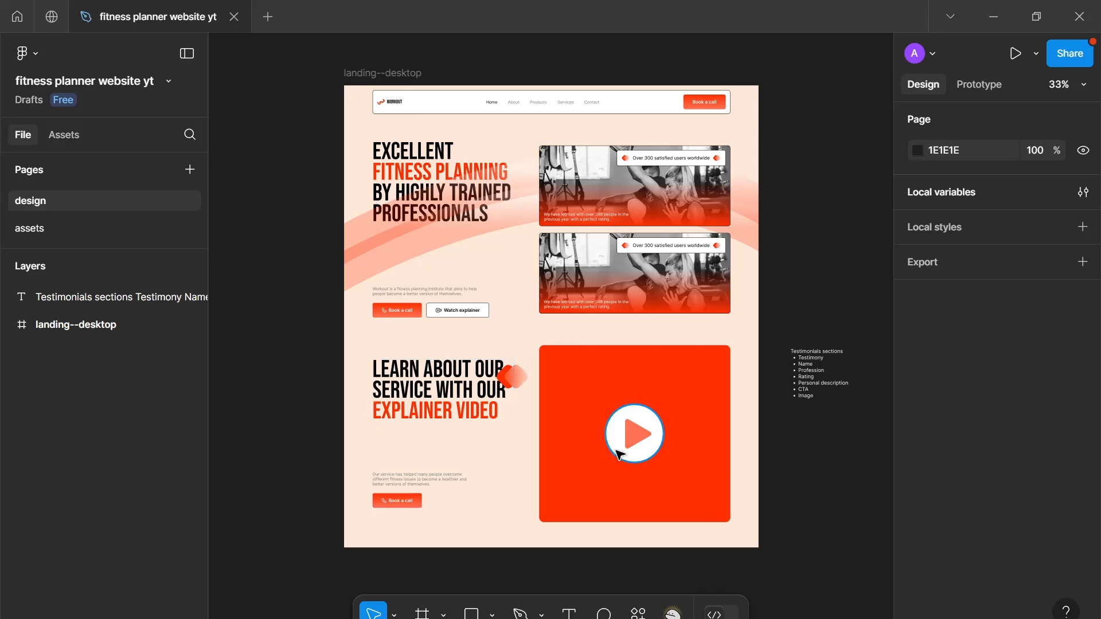
# Step: Extend the landing--desktop frame downward to make room for another section beneath the explainer video section
pyautogui.scroll(-3, 617, 453)
pyautogui.moveTo(599, 424); pyautogui.dragTo(574, 285)
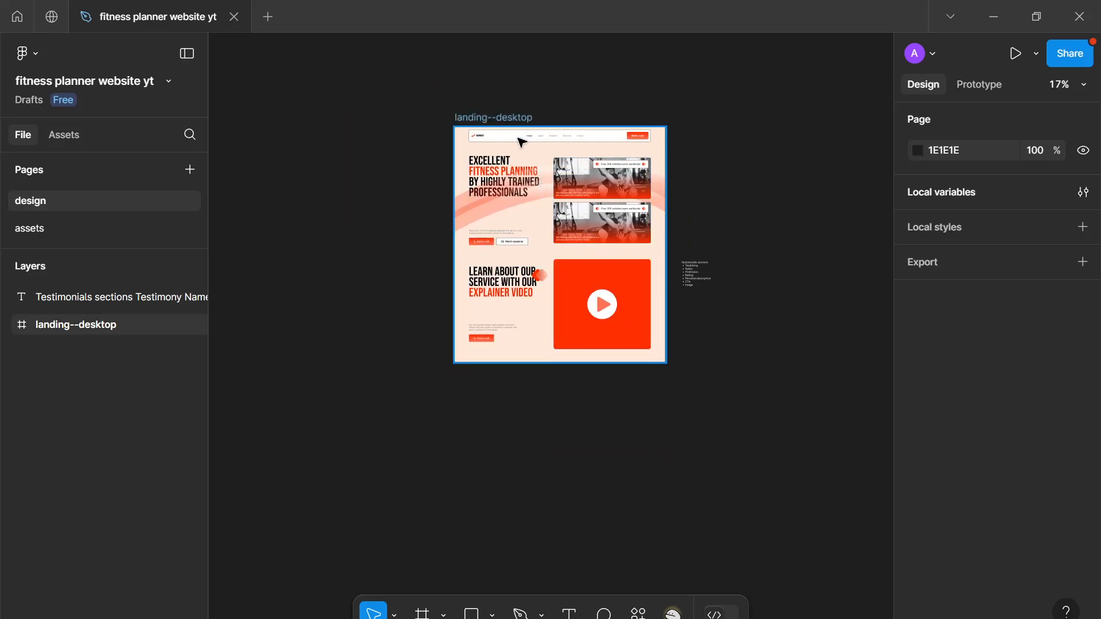
pyautogui.click(525, 118)
pyautogui.moveTo(525, 366); pyautogui.dragTo(526, 521)
pyautogui.click(704, 355)
# Step: Move the testimonials notes text down to Y 1659, beside the empty area of the landing page
pyautogui.scroll(6, 693, 327)
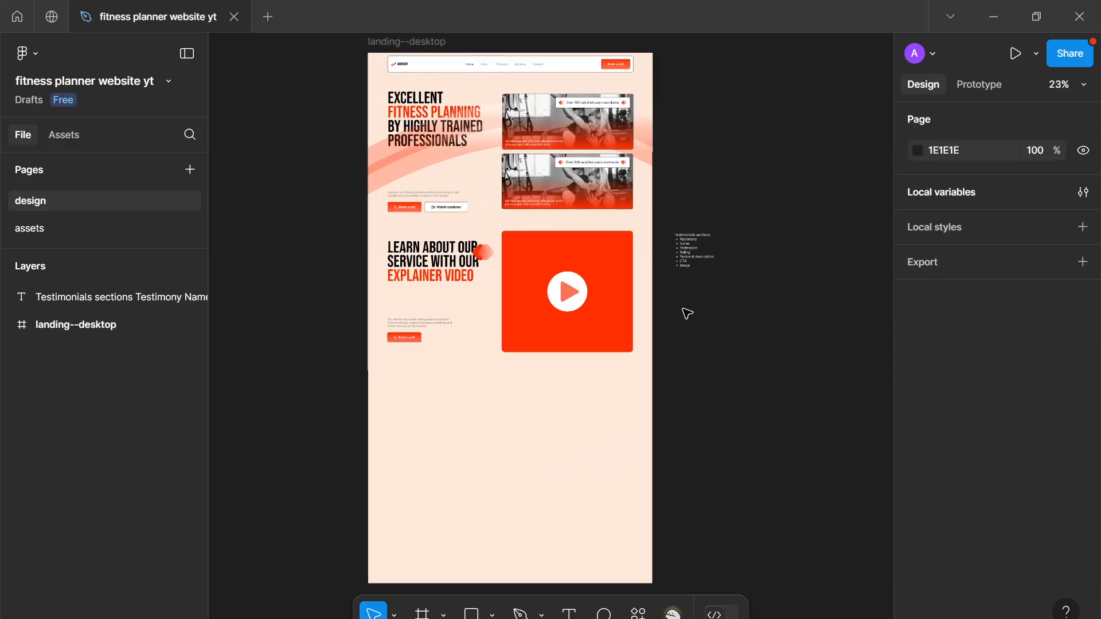
pyautogui.moveTo(634, 310); pyautogui.dragTo(576, 414)
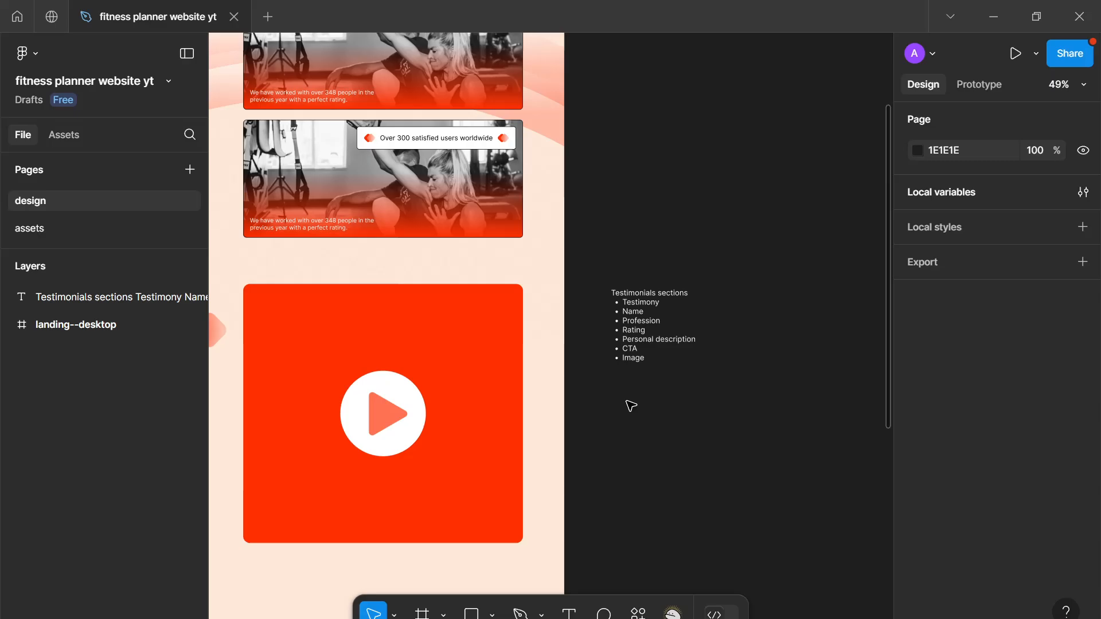
pyautogui.scroll(4, 631, 406)
pyautogui.scroll(1, 678, 238)
pyautogui.moveTo(668, 236); pyautogui.dragTo(609, 129)
pyautogui.scroll(-4, 622, 268)
pyautogui.scroll(1, 610, 134)
pyautogui.click(613, 150)
pyautogui.scroll(-5, 608, 235)
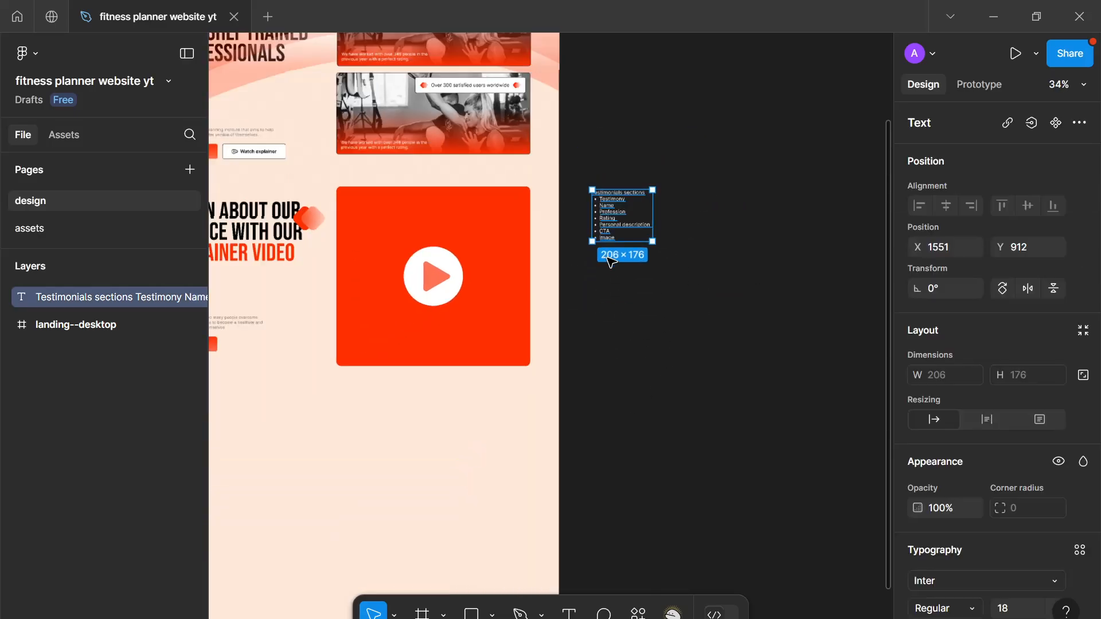
pyautogui.moveTo(627, 223); pyautogui.dragTo(625, 405)
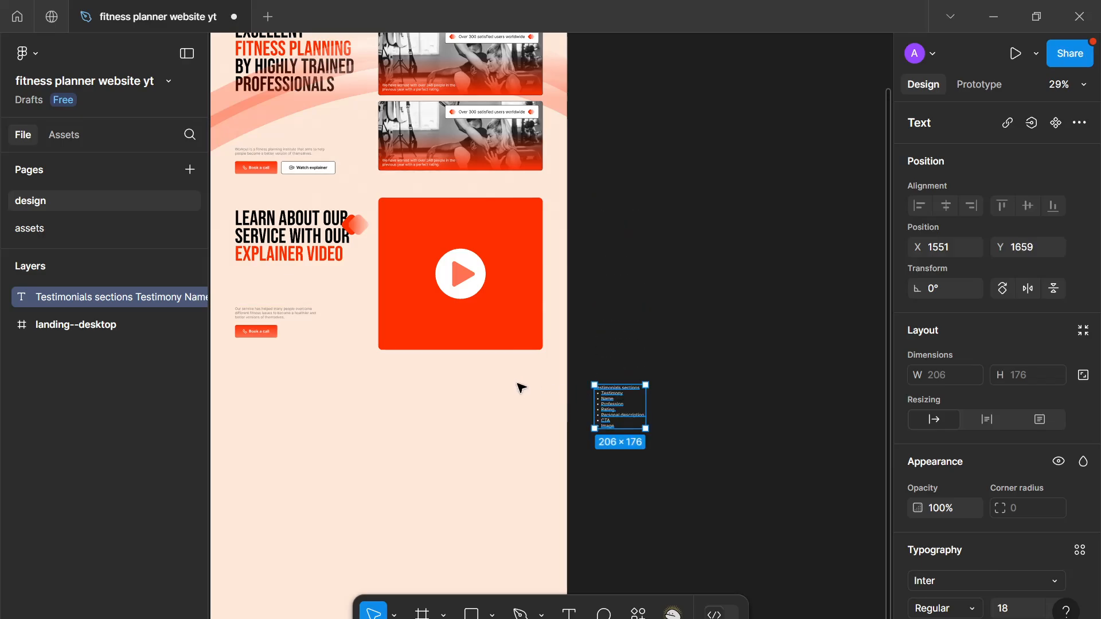
# Step: Examine the testimonials notes item by item, from Testimony through Image
pyautogui.scroll(1, 451, 361)
pyautogui.moveTo(454, 352); pyautogui.dragTo(532, 234)
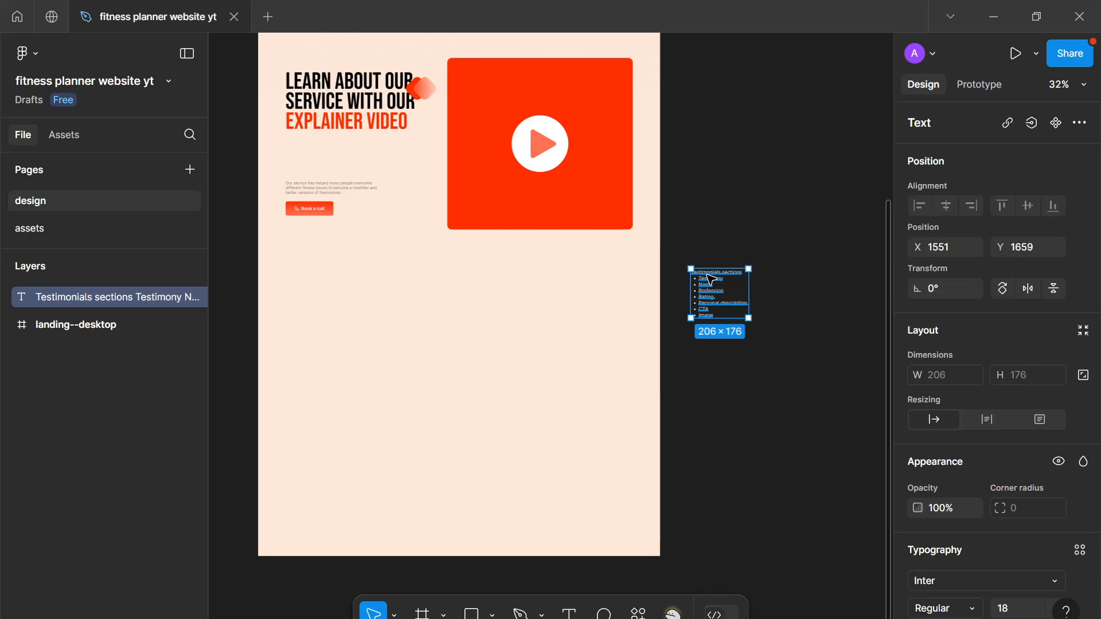
pyautogui.scroll(1, 710, 304)
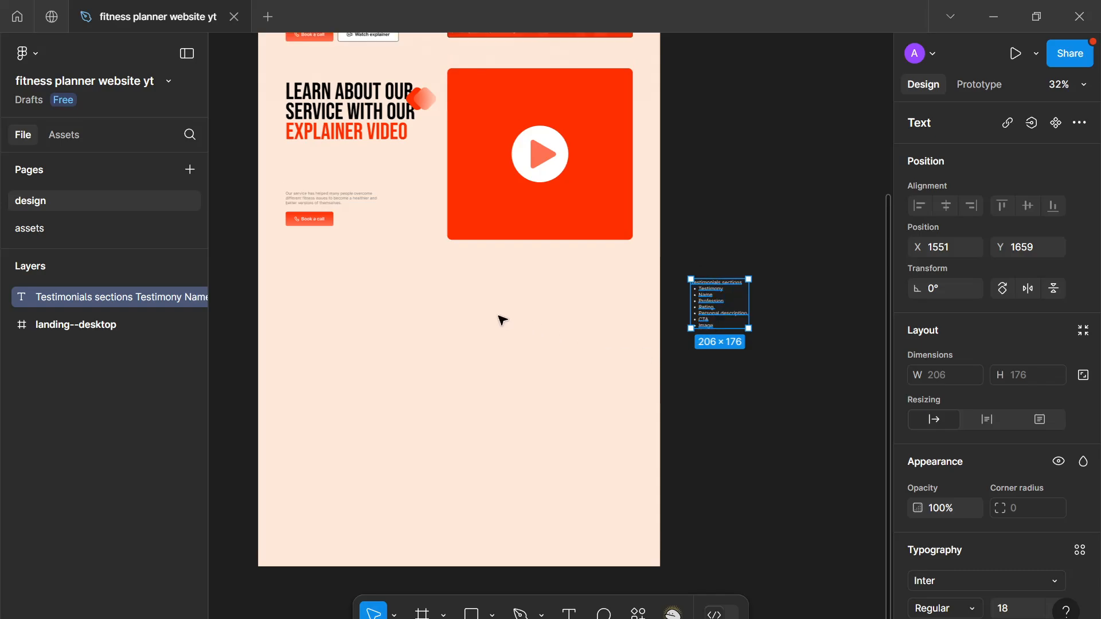
pyautogui.scroll(10, 748, 323)
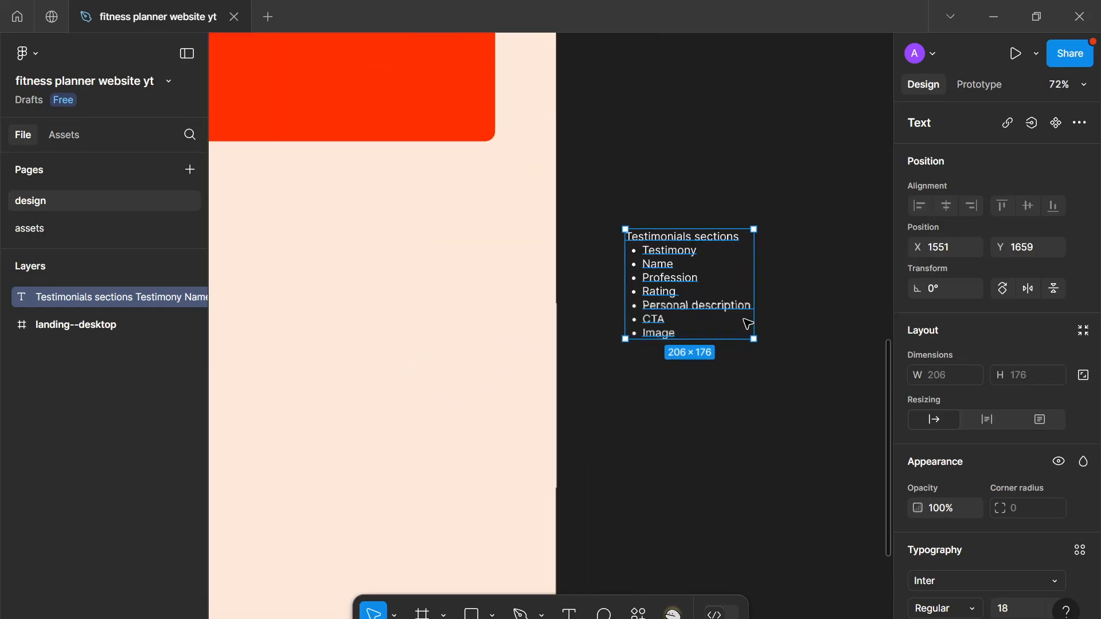
pyautogui.moveTo(681, 407); pyautogui.dragTo(705, 428)
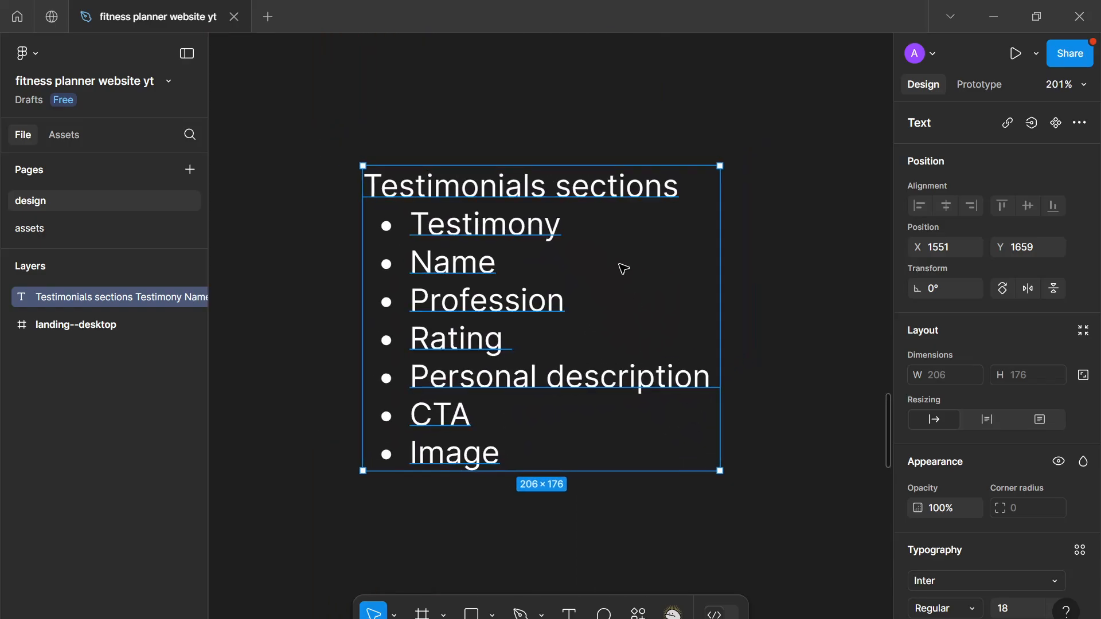
pyautogui.doubleClick(481, 234)
pyautogui.hotkey('ctrl', 'a')
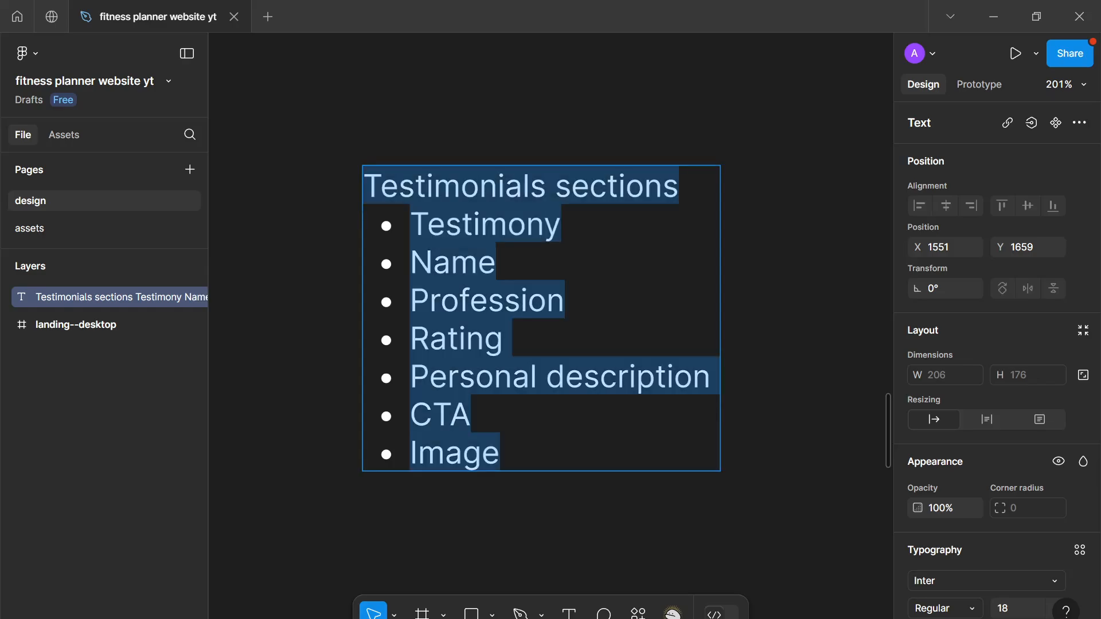
pyautogui.doubleClick(457, 263)
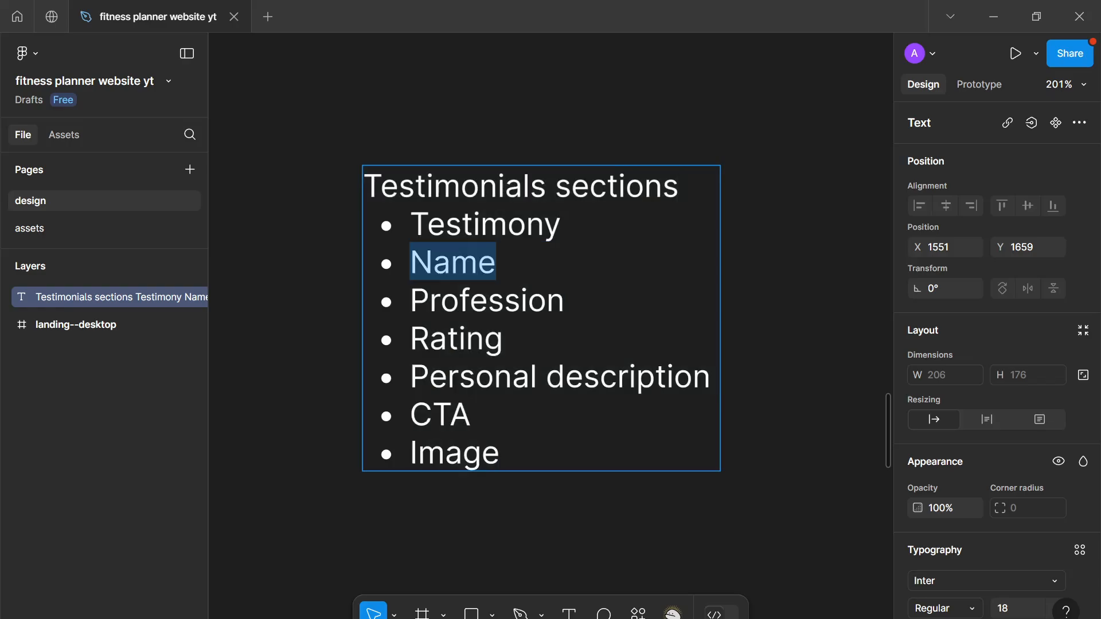
pyautogui.doubleClick(486, 301)
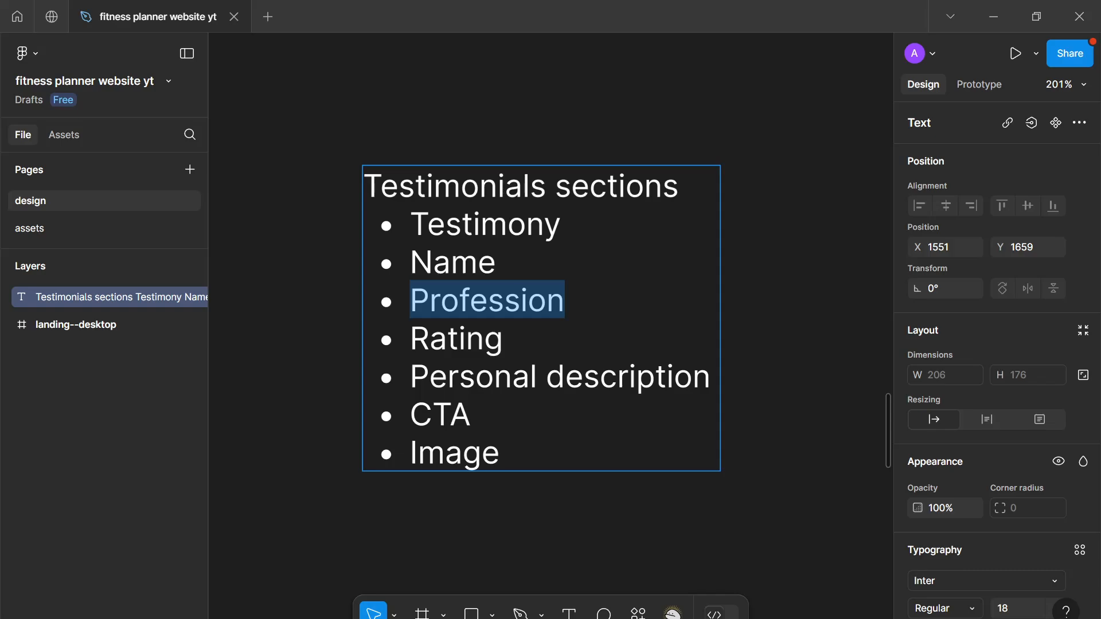
pyautogui.doubleClick(456, 339)
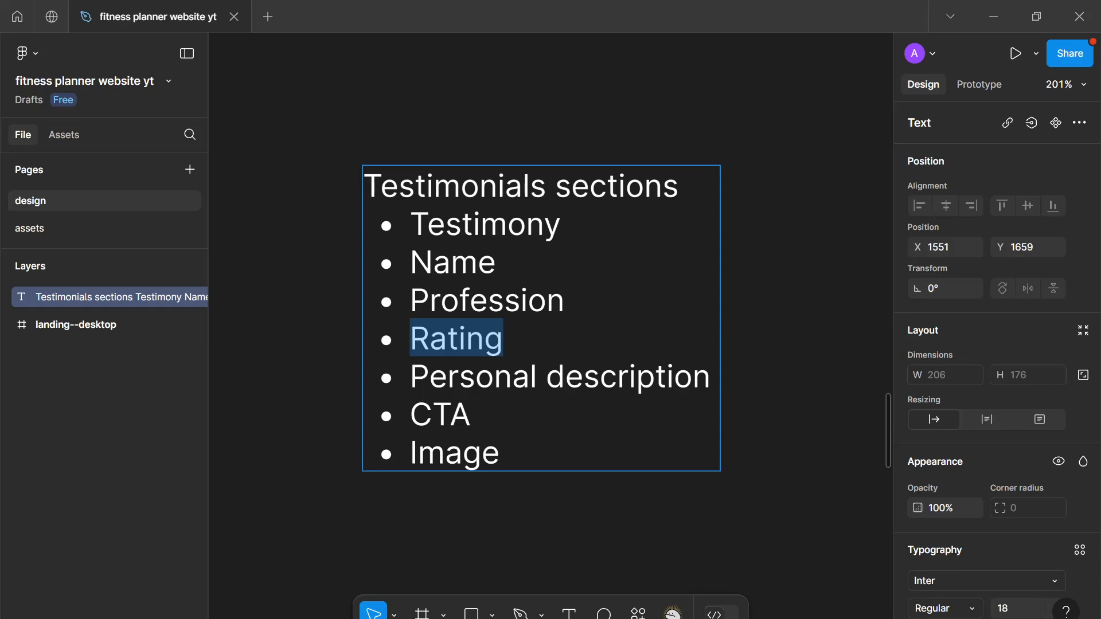
pyautogui.moveTo(430, 377); pyautogui.dragTo(617, 376)
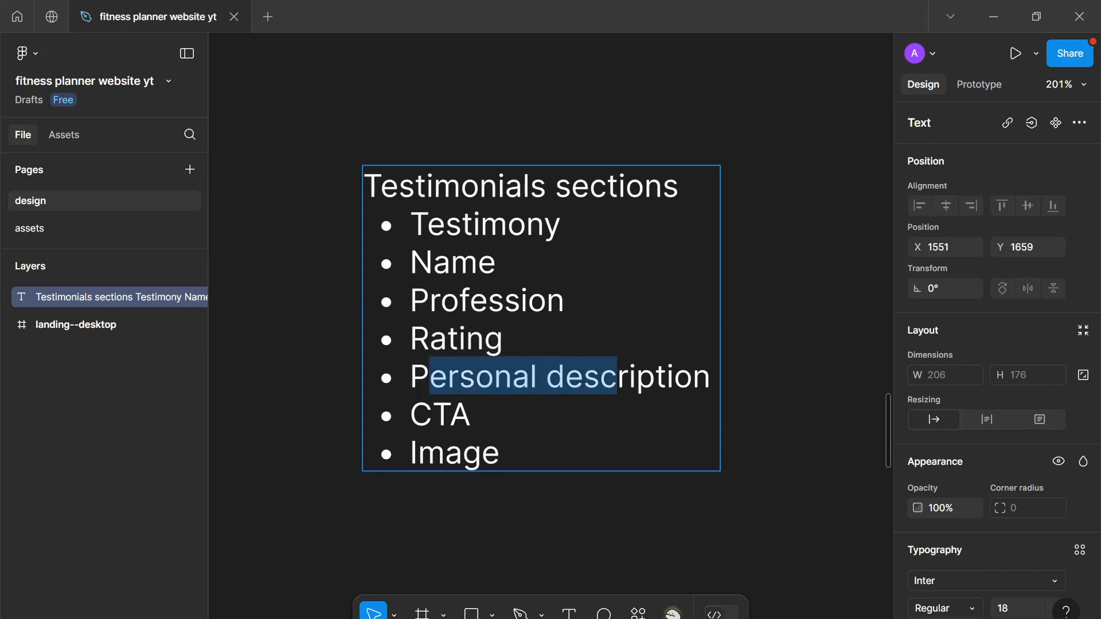
pyautogui.doubleClick(441, 414)
pyautogui.moveTo(500, 453); pyautogui.dragTo(418, 453)
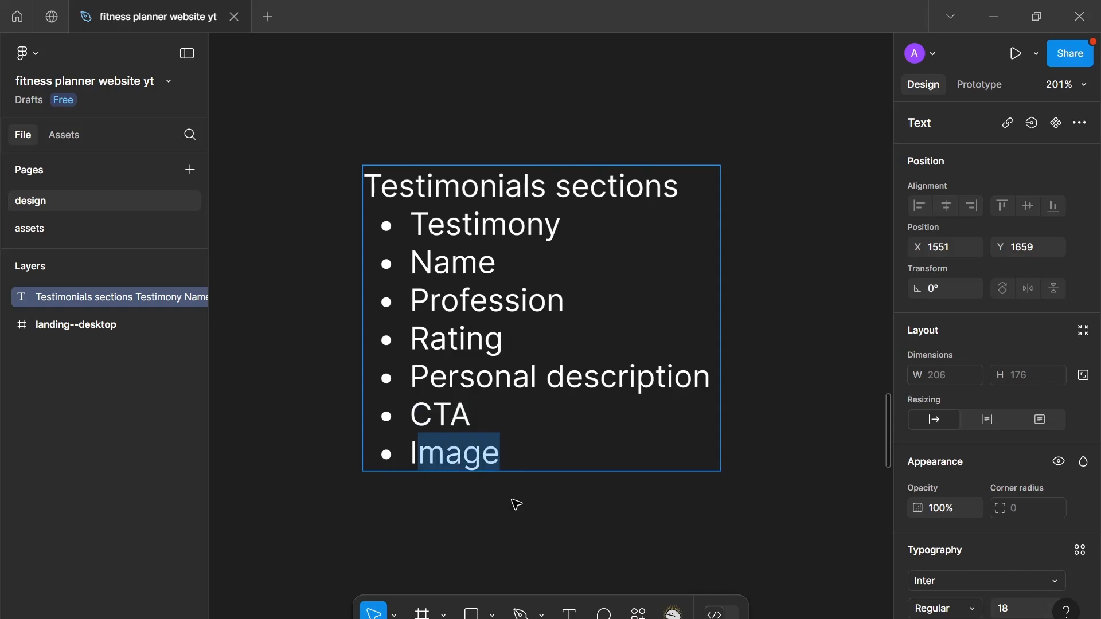
pyautogui.press('Escape')
# Step: Examine the hero and explainer video sections above the empty testimonials area
pyautogui.scroll(-5, 503, 493)
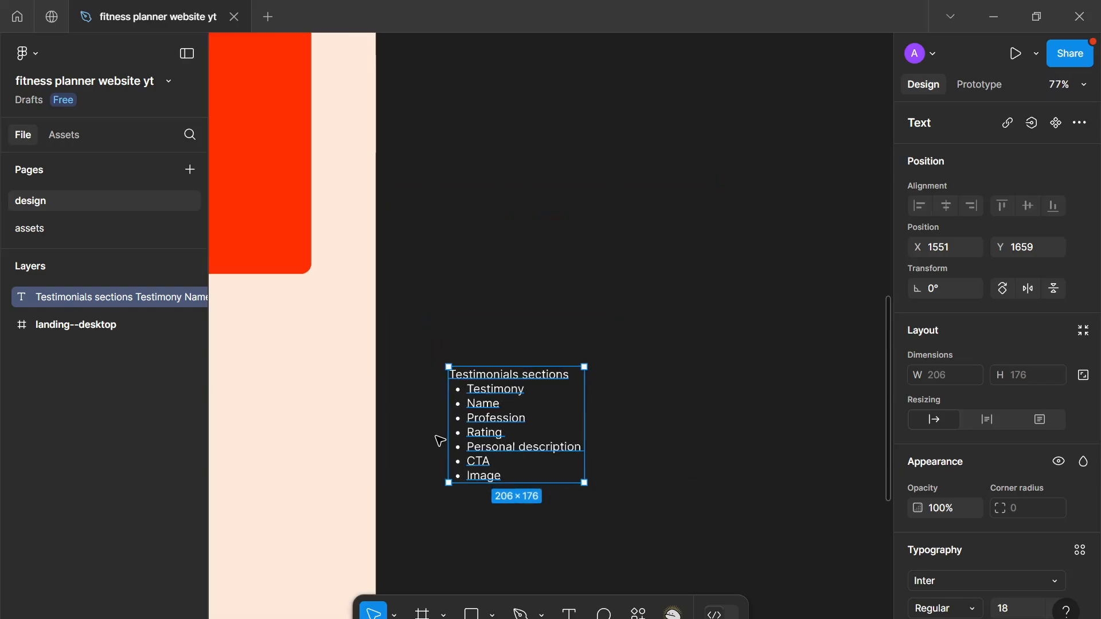
pyautogui.moveTo(443, 438); pyautogui.dragTo(507, 474)
pyautogui.scroll(-5, 491, 466)
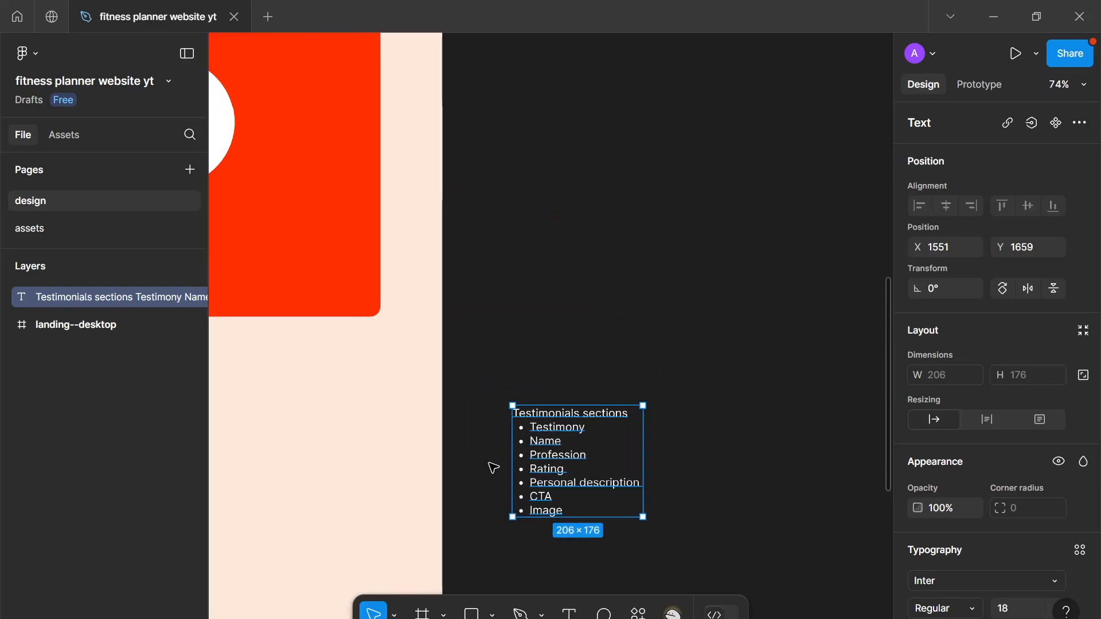
pyautogui.scroll(-2, 408, 386)
pyautogui.moveTo(440, 406); pyautogui.dragTo(605, 418)
pyautogui.scroll(3, 580, 356)
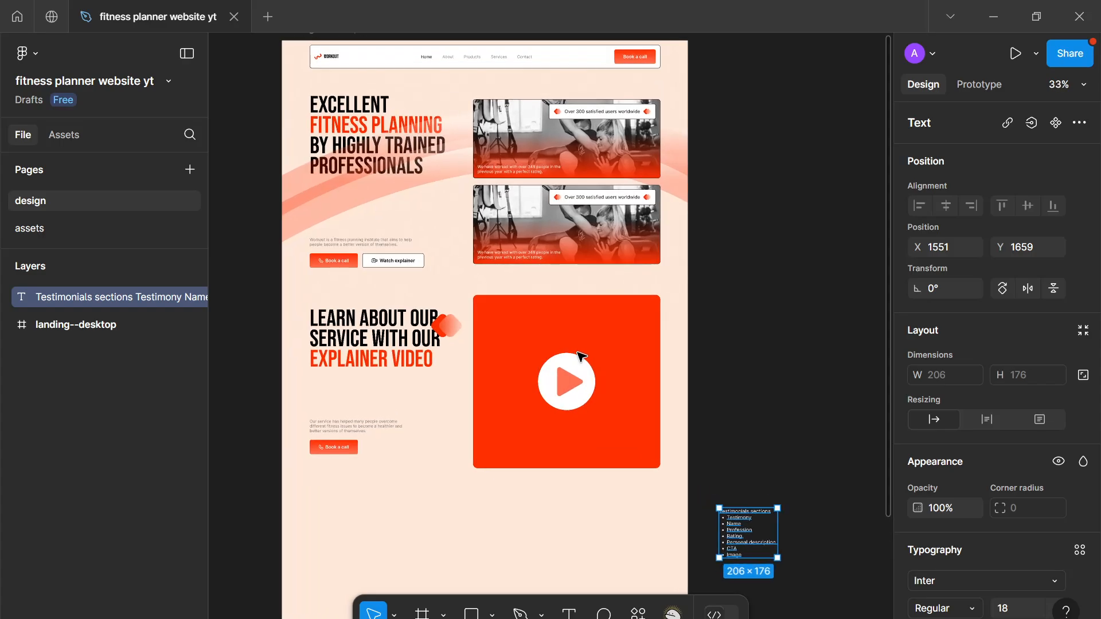
pyautogui.scroll(-3, 580, 357)
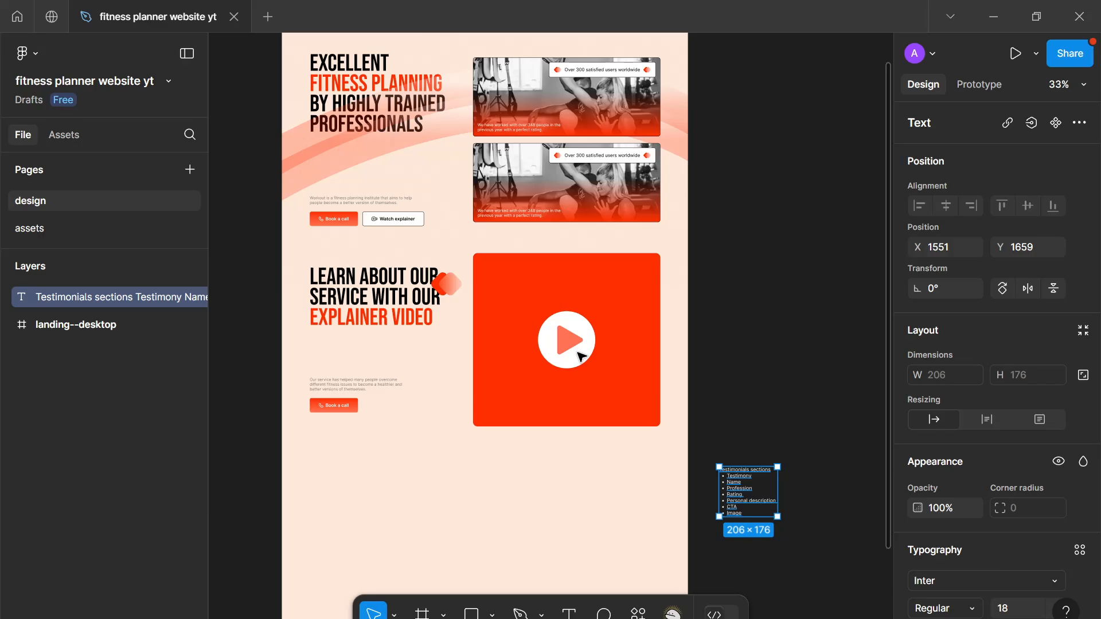
pyautogui.scroll(3, 700, 474)
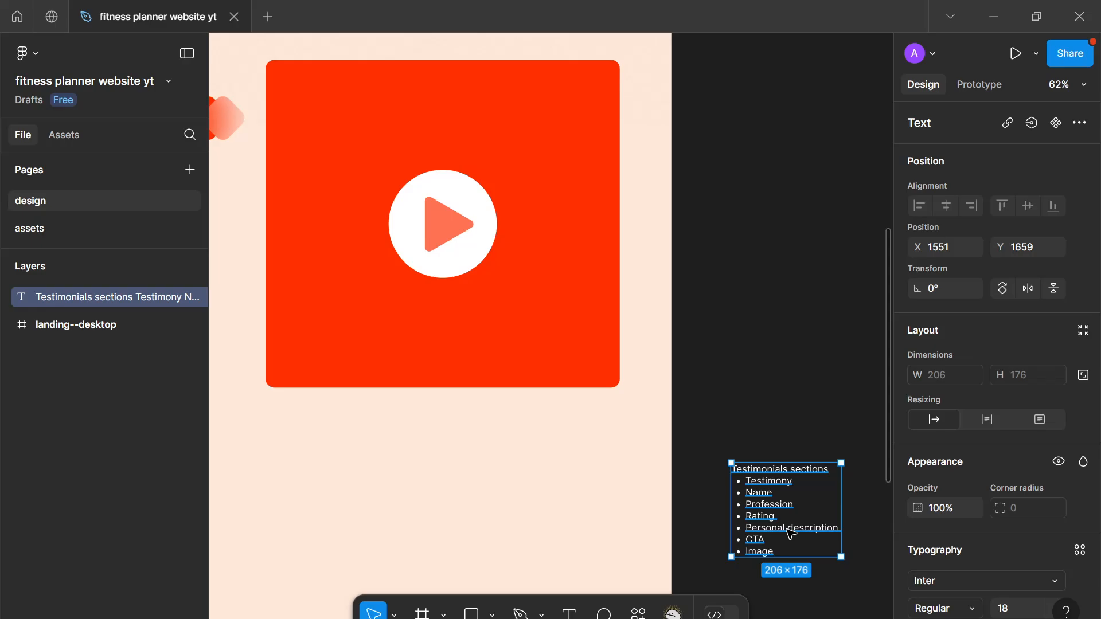
# Step: Add the text "I recommend workout for everyone to use as the service is professional and medically sound." beneath the explainer video section
pyautogui.scroll(-4, 791, 533)
pyautogui.hscroll(-3, 474, 440)
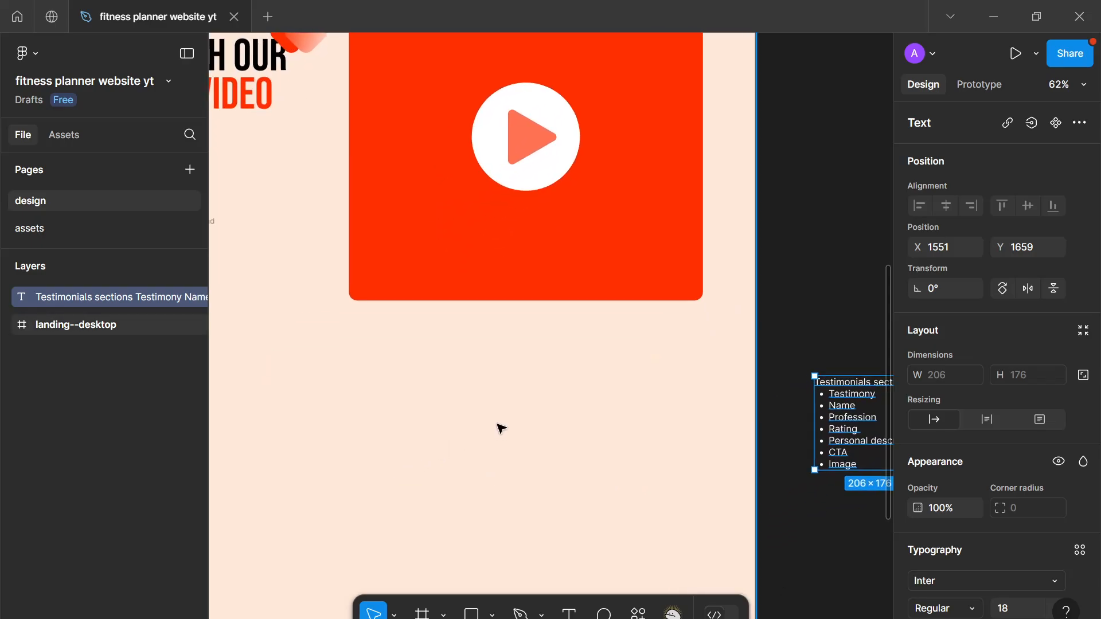
pyautogui.scroll(-3, 513, 427)
pyautogui.hscroll(-3, 574, 416)
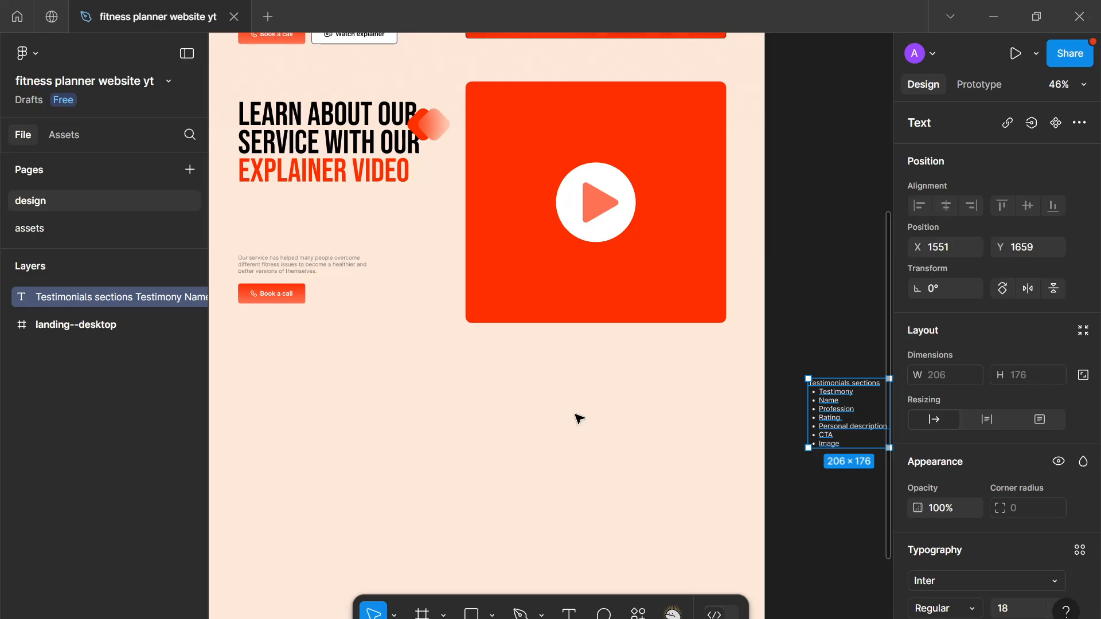
pyautogui.press('Return')
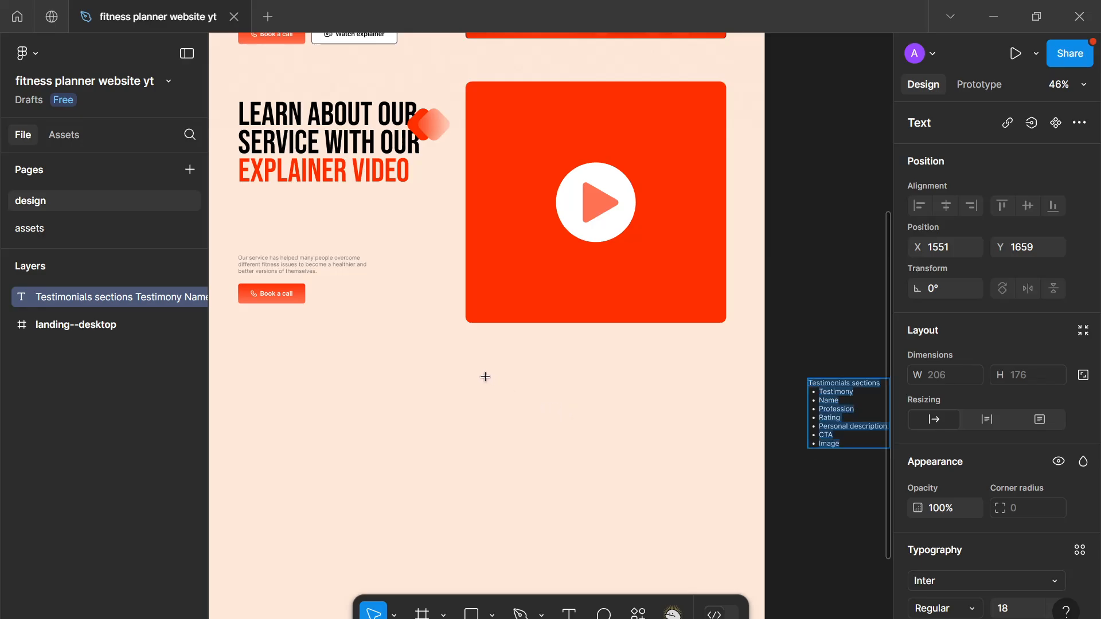
pyautogui.click(377, 378)
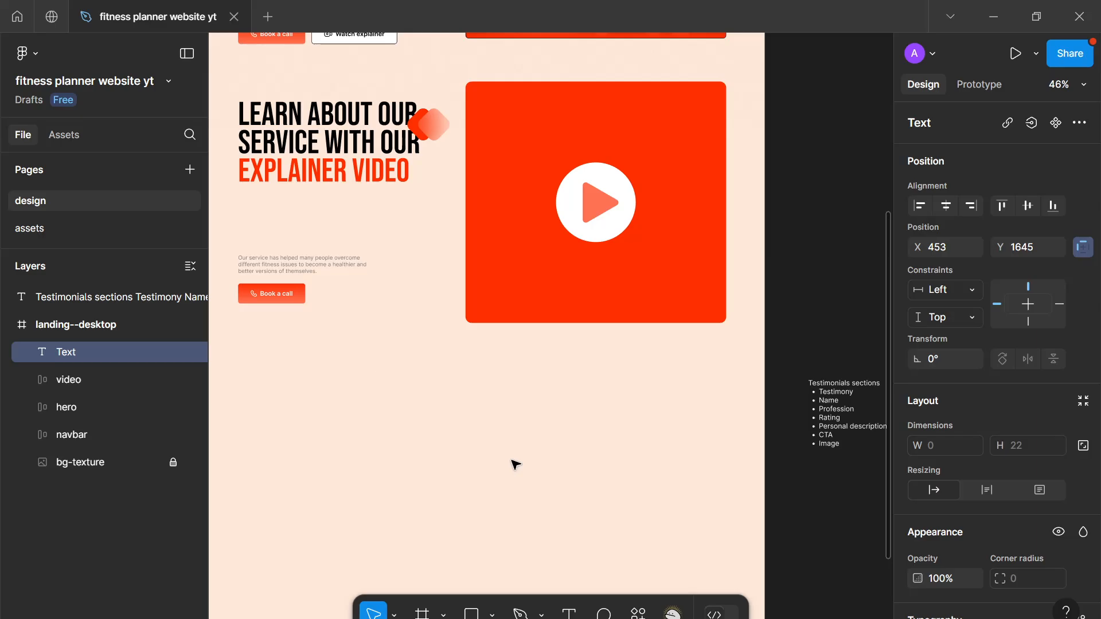
pyautogui.write('I recommend')
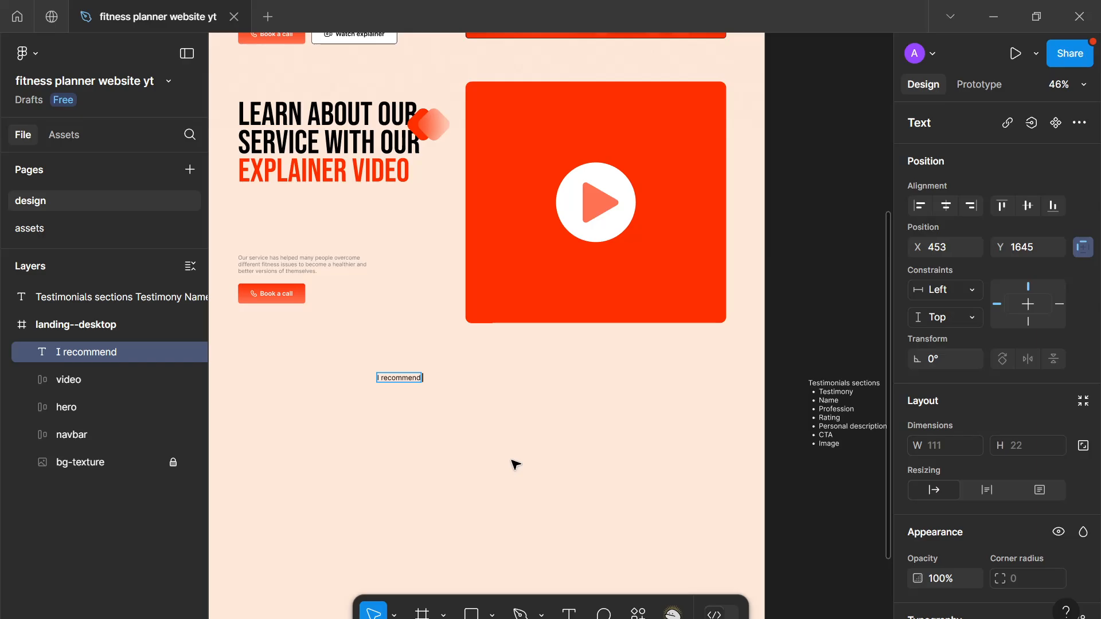
pyautogui.write('workout for')
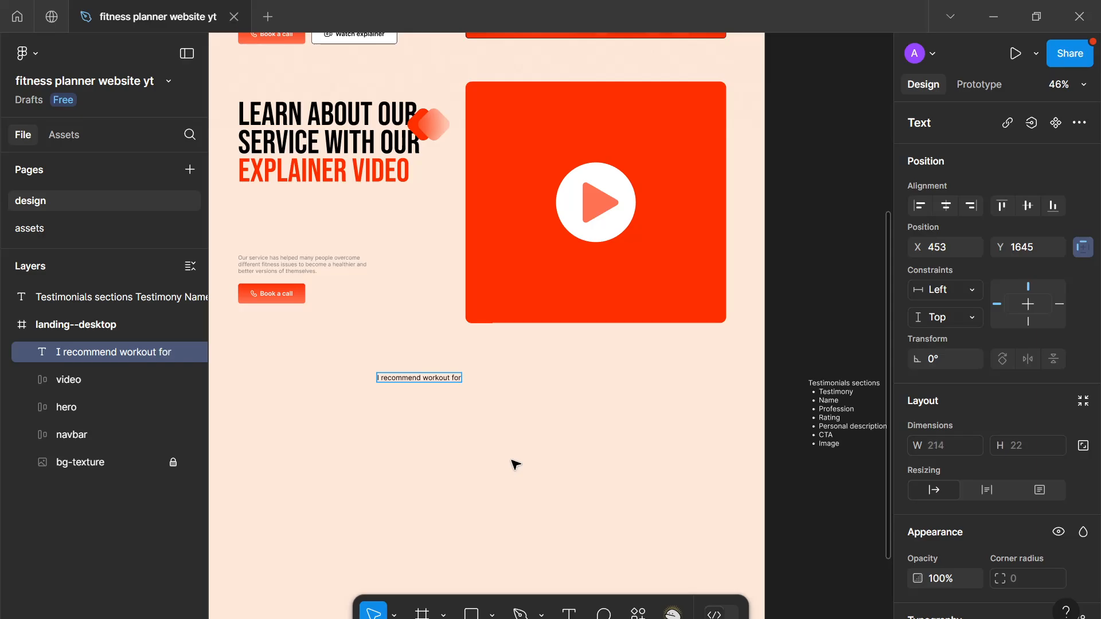
pyautogui.write(' everyone to use')
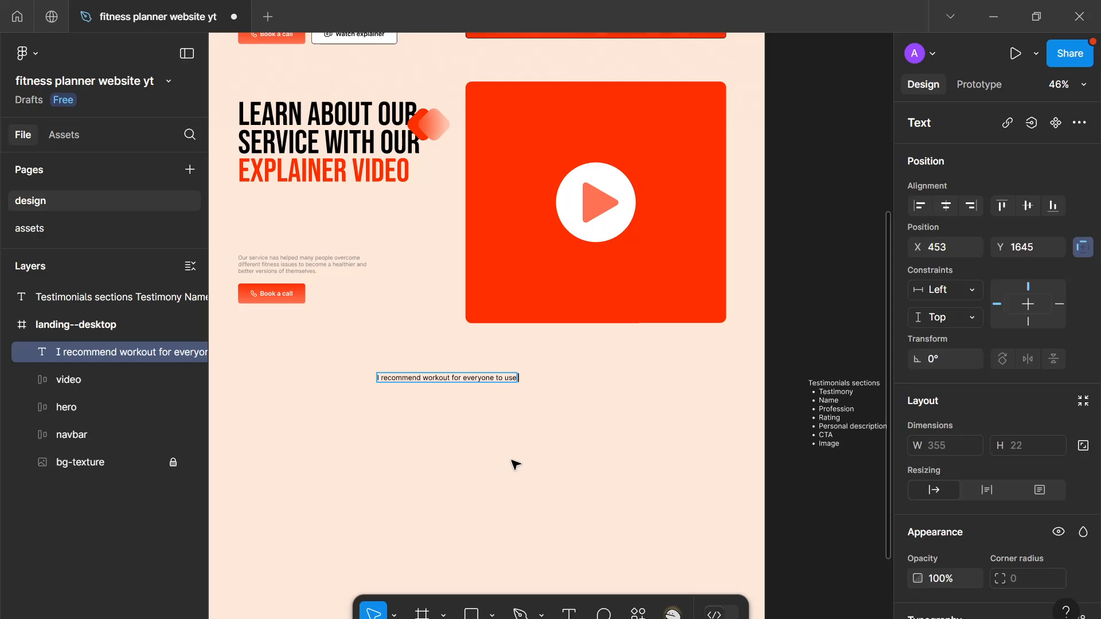
pyautogui.write(' as the service is professional and')
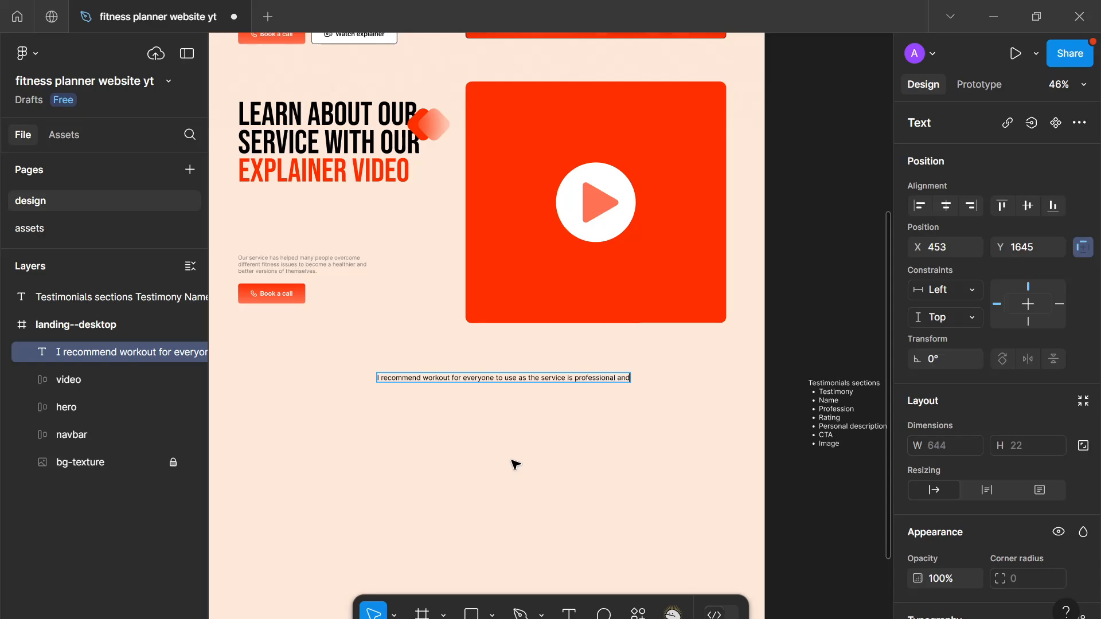
pyautogui.write(' medically')
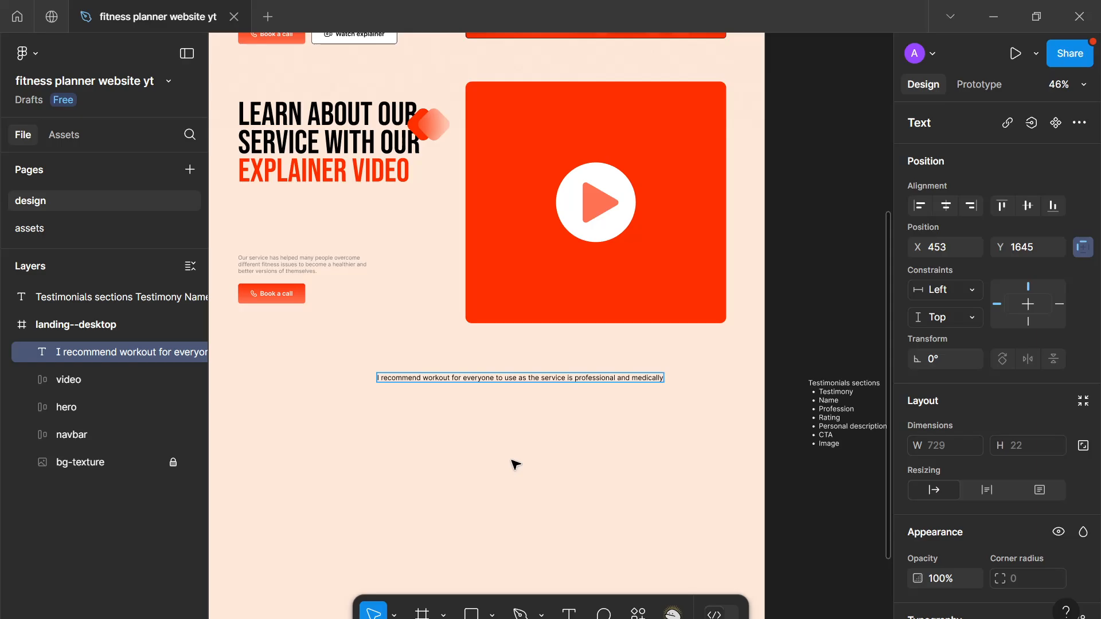
pyautogui.write(' sound')
pyautogui.press('Escape')
# Step: Compare the new testimonial text with the hero and explainer video headings to judge its typography
pyautogui.scroll(-5, 1022, 421)
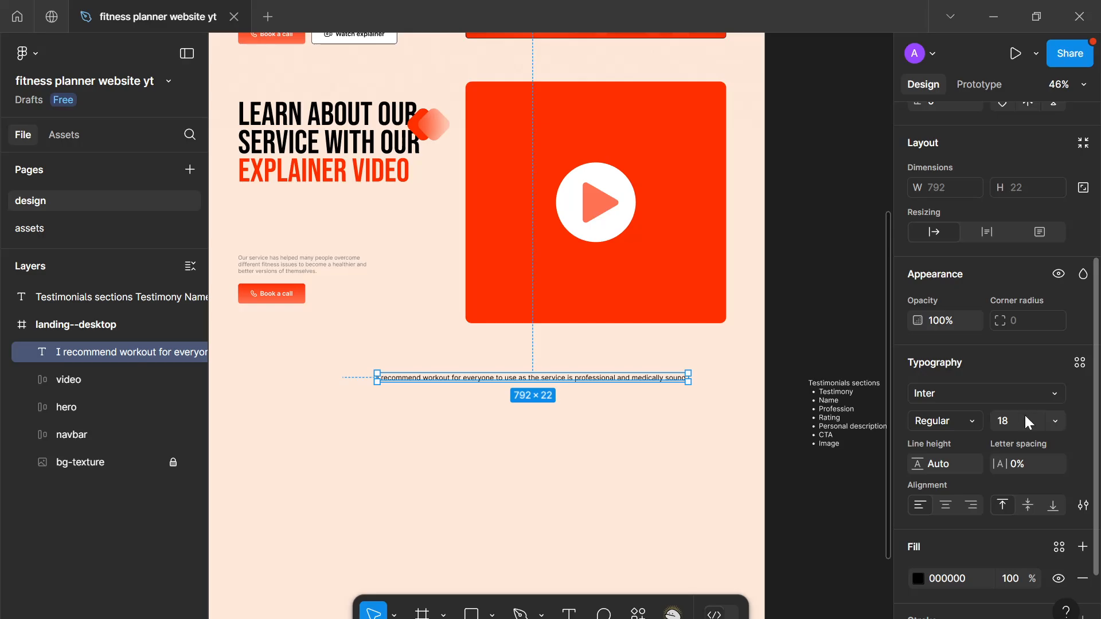
pyautogui.scroll(2, 367, 115)
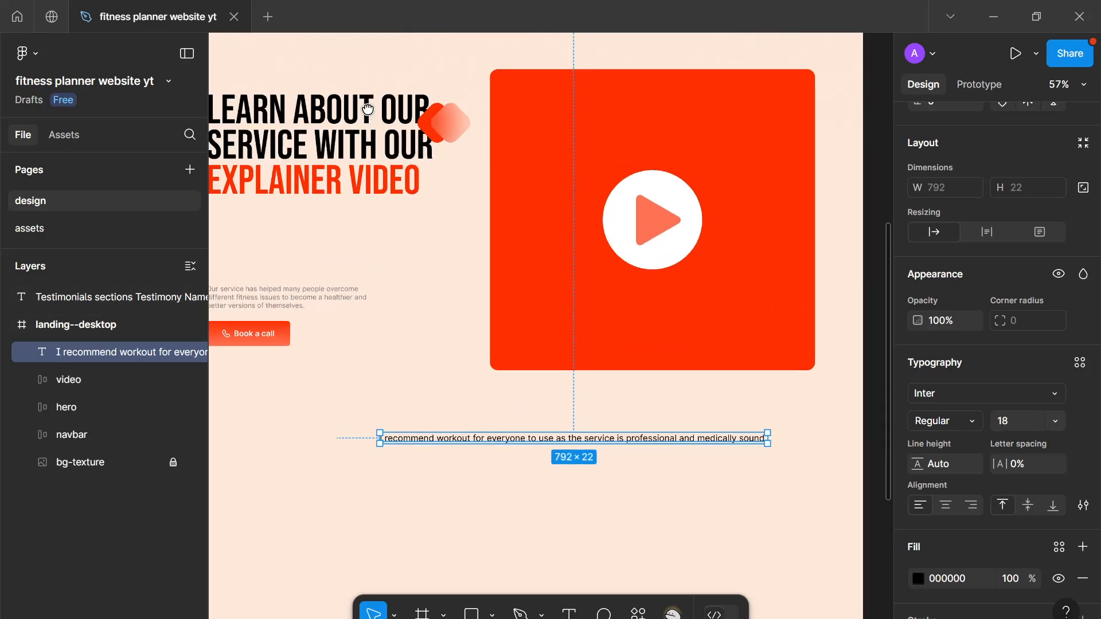
pyautogui.scroll(5, 367, 109)
pyautogui.scroll(3, 606, 421)
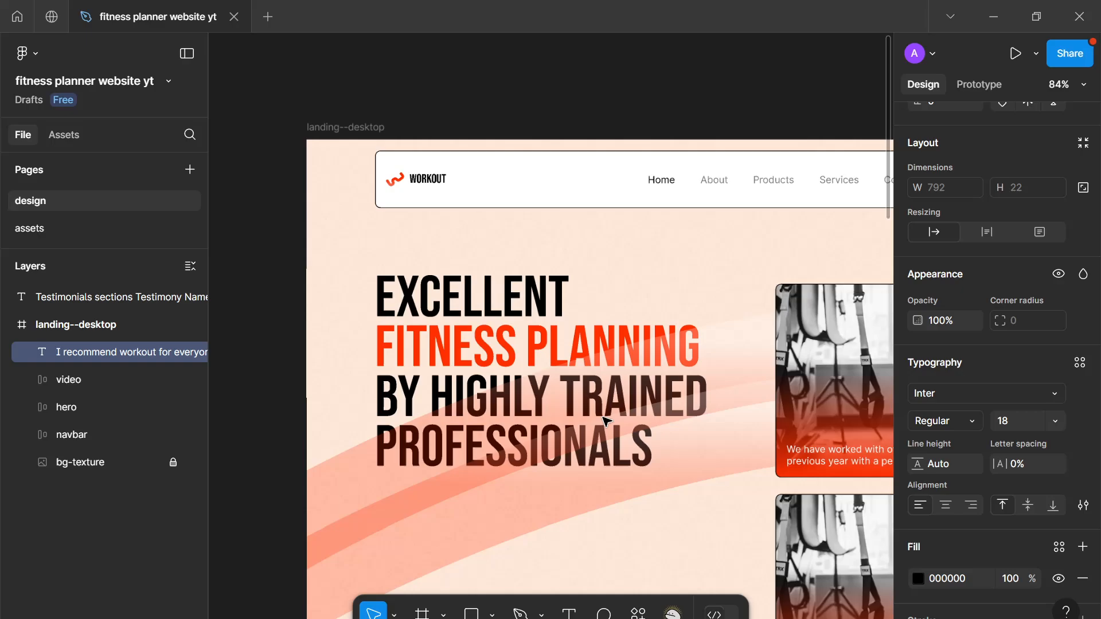
pyautogui.scroll(-6, 606, 421)
pyautogui.scroll(-3, 546, 338)
pyautogui.scroll(1, 543, 385)
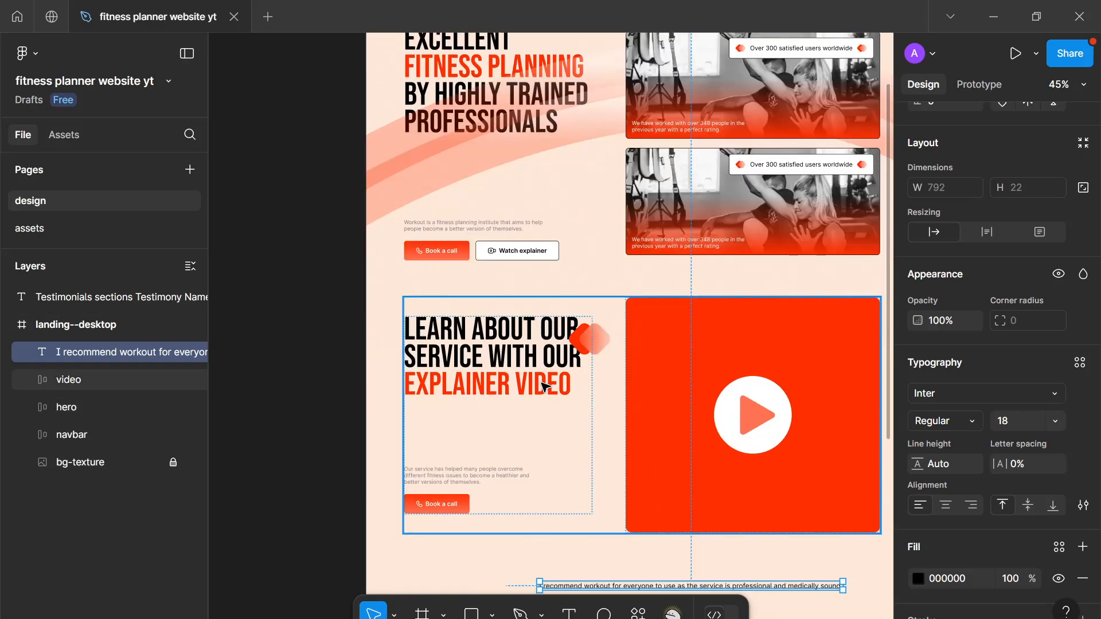
pyautogui.scroll(-4, 543, 385)
pyautogui.hscroll(2, 476, 371)
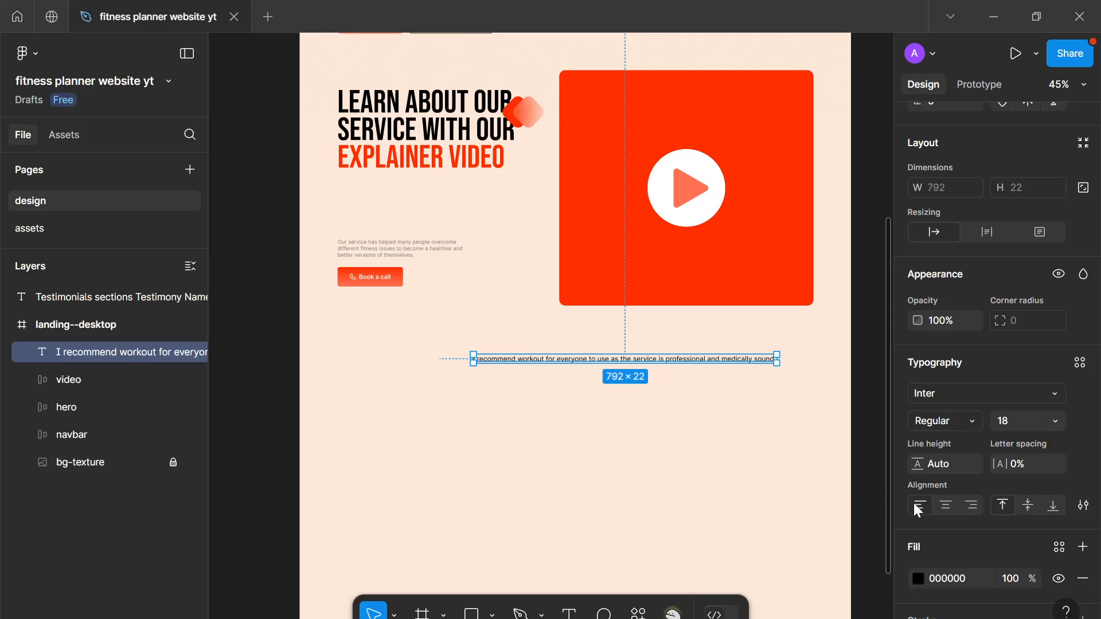
pyautogui.hscroll(2, 550, 364)
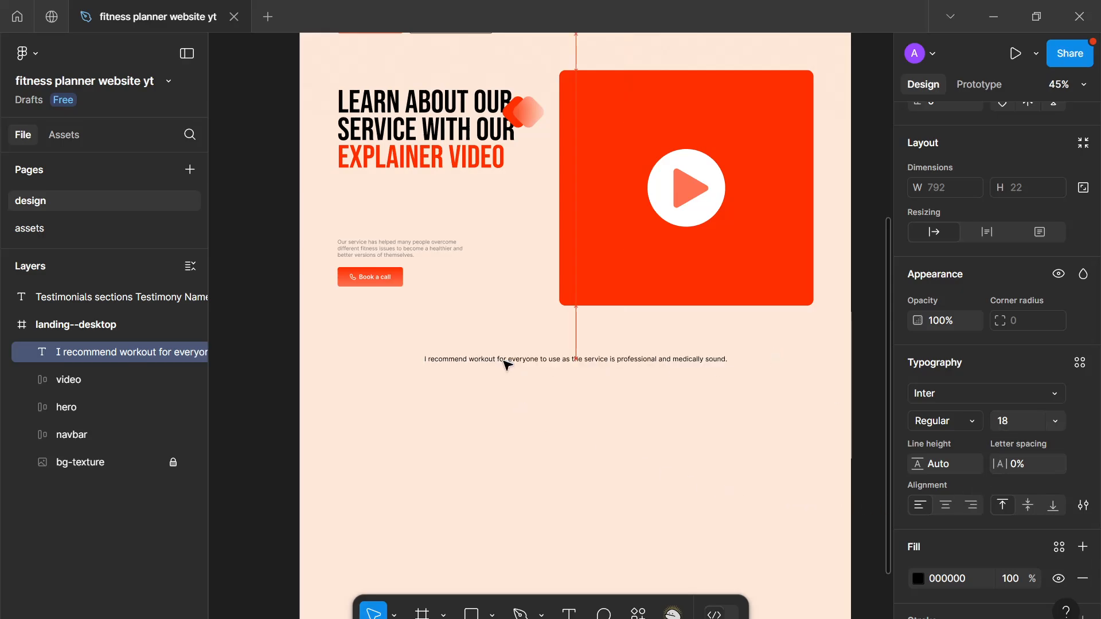
# Step: Set the testimonial text's font to Bebas Neue and its font size to 64
pyautogui.click(971, 392)
pyautogui.write('bebas')
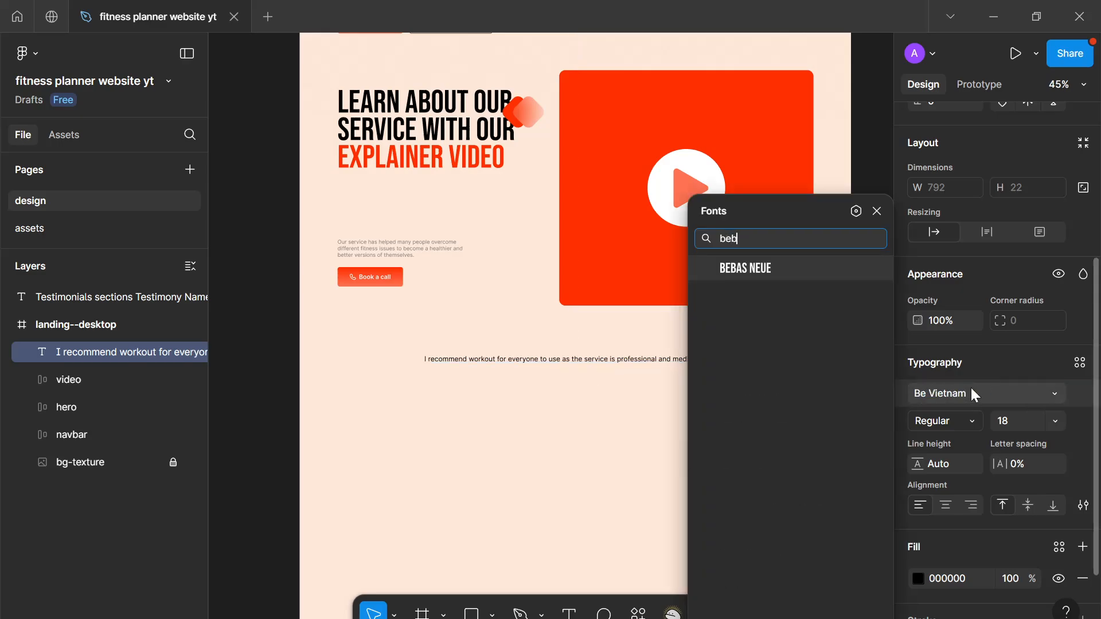
pyautogui.press('Return')
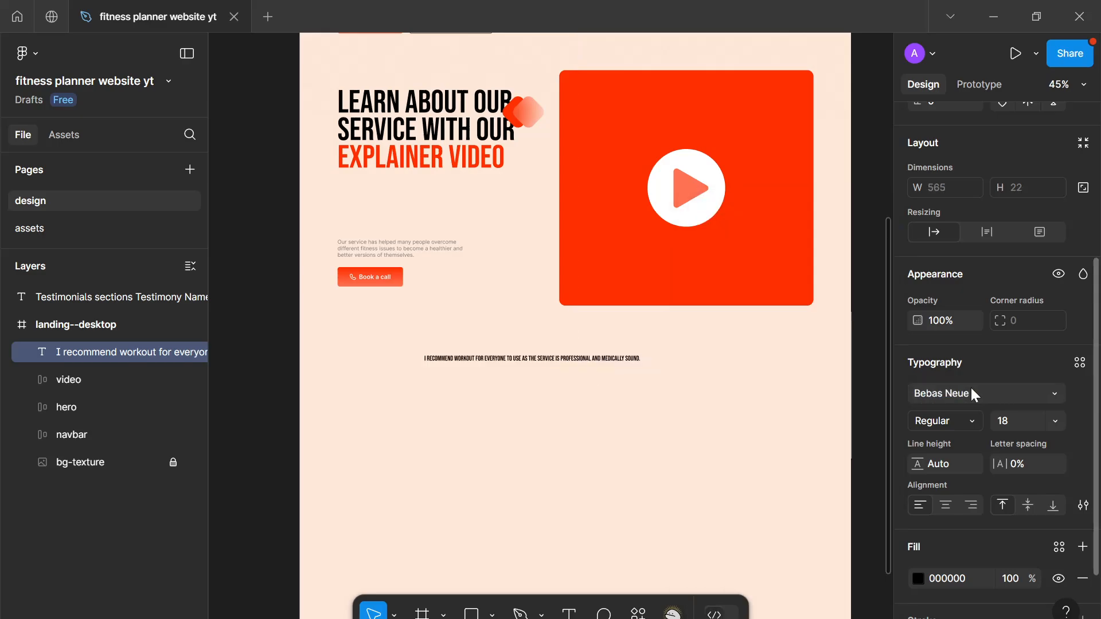
pyautogui.click(1028, 425)
pyautogui.press('Up')
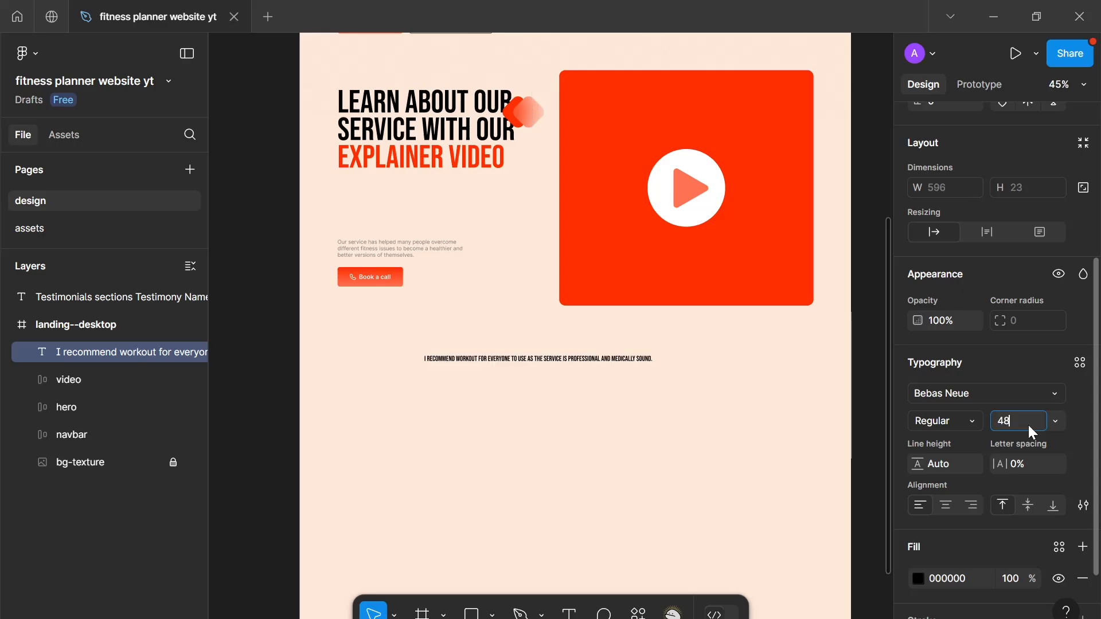
pyautogui.press('Return')
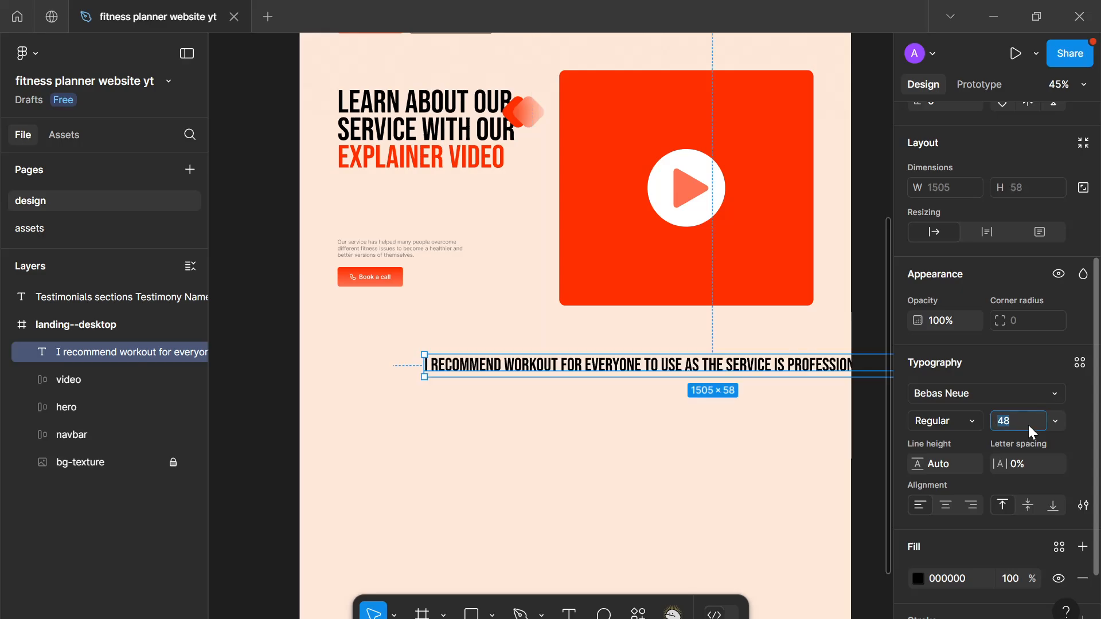
pyautogui.write('64')
pyautogui.press('Return')
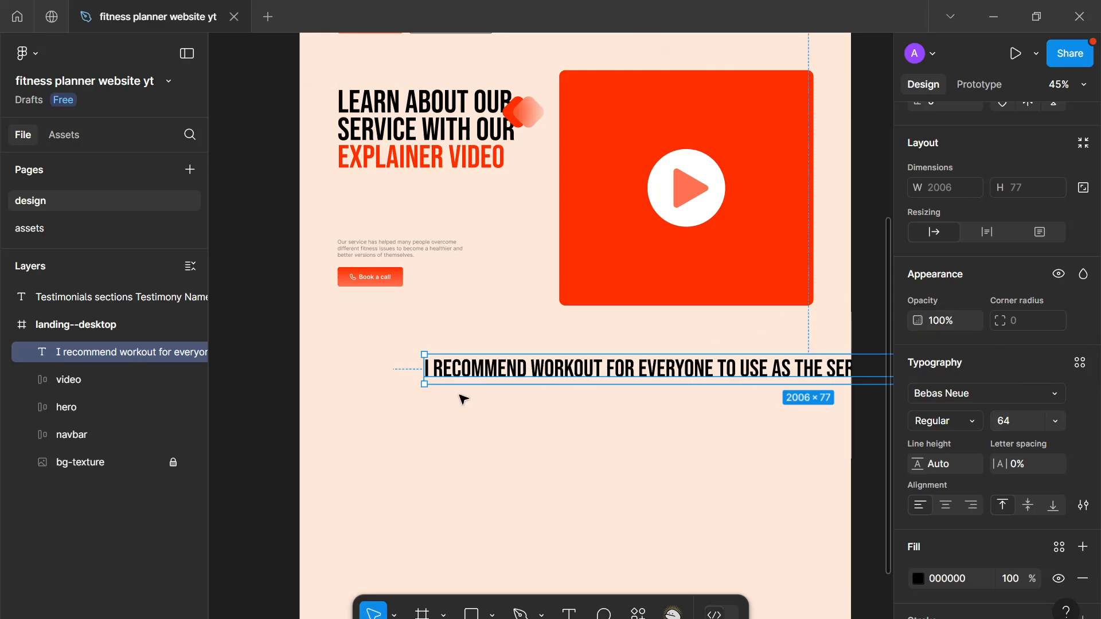
# Step: Place the testimonial text beneath the explainer video section and resize its box to about 549 wide, wrapping it onto four lines
pyautogui.moveTo(423, 371); pyautogui.dragTo(647, 397)
pyautogui.moveTo(731, 392); pyautogui.dragTo(466, 411)
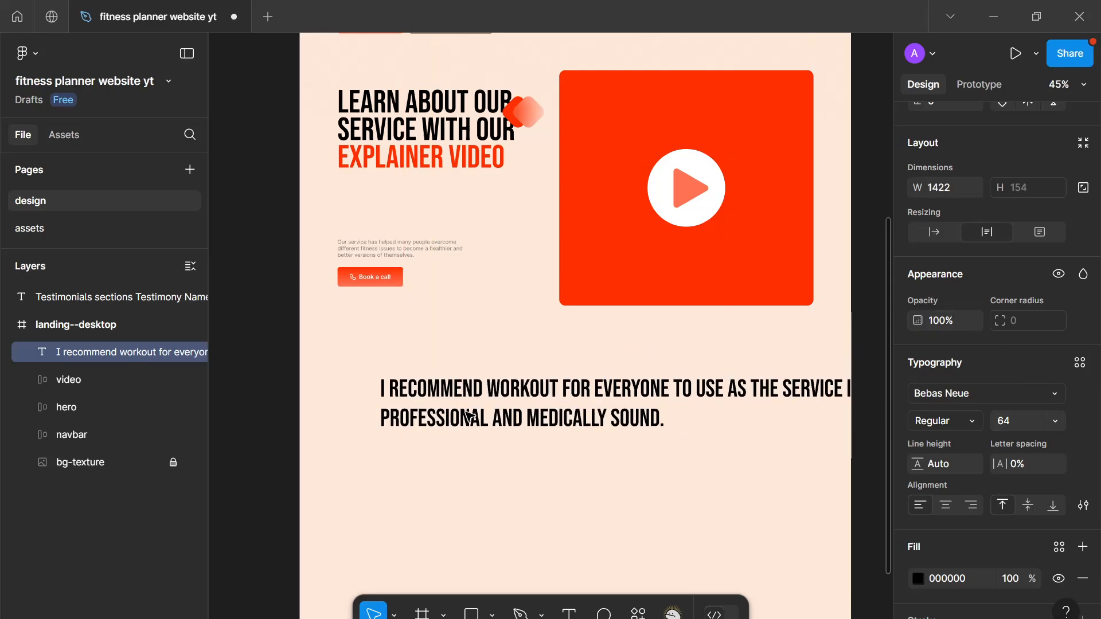
pyautogui.moveTo(380, 410); pyautogui.dragTo(549, 395)
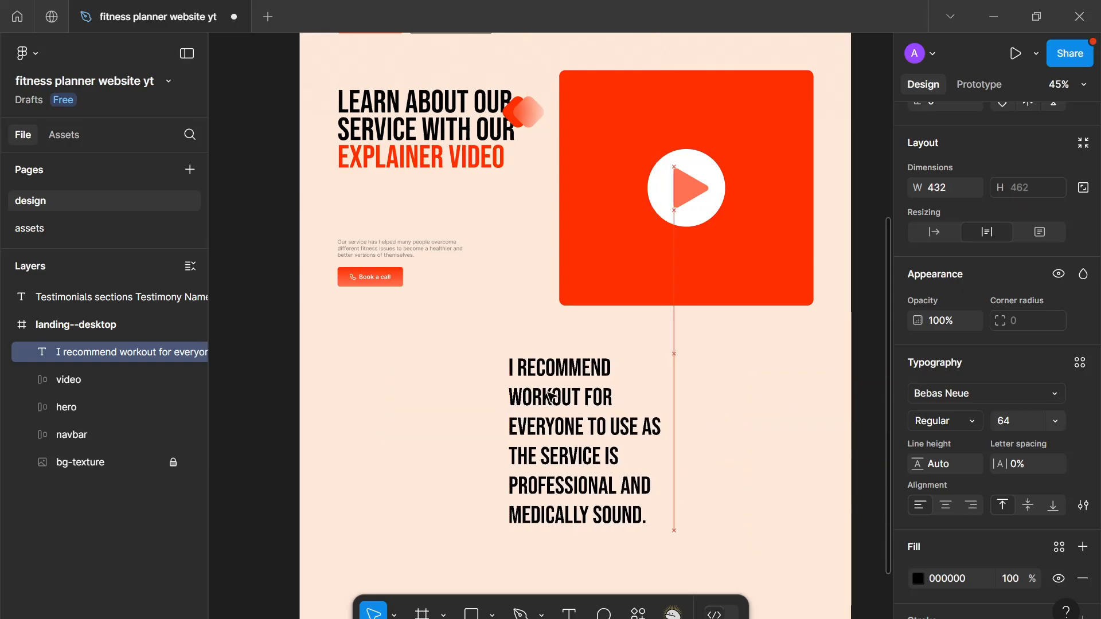
pyautogui.scroll(-3, 534, 370)
pyautogui.scroll(3, 573, 361)
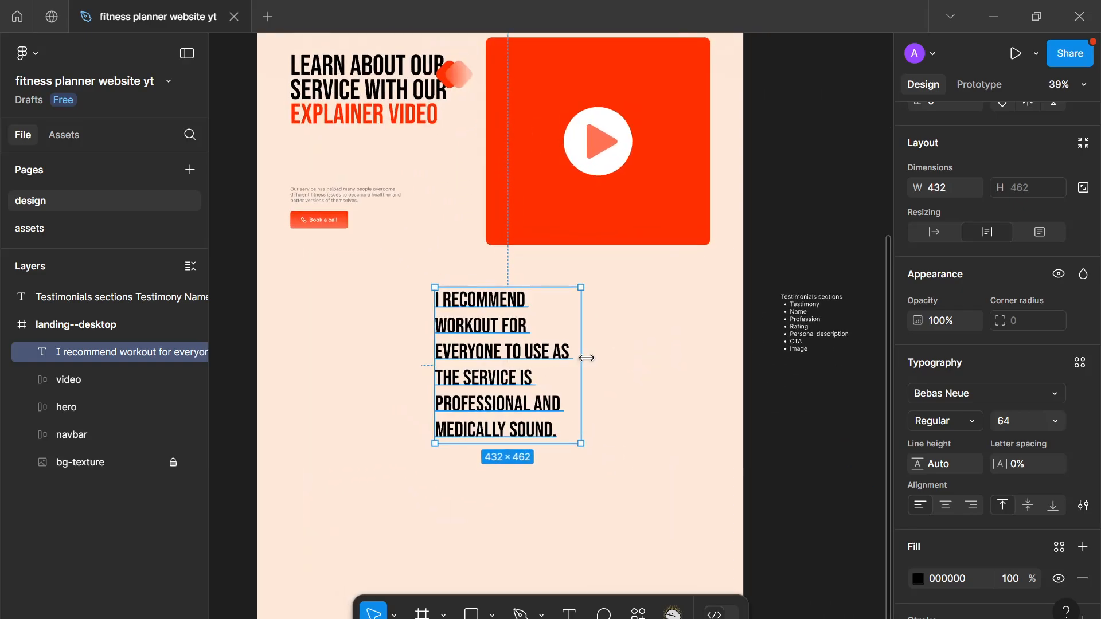
pyautogui.moveTo(586, 357); pyautogui.dragTo(446, 364)
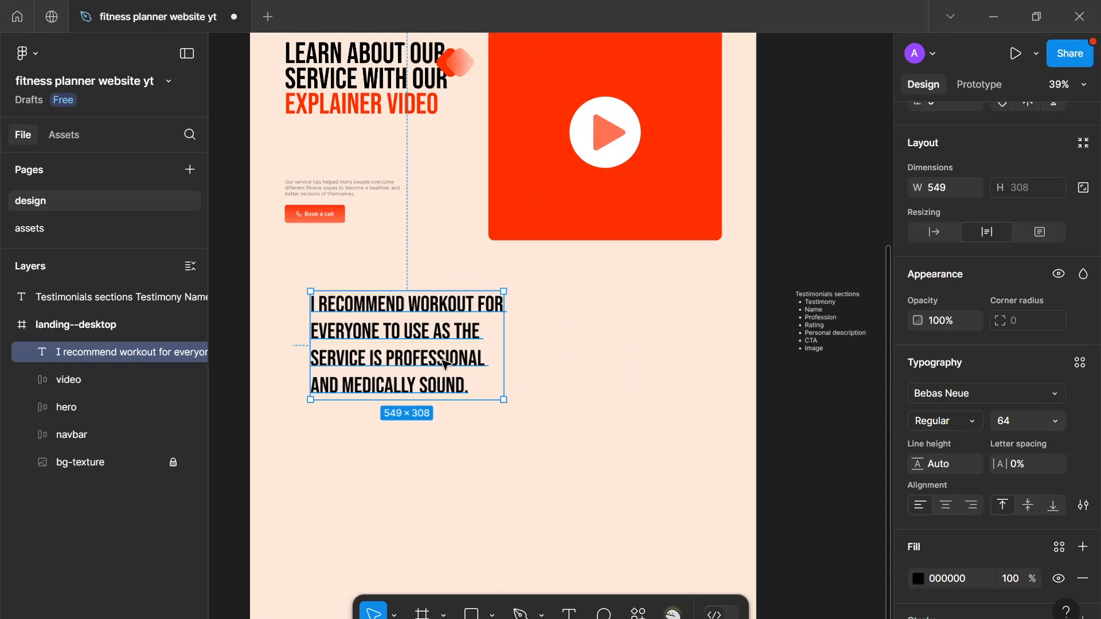
# Step: Examine how the wrapped testimonial fits with the hero and explainer video sections above it
pyautogui.scroll(2, 446, 364)
pyautogui.scroll(-2, 487, 394)
pyautogui.scroll(7, 545, 344)
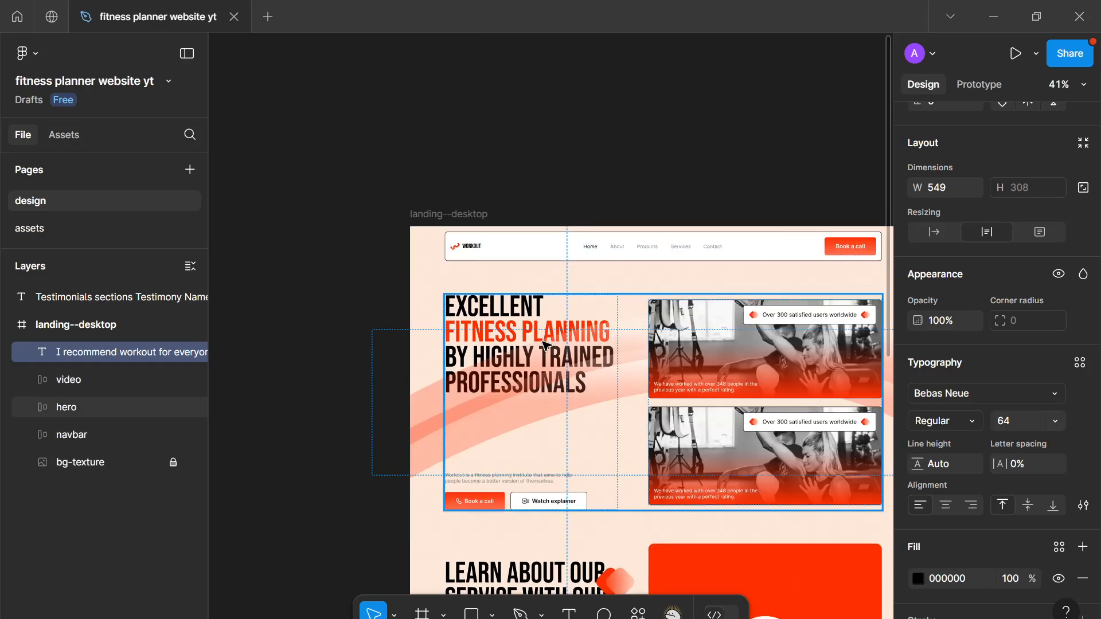
pyautogui.scroll(-6, 543, 390)
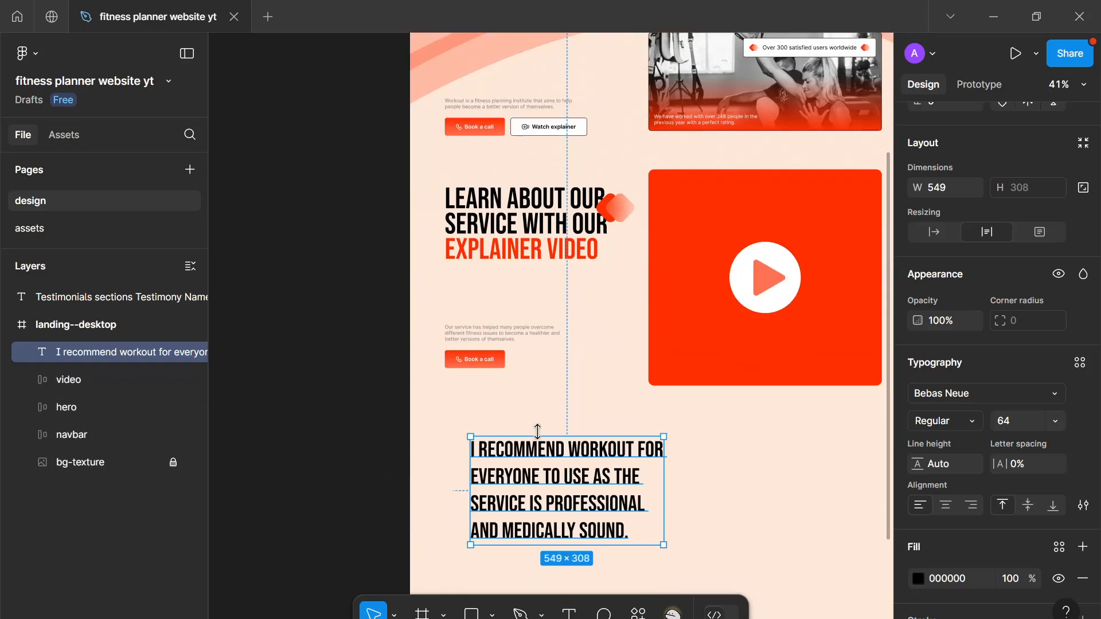
pyautogui.scroll(-1, 539, 433)
pyautogui.scroll(4, 539, 434)
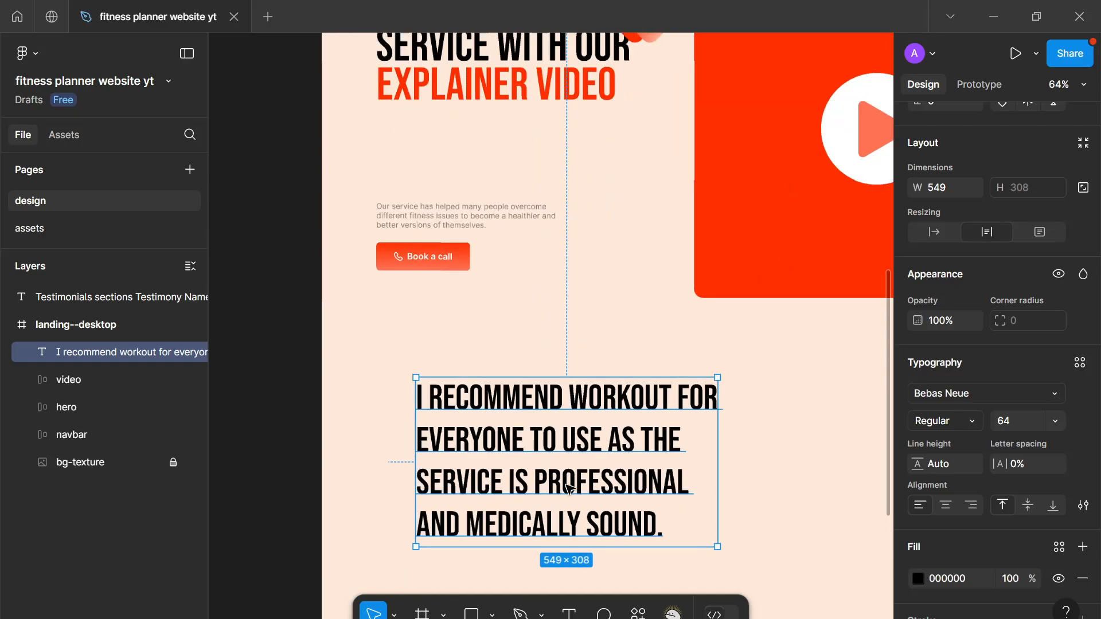
pyautogui.scroll(1, 538, 35)
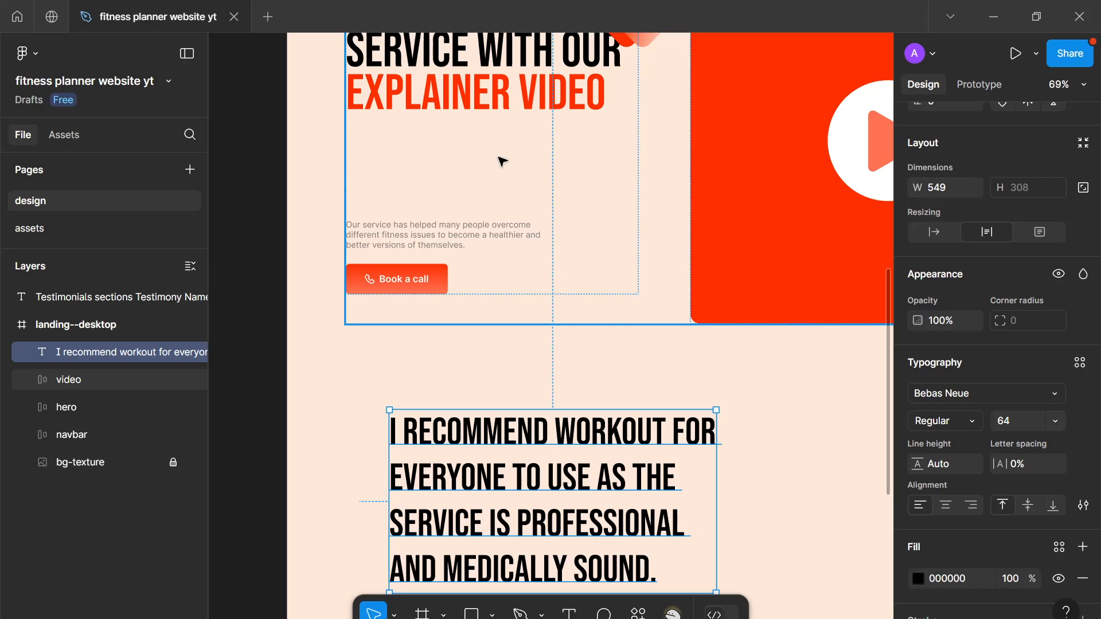
pyautogui.scroll(-2, 509, 218)
pyautogui.scroll(-3, 510, 229)
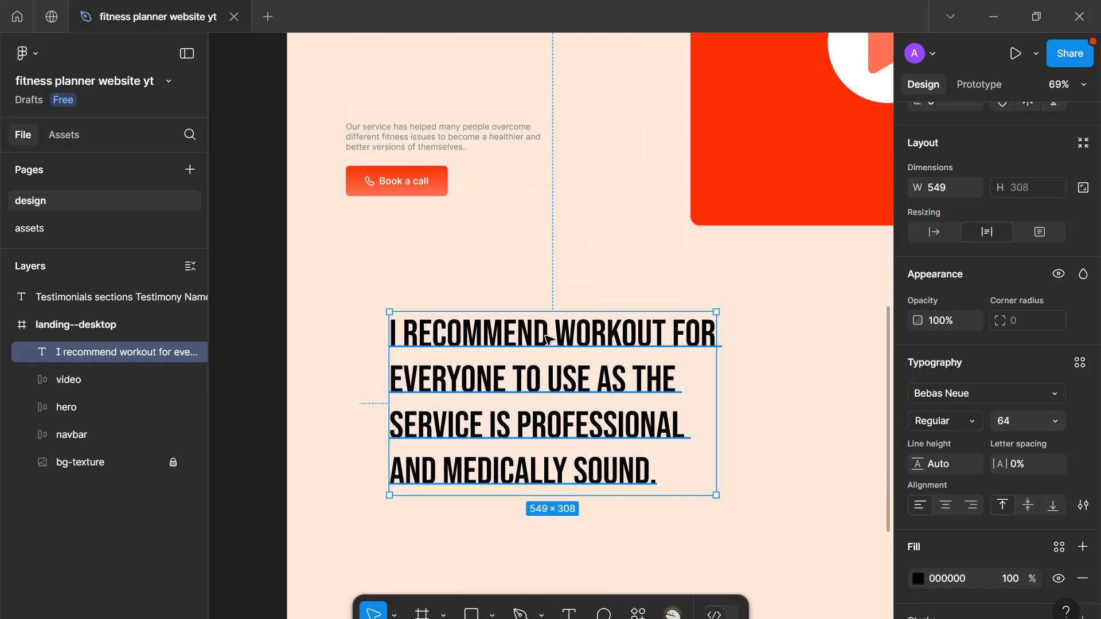
# Step: Color the words "the service is professional" in the testimonial with the orange--500 library style
pyautogui.doubleClick(472, 351)
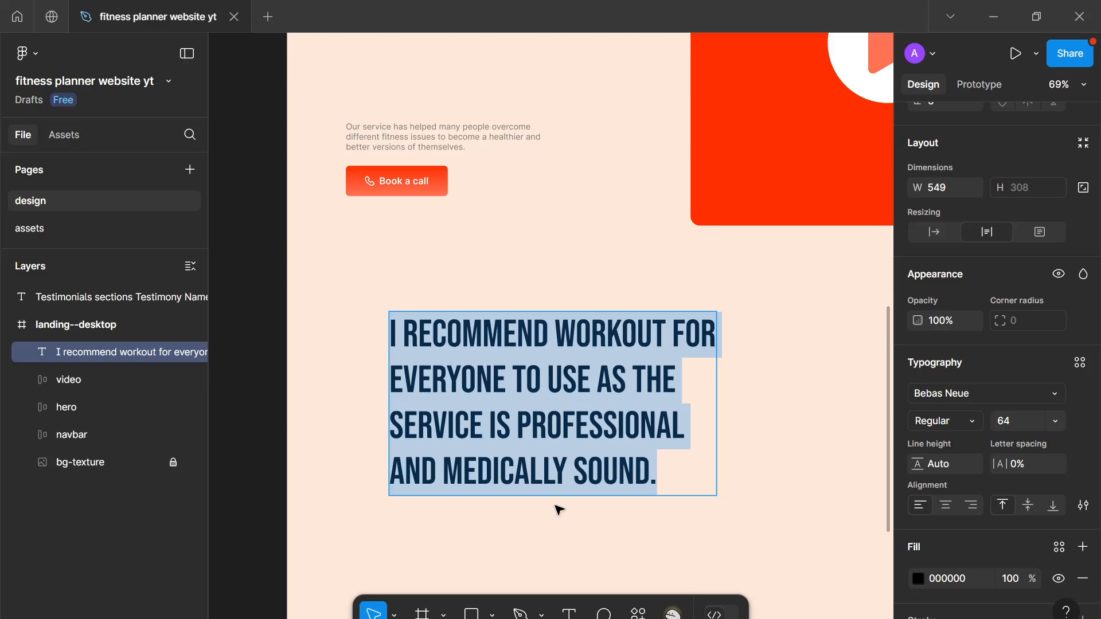
pyautogui.press('Escape')
pyautogui.doubleClick(525, 373)
pyautogui.click(562, 426)
pyautogui.moveTo(631, 379); pyautogui.dragTo(684, 427)
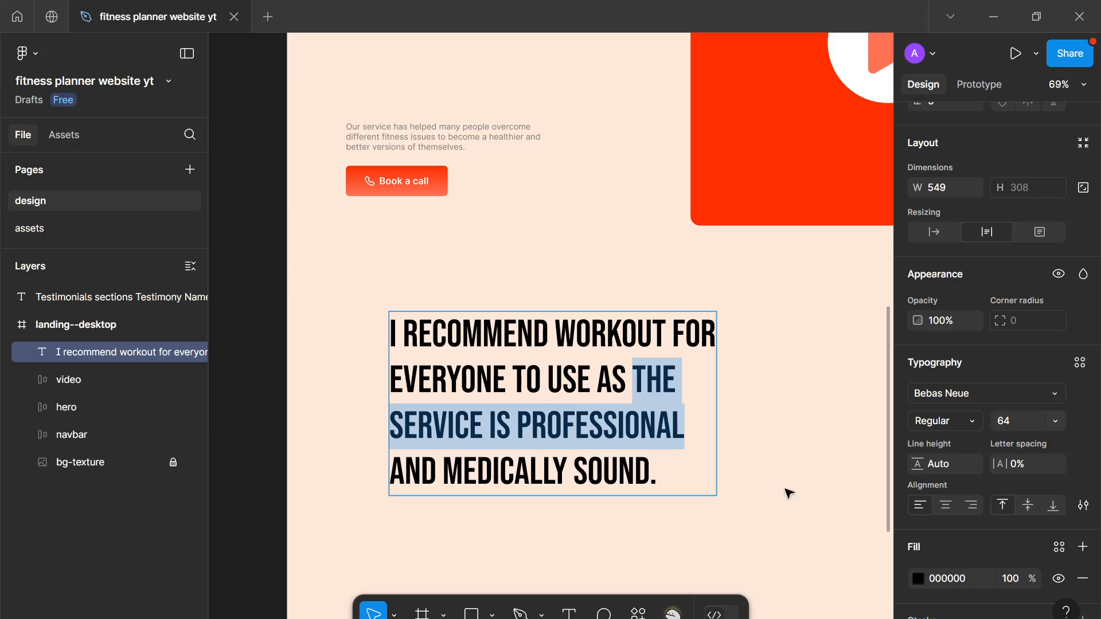
pyautogui.click(1057, 547)
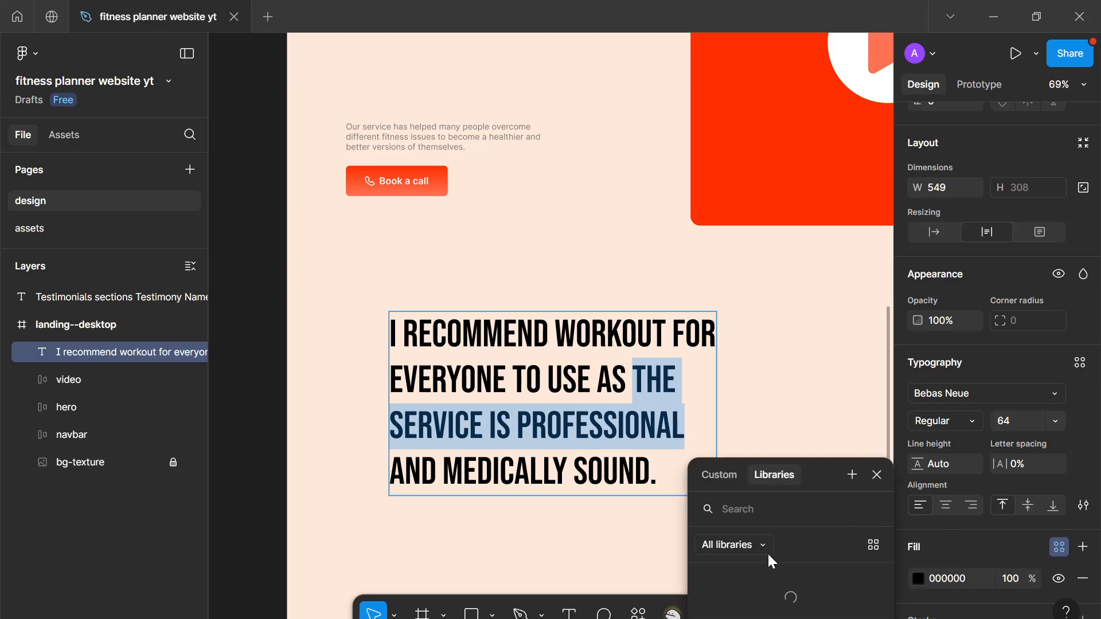
pyautogui.scroll(-5, 796, 591)
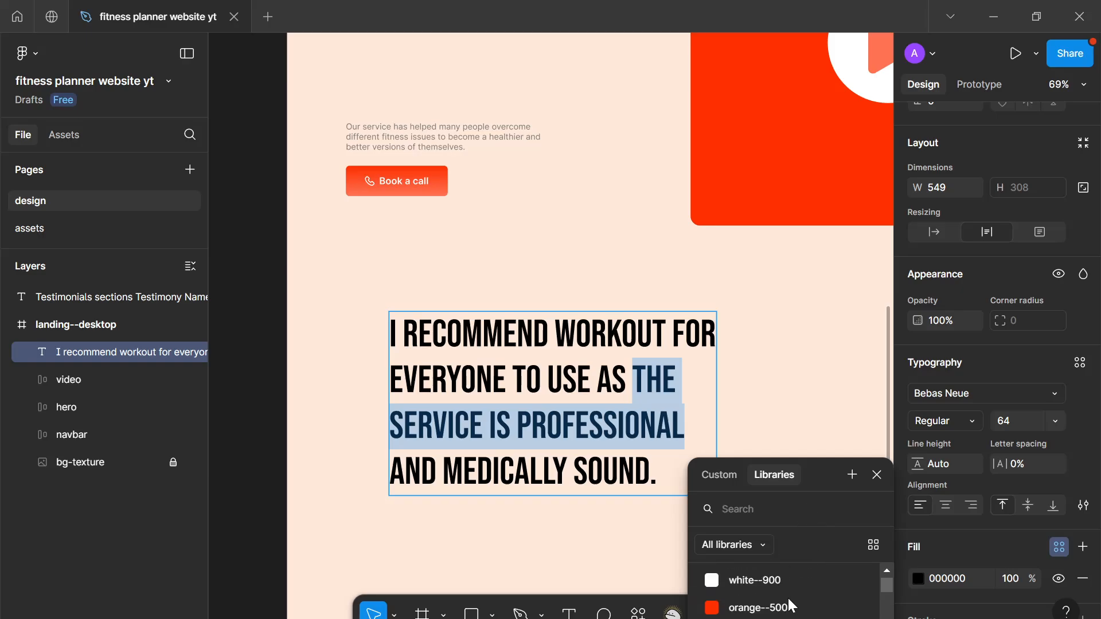
pyautogui.click(787, 602)
pyautogui.click(828, 496)
pyautogui.click(826, 490)
pyautogui.scroll(-6, 722, 444)
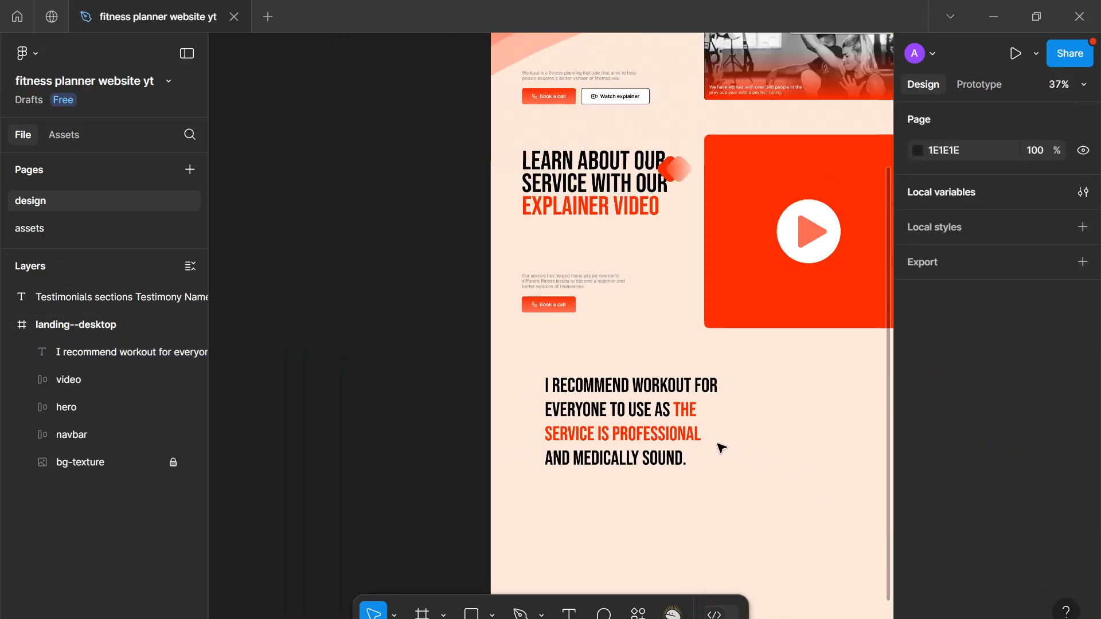
# Step: Check the line height of the explainer video section's heading
pyautogui.moveTo(711, 434); pyautogui.dragTo(499, 344)
pyautogui.scroll(1, 576, 344)
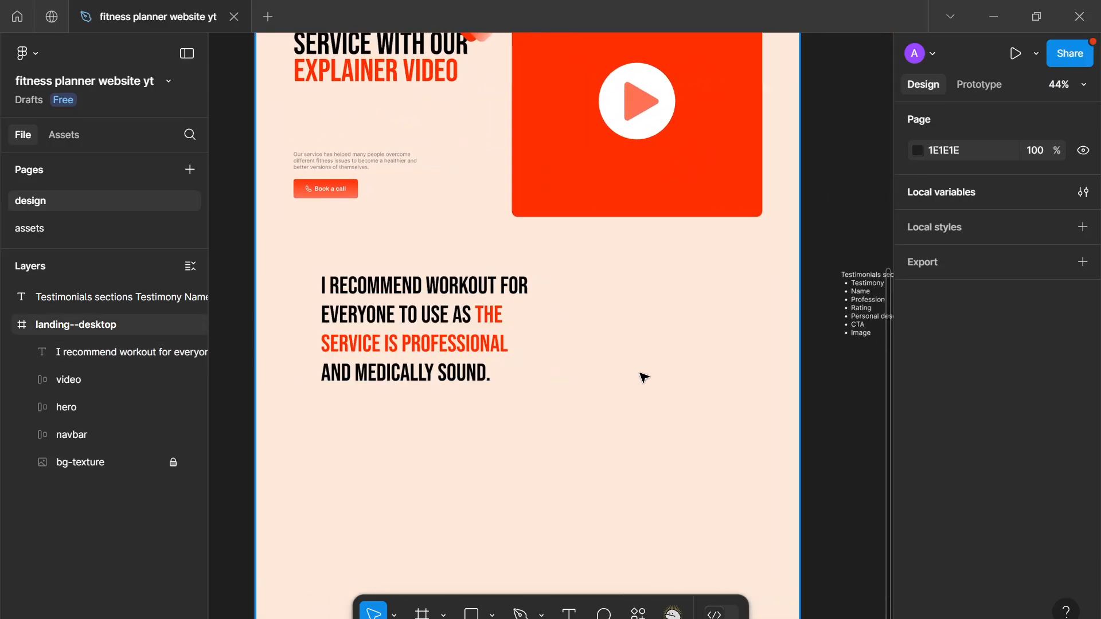
pyautogui.scroll(-3, 590, 359)
pyautogui.moveTo(571, 359); pyautogui.dragTo(543, 359)
pyautogui.click(473, 207)
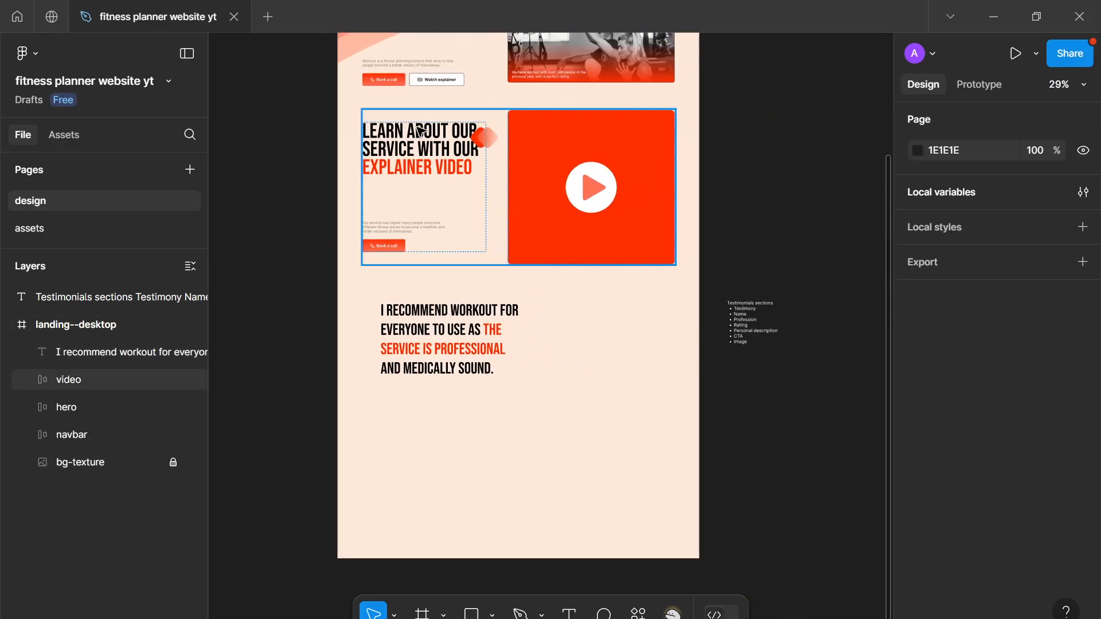
pyautogui.keyDown('ctrl'); pyautogui.doubleClick(433, 151); pyautogui.keyUp('ctrl')
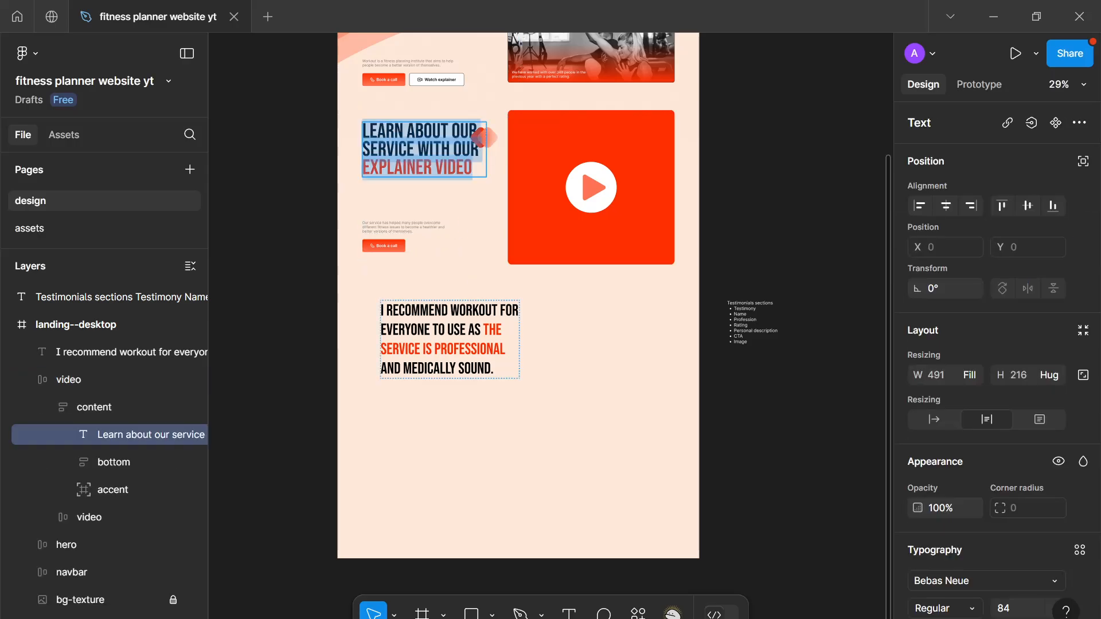
pyautogui.click(506, 362)
pyautogui.doubleClick(420, 132)
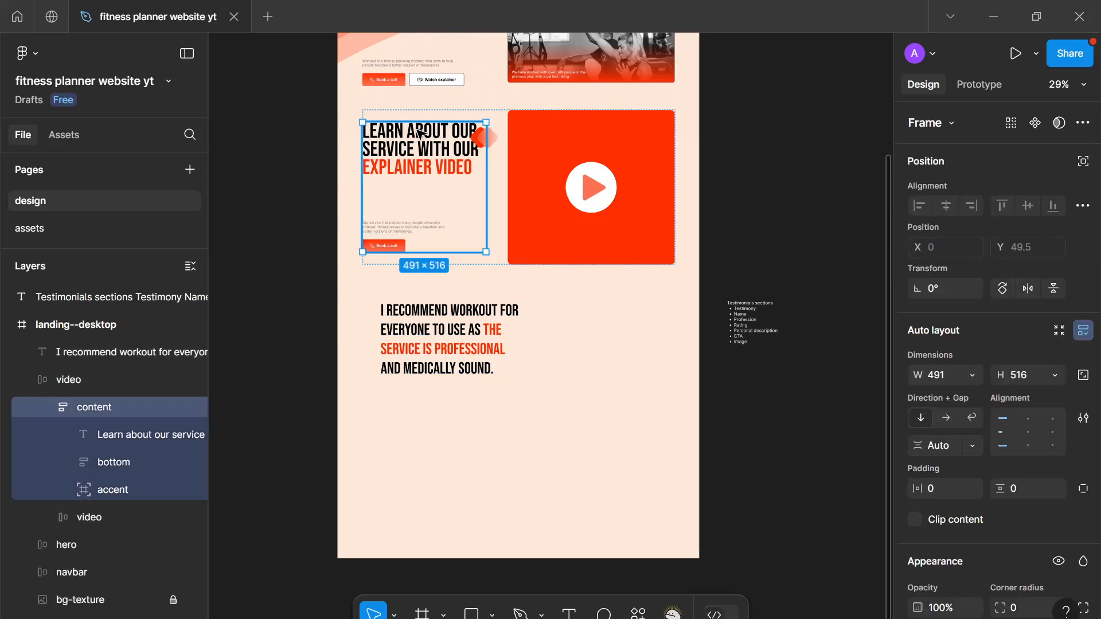
pyautogui.doubleClick(421, 132)
pyautogui.scroll(-3, 1040, 462)
pyautogui.click(940, 566)
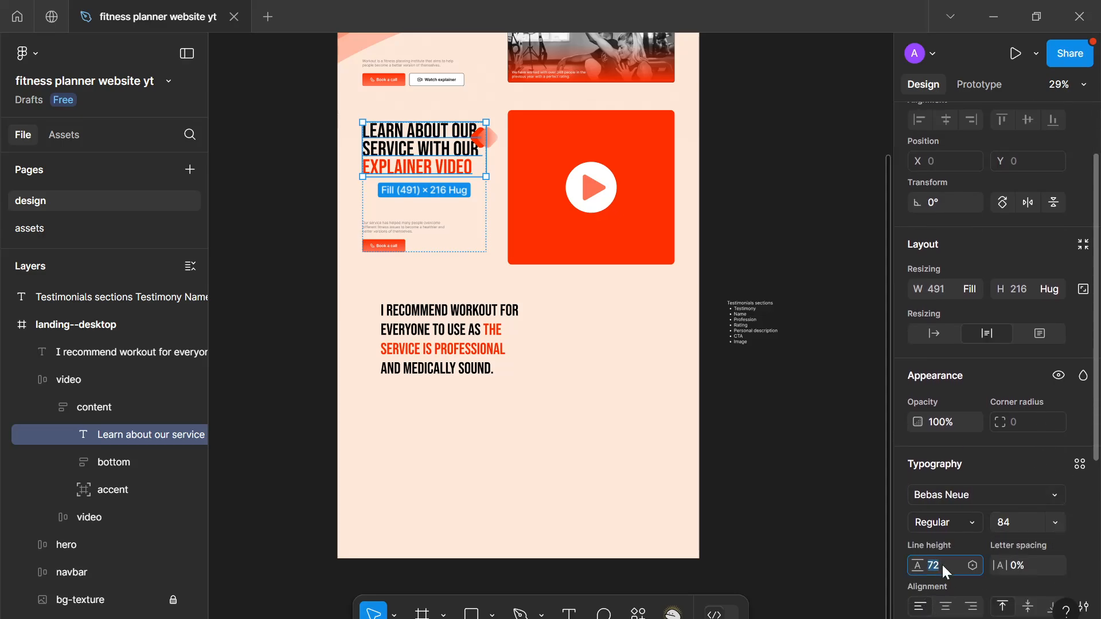
# Step: Set the testimonial text's line height to 72
pyautogui.click(442, 332)
pyautogui.scroll(-1, 986, 402)
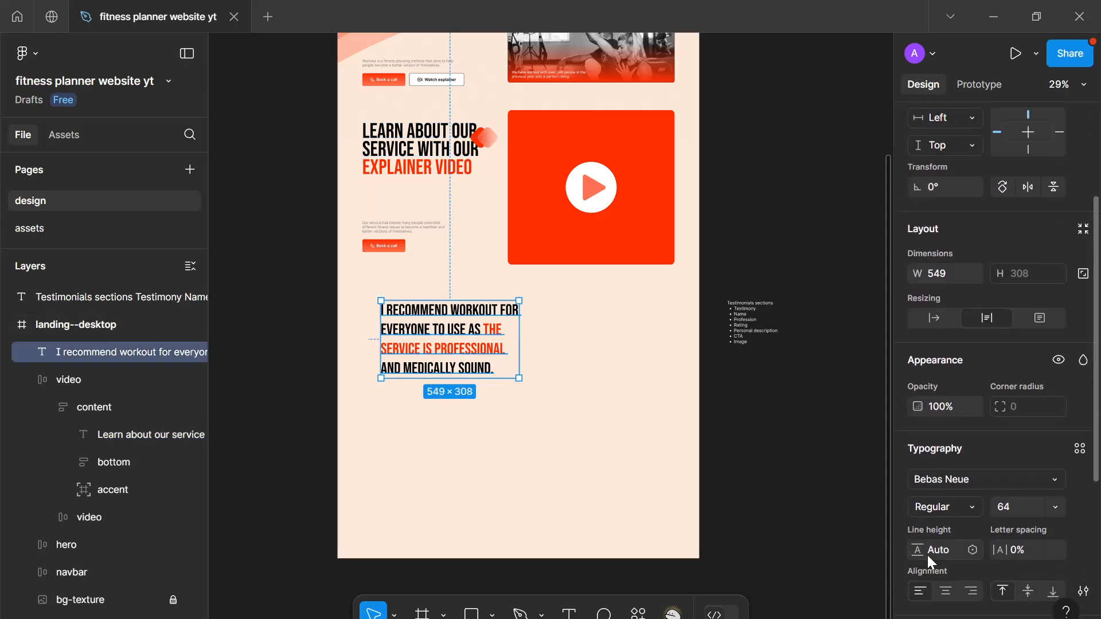
pyautogui.click(930, 550)
pyautogui.write('72')
pyautogui.press('Return')
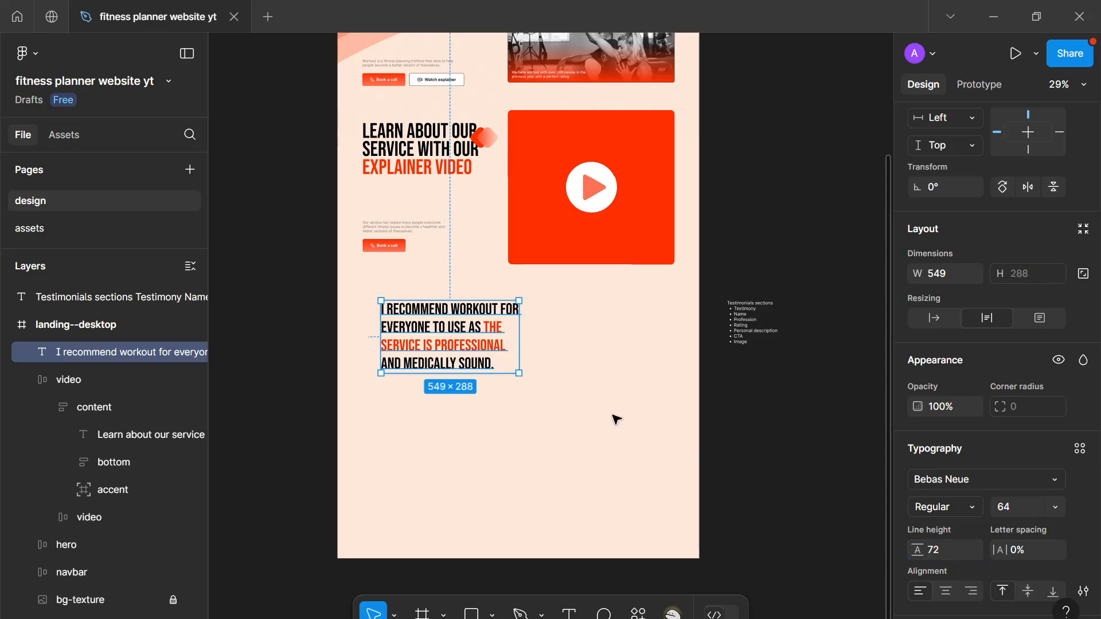
# Step: Strike through the "Testimony" item in the testimonials section notes
pyautogui.click(608, 395)
pyautogui.scroll(2, 659, 378)
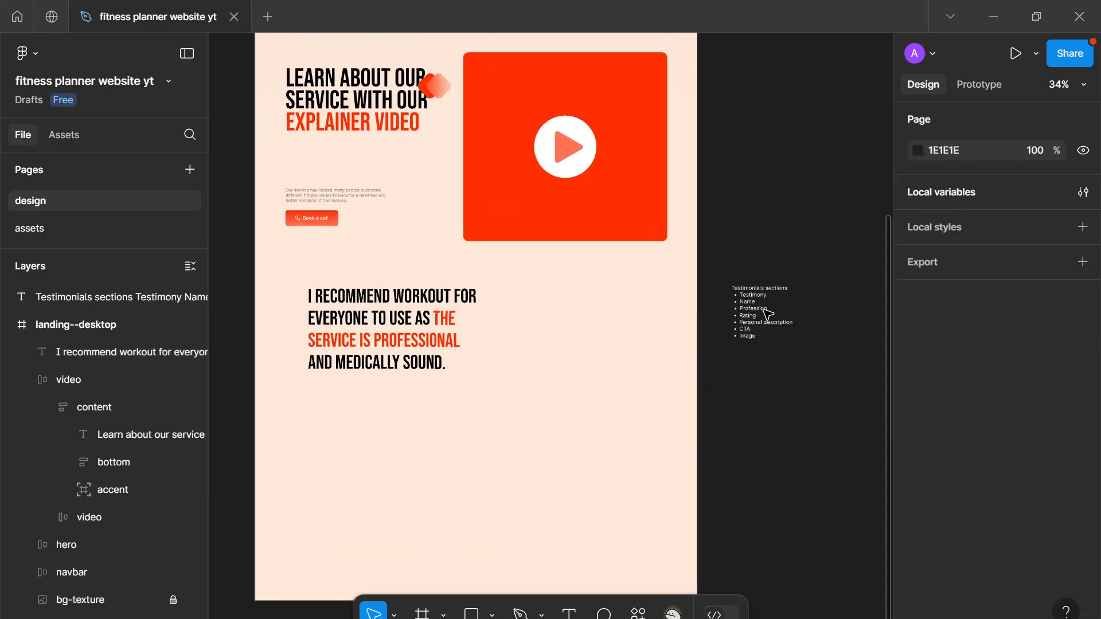
pyautogui.scroll(3, 757, 304)
pyautogui.click(745, 284)
pyautogui.doubleClick(745, 284)
pyautogui.scroll(-5, 988, 457)
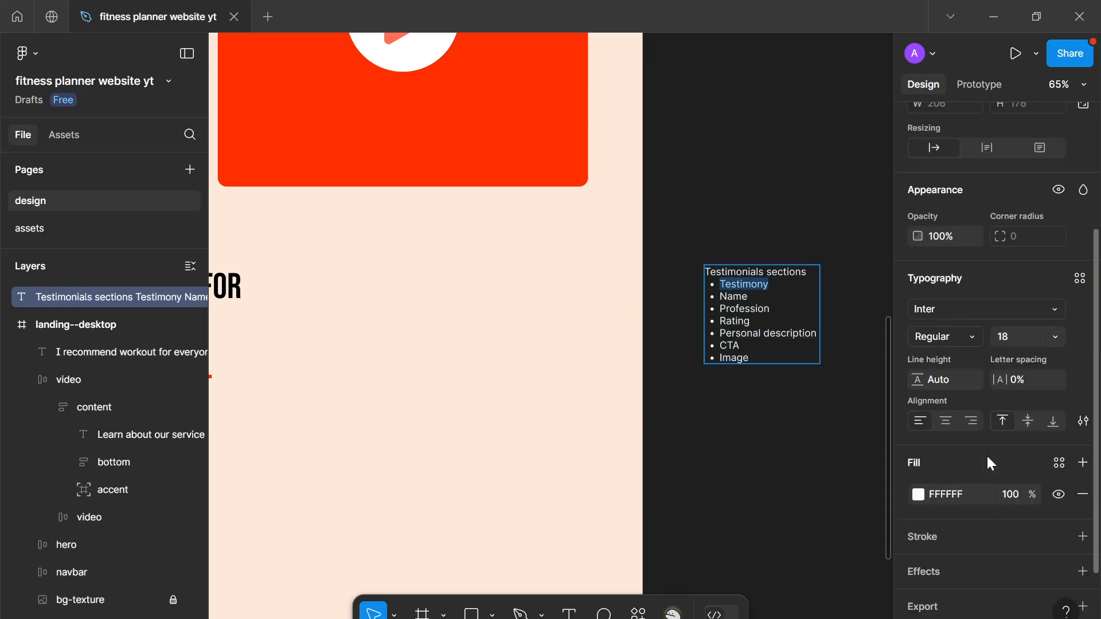
pyautogui.click(1083, 400)
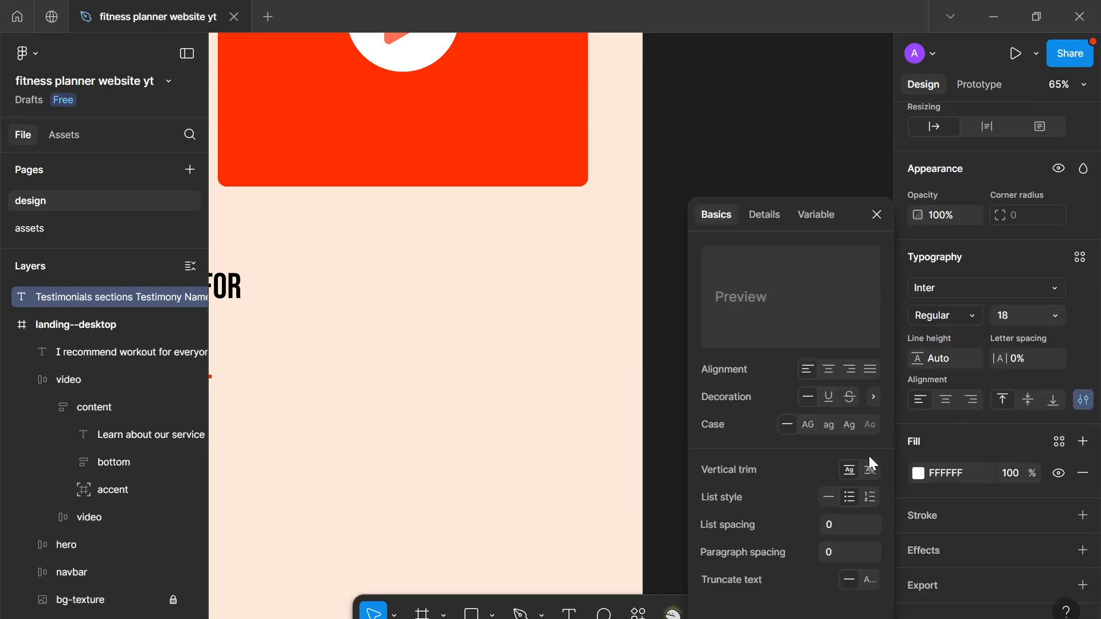
pyautogui.click(848, 397)
pyautogui.click(876, 214)
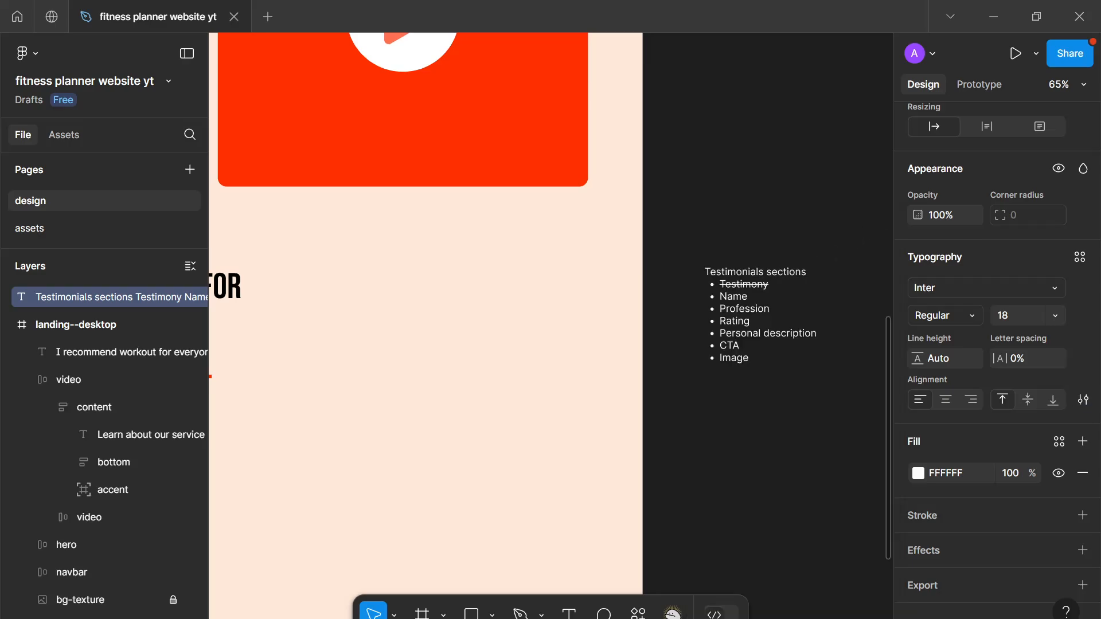
pyautogui.doubleClick(733, 296)
pyautogui.press('Escape')
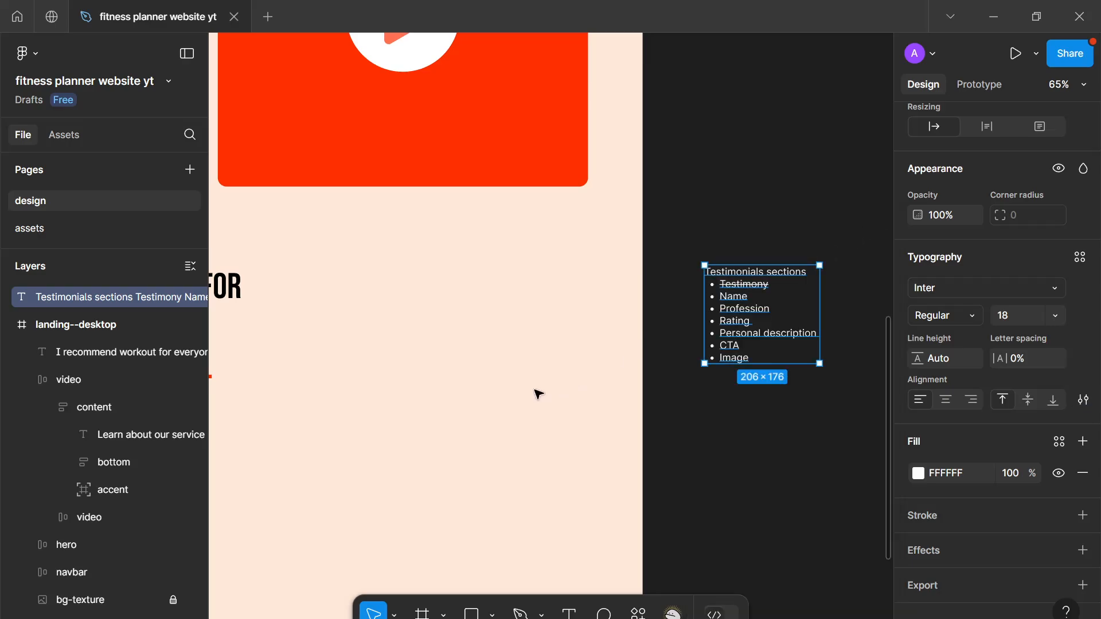
# Step: Add a text with the testimonial author's full name, including the title "Dr.", beneath the testimonial quote
pyautogui.scroll(-5, 538, 394)
pyautogui.scroll(4, 502, 458)
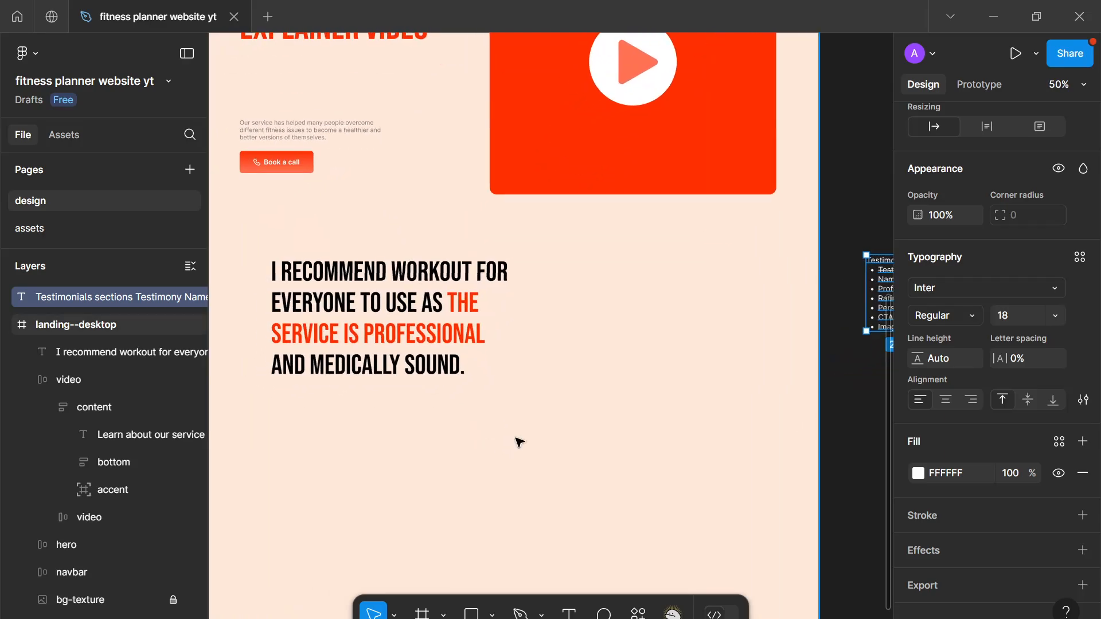
pyautogui.moveTo(492, 423); pyautogui.dragTo(523, 423)
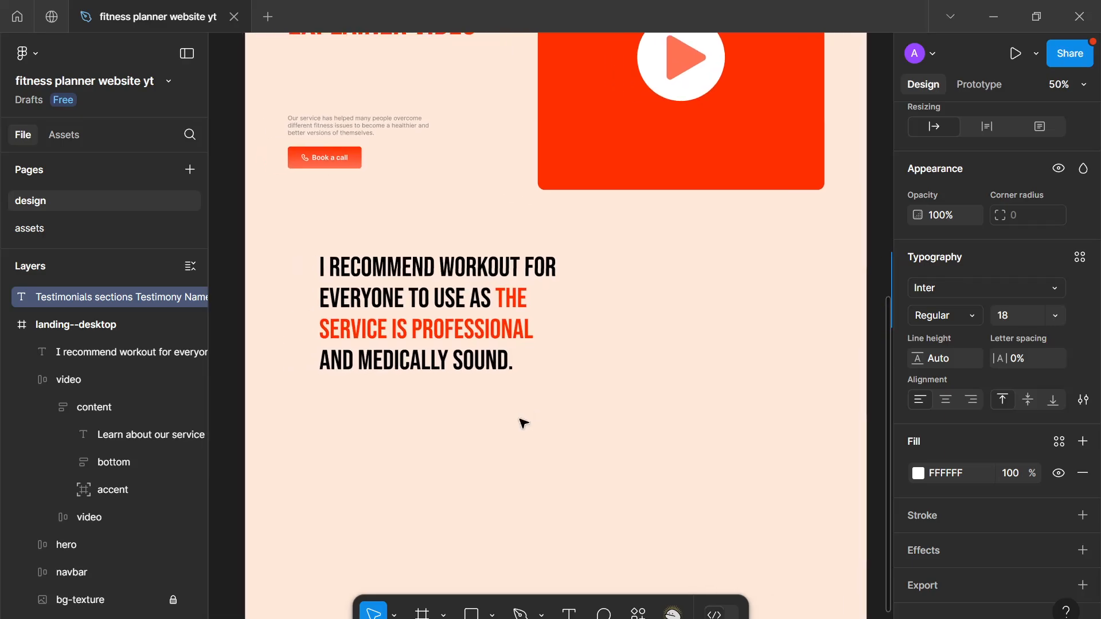
pyautogui.press('t')
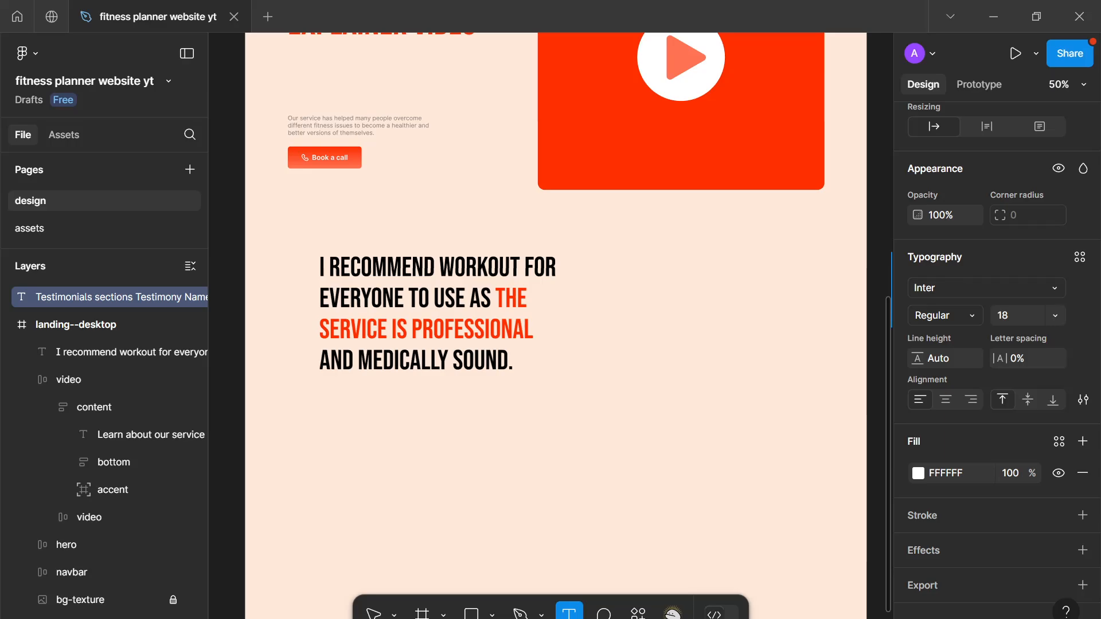
pyautogui.click(344, 414)
pyautogui.write('Dr.')
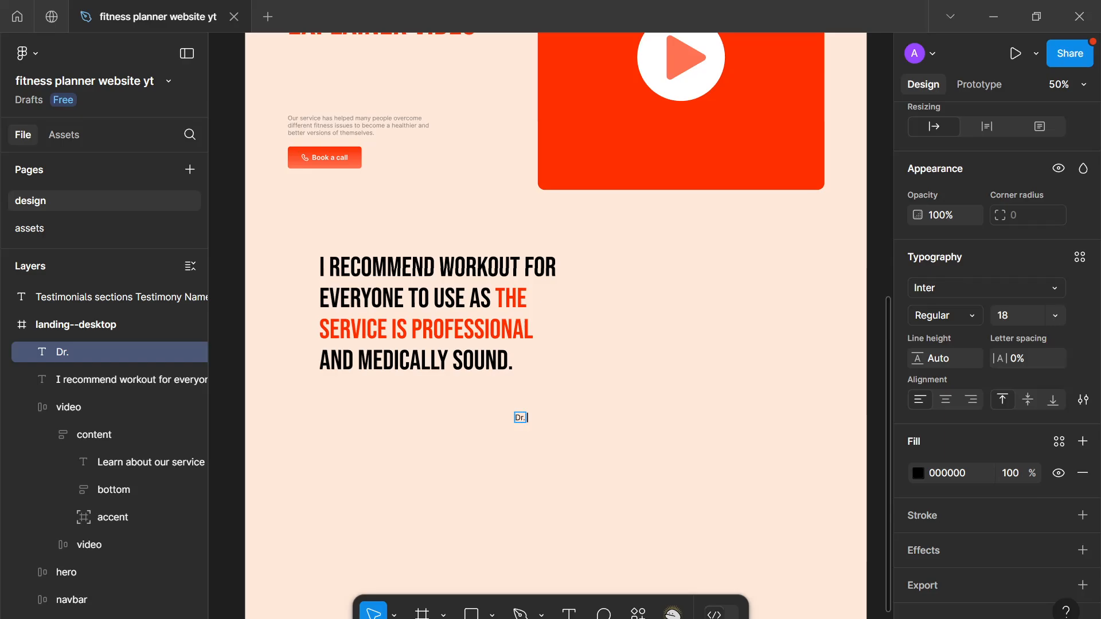
pyautogui.write(' C')
pyautogui.write('hris')
pyautogui.write(' Jh')
pyautogui.write('one')
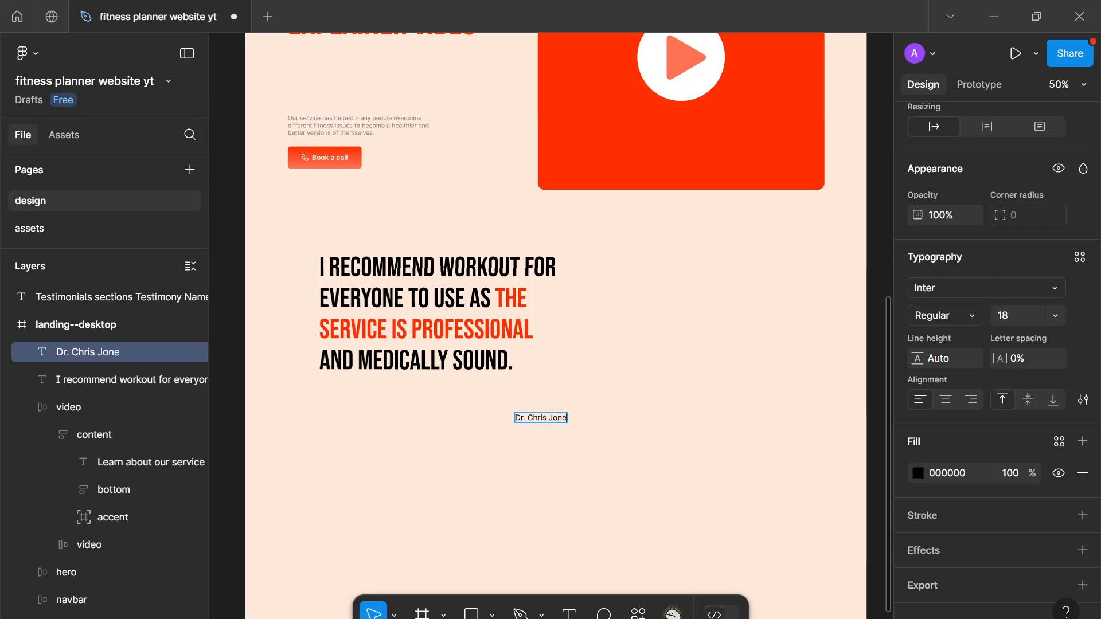
pyautogui.press('Escape')
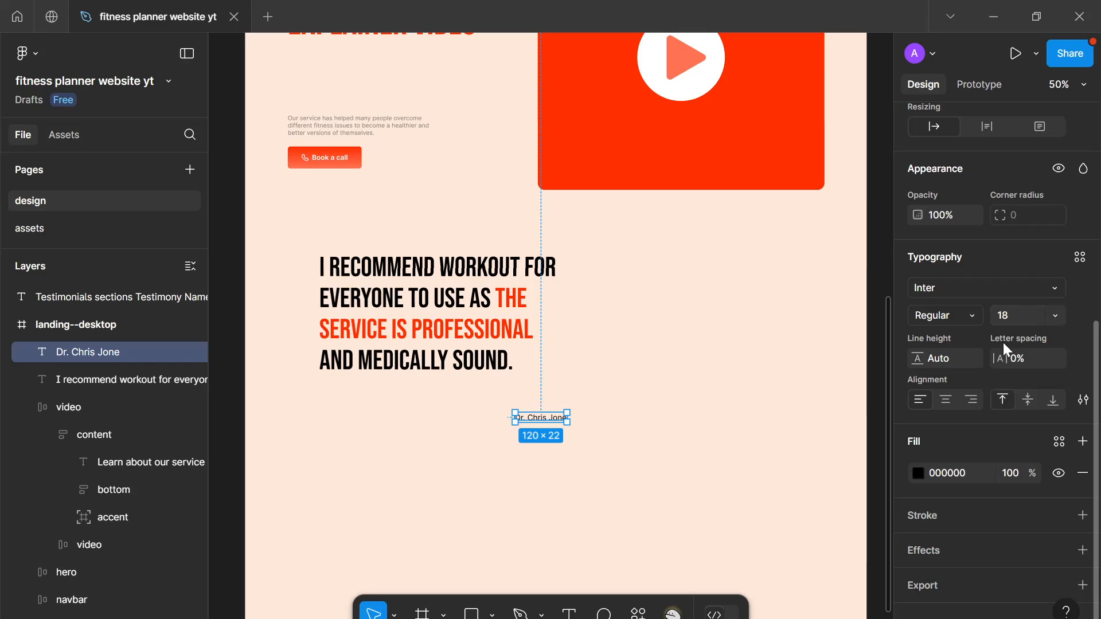
# Step: Set the font size of the author's name text to 16
pyautogui.click(814, 456)
pyautogui.scroll(-2, 647, 446)
pyautogui.scroll(5, 646, 446)
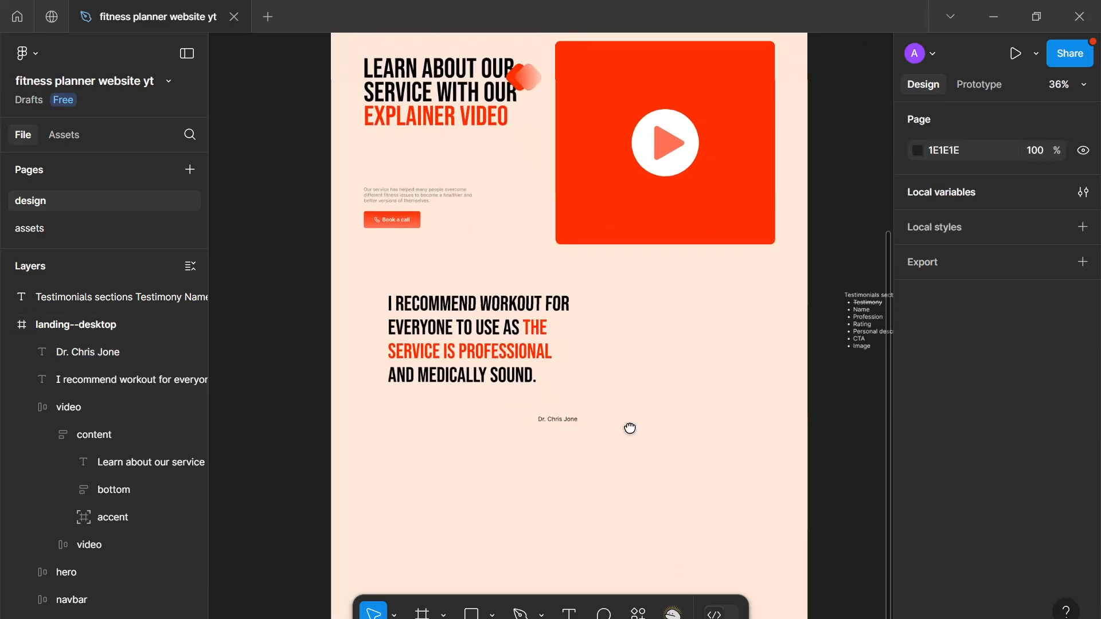
pyautogui.scroll(-1, 564, 371)
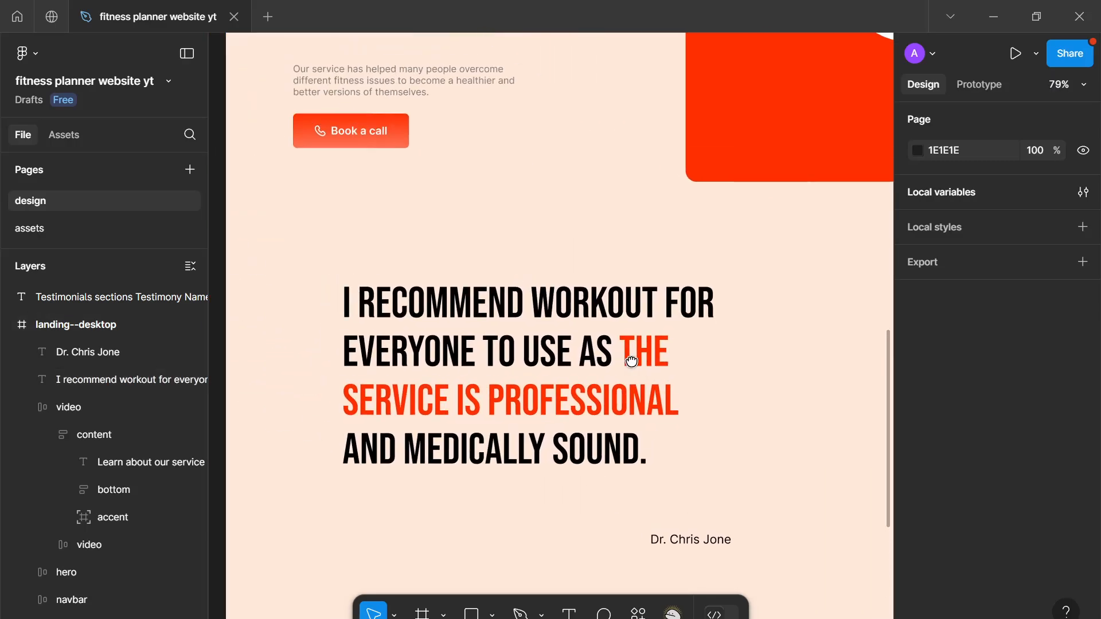
pyautogui.scroll(-3, 558, 216)
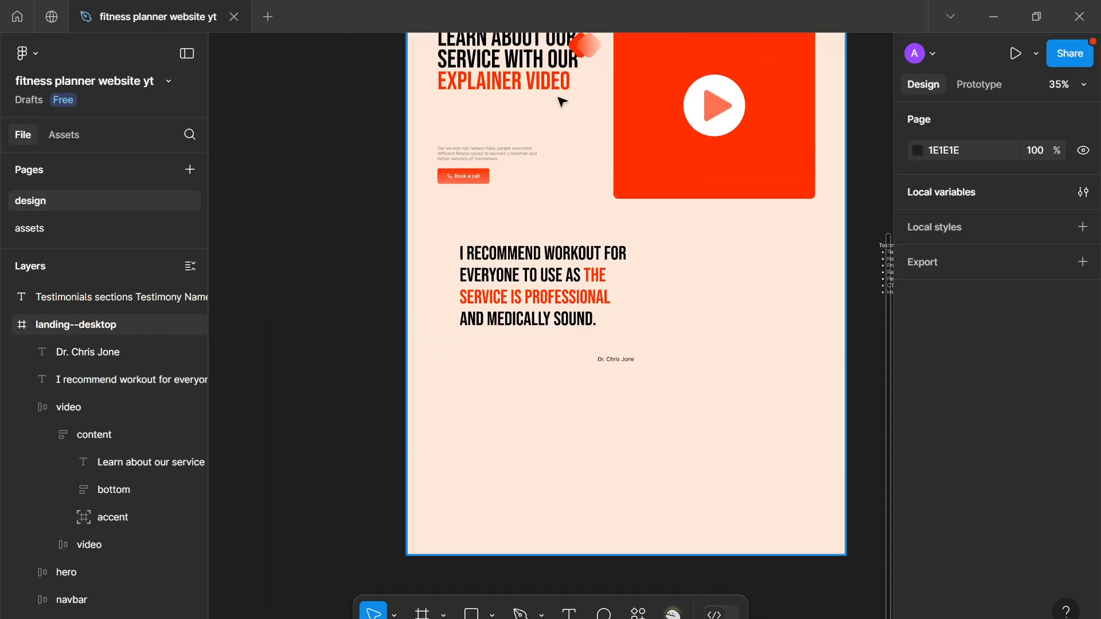
pyautogui.click(585, 263)
pyautogui.click(615, 359)
pyautogui.scroll(5, 637, 344)
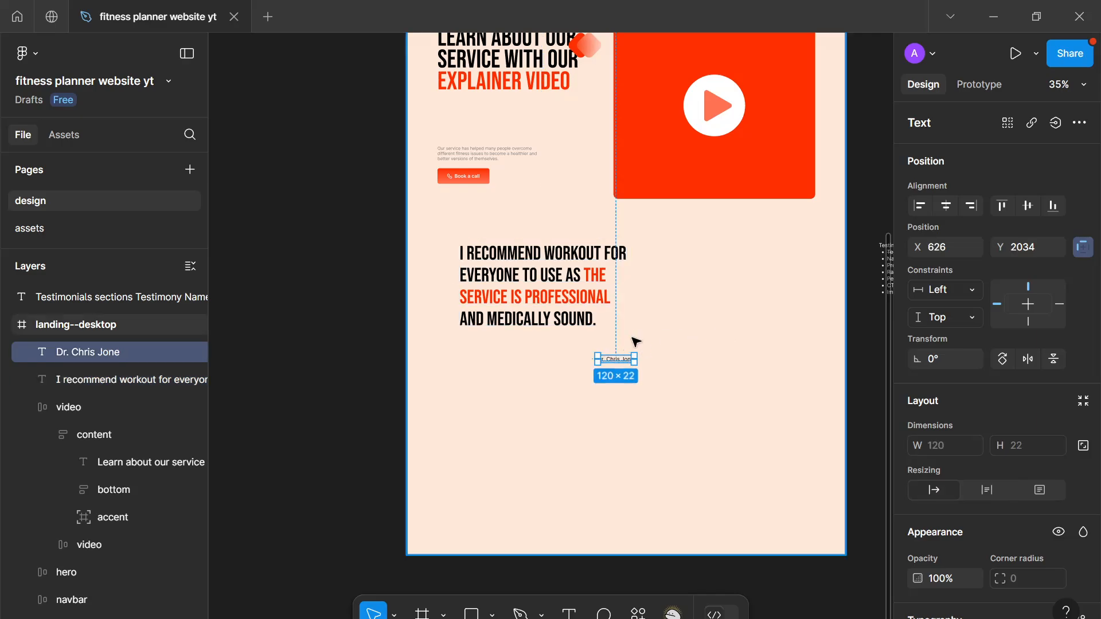
pyautogui.moveTo(555, 335); pyautogui.dragTo(487, 310)
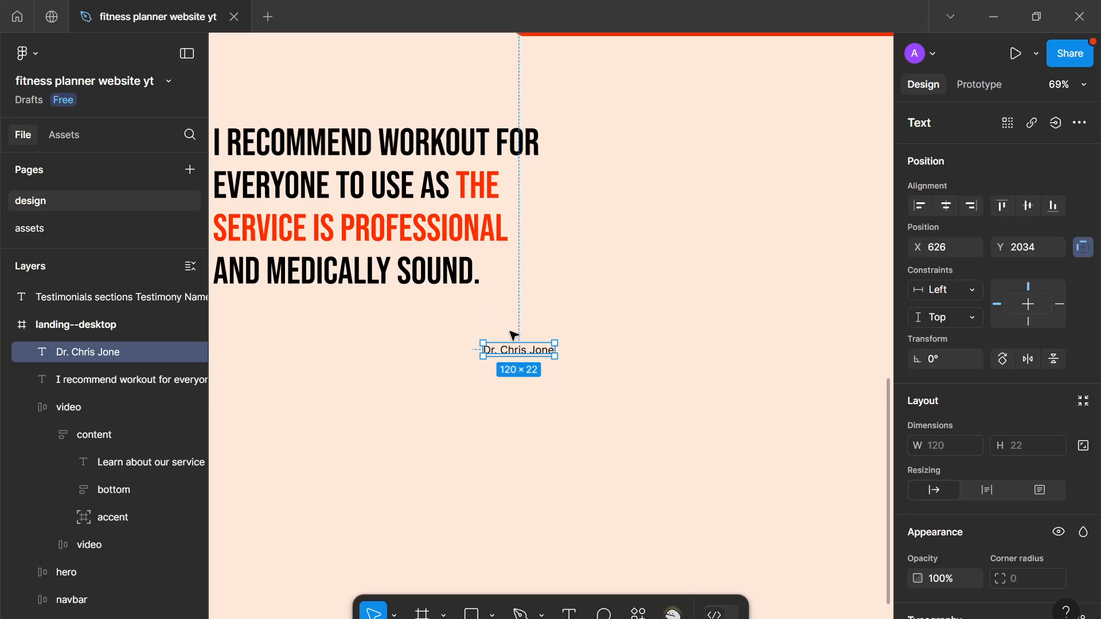
pyautogui.scroll(-5, 941, 456)
pyautogui.scroll(-1, 948, 451)
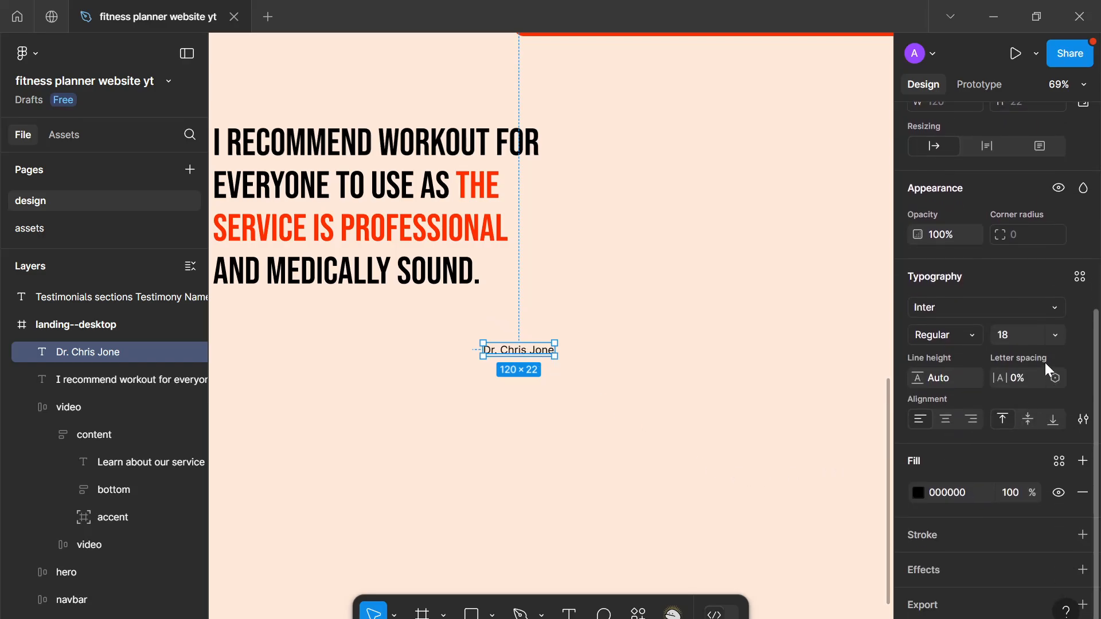
pyautogui.press('Down')
pyautogui.press('Down')
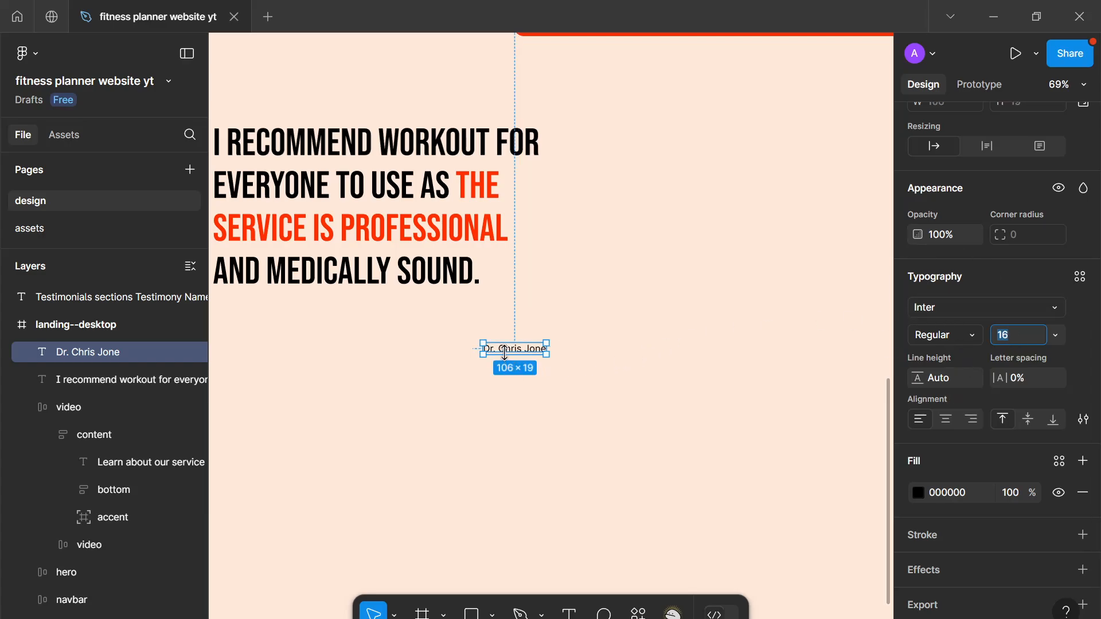
# Step: Duplicate the accent shape beside the explainer video heading and place the copy beside the testimonial quote
pyautogui.scroll(-5, 509, 347)
pyautogui.scroll(4, 509, 346)
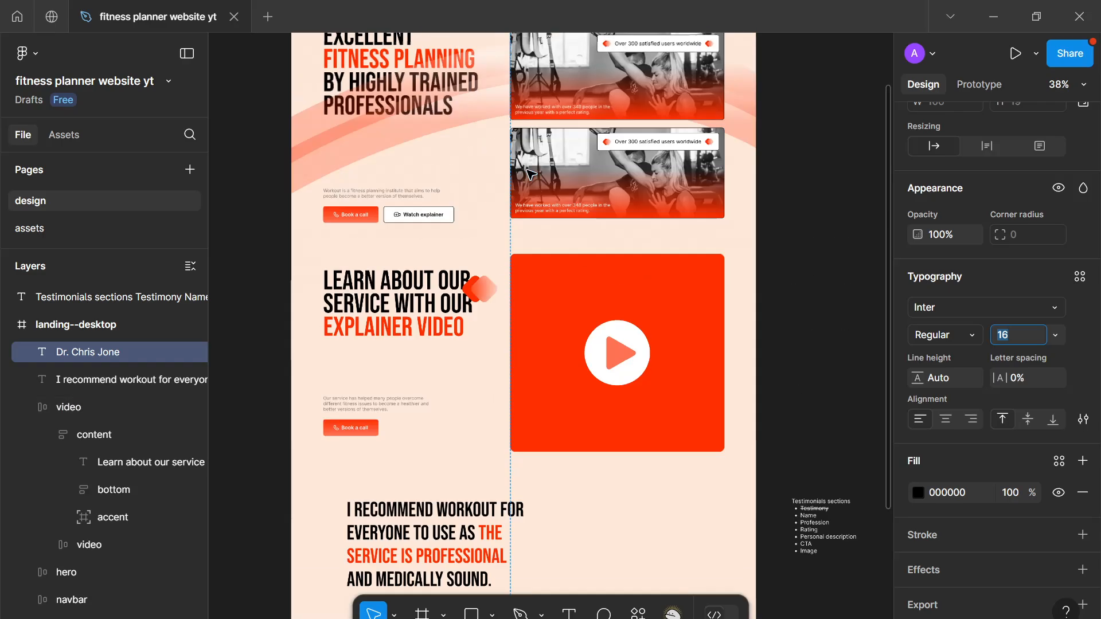
pyautogui.scroll(1, 484, 189)
pyautogui.click(482, 285)
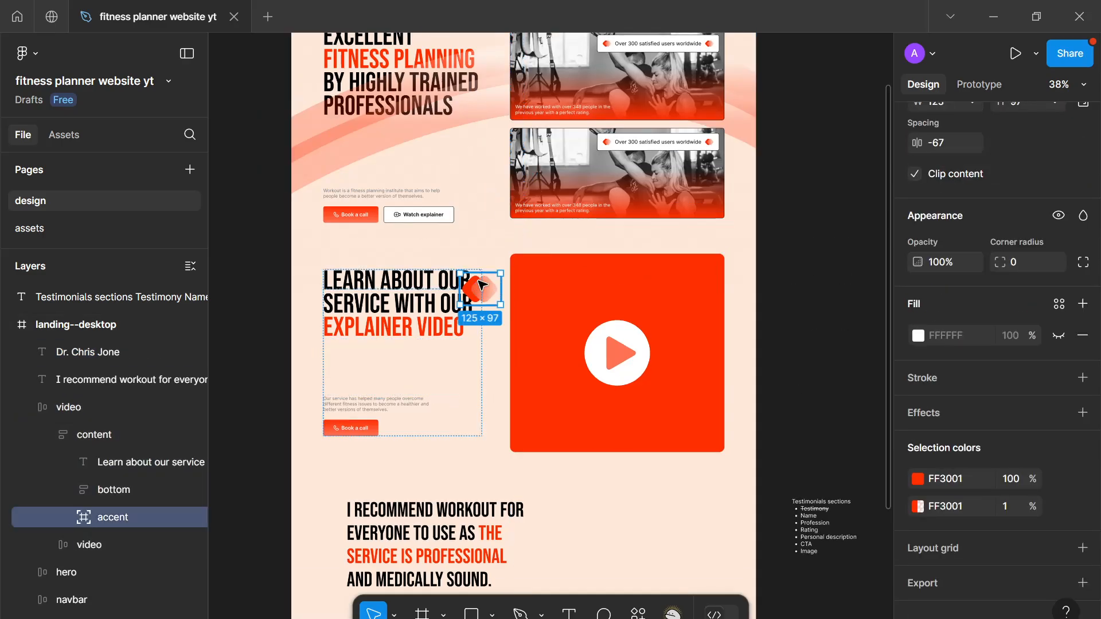
pyautogui.hotkey('ctrl', 'd')
pyautogui.scroll(-1, 484, 295)
pyautogui.moveTo(490, 304); pyautogui.dragTo(565, 524)
pyautogui.scroll(5, 565, 505)
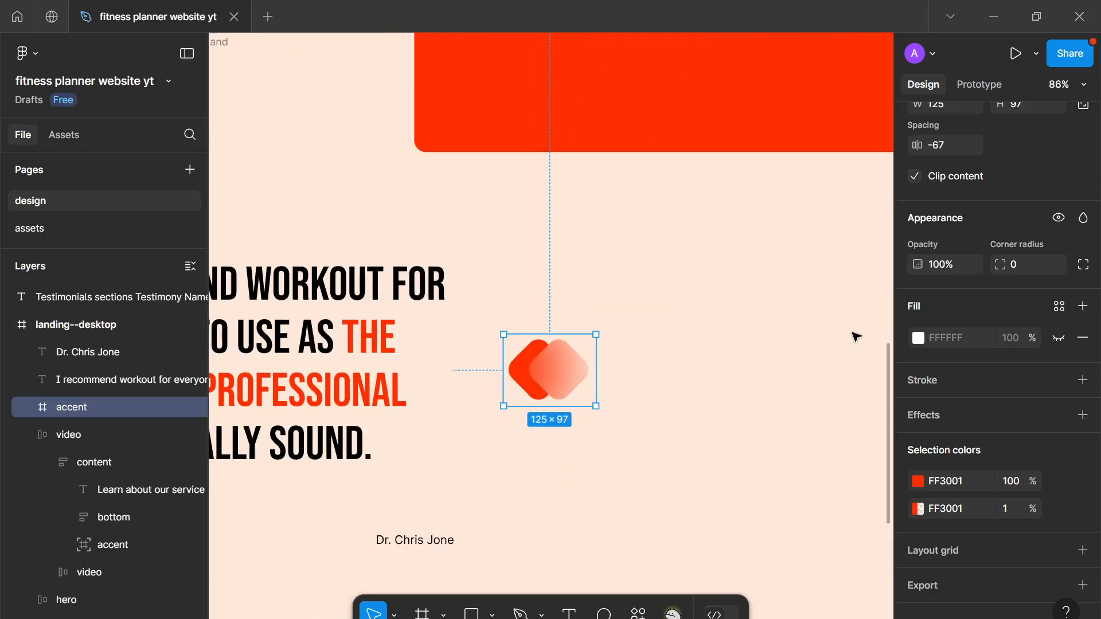
# Step: Lock the accent copy's aspect ratio and set its height to 20
pyautogui.scroll(4, 1061, 348)
pyautogui.click(1083, 359)
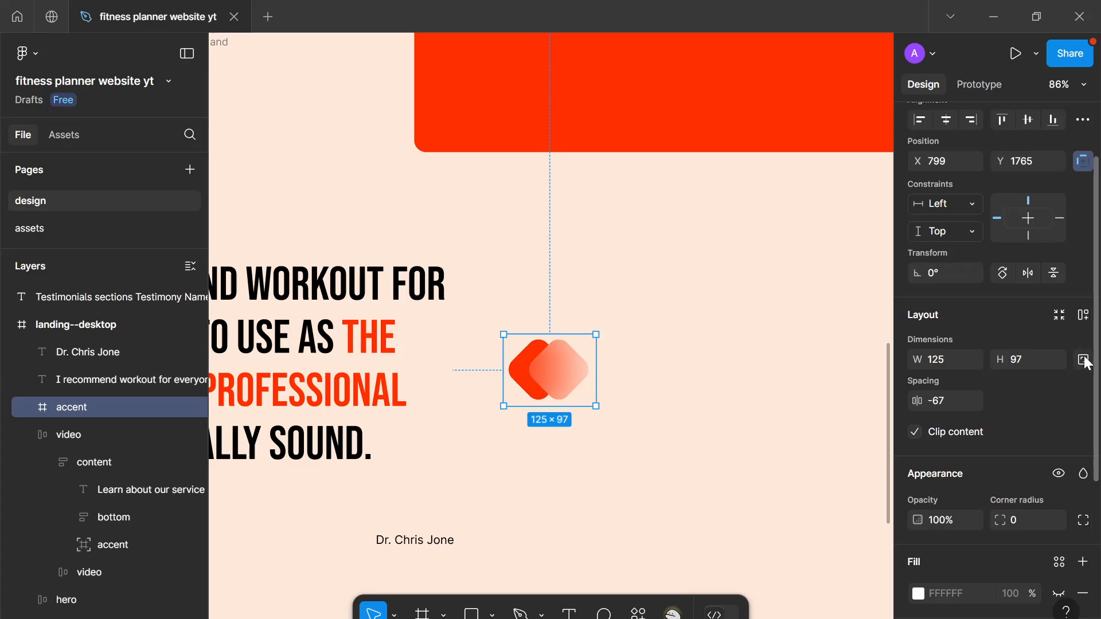
pyautogui.click(1028, 359)
pyautogui.write('16')
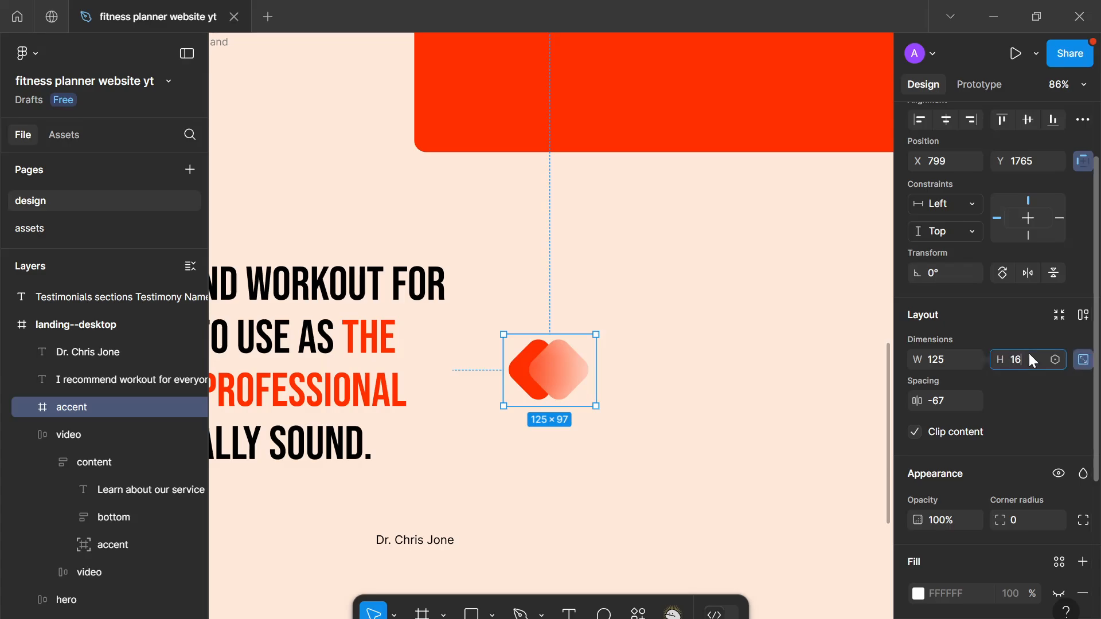
pyautogui.press('Return')
pyautogui.press('Up')
pyautogui.press('Up')
pyautogui.press('Up')
pyautogui.press('Up')
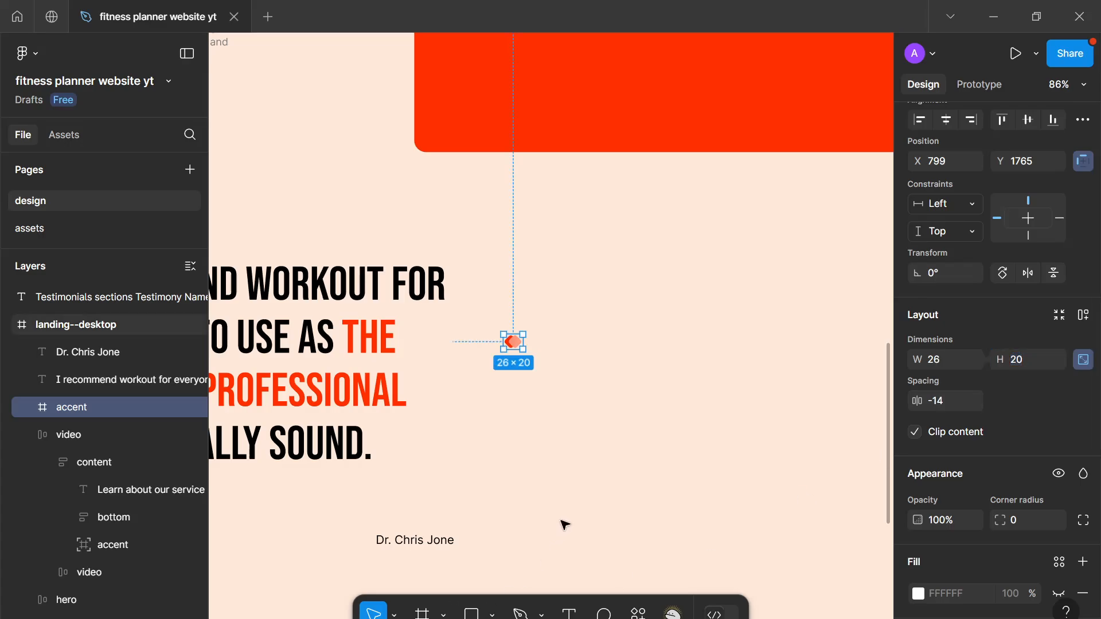
# Step: Place the small accent on one side of the author's name and a duplicate of it on the other side
pyautogui.scroll(-5, 562, 523)
pyautogui.hscroll(-3, 562, 524)
pyautogui.moveTo(621, 203); pyautogui.dragTo(585, 405)
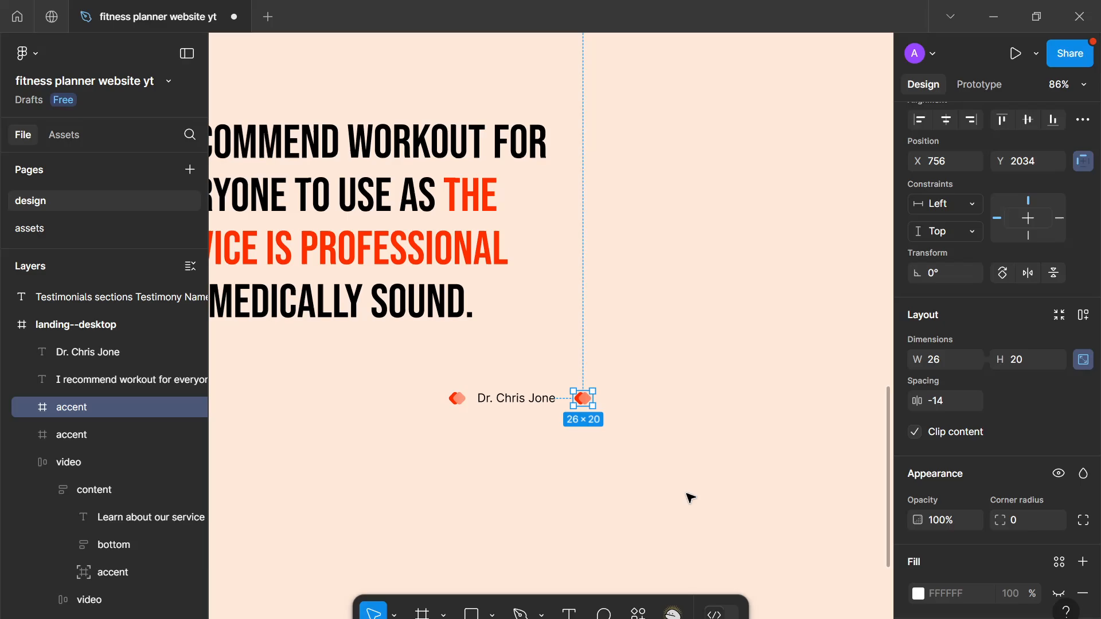
# Step: Wrap the author's name and its two accents in an auto layout frame and rename it "name"
pyautogui.moveTo(685, 477); pyautogui.dragTo(388, 385)
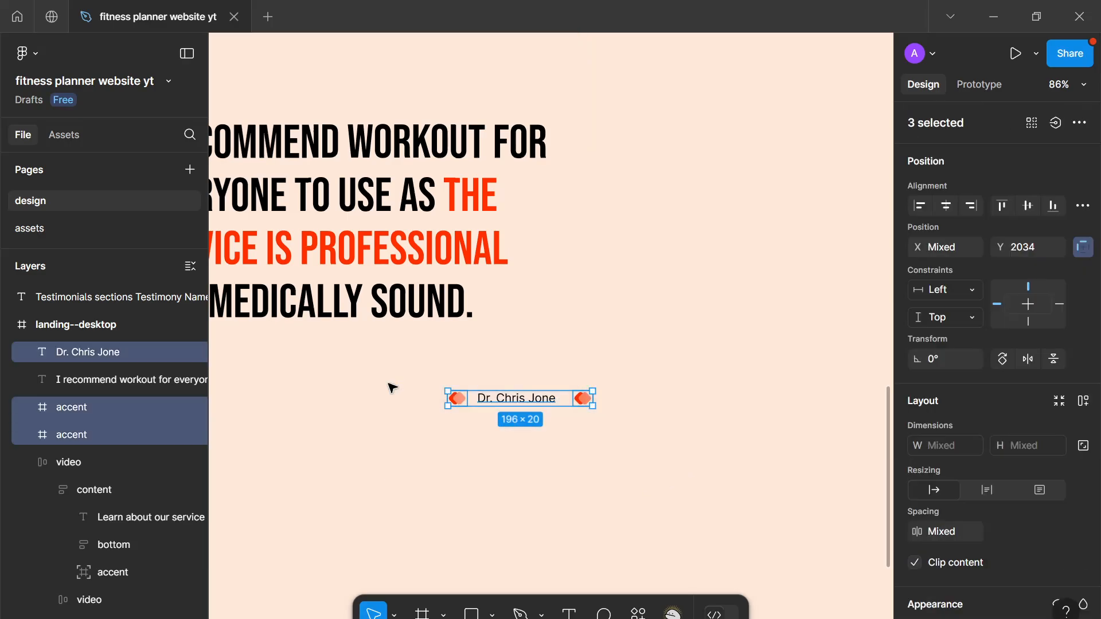
pyautogui.hotkey('shift', 'a')
pyautogui.doubleClick(91, 359)
pyautogui.write('name')
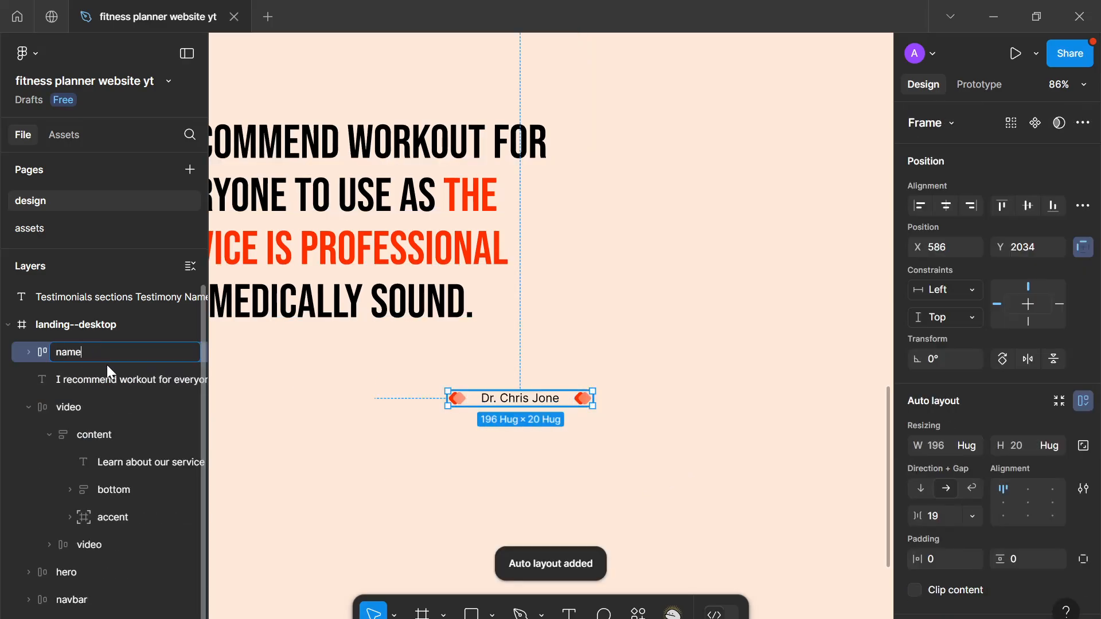
pyautogui.press('Return')
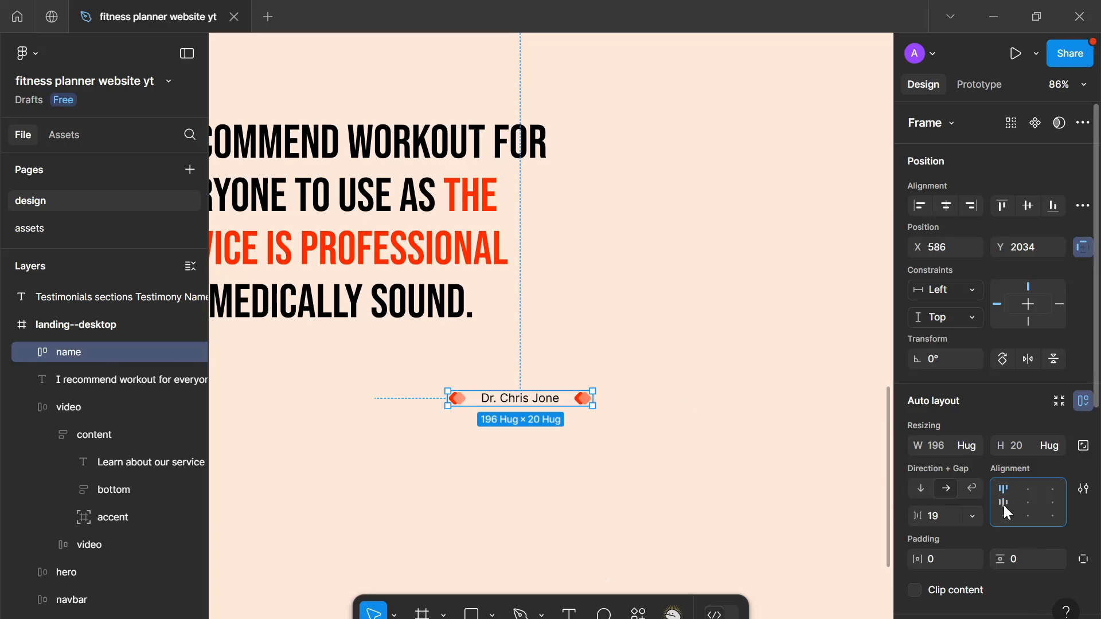
# Step: Vertically center the items in the "name" frame and set the gap between them to 12
pyautogui.click(1003, 502)
pyautogui.click(940, 518)
pyautogui.write('8')
pyautogui.press('Return')
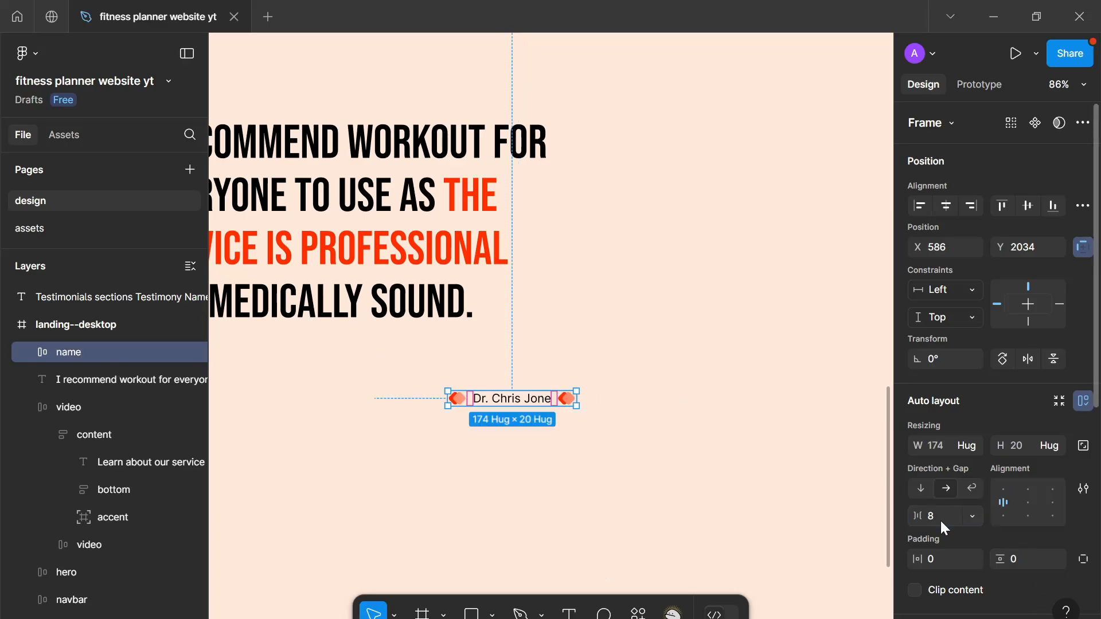
pyautogui.click(940, 521)
pyautogui.write('12')
pyautogui.press('Return')
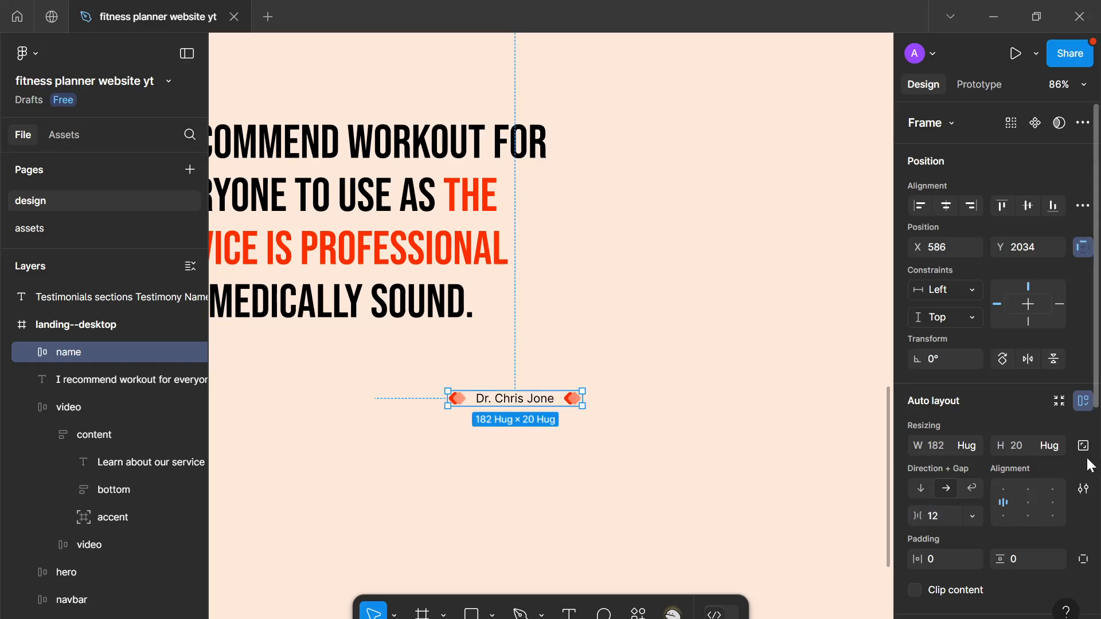
# Step: Give the "name" frame a white FFFFFF fill and a 1 px inside stroke in black 000000
pyautogui.scroll(-3, 1086, 463)
pyautogui.scroll(-2, 1083, 487)
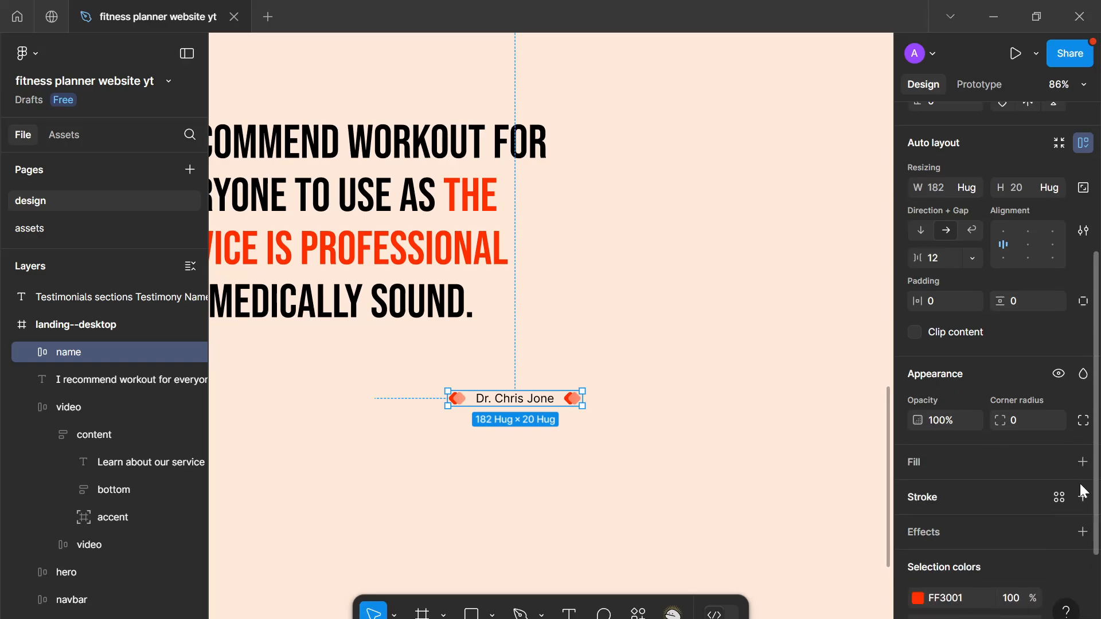
pyautogui.click(1082, 462)
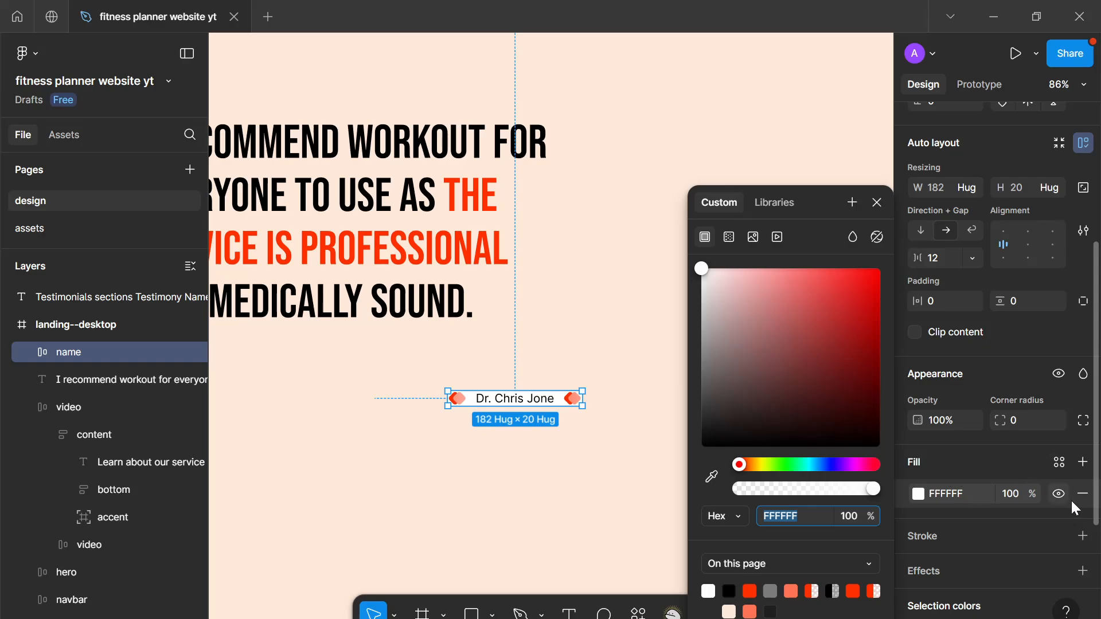
pyautogui.click(1083, 536)
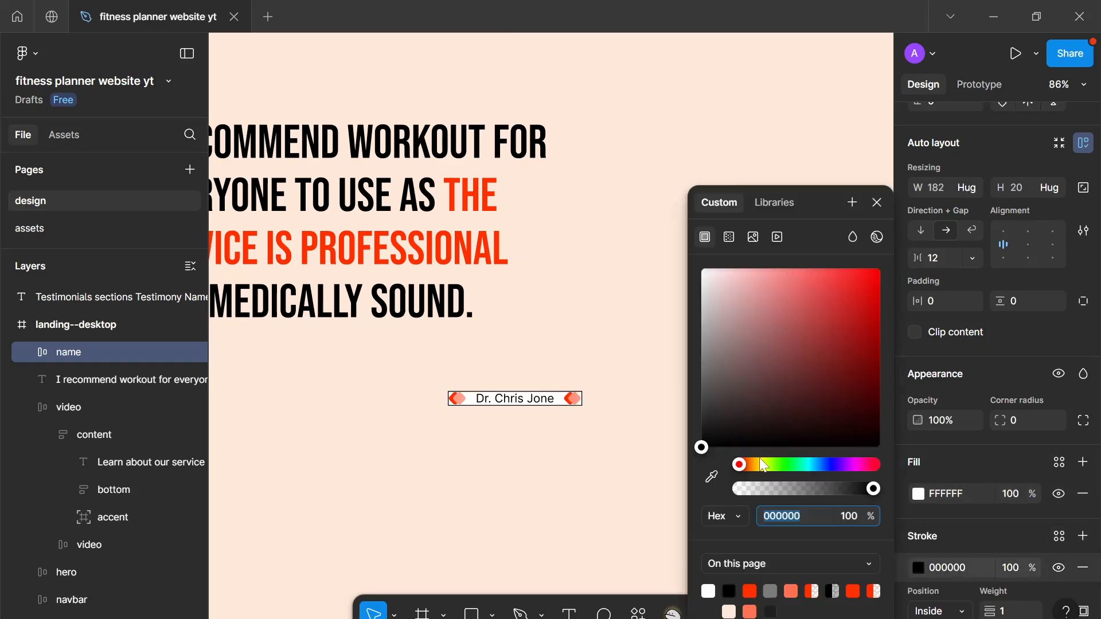
pyautogui.click(875, 203)
pyautogui.scroll(3, 688, 287)
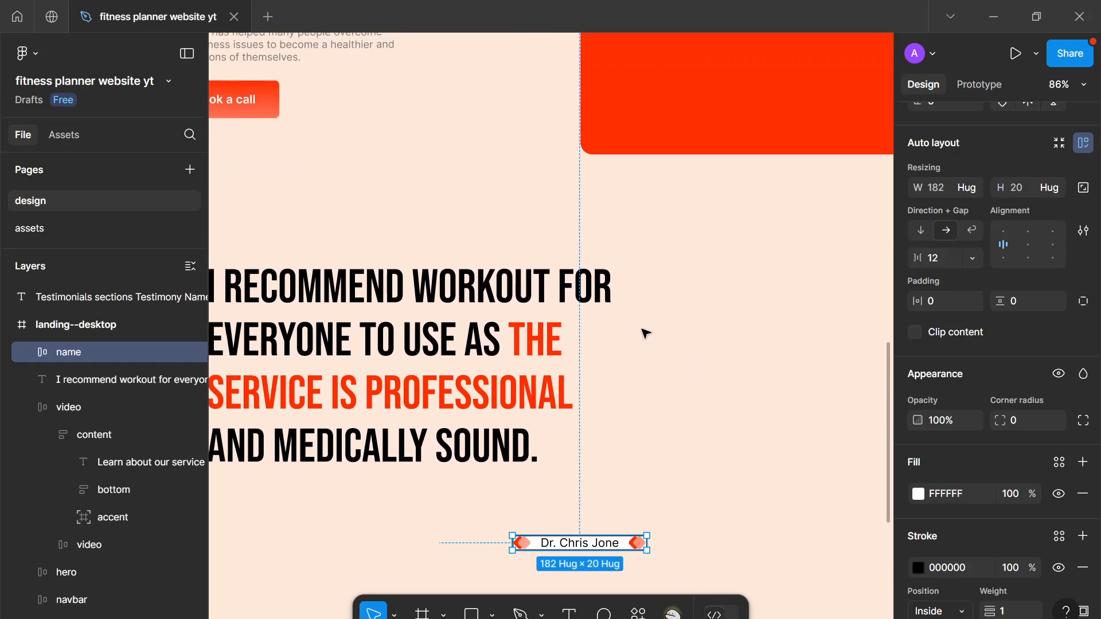
pyautogui.scroll(-5, 538, 276)
pyautogui.scroll(-4, 539, 276)
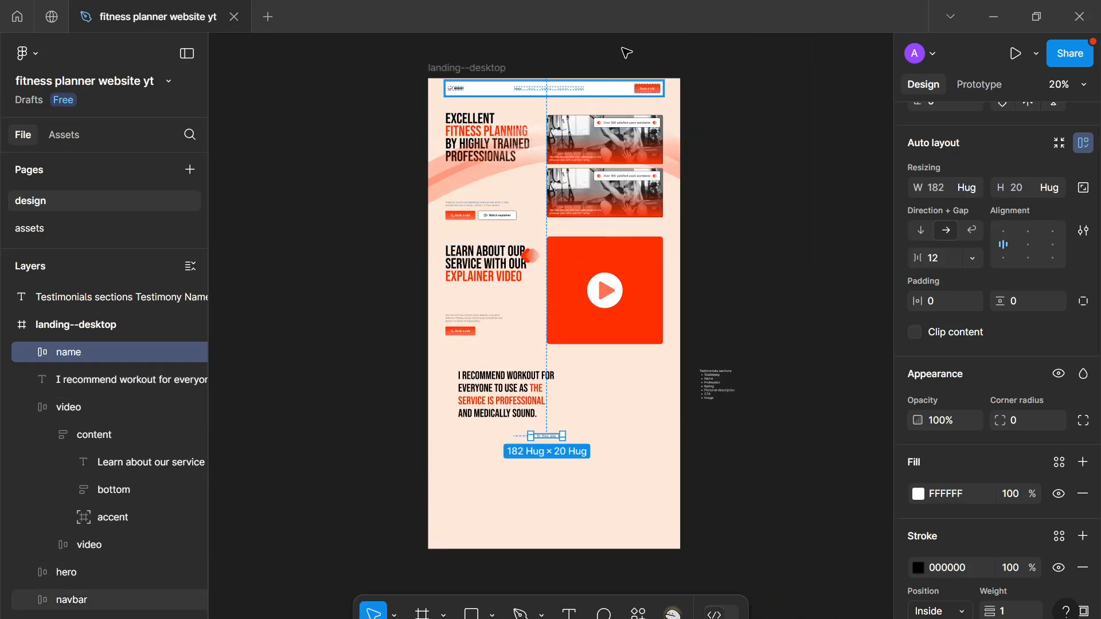
# Step: Set the "name" frame's horizontal and vertical padding to 16 and its corner radius to 8
pyautogui.scroll(7, 573, 474)
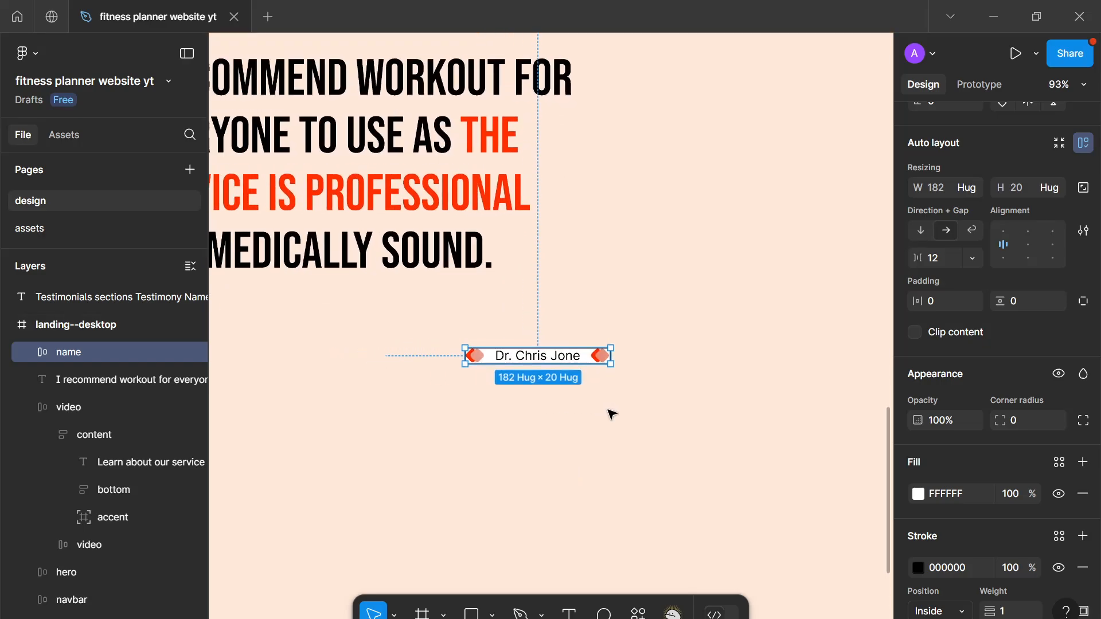
pyautogui.click(1012, 308)
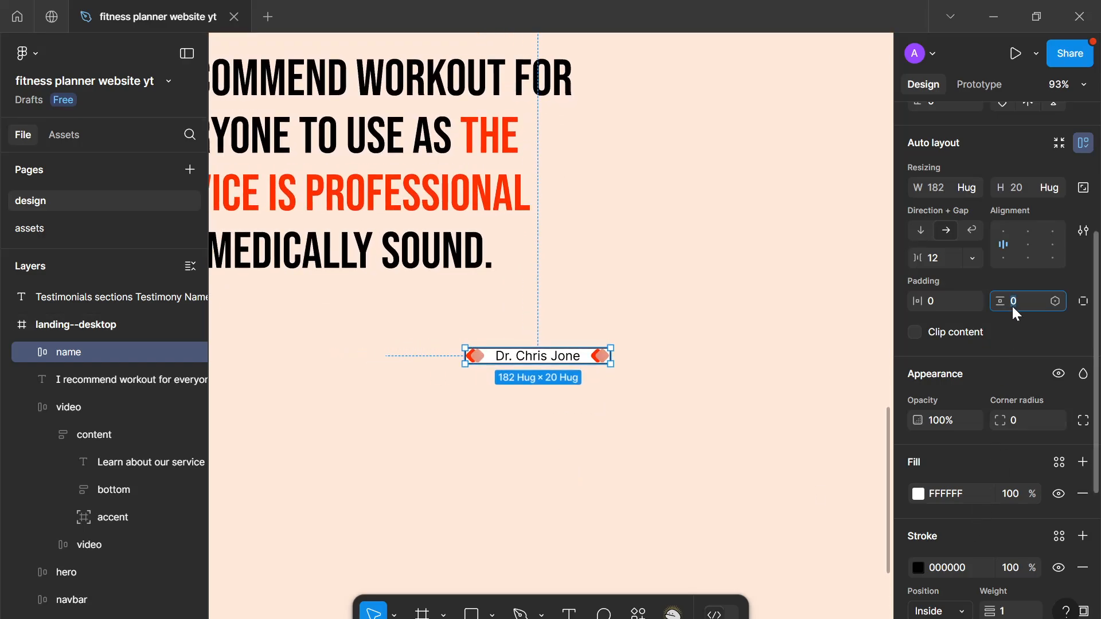
pyautogui.click(957, 298)
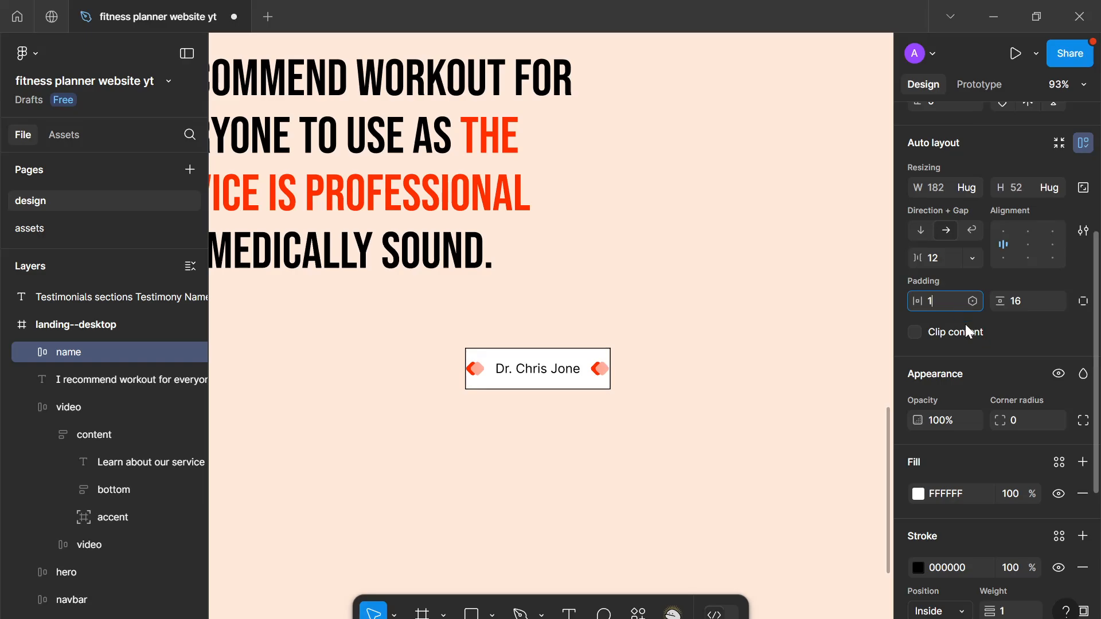
pyautogui.click(1018, 423)
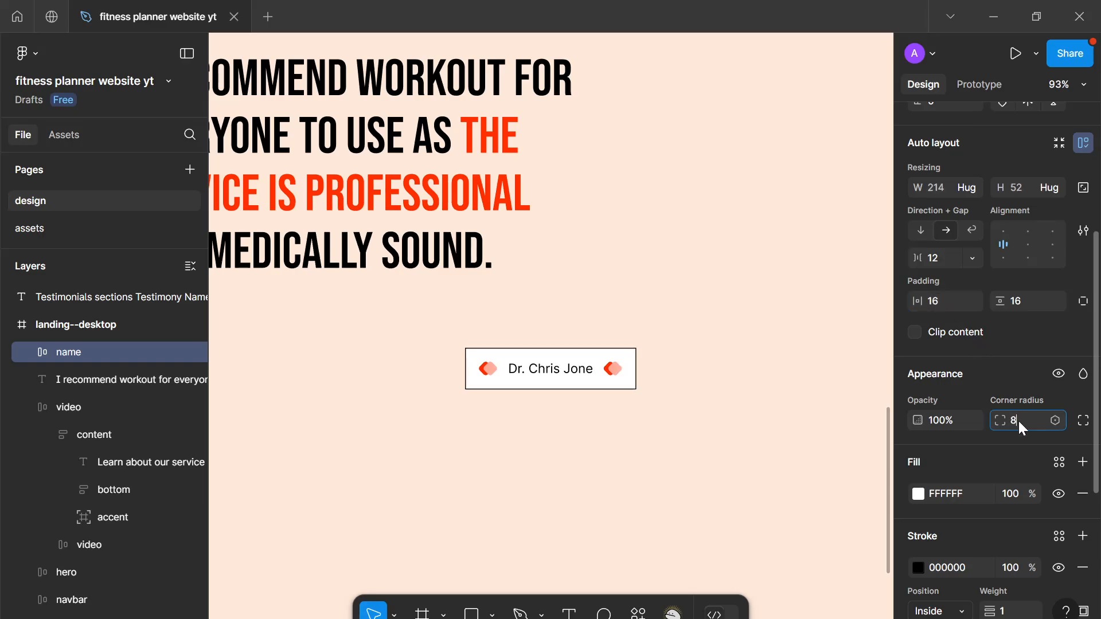
pyautogui.press('Return')
pyautogui.click(703, 485)
# Step: Apply strikethrough to the "Name" item in the testimonials notes
pyautogui.scroll(-5, 659, 437)
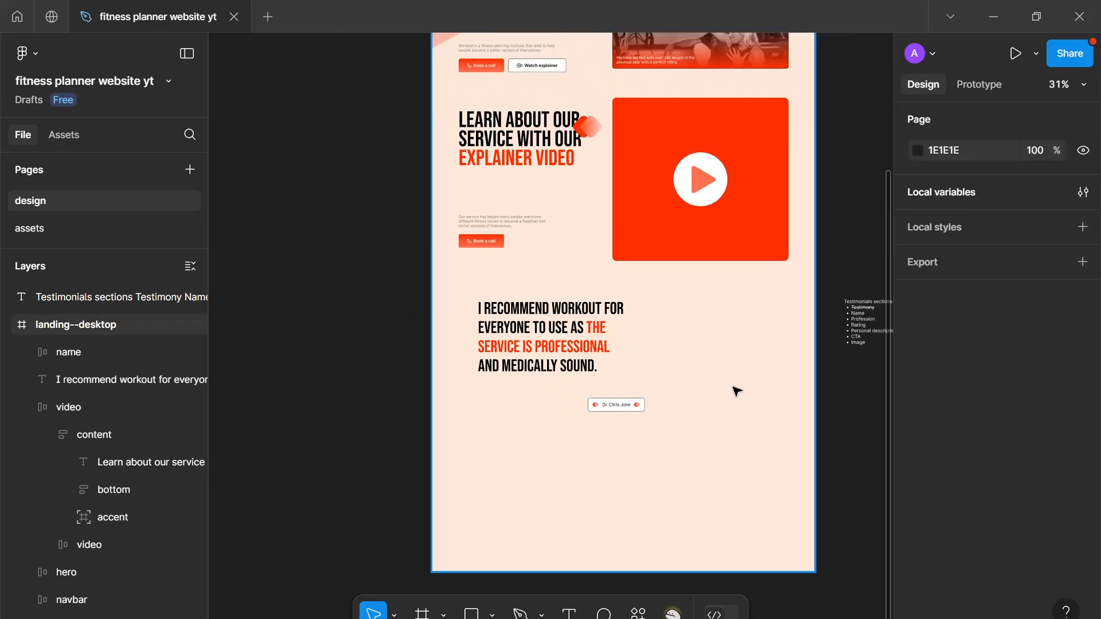
pyautogui.moveTo(740, 359); pyautogui.dragTo(577, 361)
pyautogui.scroll(2, 725, 329)
pyautogui.scroll(3, 667, 308)
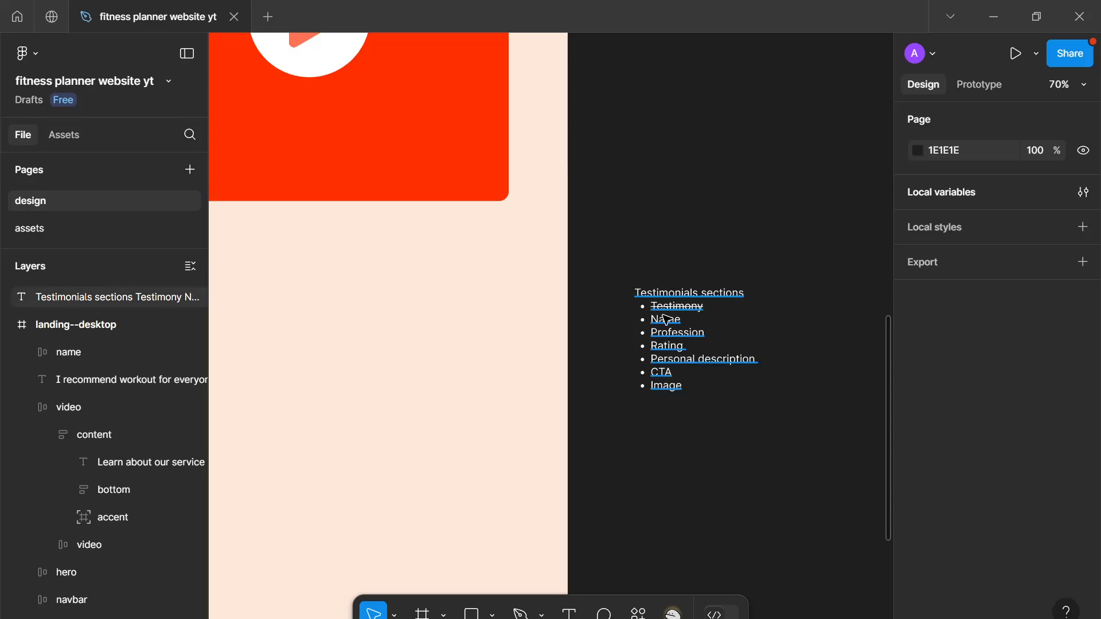
pyautogui.doubleClick(665, 319)
pyautogui.scroll(-5, 1003, 393)
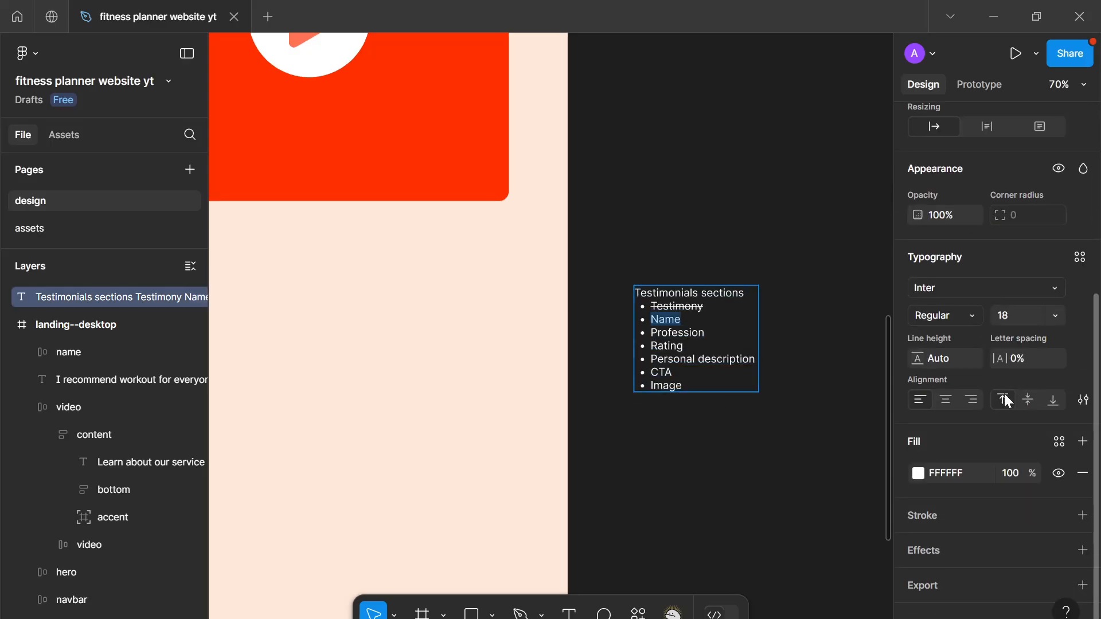
pyautogui.click(1082, 400)
pyautogui.click(847, 395)
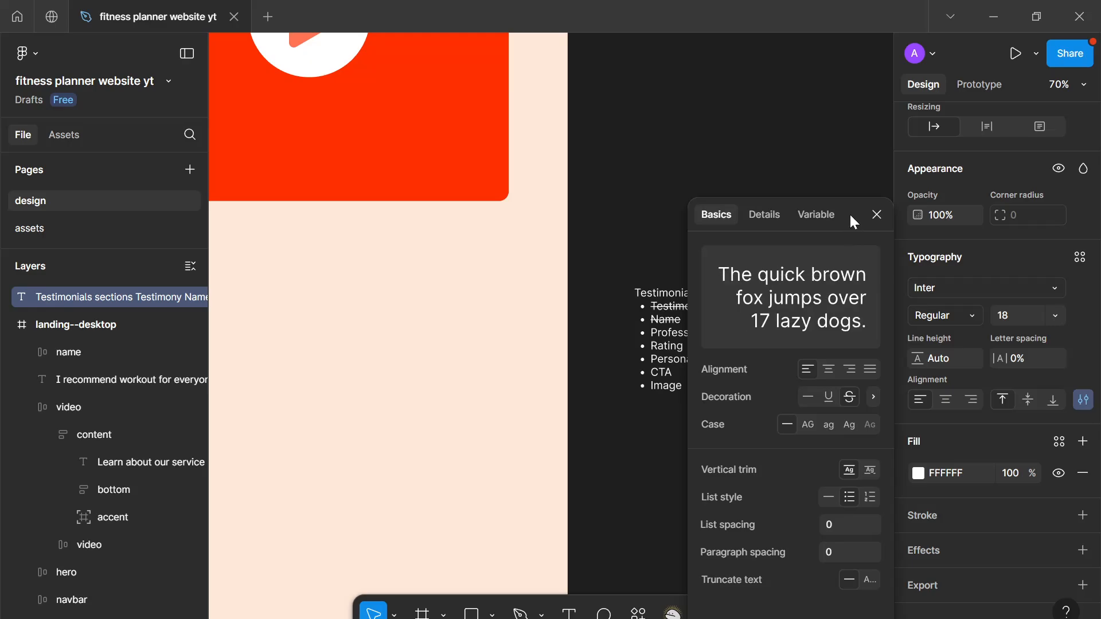
pyautogui.click(876, 214)
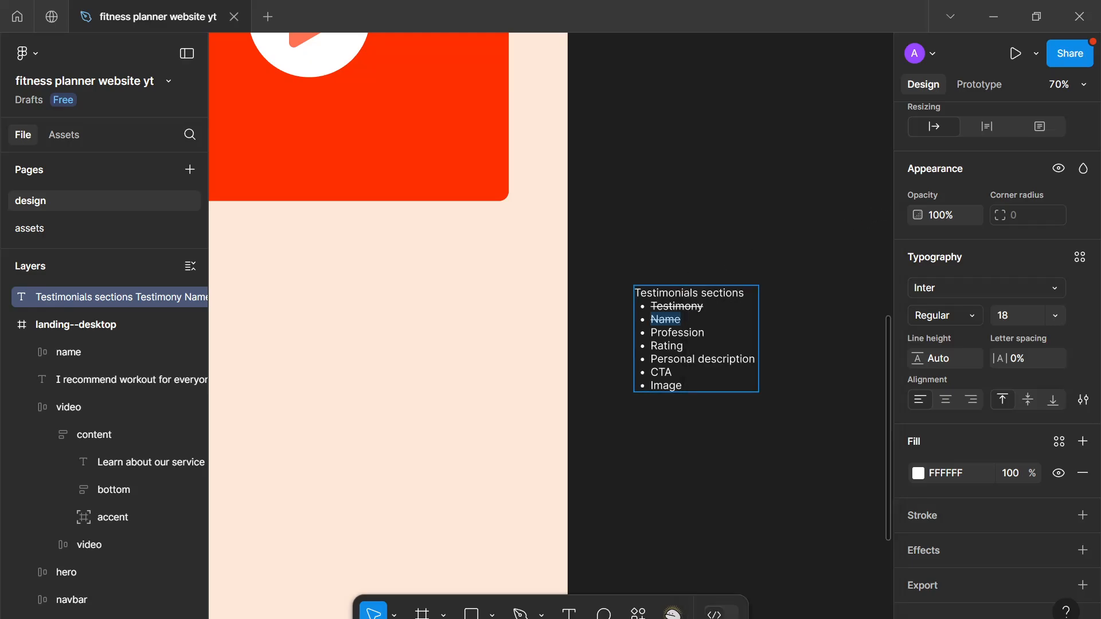
pyautogui.press('Escape')
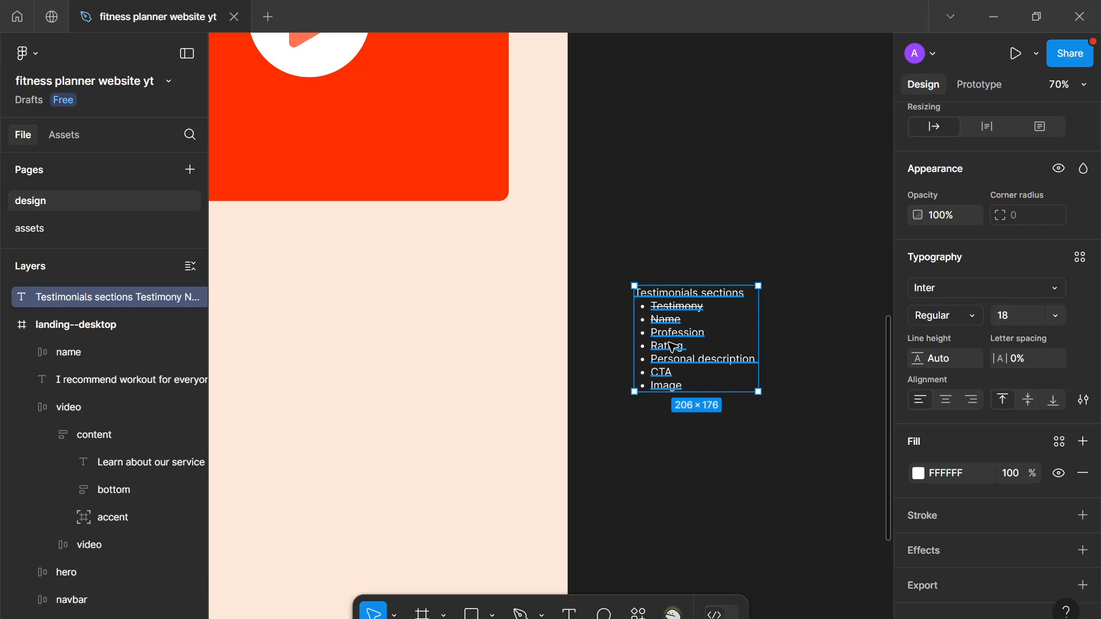
pyautogui.press('Return')
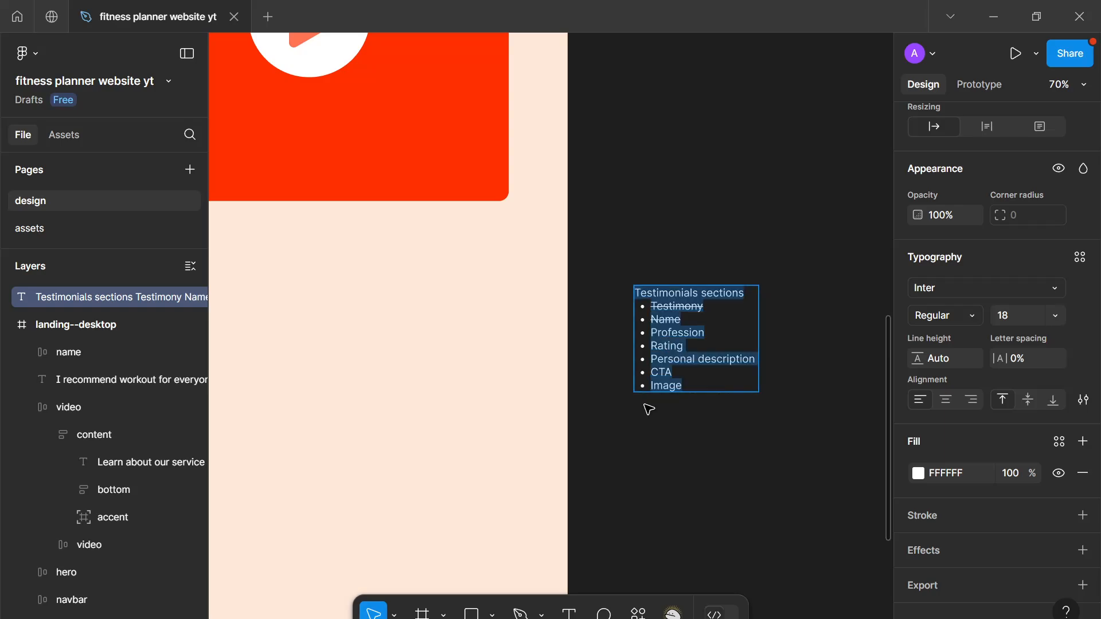
pyautogui.press('Escape')
# Step: Duplicate the "name" frame and place the copy beside the original on the same line
pyautogui.scroll(-5, 638, 417)
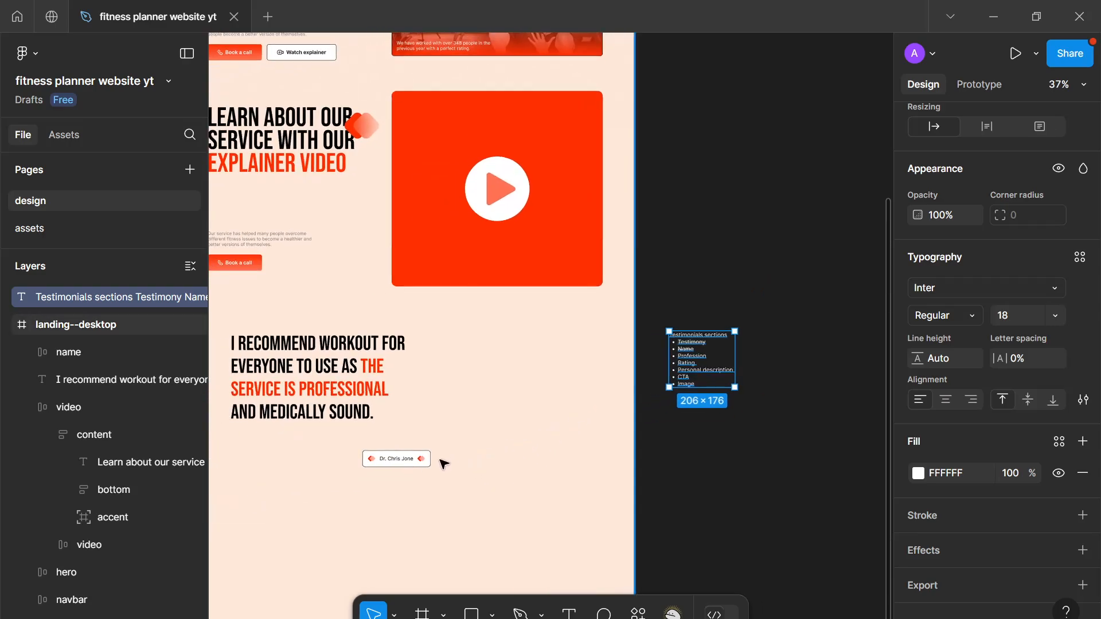
pyautogui.scroll(1, 435, 461)
pyautogui.click(420, 460)
pyautogui.hotkey('ctrl', 'd')
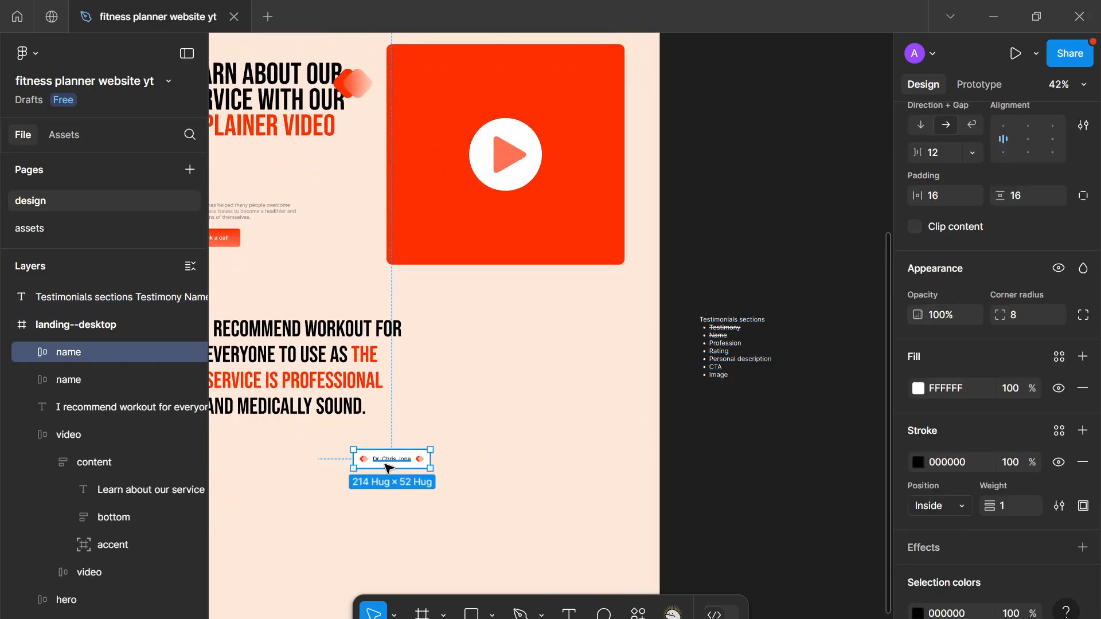
pyautogui.moveTo(395, 457); pyautogui.dragTo(488, 459)
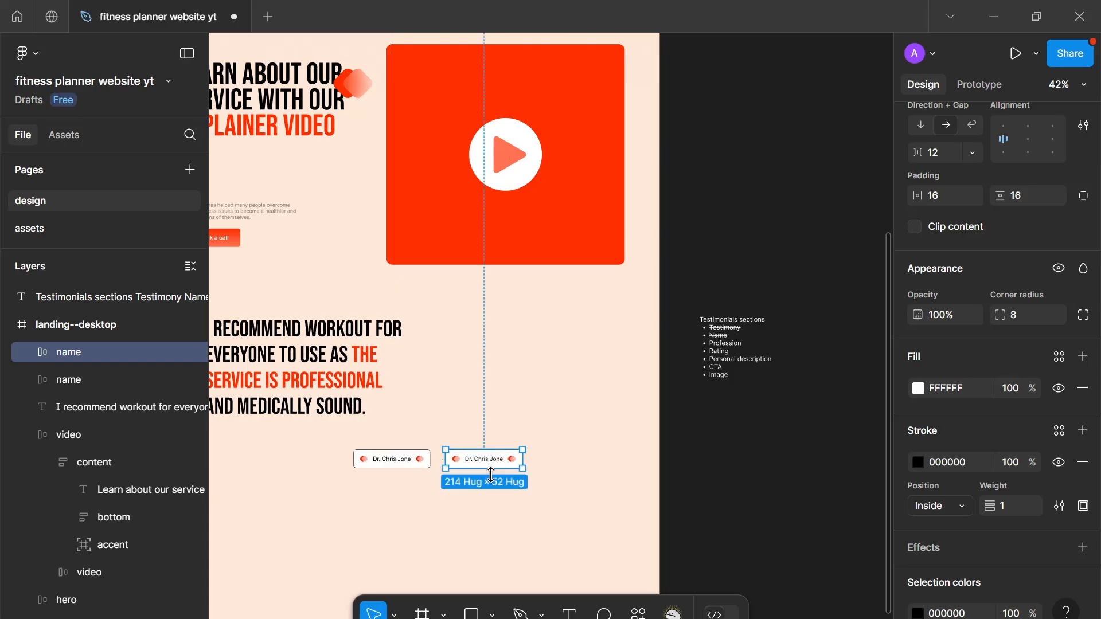
# Step: Replace the text in the duplicated frame with "Medical doctor"
pyautogui.doubleClick(490, 469)
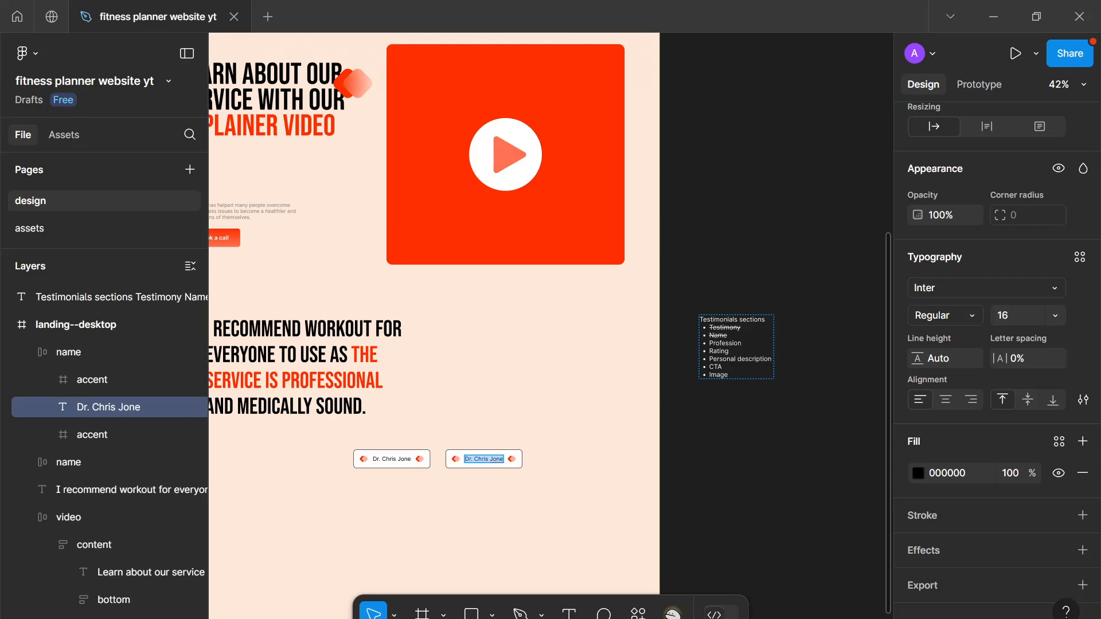
pyautogui.write('Medica')
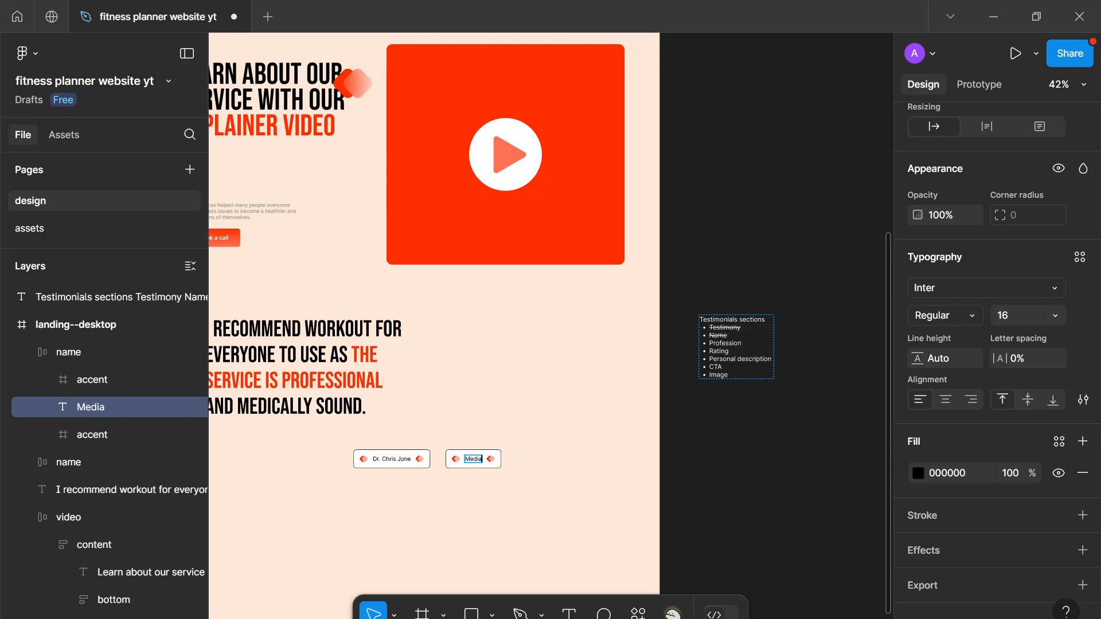
pyautogui.write('l doctor')
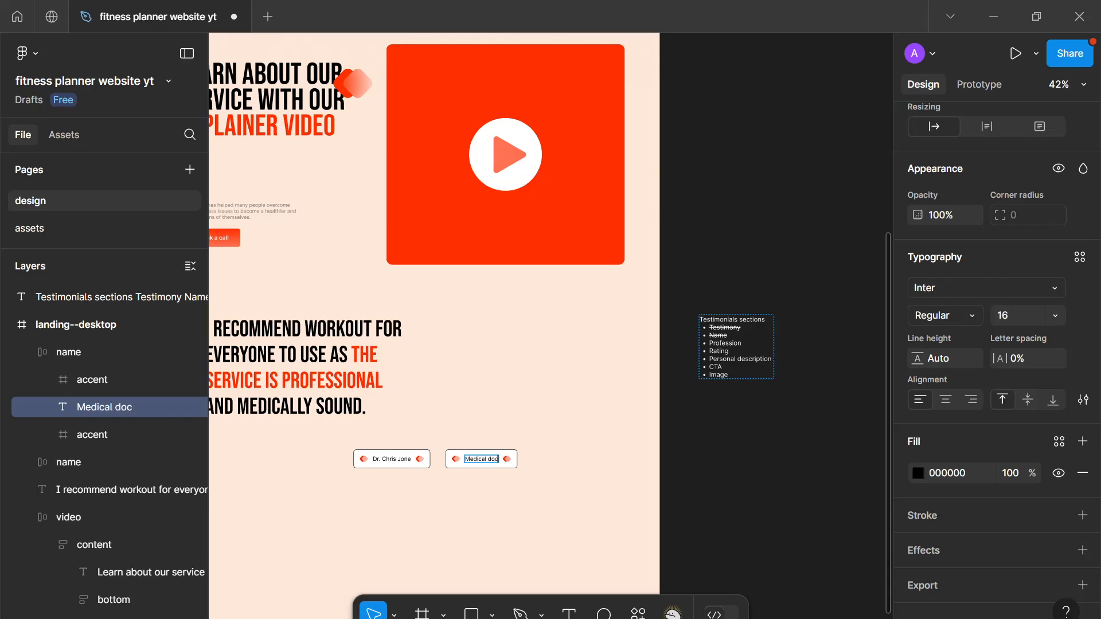
pyautogui.click(669, 426)
pyautogui.click(594, 451)
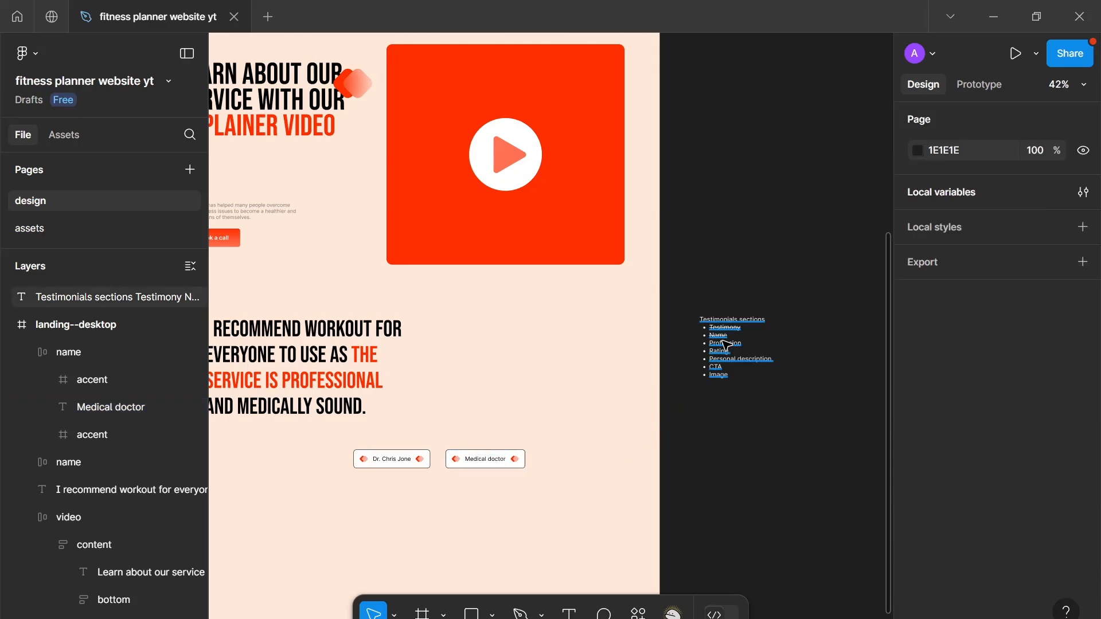
# Step: Apply strikethrough to the "Profession" item in the testimonials notes
pyautogui.doubleClick(723, 344)
pyautogui.doubleClick(723, 343)
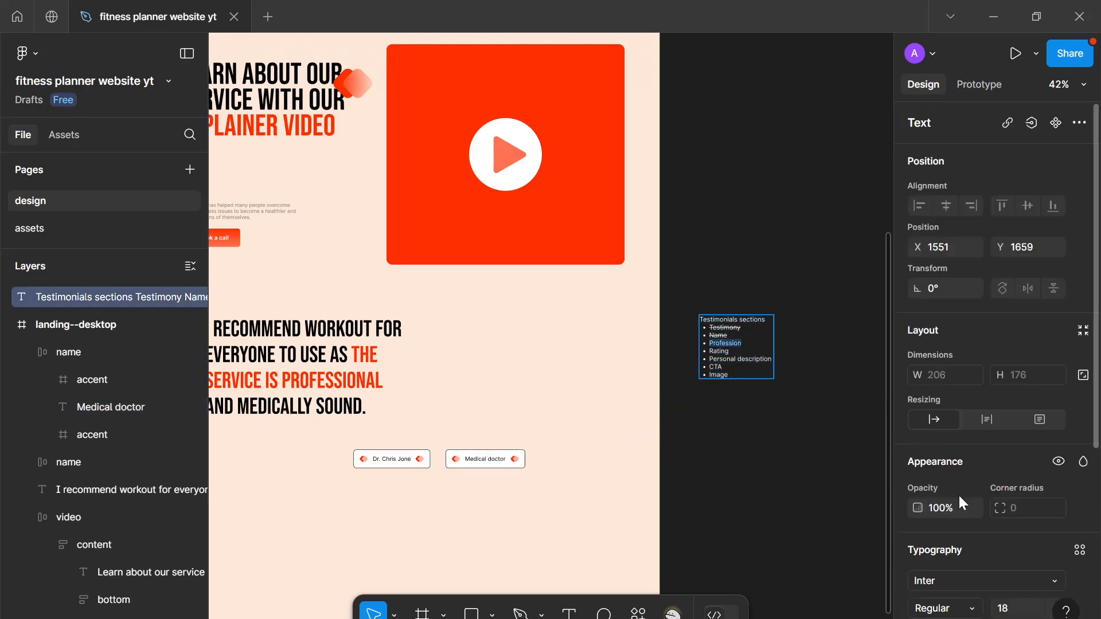
pyautogui.scroll(-5, 963, 503)
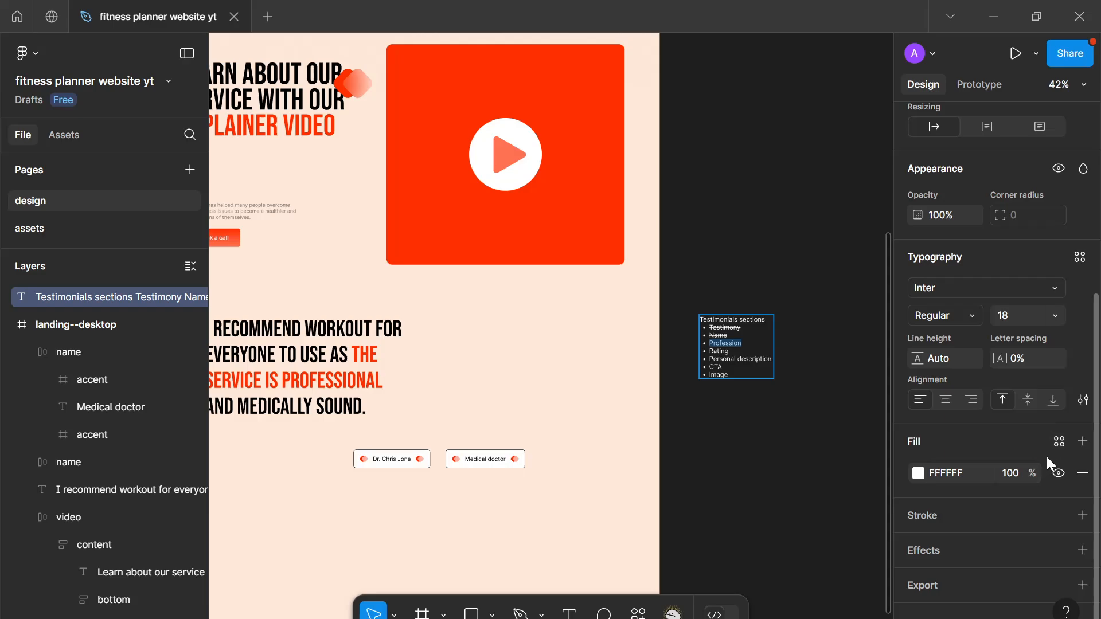
pyautogui.click(1083, 400)
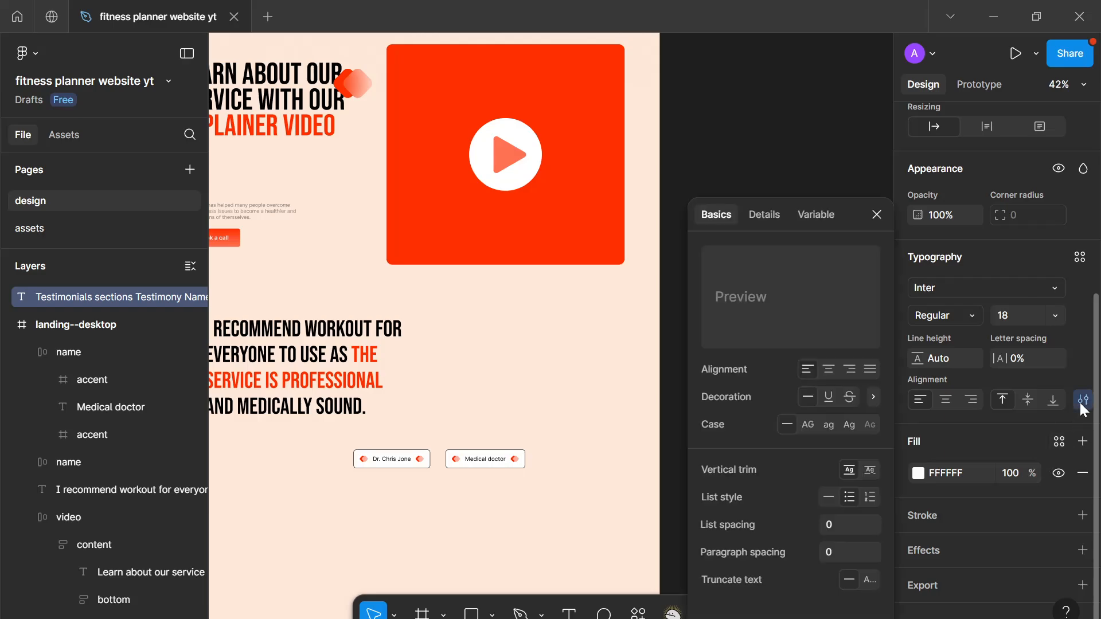
pyautogui.click(849, 397)
pyautogui.click(877, 214)
pyautogui.click(539, 470)
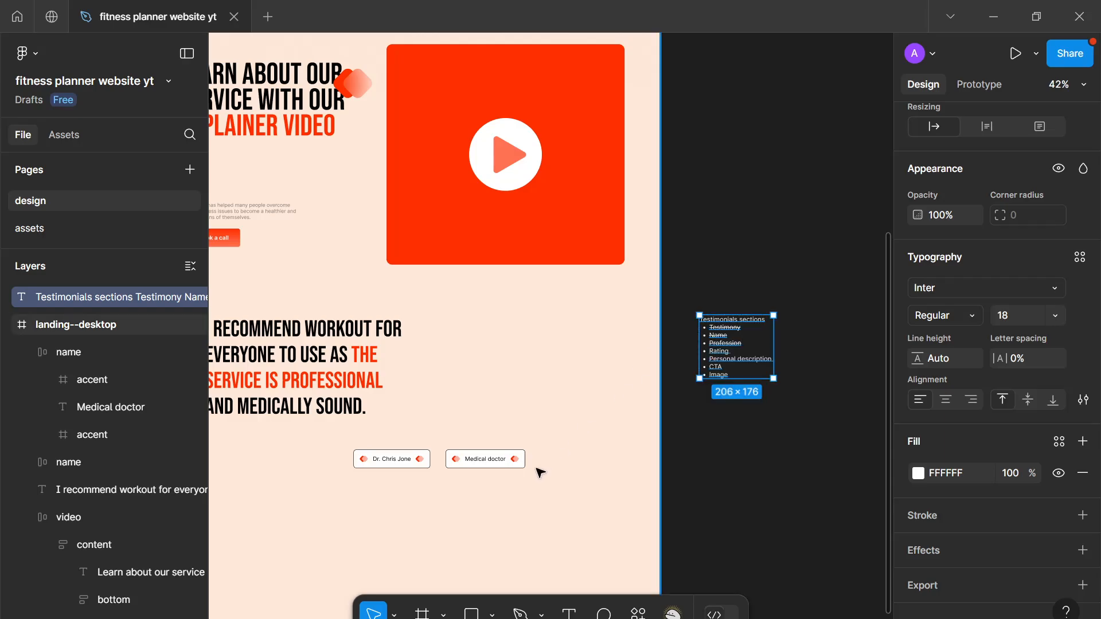
# Step: Rename the frame containing "Medical doctor" as "profession"
pyautogui.scroll(-1, 538, 470)
pyautogui.click(535, 494)
pyautogui.scroll(1, 536, 494)
pyautogui.moveTo(559, 484); pyautogui.dragTo(471, 400)
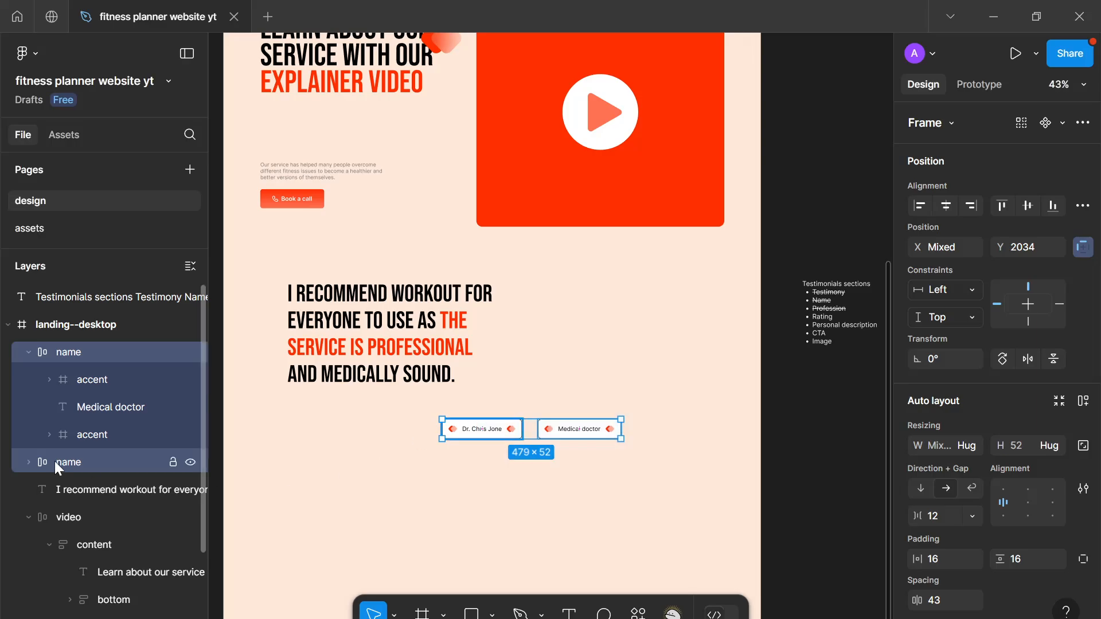
pyautogui.click(71, 485)
pyautogui.click(77, 462)
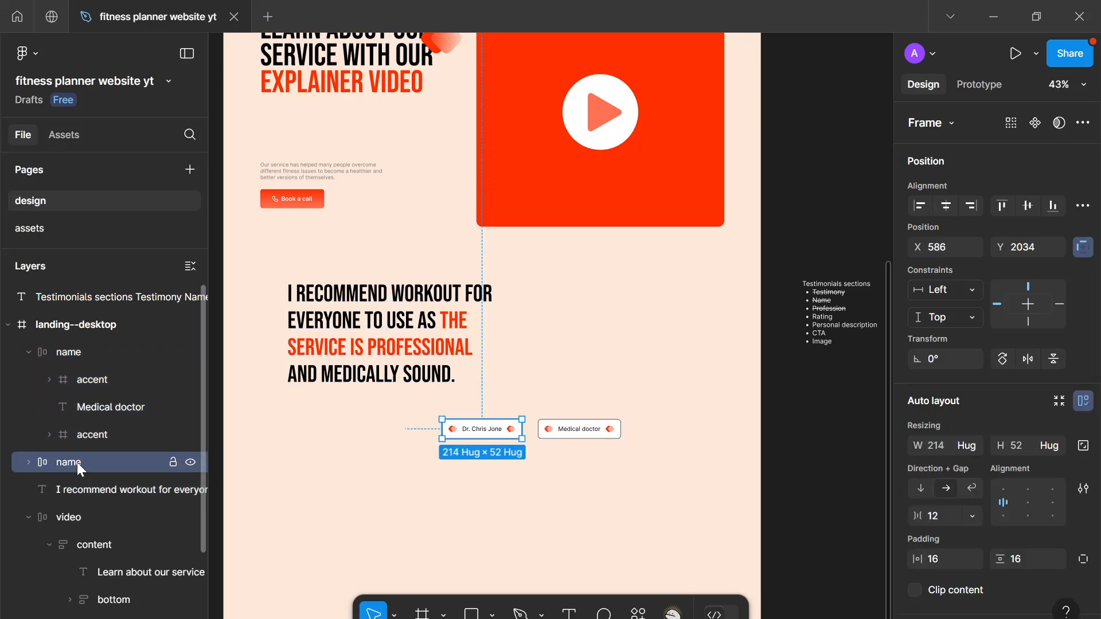
pyautogui.doubleClick(82, 348)
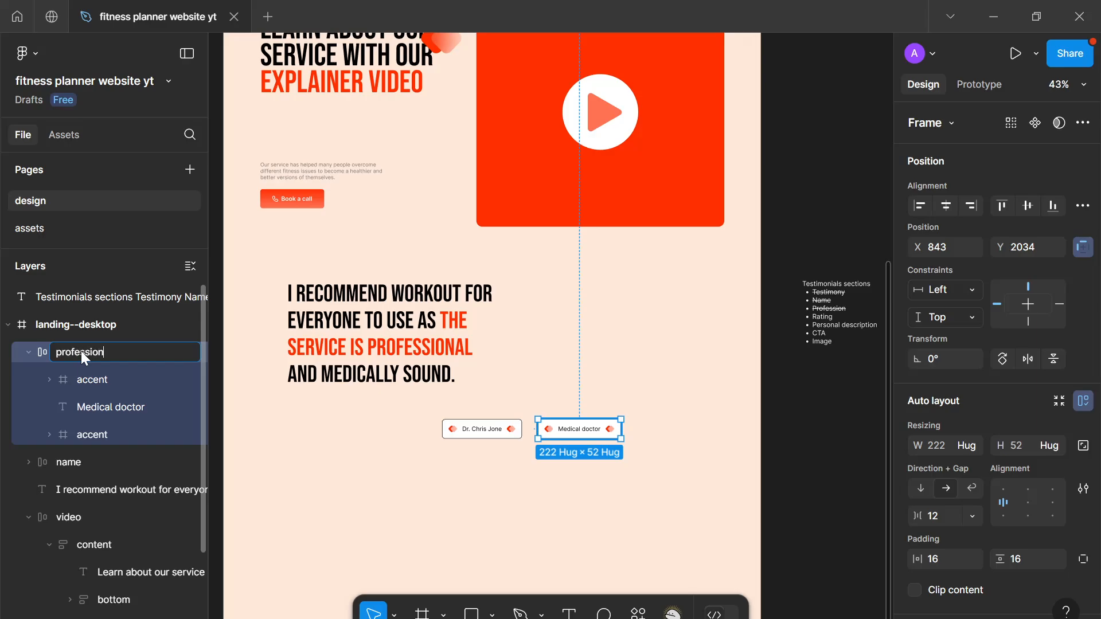
pyautogui.press('Return')
# Step: Wrap the "profession" and "name" frames in an auto layout frame and rename it "testimony-giver"
pyautogui.keyDown('shift'); pyautogui.click(109, 451); pyautogui.keyUp('shift')
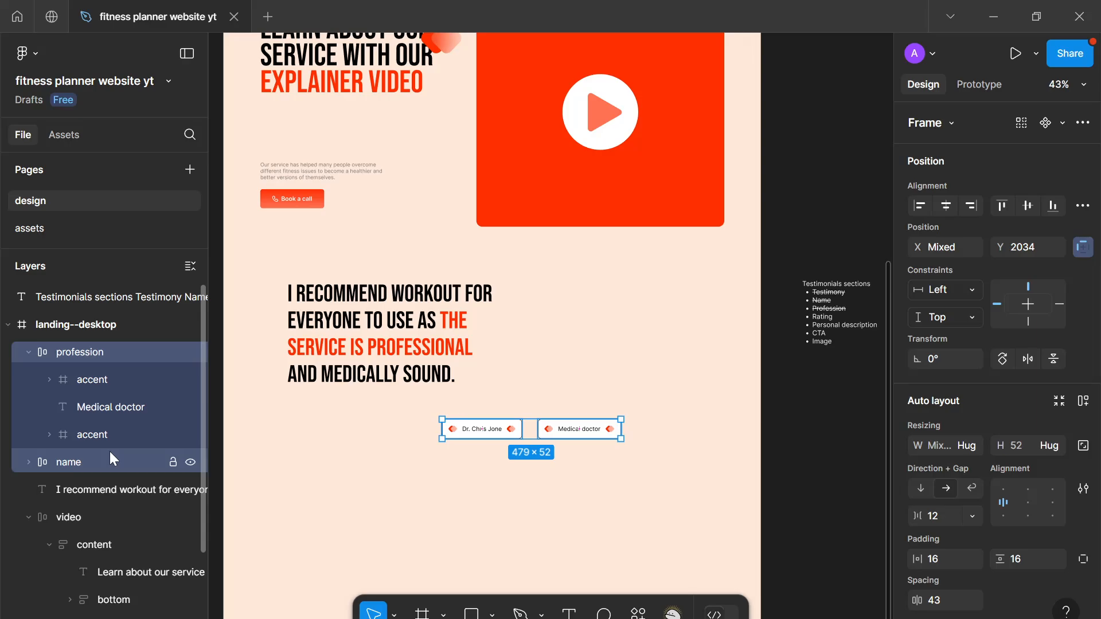
pyautogui.hotkey('shift', 'a')
pyautogui.doubleClick(71, 351)
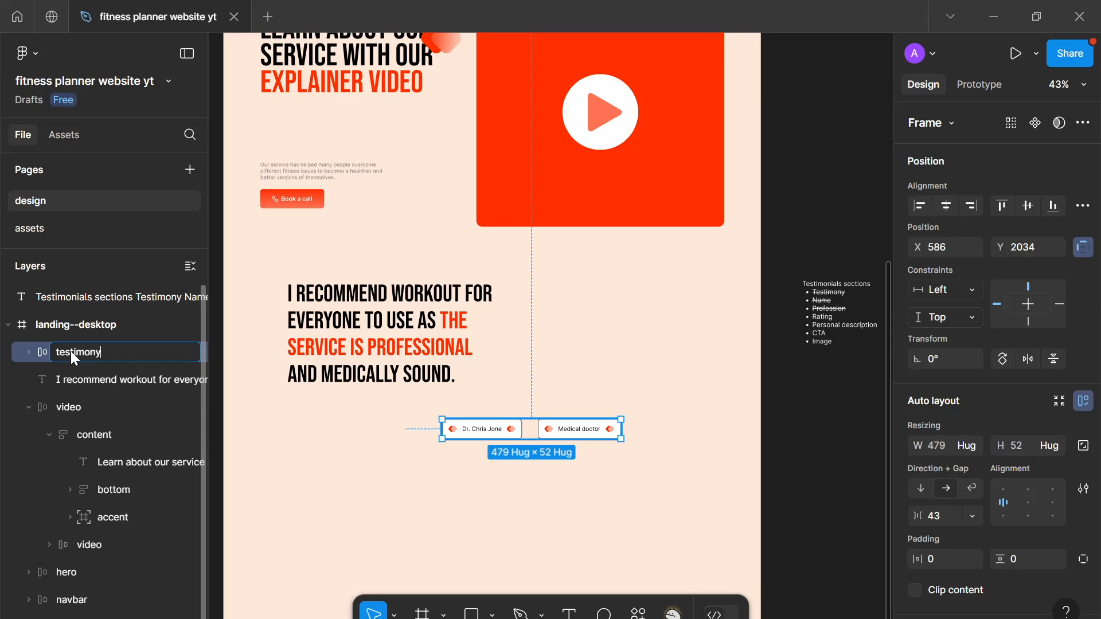
pyautogui.write('-giver')
pyautogui.press('Return')
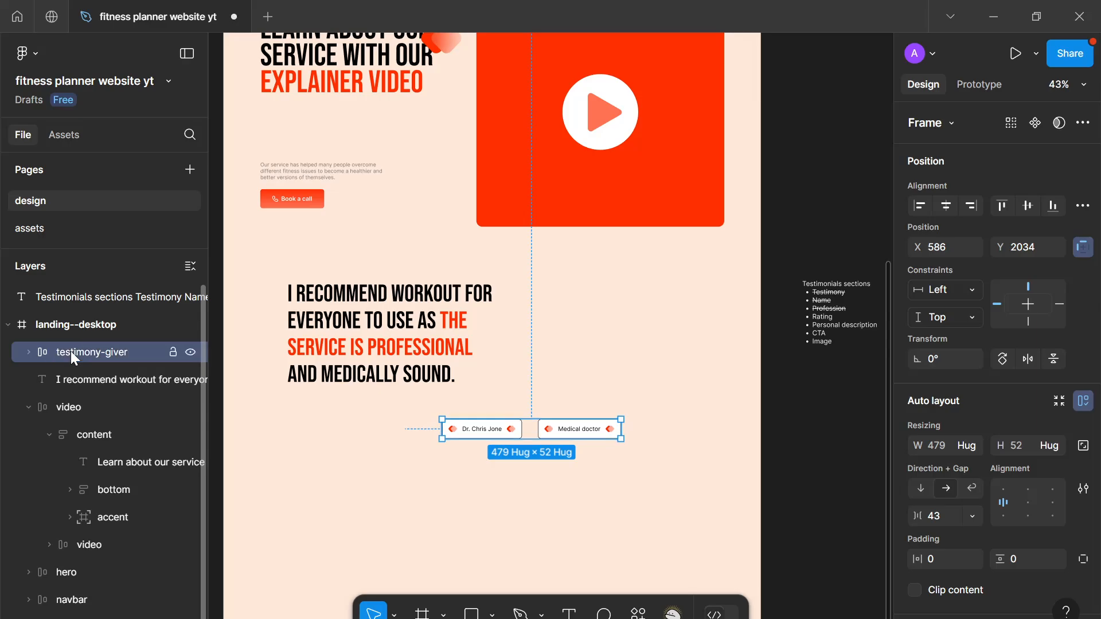
# Step: Set the gap in the "testimony-giver" frame to 16 and move the frame directly beneath the testimony text, near its left edge
pyautogui.click(957, 515)
pyautogui.write('16')
pyautogui.press('Return')
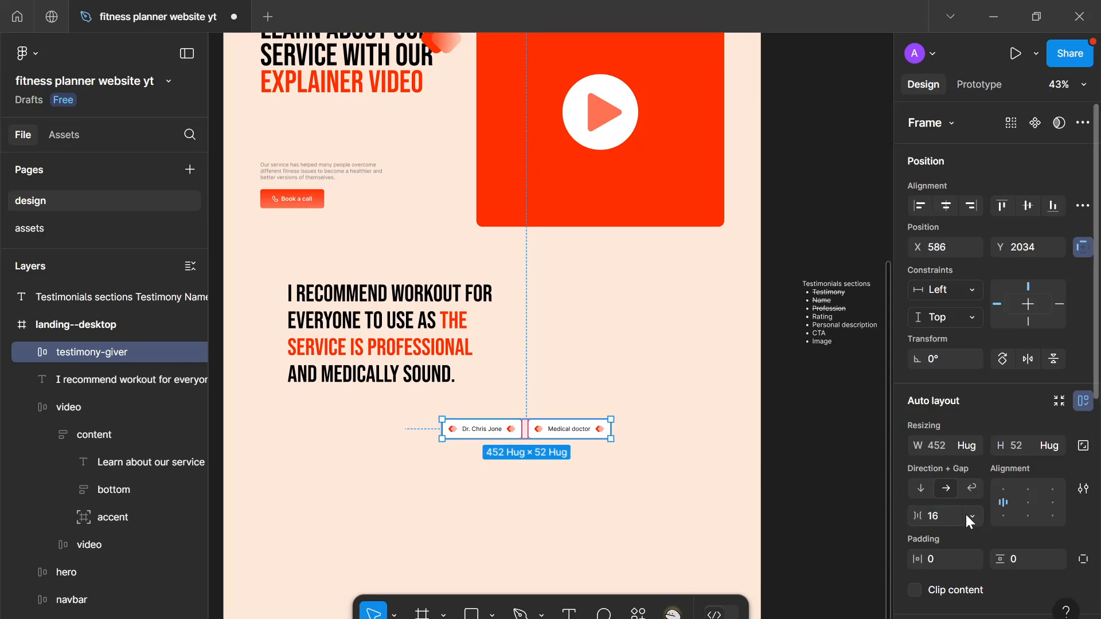
pyautogui.moveTo(567, 428); pyautogui.dragTo(417, 409)
# Step: Check the testimonials notes for the next item that is not struck off
pyautogui.click(427, 320)
pyautogui.moveTo(617, 319); pyautogui.dragTo(526, 304)
pyautogui.scroll(3, 703, 325)
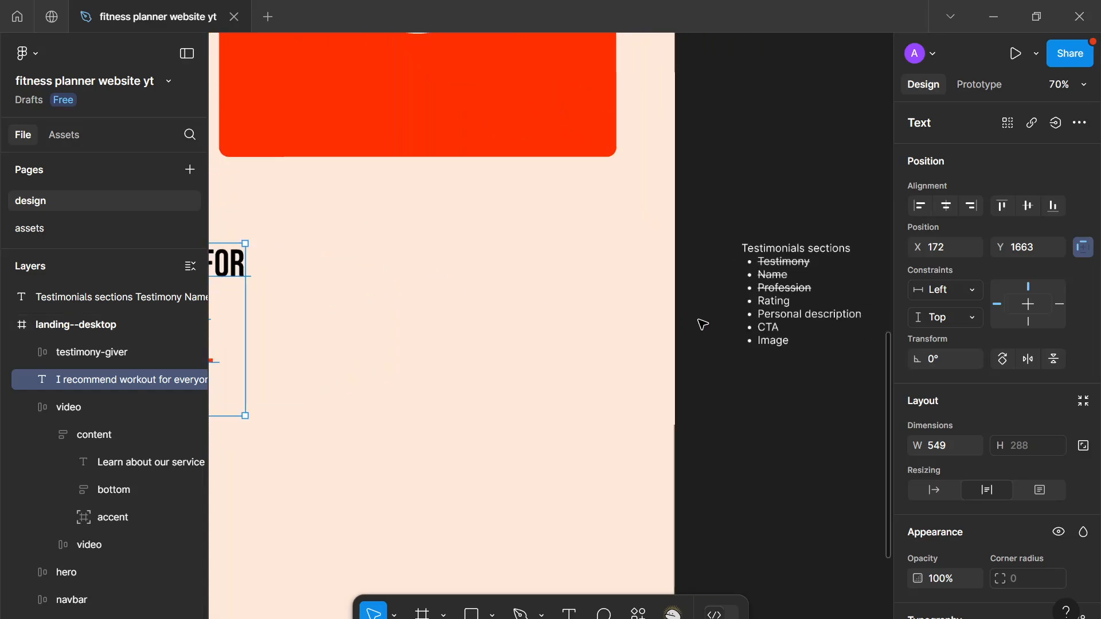
pyautogui.scroll(1, 703, 324)
pyautogui.moveTo(703, 322); pyautogui.dragTo(544, 351)
pyautogui.doubleClick(627, 349)
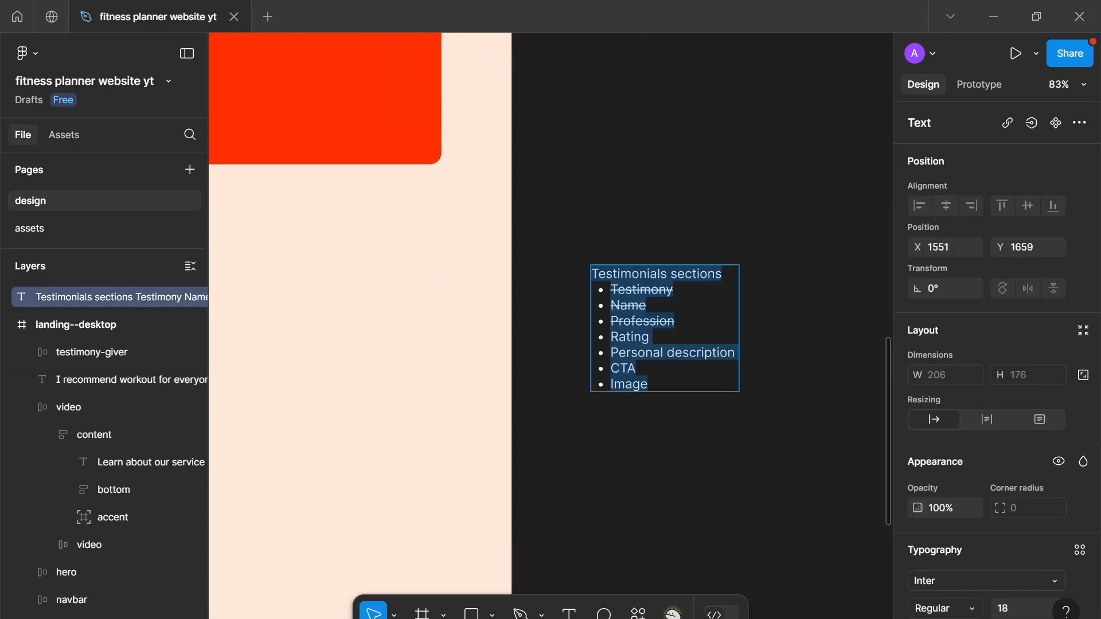
pyautogui.doubleClick(629, 338)
pyautogui.click(528, 476)
# Step: Draw a five-pointed star about 60 × 60 for the rating, below the "testimony-giver" frame
pyautogui.scroll(-5, 528, 477)
pyautogui.moveTo(528, 477); pyautogui.dragTo(728, 348)
pyautogui.scroll(3, 582, 389)
pyautogui.hscroll(-2, 567, 418)
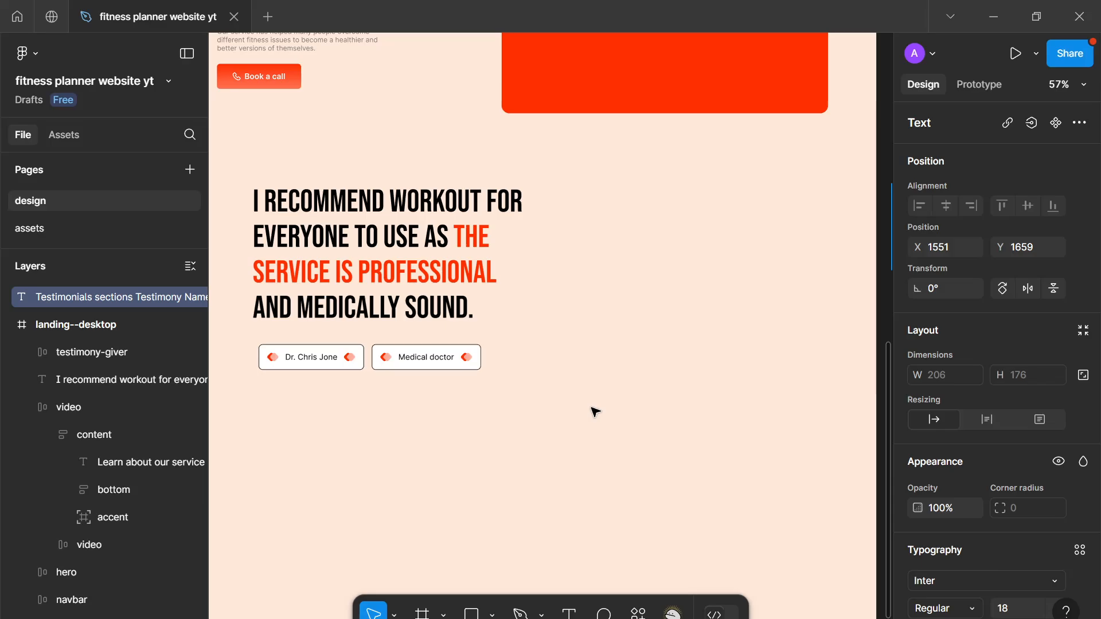
pyautogui.press('t')
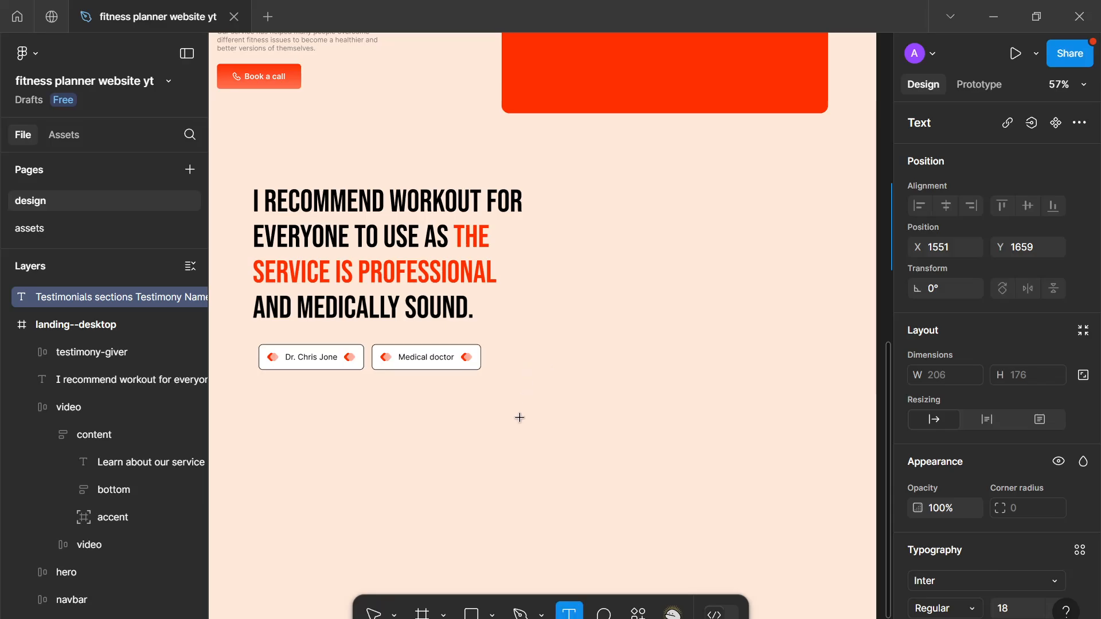
pyautogui.click(491, 614)
pyautogui.click(493, 553)
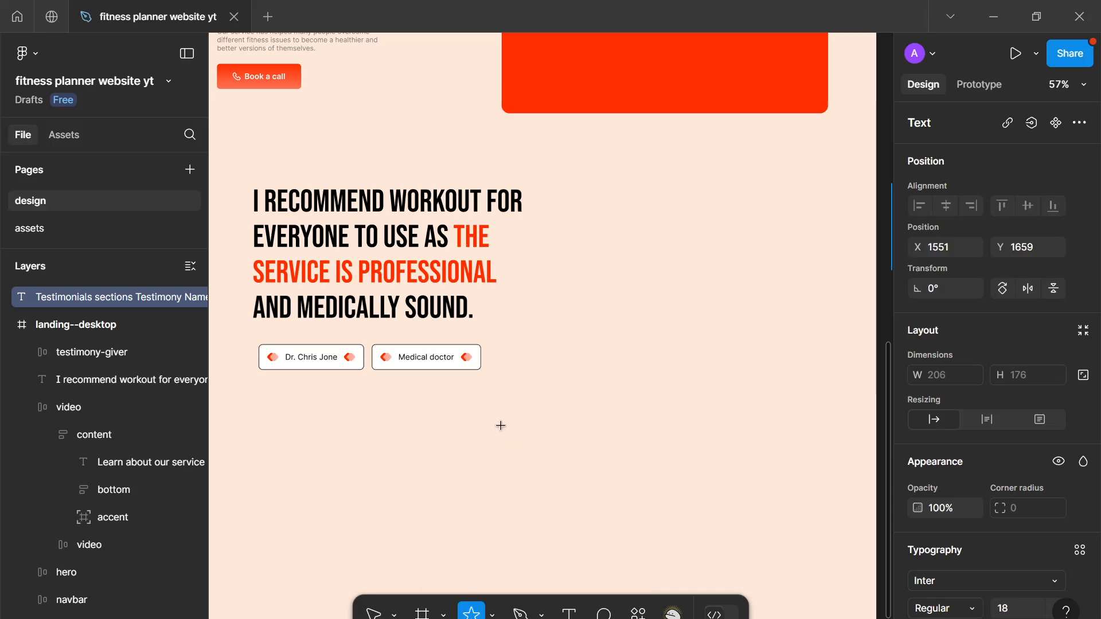
pyautogui.moveTo(493, 410); pyautogui.dragTo(521, 437)
pyautogui.scroll(5, 521, 437)
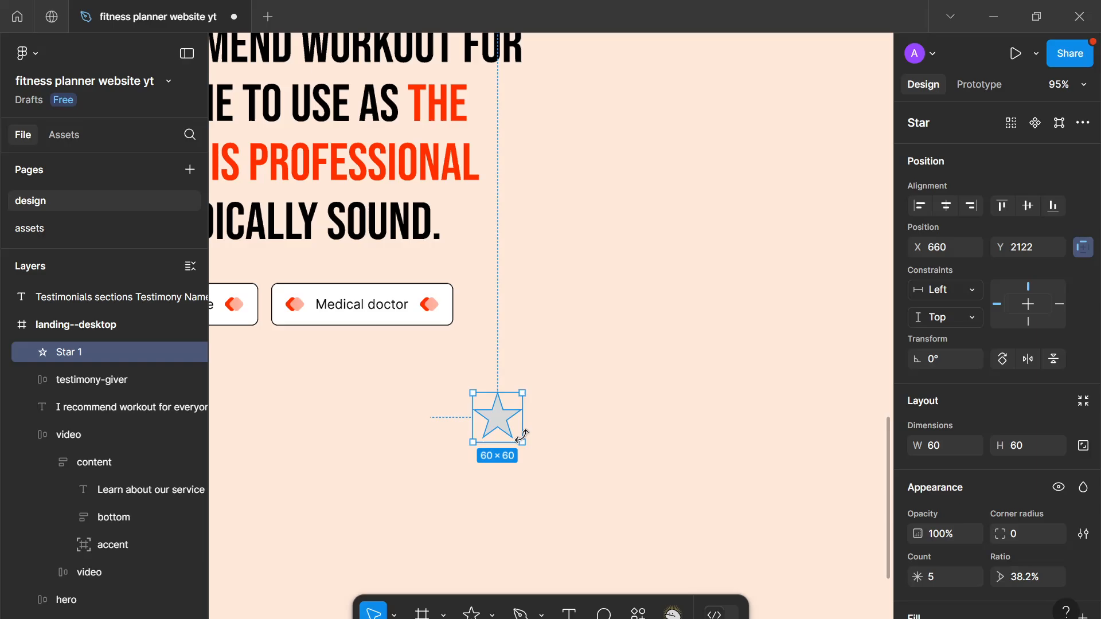
# Step: Lock the star's aspect ratio and set its size to 32 × 32
pyautogui.click(1073, 449)
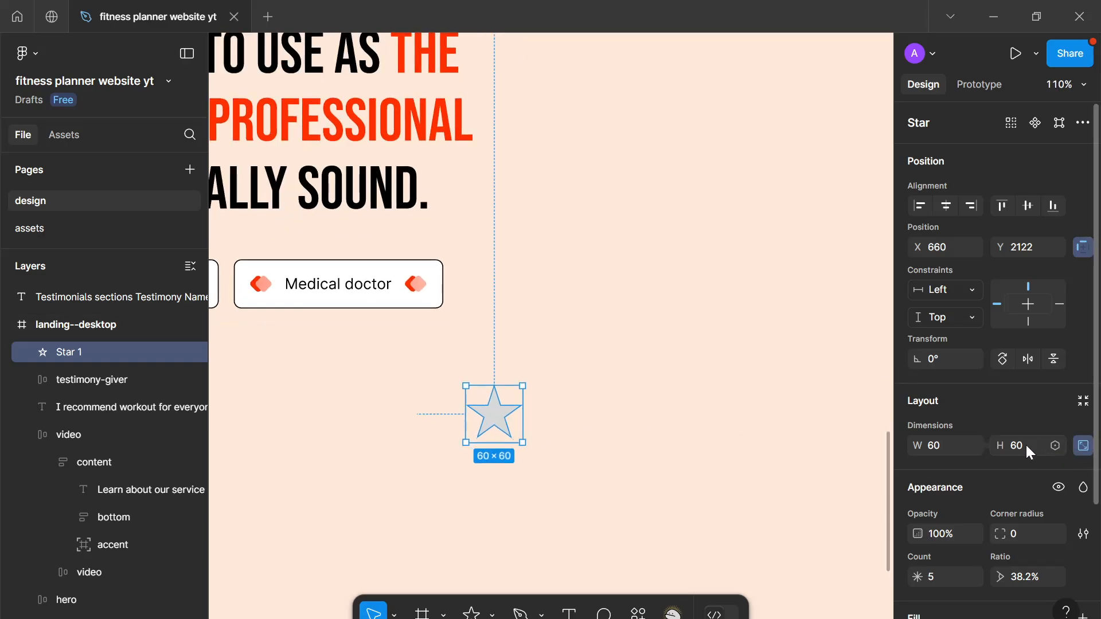
pyautogui.write('32')
pyautogui.press('Return')
# Step: Set the star's corner radius to 1.5 and fill it with the library colour white--900
pyautogui.scroll(-2, 1019, 457)
pyautogui.scroll(-1, 1020, 460)
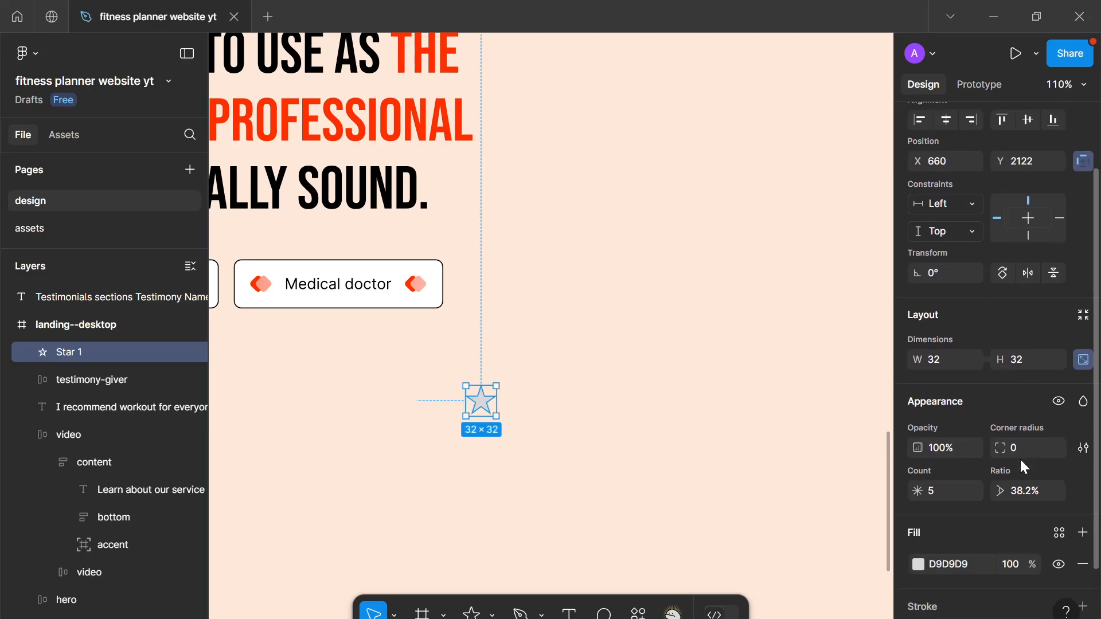
pyautogui.click(1020, 447)
pyautogui.write('2')
pyautogui.press('Return')
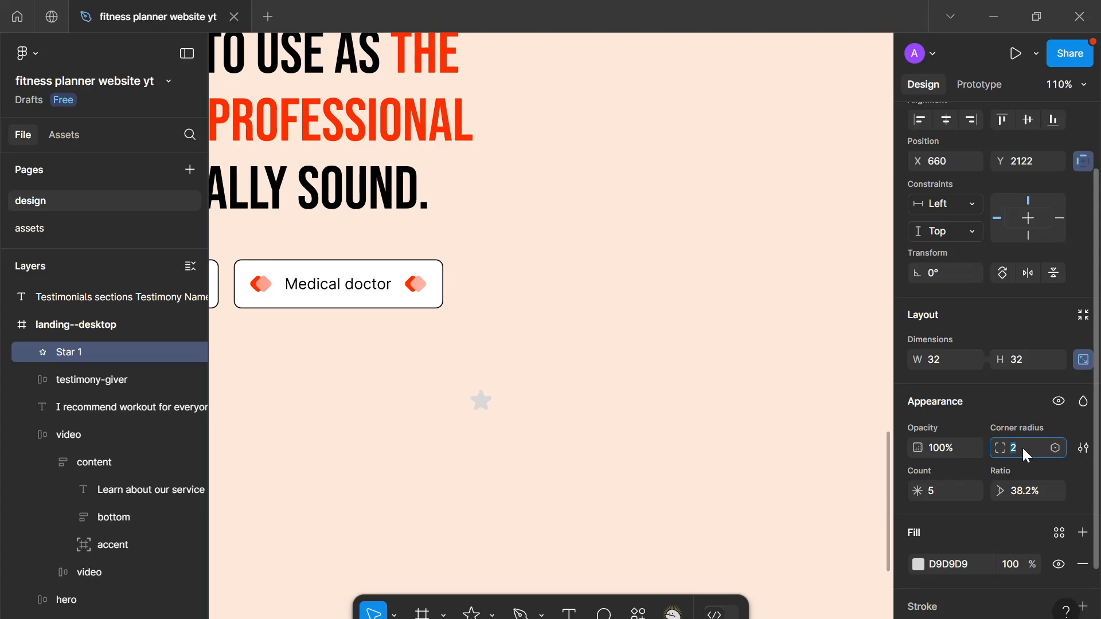
pyautogui.write('1.5')
pyautogui.press('Return')
pyautogui.scroll(-3, 1021, 481)
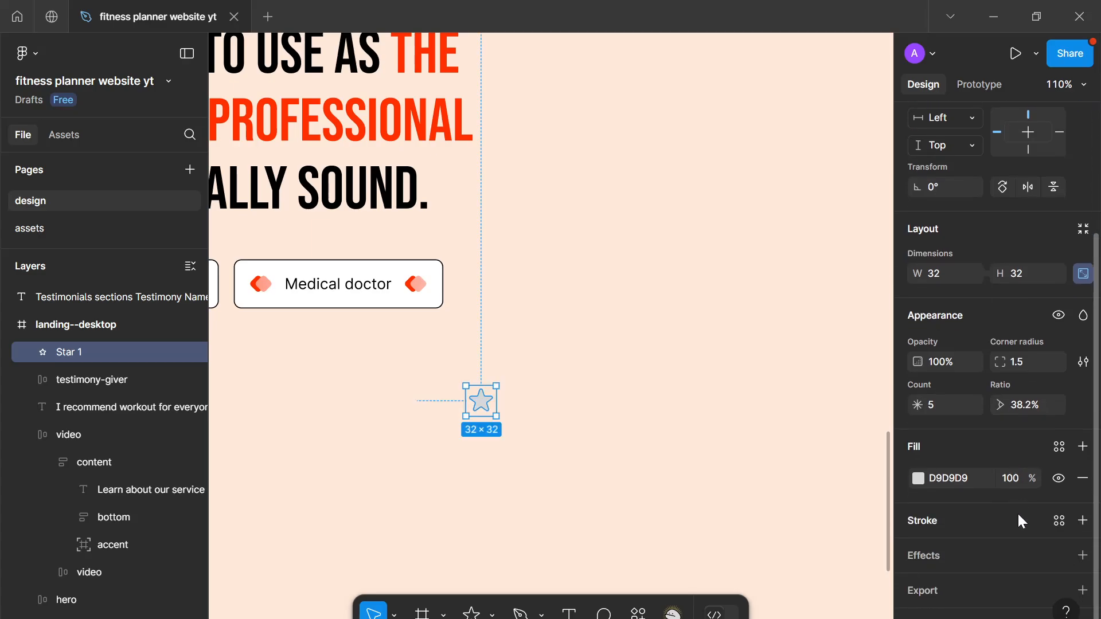
pyautogui.click(1058, 446)
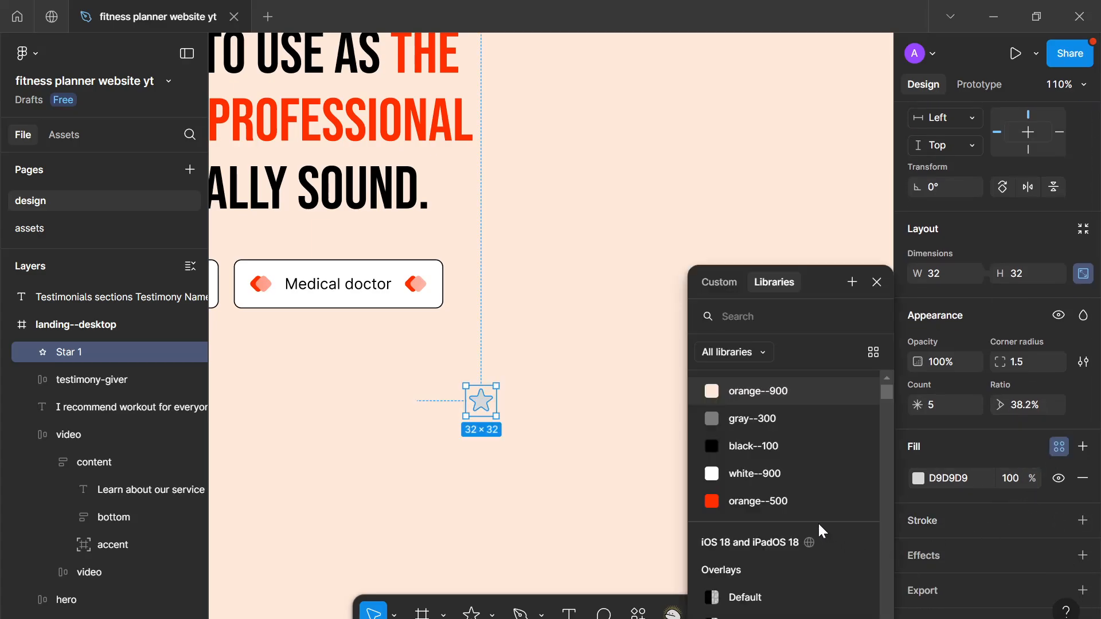
pyautogui.click(783, 472)
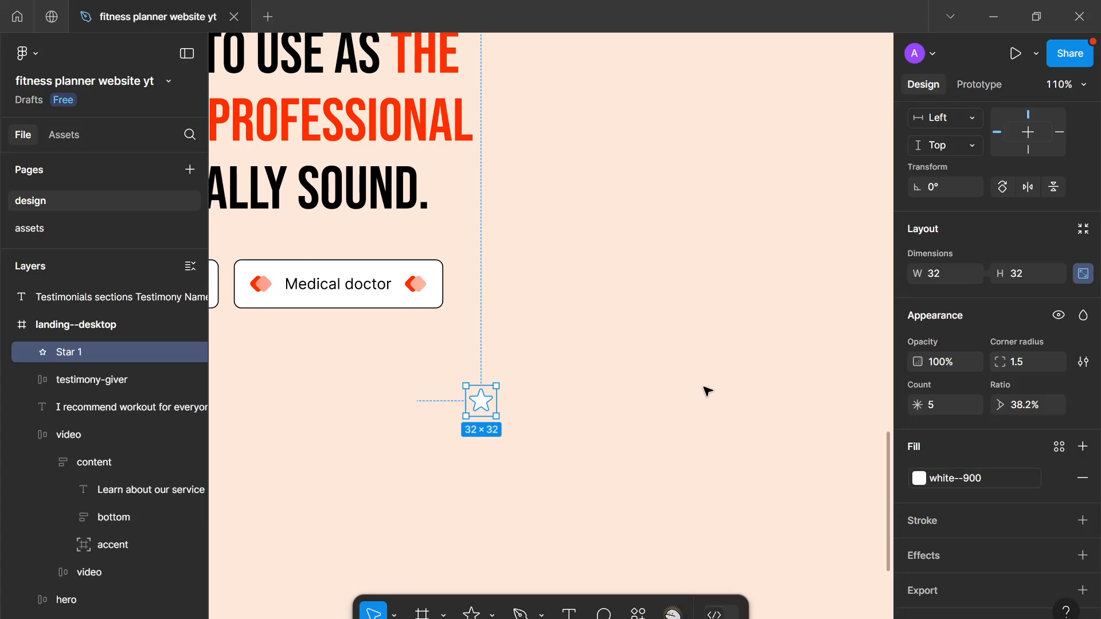
# Step: Wrap the star in an auto layout frame with an orange--500 fill and a corner radius of 8
pyautogui.hotkey('shift', 'a')
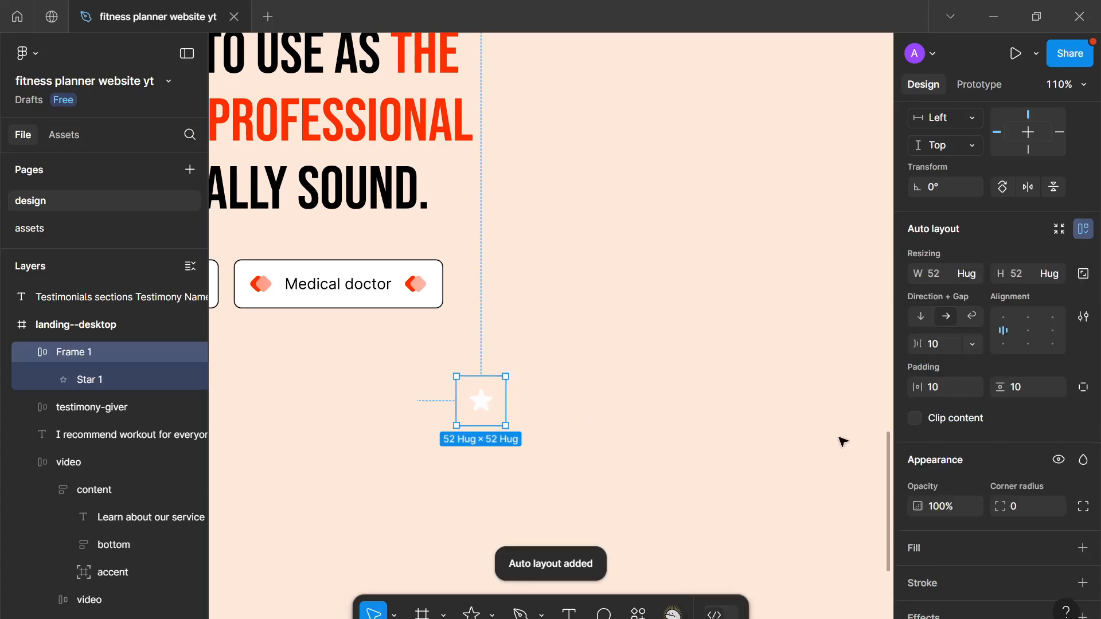
pyautogui.scroll(-3, 1083, 378)
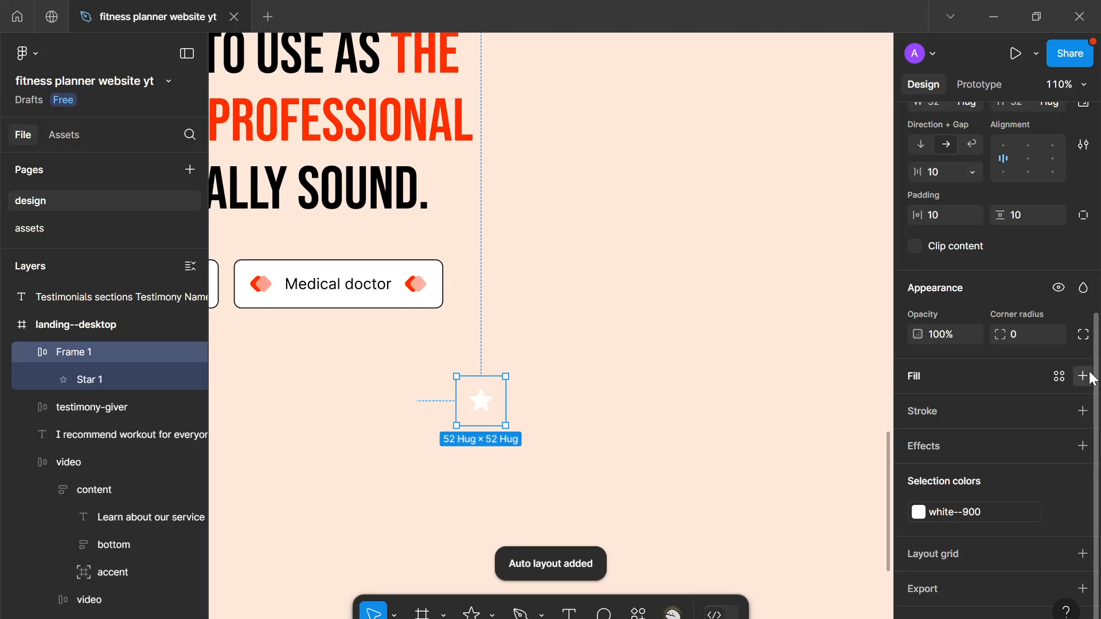
pyautogui.click(1083, 376)
pyautogui.click(1059, 376)
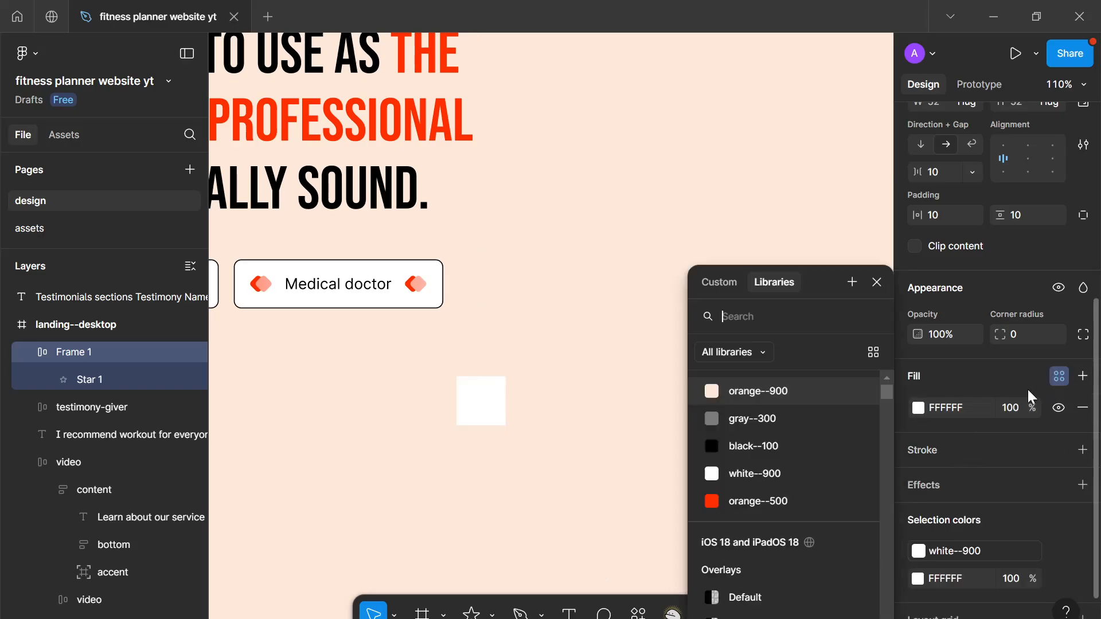
pyautogui.click(784, 504)
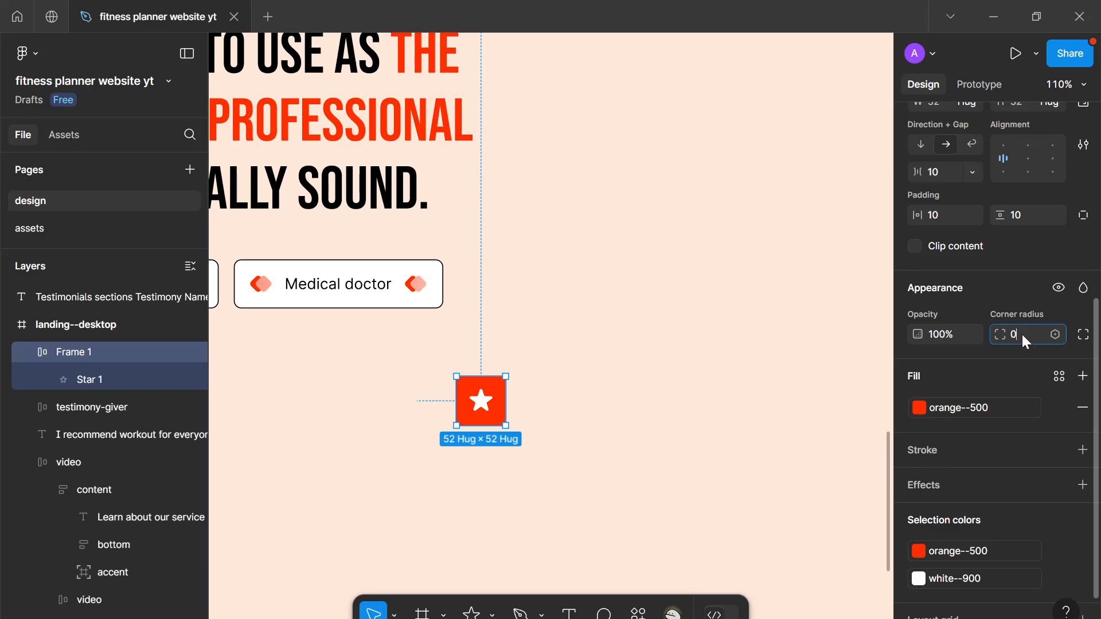
pyautogui.write('8')
pyautogui.press('Return')
# Step: Set the star frame's horizontal and vertical padding to 8 and its gap to 0
pyautogui.scroll(2, 1003, 171)
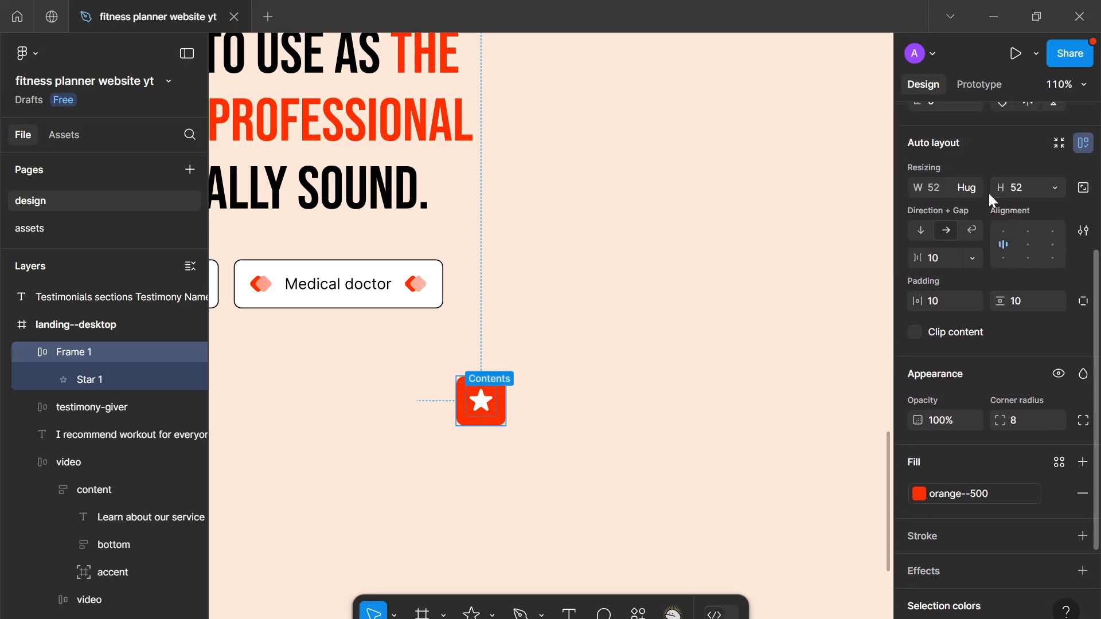
pyautogui.click(1016, 303)
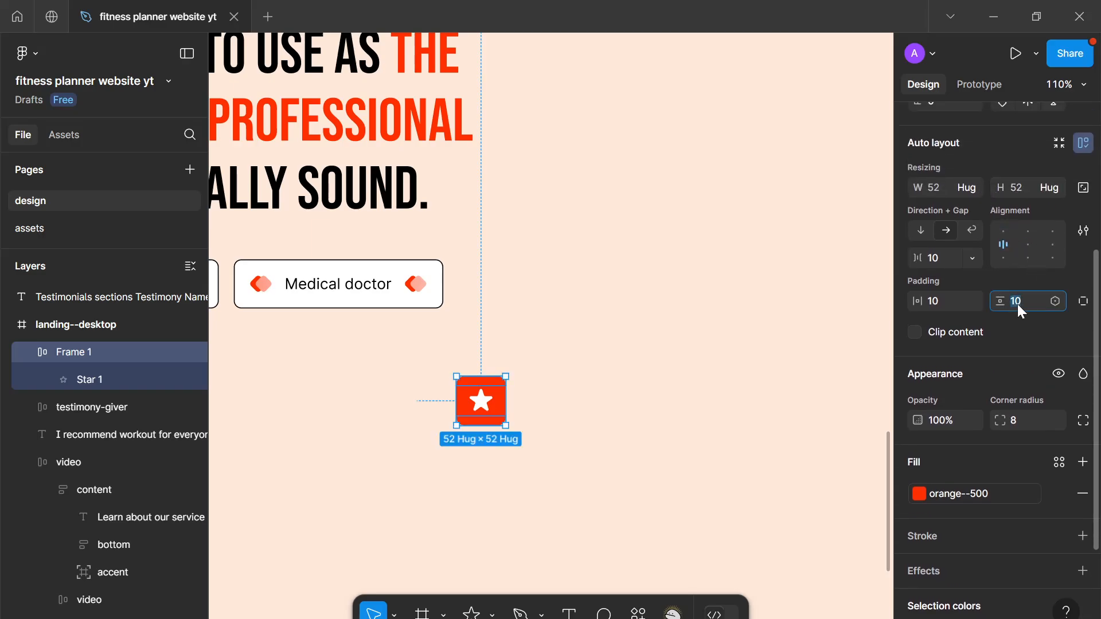
pyautogui.write('8')
pyautogui.click(948, 301)
pyautogui.write('8')
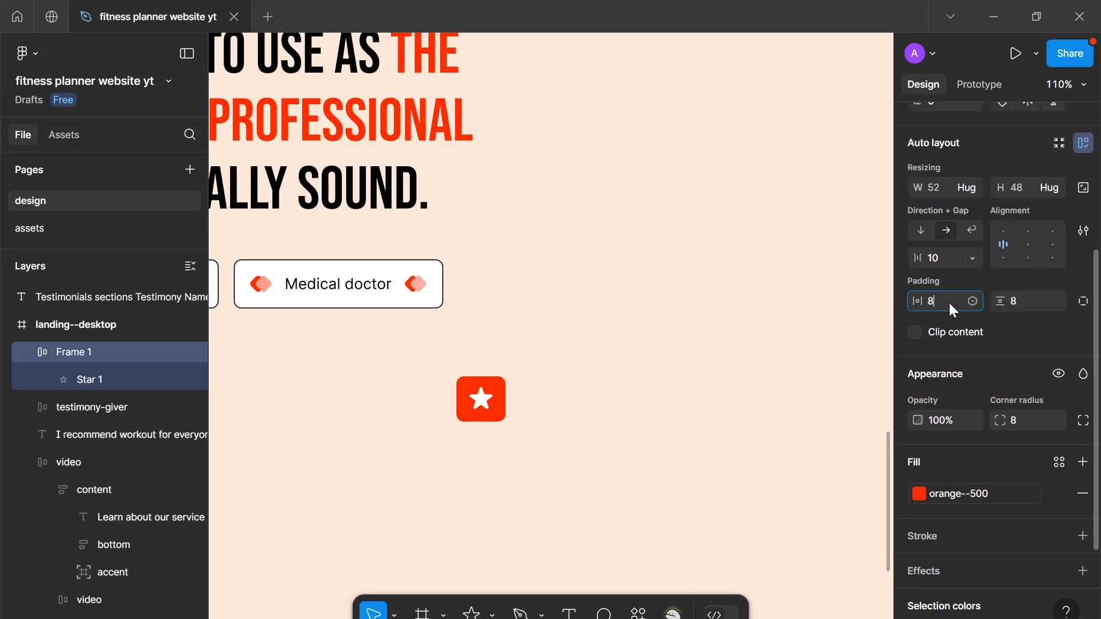
pyautogui.click(938, 255)
pyautogui.write('0')
pyautogui.press('Return')
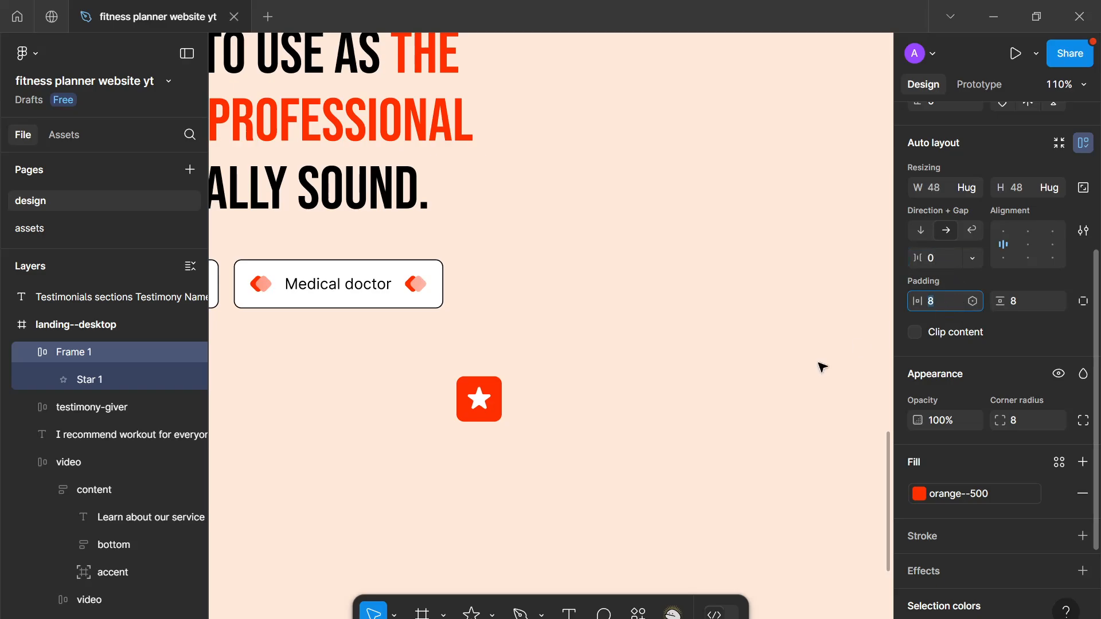
# Step: Resize the star inside its orange frame to 24 × 24
pyautogui.doubleClick(480, 396)
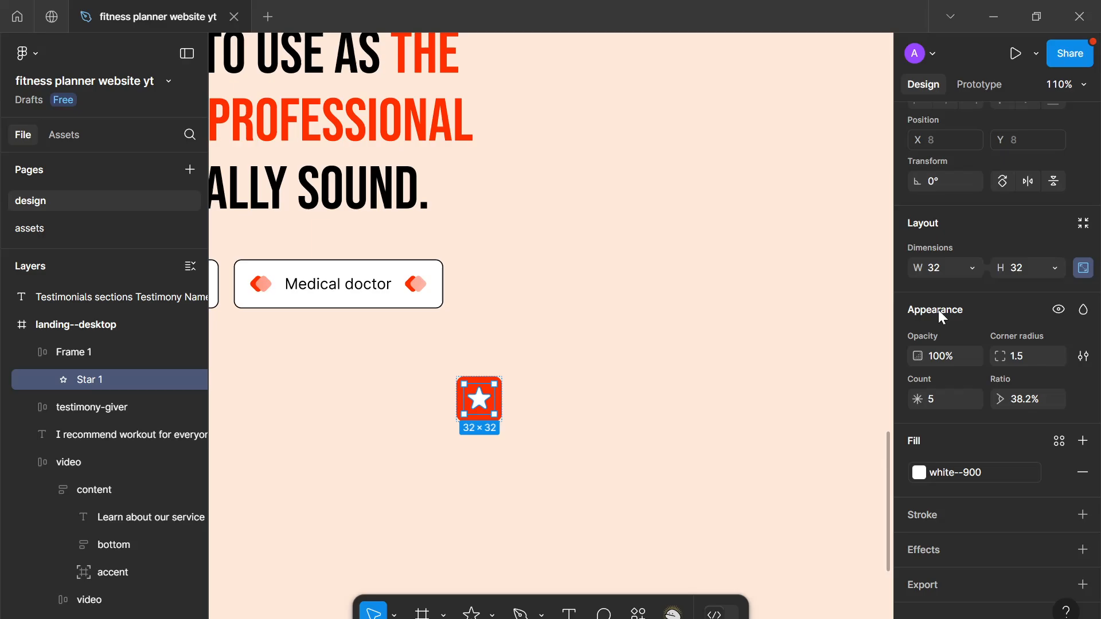
pyautogui.click(1027, 270)
pyautogui.write('25')
pyautogui.press('BackSpace')
pyautogui.write('4')
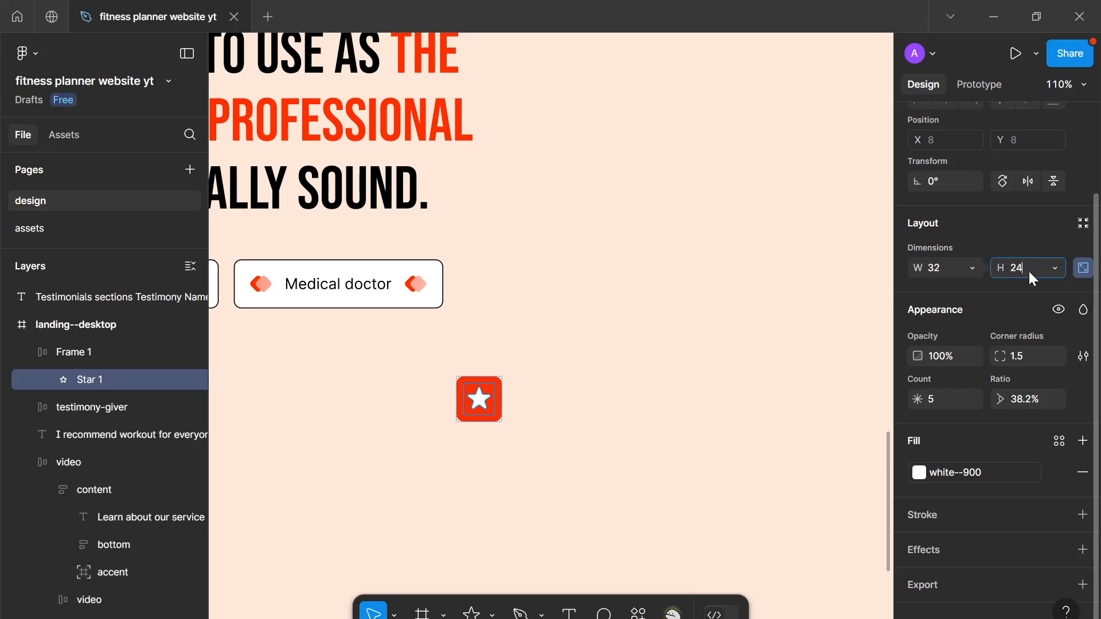
pyautogui.press('Return')
pyautogui.click(600, 405)
pyautogui.scroll(-6, 602, 407)
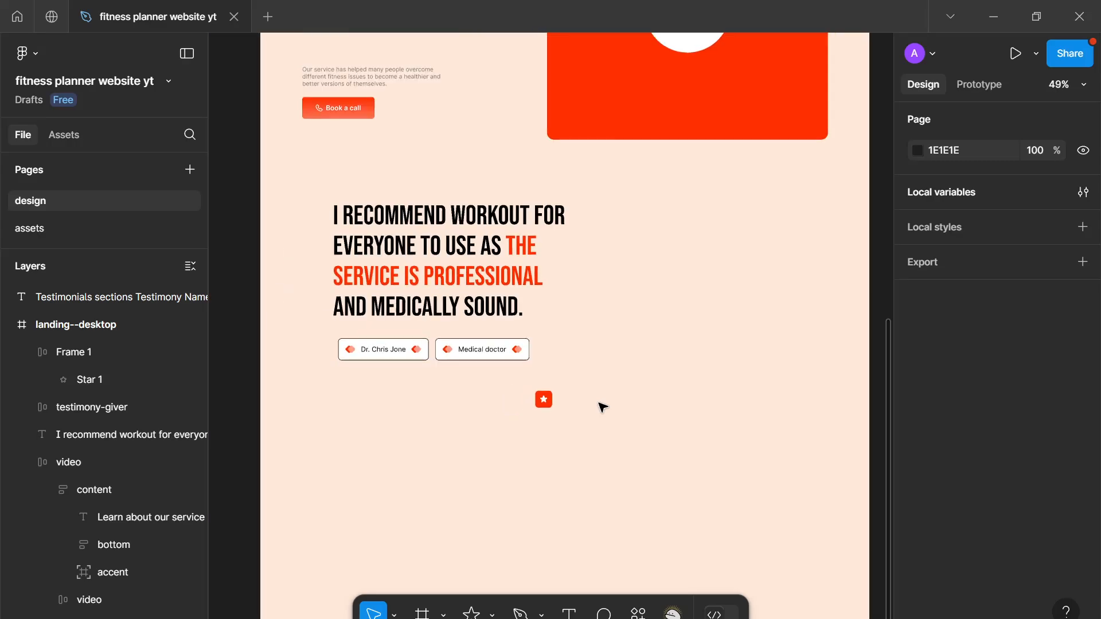
pyautogui.scroll(4, 607, 415)
pyautogui.moveTo(607, 415); pyautogui.dragTo(810, 349)
pyautogui.scroll(3, 759, 362)
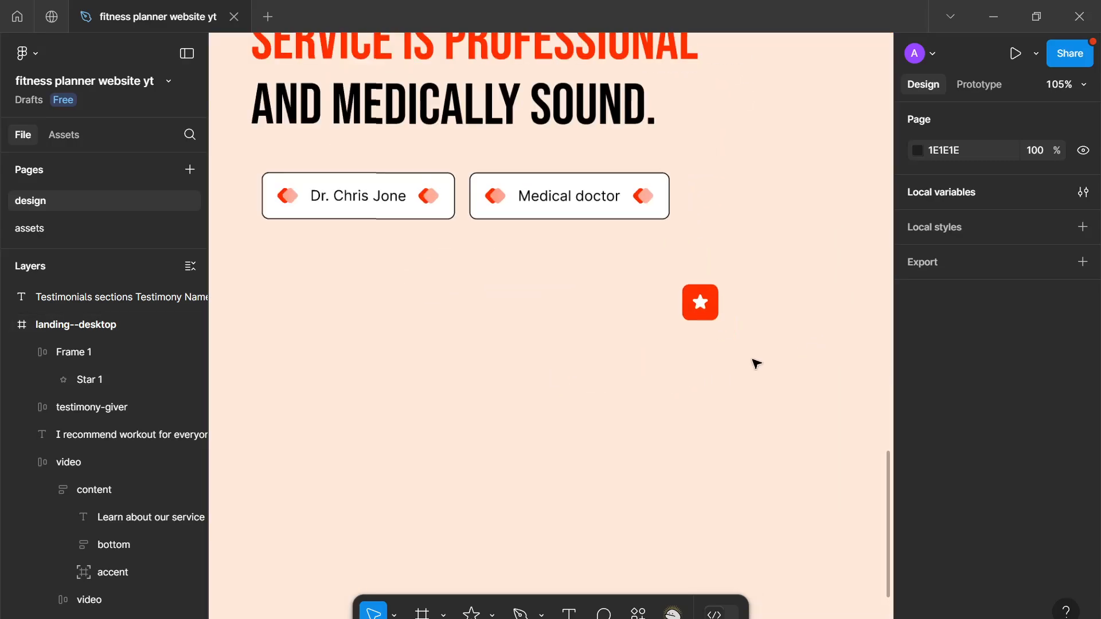
# Step: Set the corner radius of the star inside the orange frame to 1
pyautogui.doubleClick(711, 314)
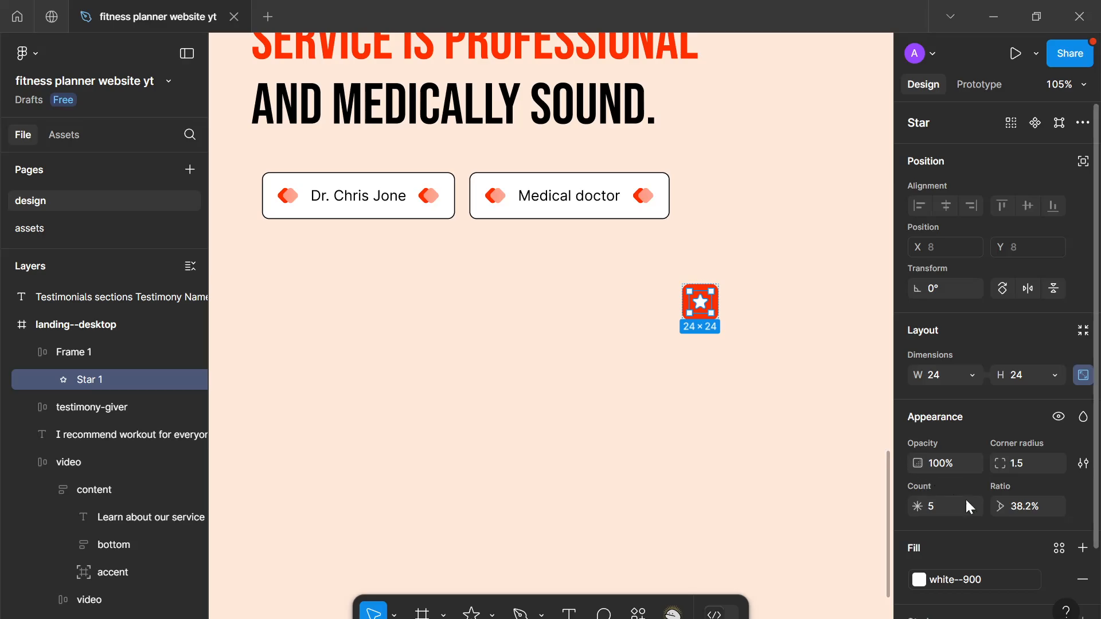
pyautogui.click(1013, 464)
pyautogui.write('1')
pyautogui.press('Return')
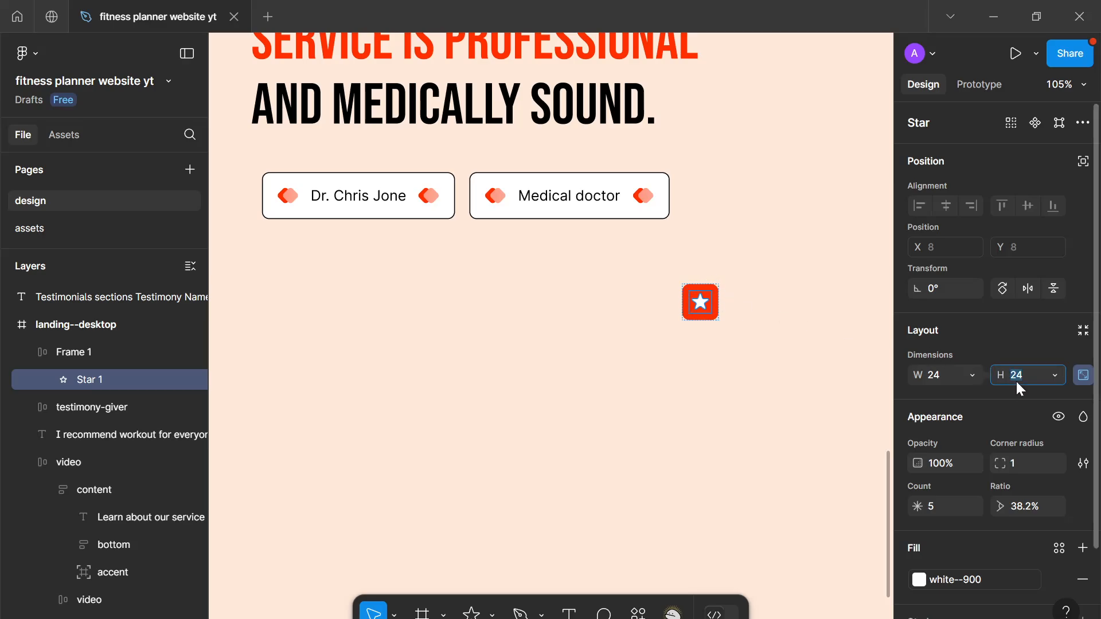
# Step: Increase the star's size to 30 × 30 inside the orange frame
pyautogui.press('Up')
pyautogui.press('Up')
pyautogui.press('Up')
pyautogui.press('Up')
pyautogui.press('Up')
pyautogui.press('Up')
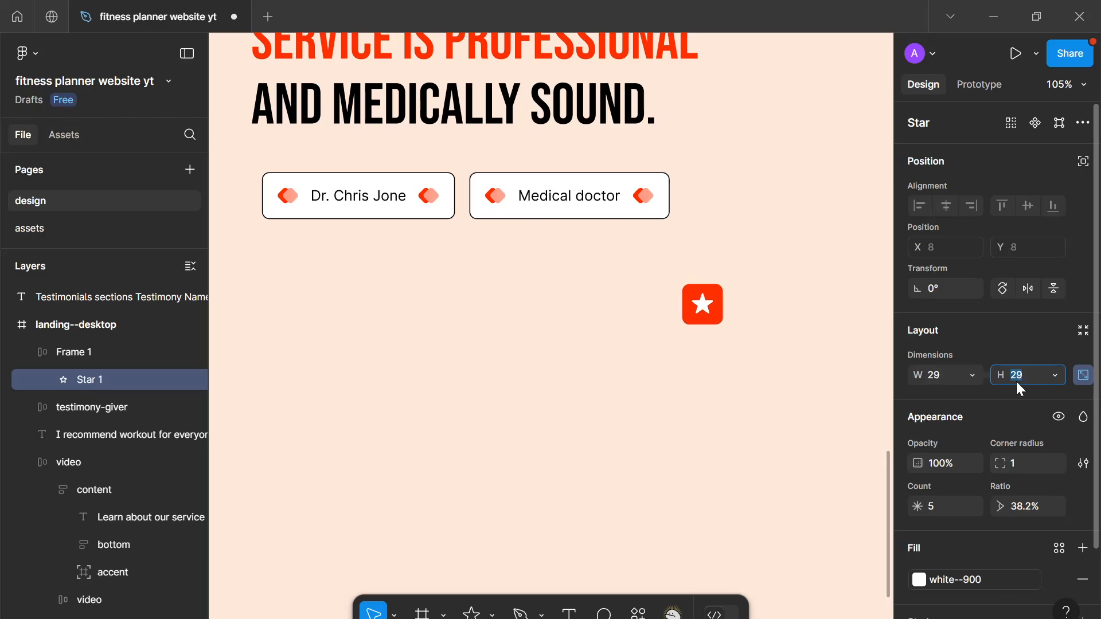
pyautogui.scroll(-5, 496, 430)
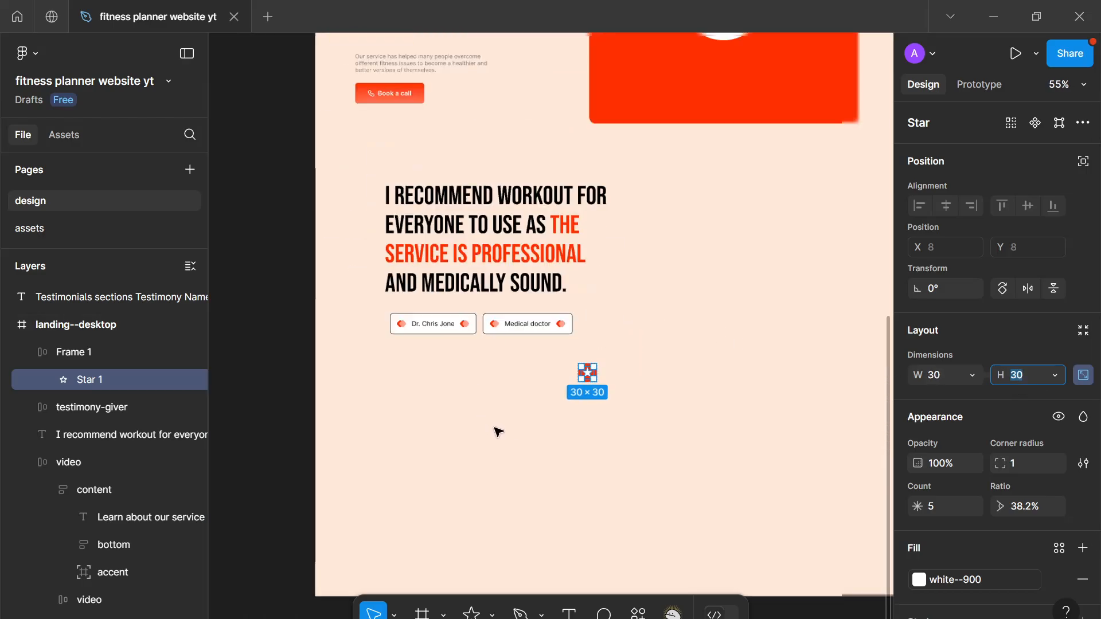
pyautogui.click(572, 438)
# Step: Move the orange star frame to about X 582, Y 2137, beneath the "Medical doctor" tag
pyautogui.scroll(5, 573, 433)
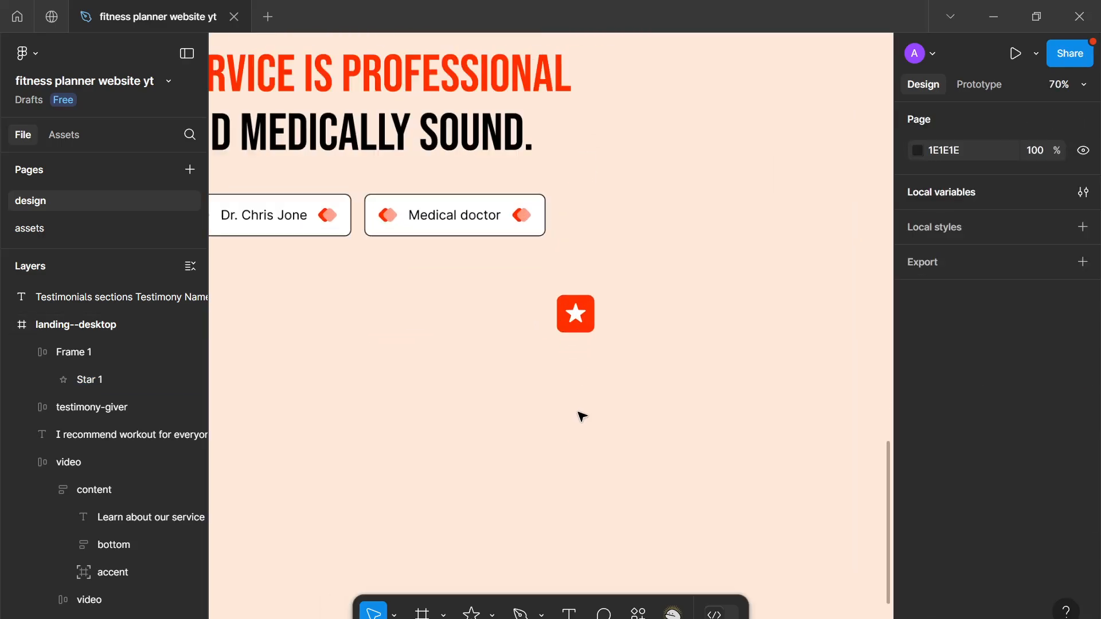
pyautogui.click(591, 286)
pyautogui.moveTo(588, 280); pyautogui.dragTo(520, 306)
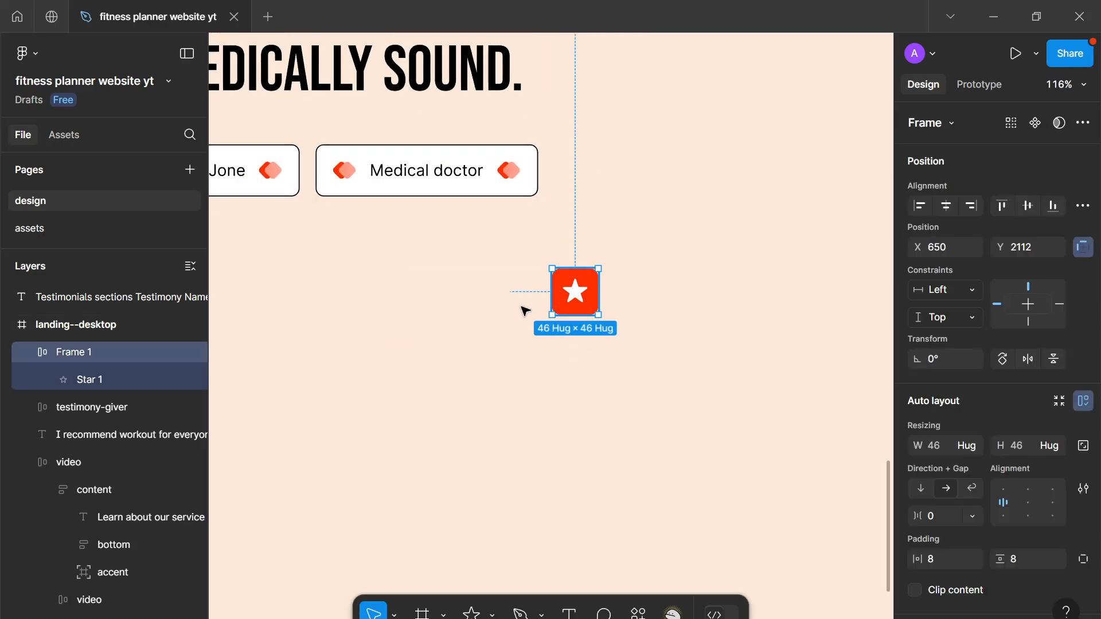
# Step: Rename the orange frame "rating" and the star layer inside it "star"
pyautogui.doubleClick(104, 349)
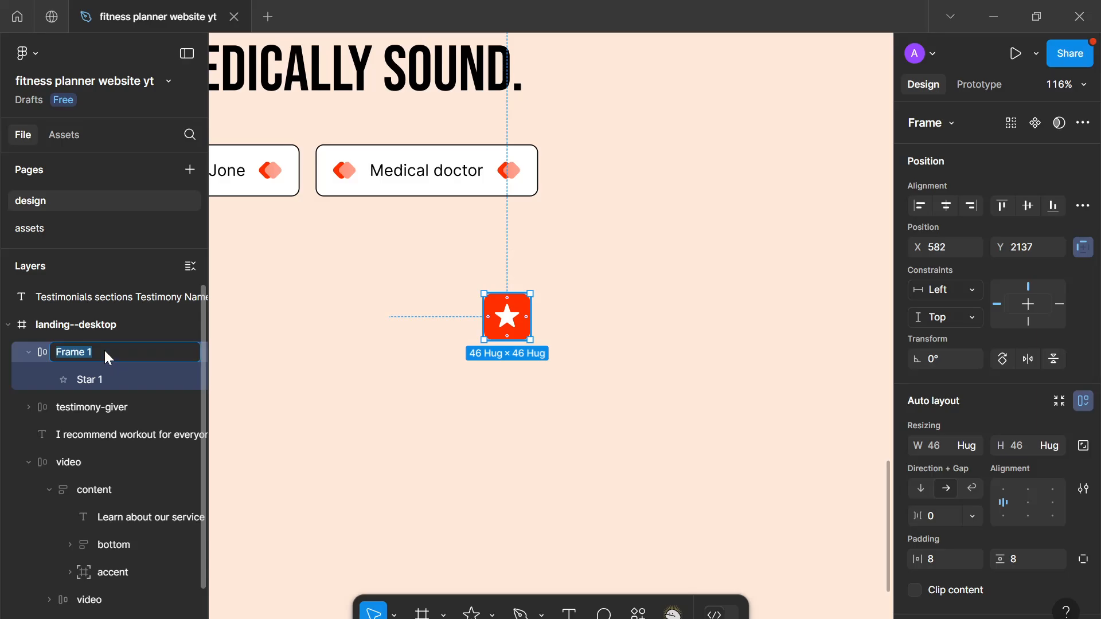
pyautogui.write('rating')
pyautogui.press('Return')
pyautogui.doubleClick(129, 374)
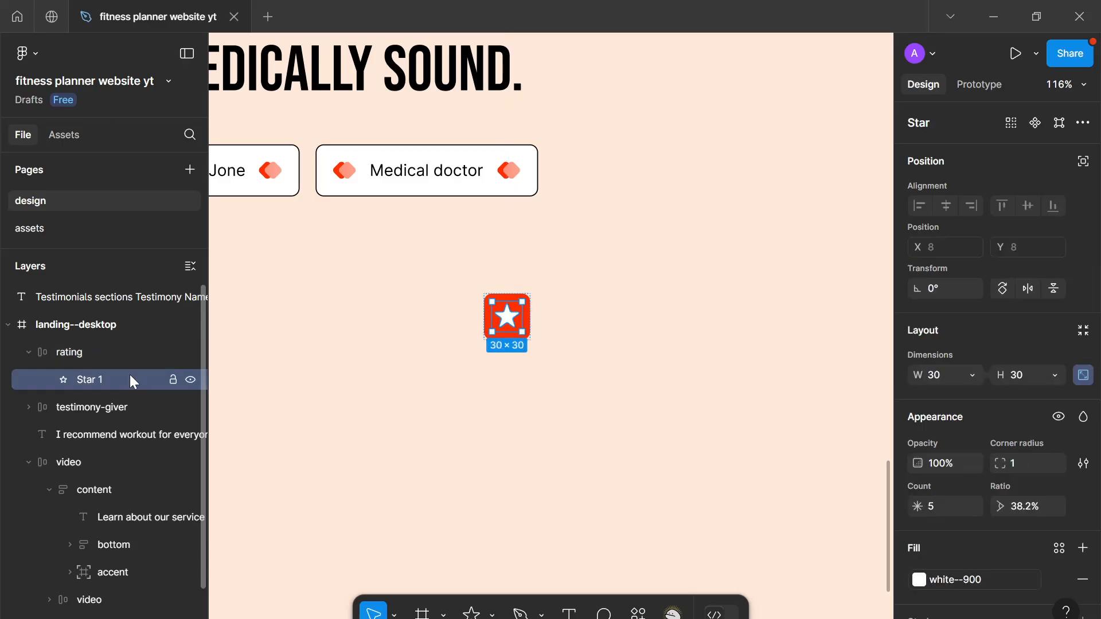
pyautogui.write('star')
pyautogui.press('Return')
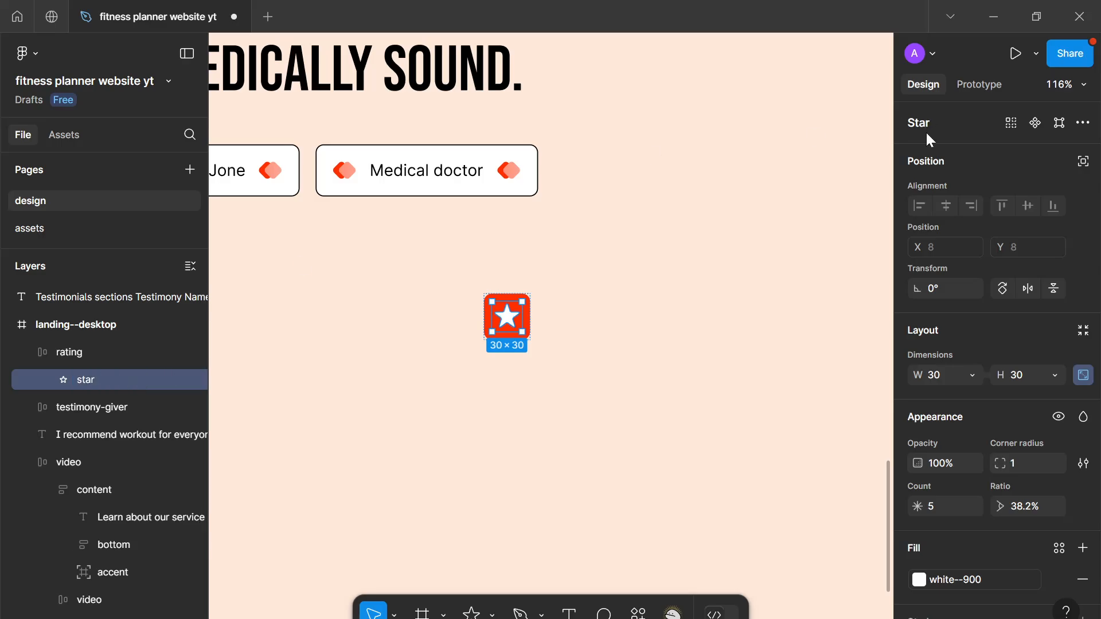
pyautogui.click(607, 316)
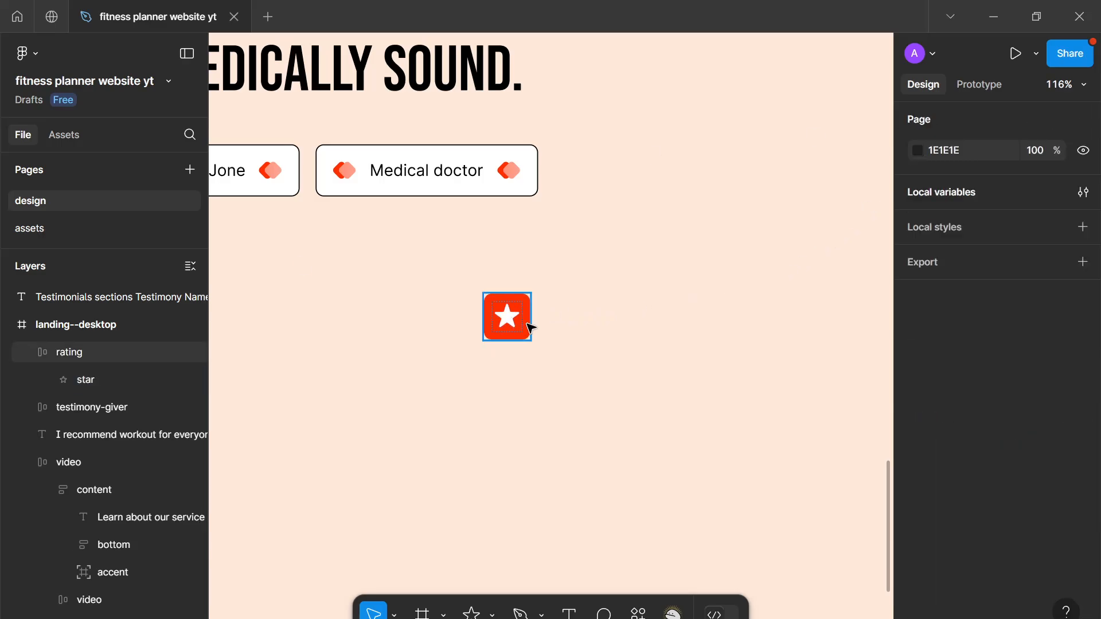
# Step: Copy the "rating" frame beside the original and repeat the duplication to make an evenly spaced row of five
pyautogui.moveTo(525, 322); pyautogui.dragTo(560, 314)
pyautogui.hotkey('ctrl', 'd')
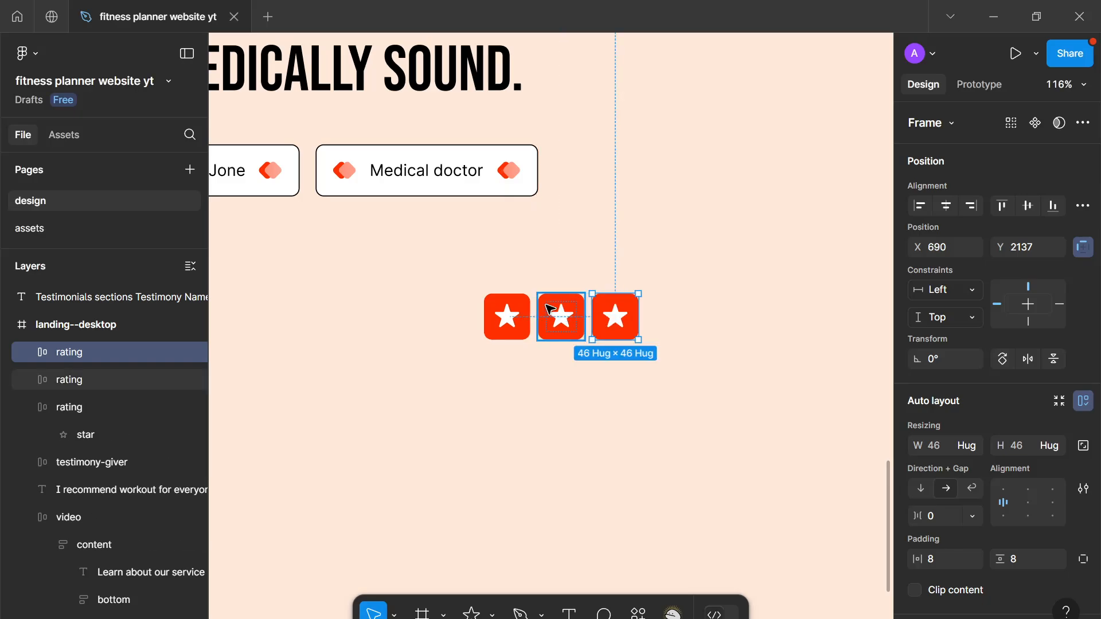
pyautogui.hotkey('ctrl', 'd')
pyautogui.hotkey('ctrl', 'd')
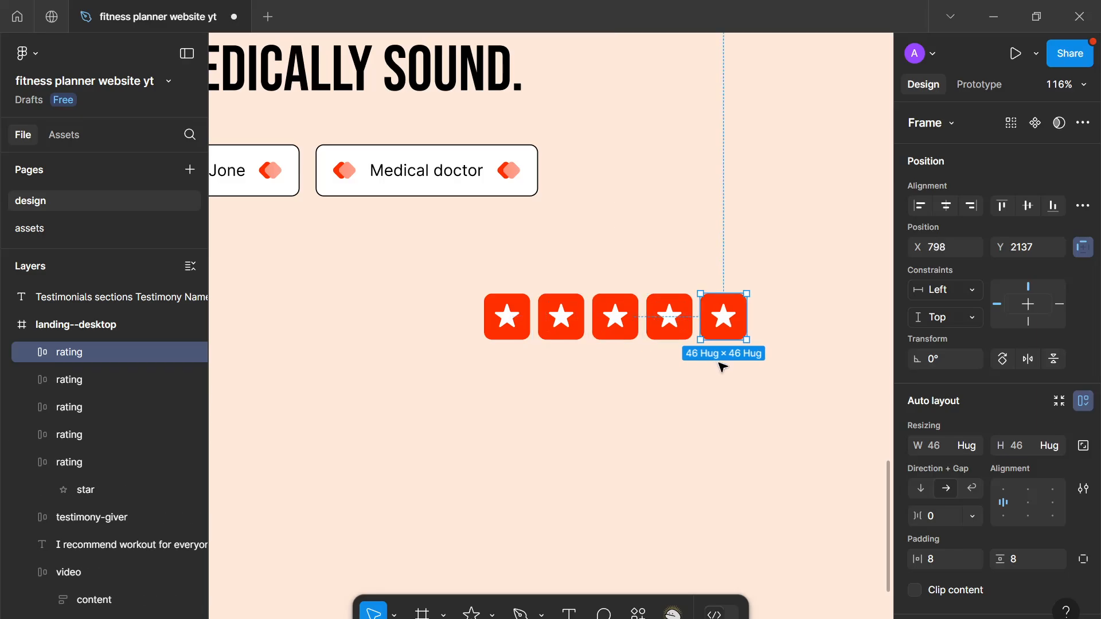
# Step: Detach the orange--500 style from the fifth rating frame's fill and turn the fill into a linear gradient
pyautogui.scroll(1, 730, 376)
pyautogui.moveTo(682, 380); pyautogui.dragTo(635, 387)
pyautogui.scroll(2, 653, 387)
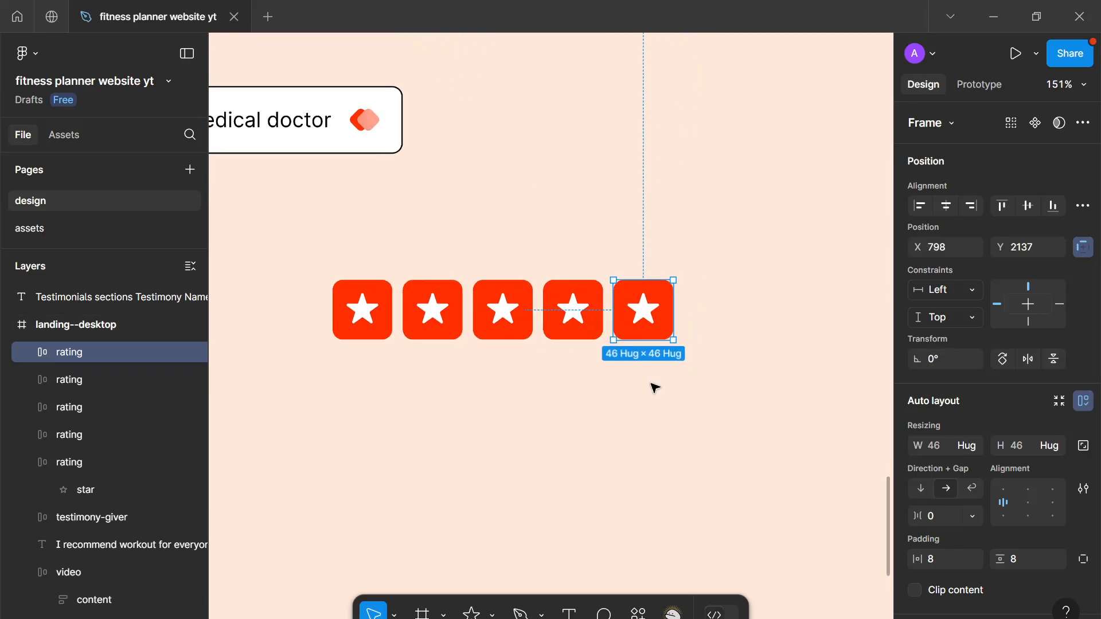
pyautogui.scroll(-2, 653, 387)
pyautogui.scroll(-5, 1067, 527)
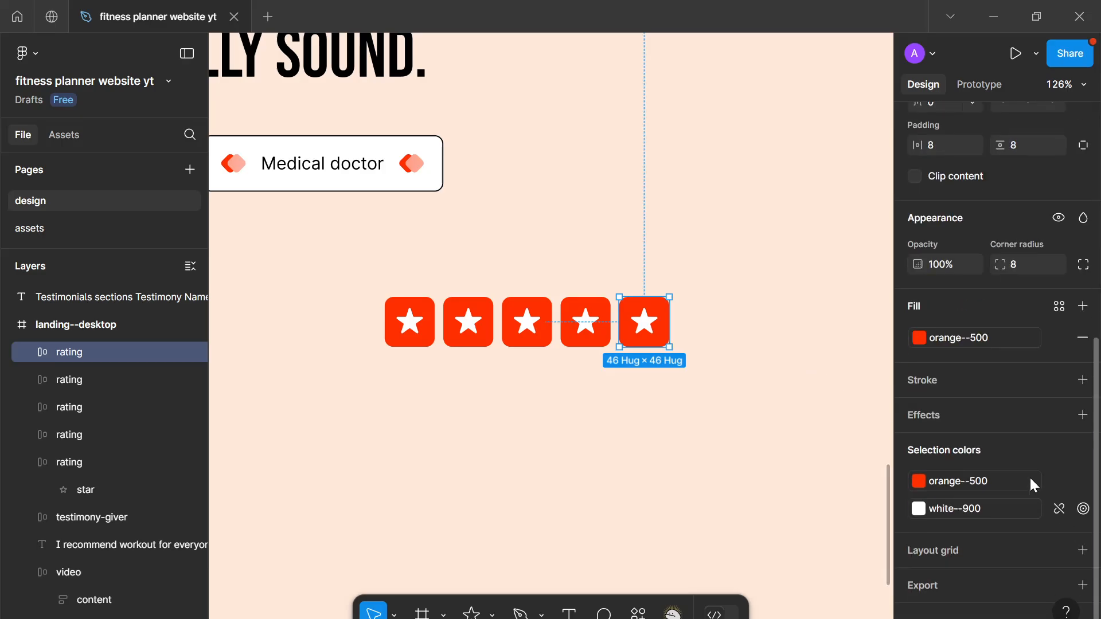
pyautogui.click(1057, 334)
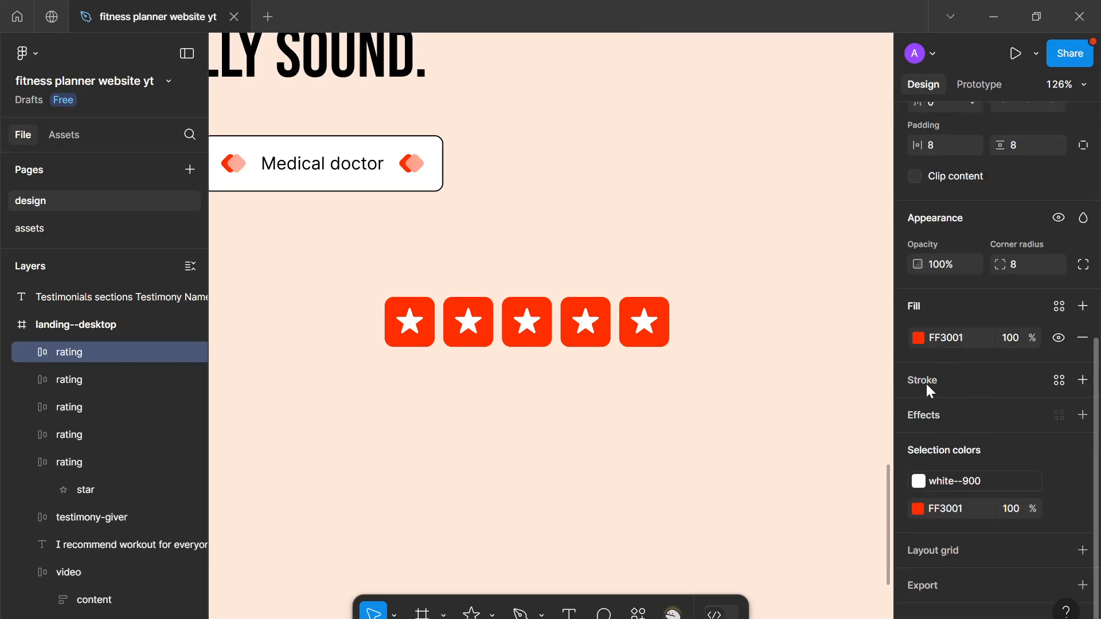
pyautogui.click(918, 338)
pyautogui.click(734, 233)
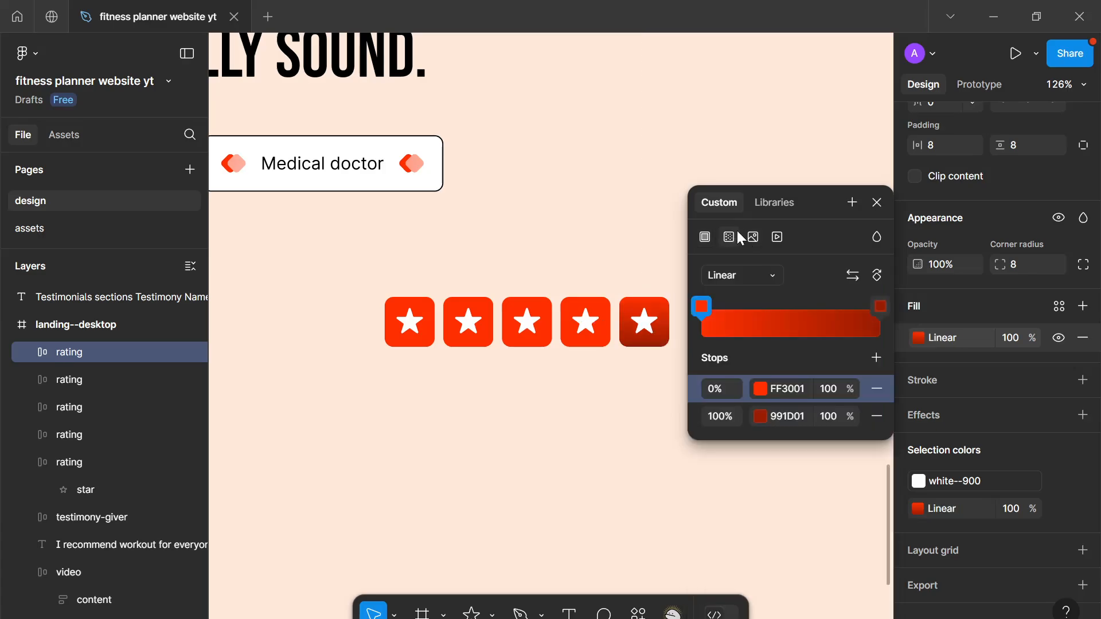
# Step: Rotate the fifth rating frame's gradient so it runs horizontally, with FF3001 at the left edge of the frame
pyautogui.click(853, 276)
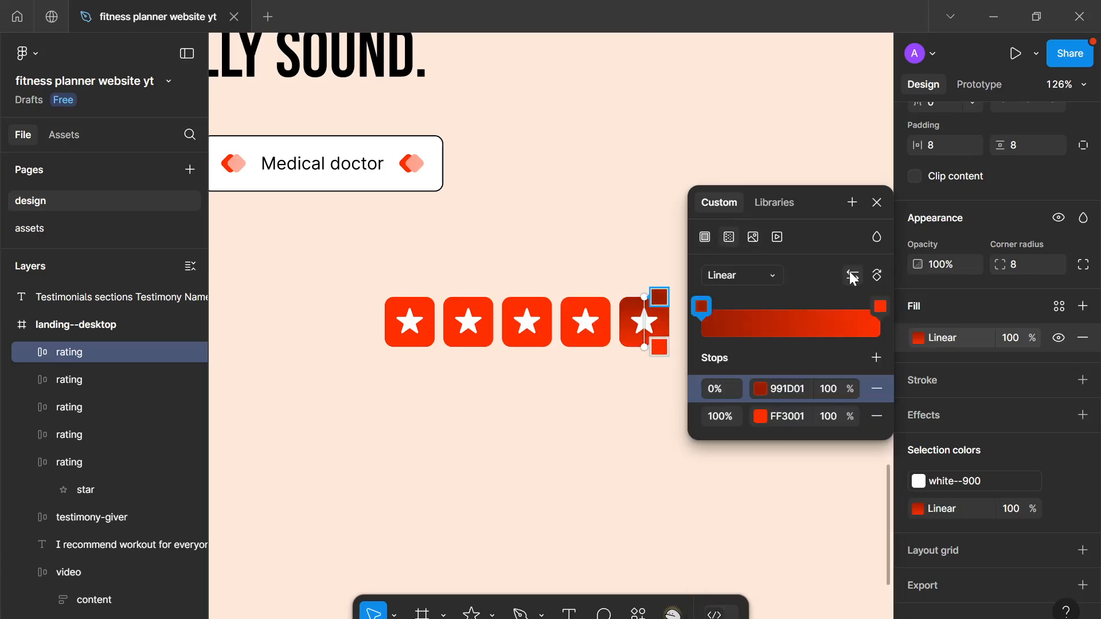
pyautogui.click(853, 278)
pyautogui.click(876, 276)
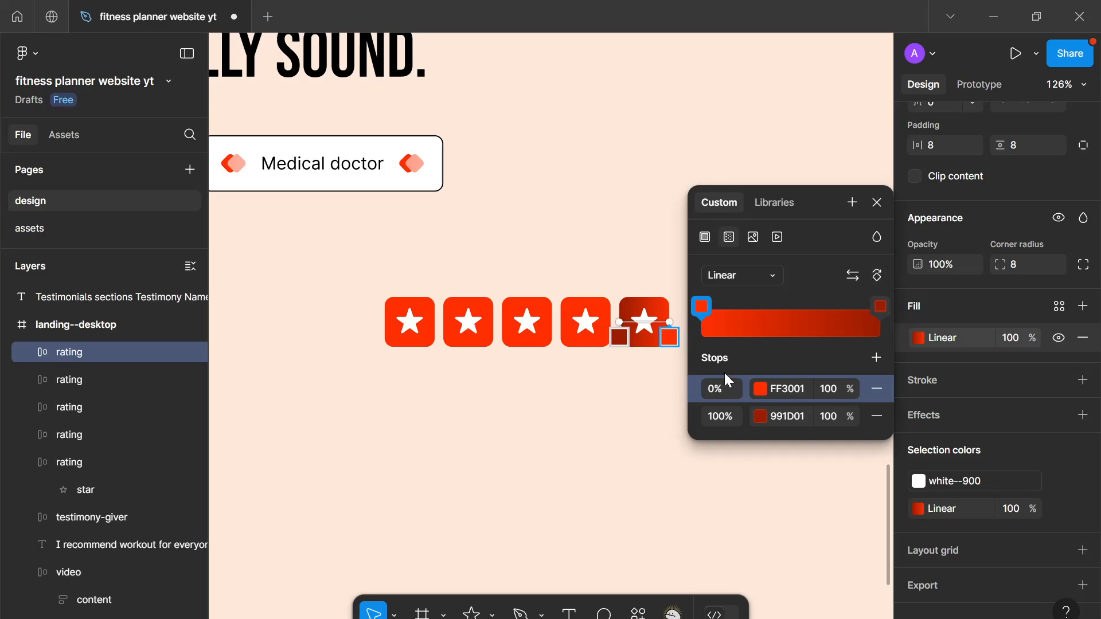
pyautogui.click(869, 279)
pyautogui.click(869, 278)
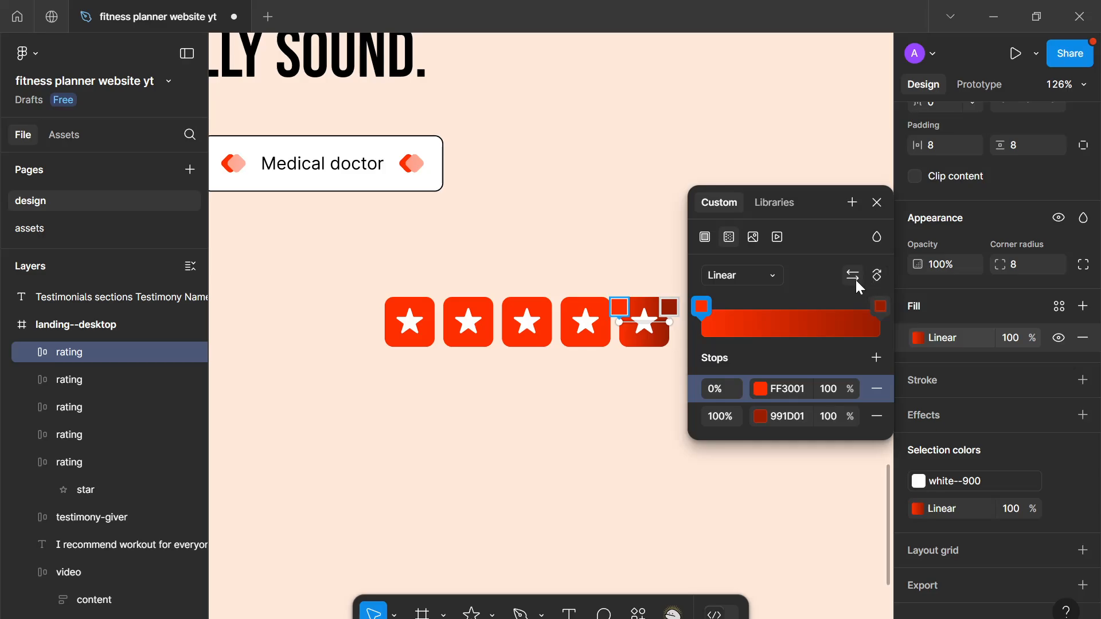
pyautogui.click(854, 278)
pyautogui.click(854, 277)
# Step: Set the 100% gradient stop of the fifth rating frame to gray B8B8B8
pyautogui.click(761, 416)
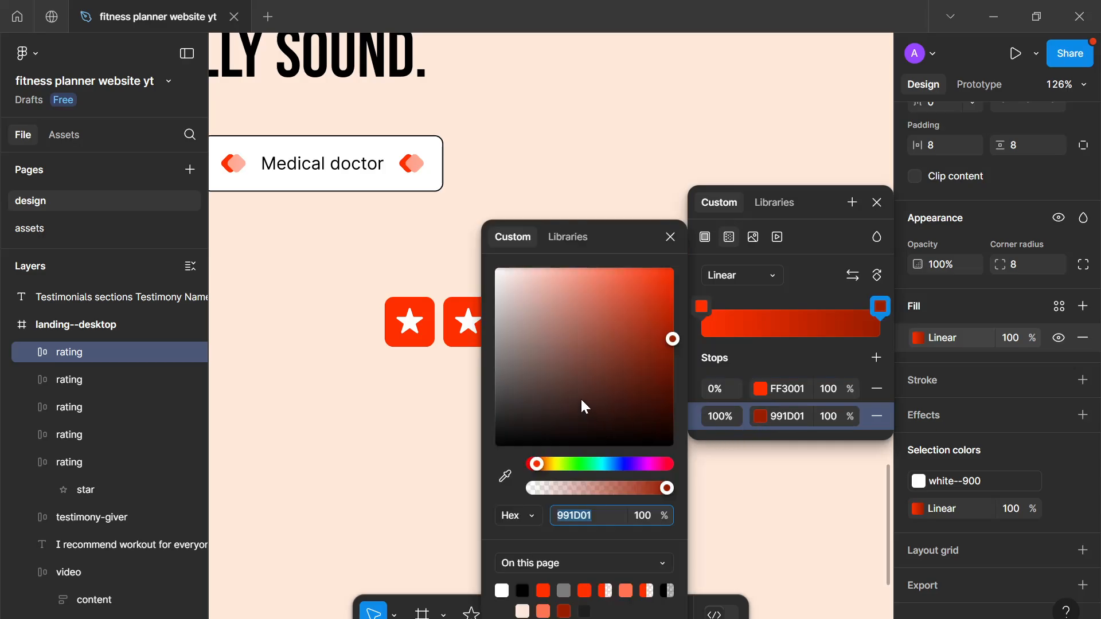
pyautogui.write('B8B8B8')
pyautogui.press('Return')
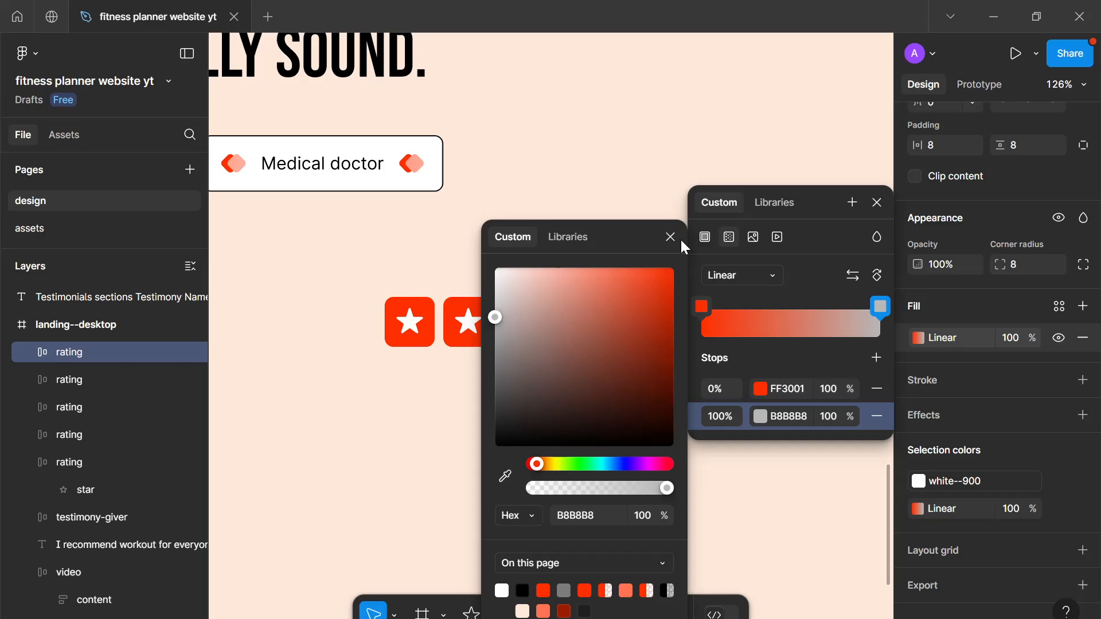
pyautogui.click(675, 240)
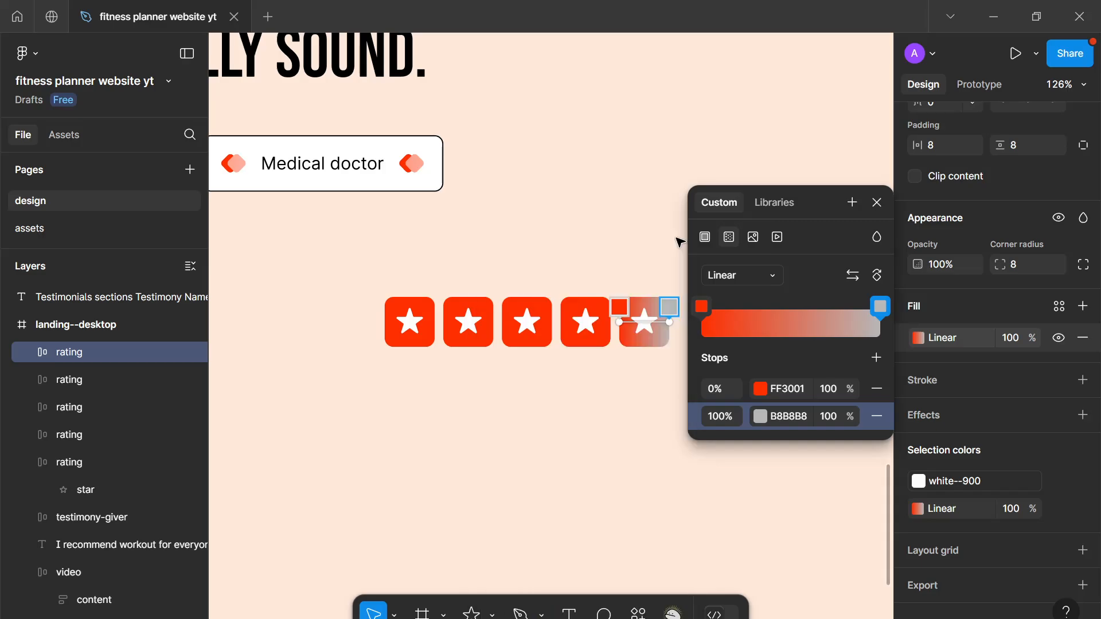
# Step: Set the 100% gradient stop of the fifth rating frame to white FFFFFF
pyautogui.click(761, 416)
pyautogui.write('FFFFFF')
pyautogui.press('Return')
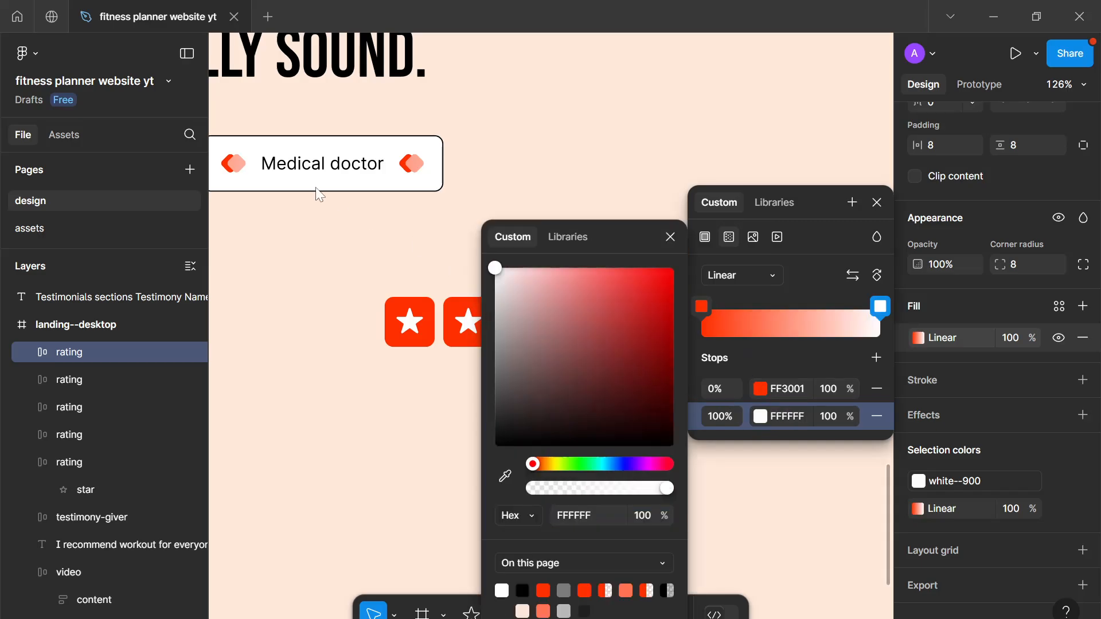
pyautogui.click(669, 238)
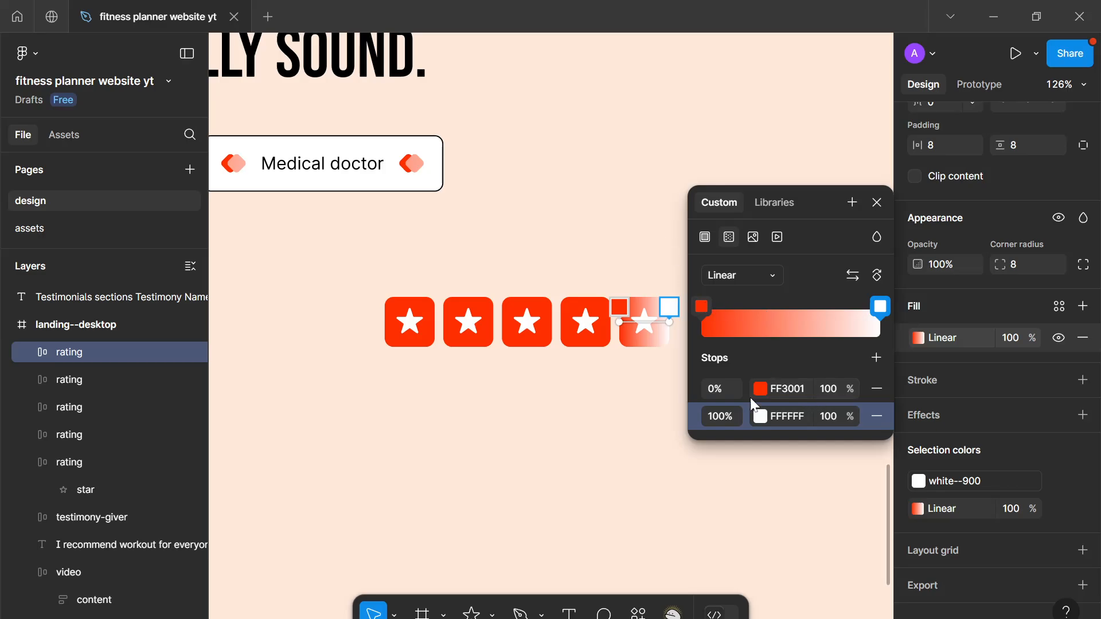
# Step: Position both gradient stops of the fifth rating frame at 50% for a sharp half-orange, half-white split
pyautogui.click(715, 396)
pyautogui.write('50')
pyautogui.press('Return')
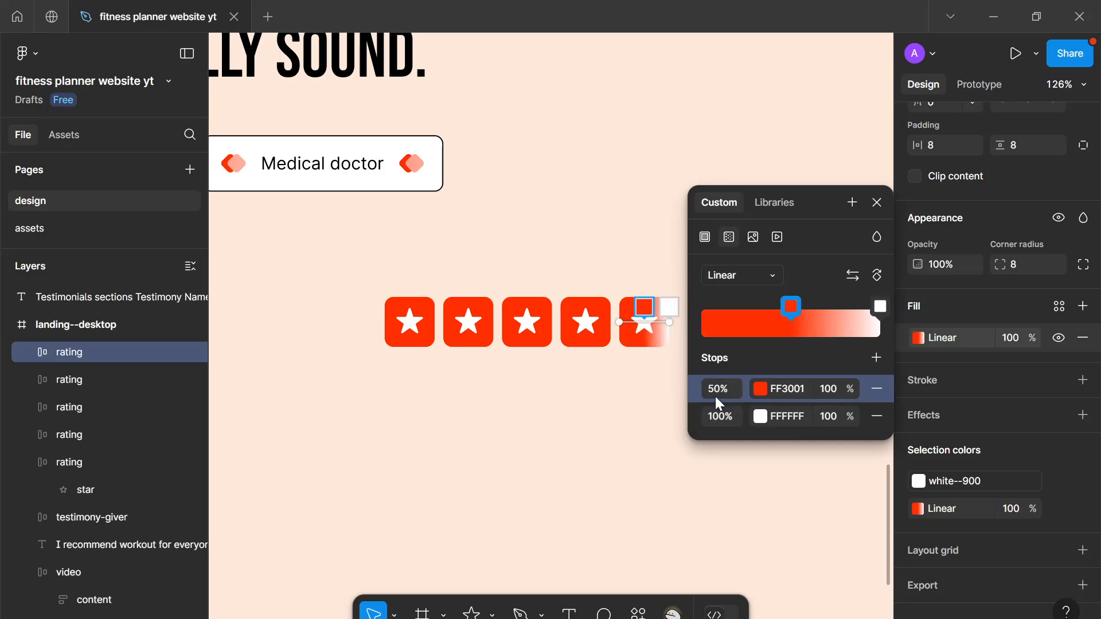
pyautogui.click(717, 415)
pyautogui.write('50')
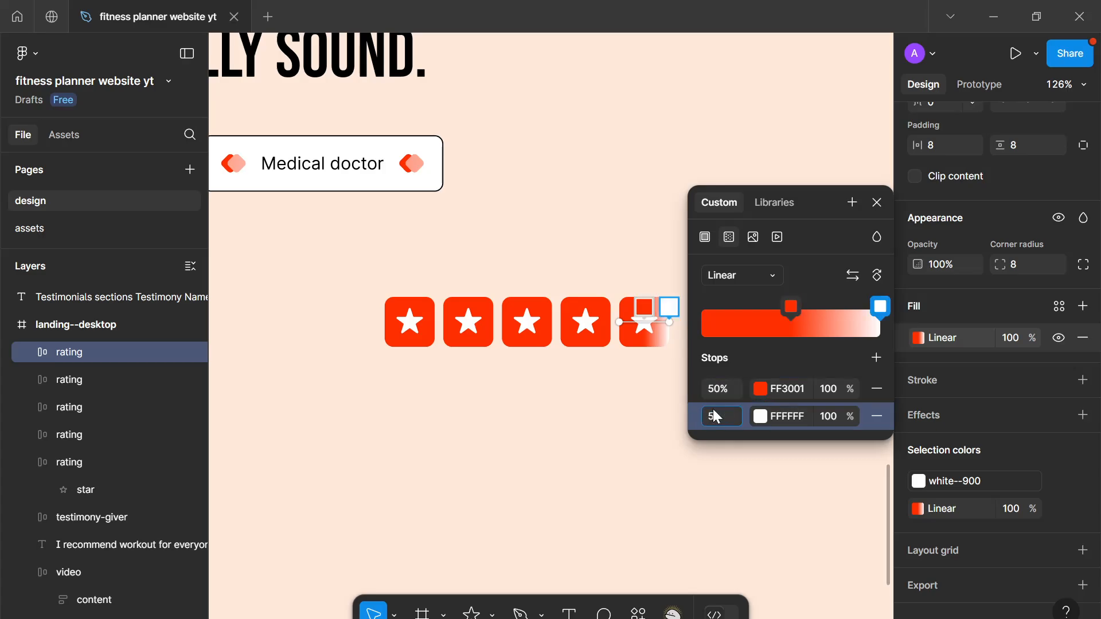
pyautogui.press('Return')
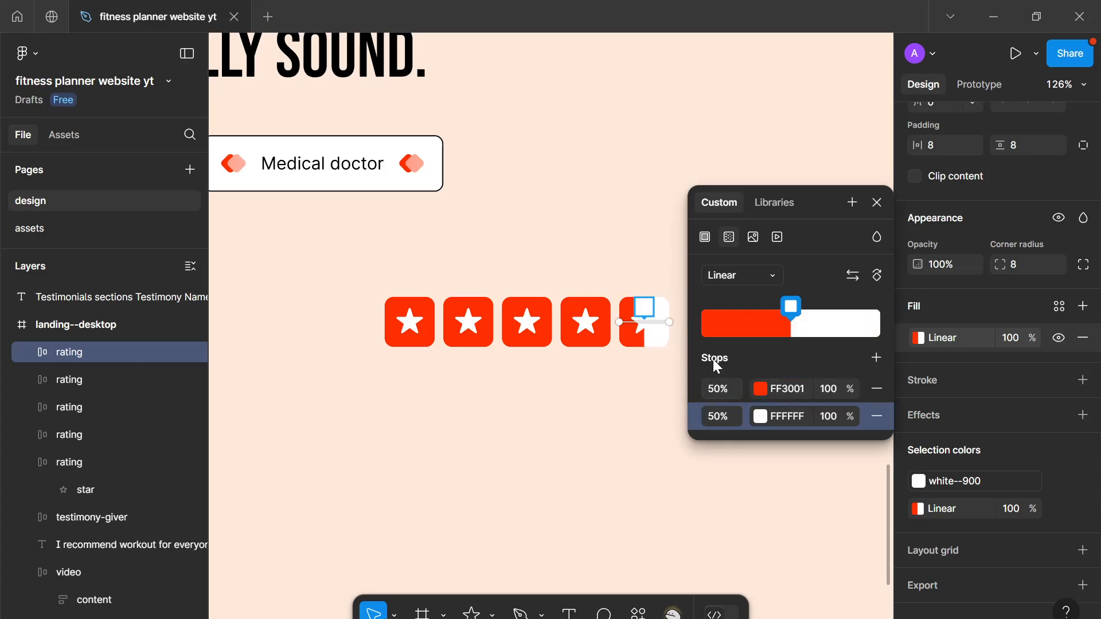
pyautogui.click(877, 202)
# Step: Detach the white--900 style from the fifth frame's star and give the star a linear gradient fill
pyautogui.scroll(5, 680, 317)
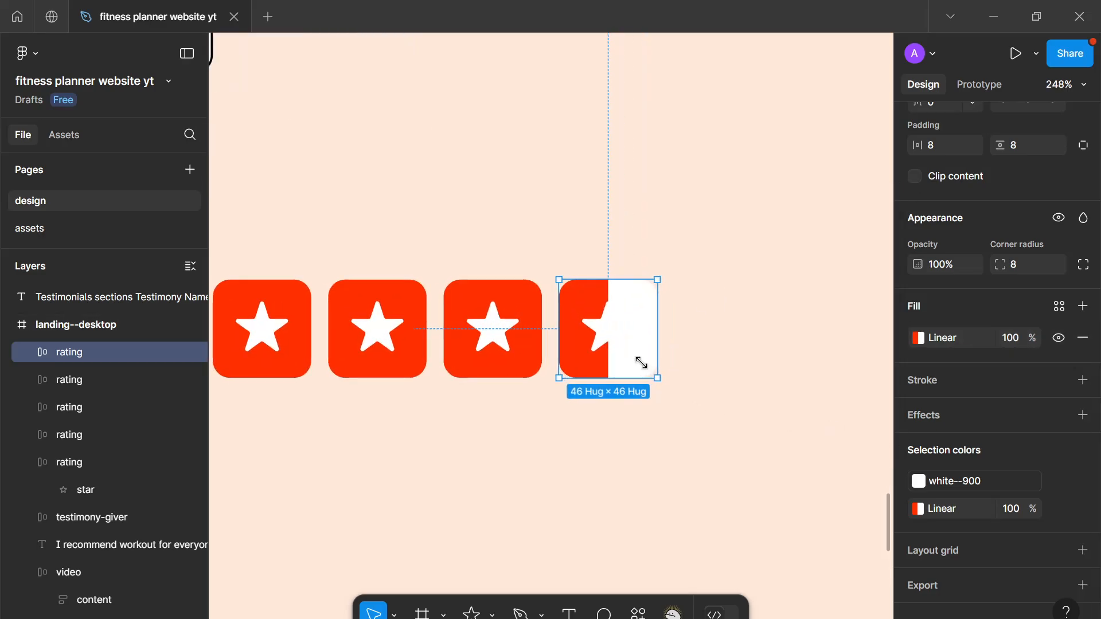
pyautogui.click(604, 335)
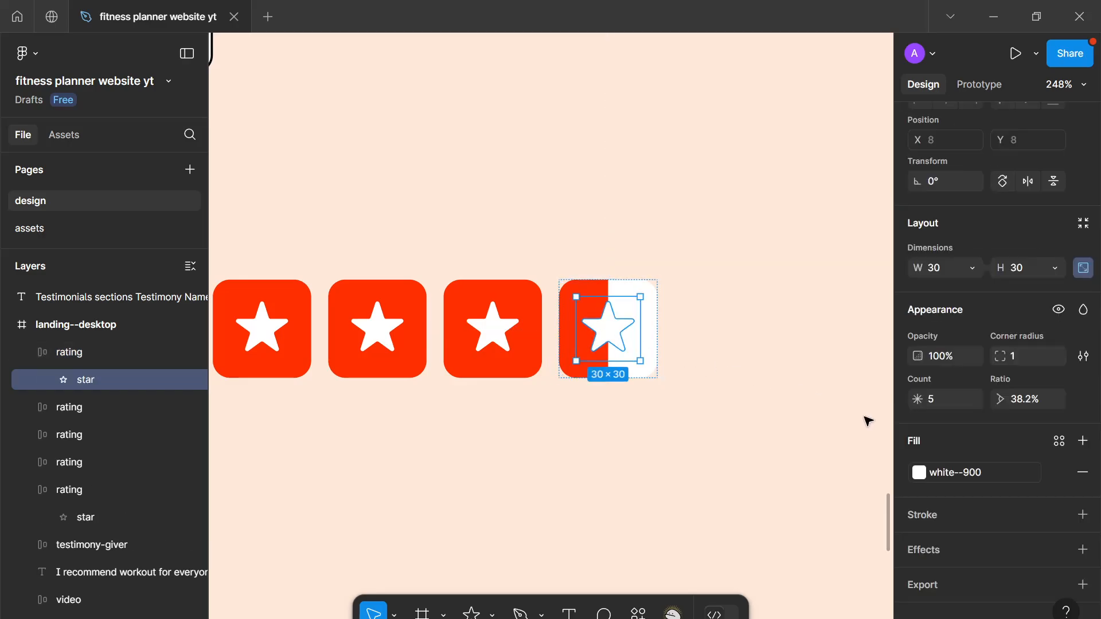
pyautogui.click(918, 472)
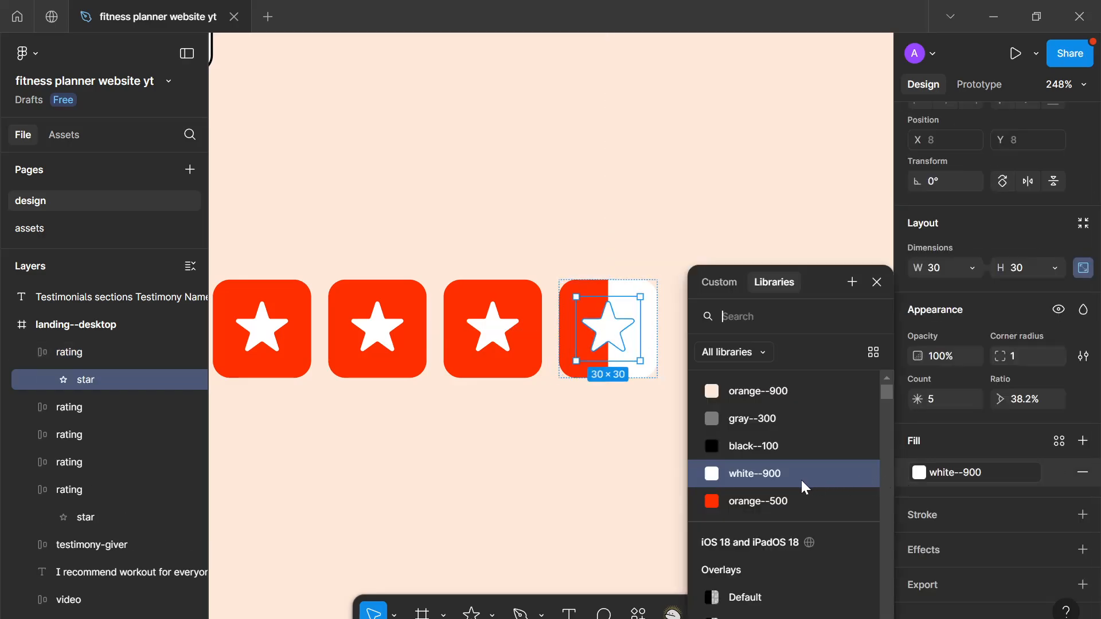
pyautogui.click(1058, 472)
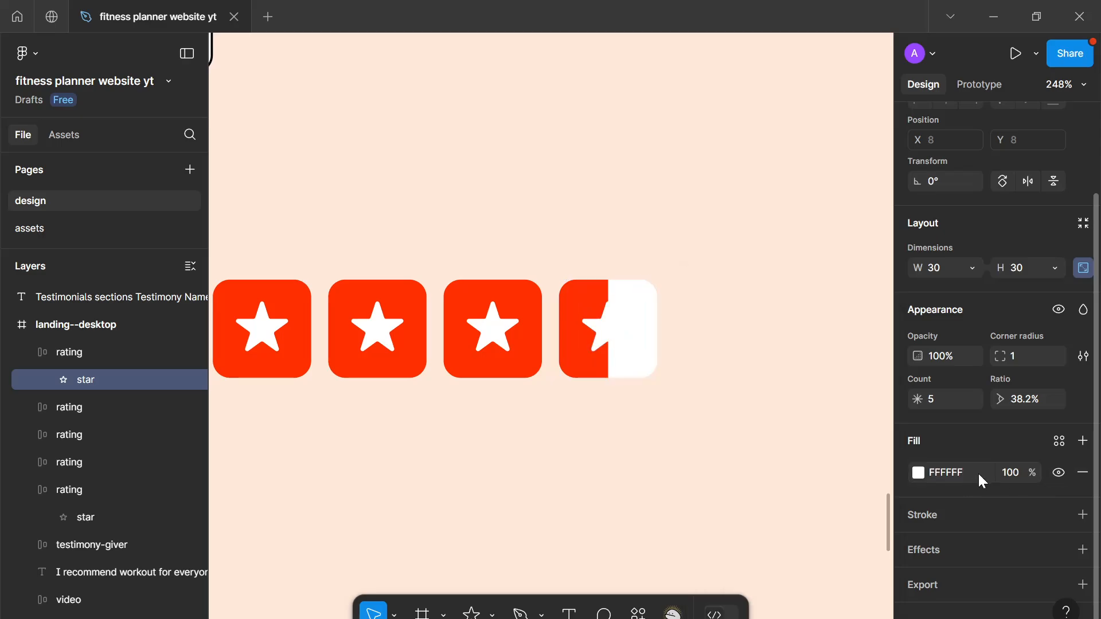
pyautogui.click(917, 474)
pyautogui.click(728, 237)
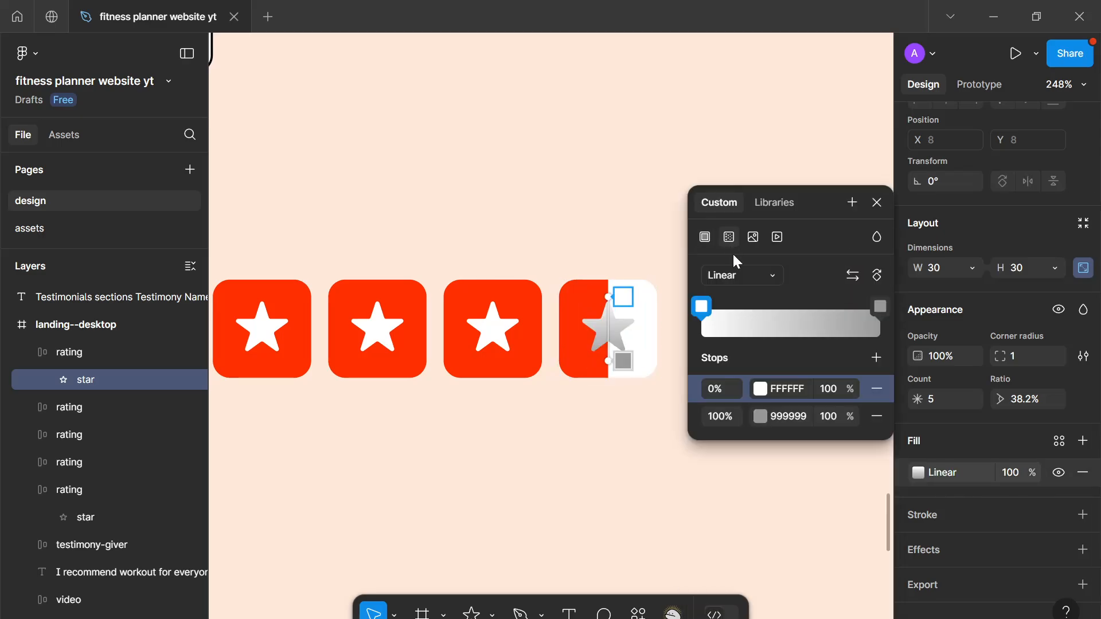
# Step: Rotate the fifth star's gradient to run horizontally and flip it so the 0% stop is gray 999999
pyautogui.click(853, 275)
pyautogui.click(873, 276)
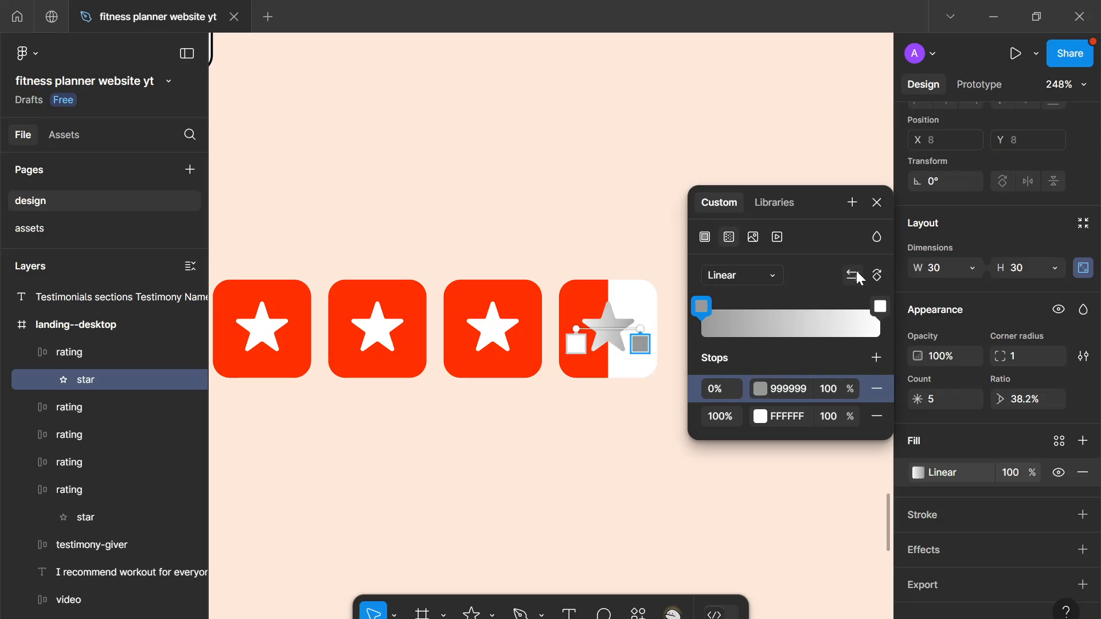
pyautogui.click(854, 275)
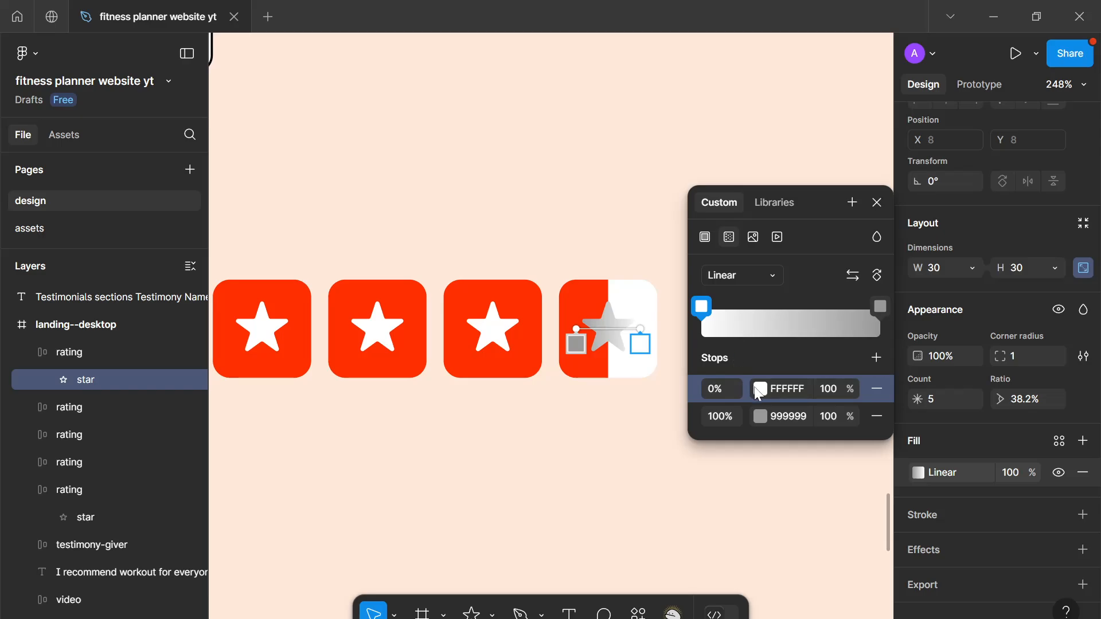
pyautogui.click(853, 273)
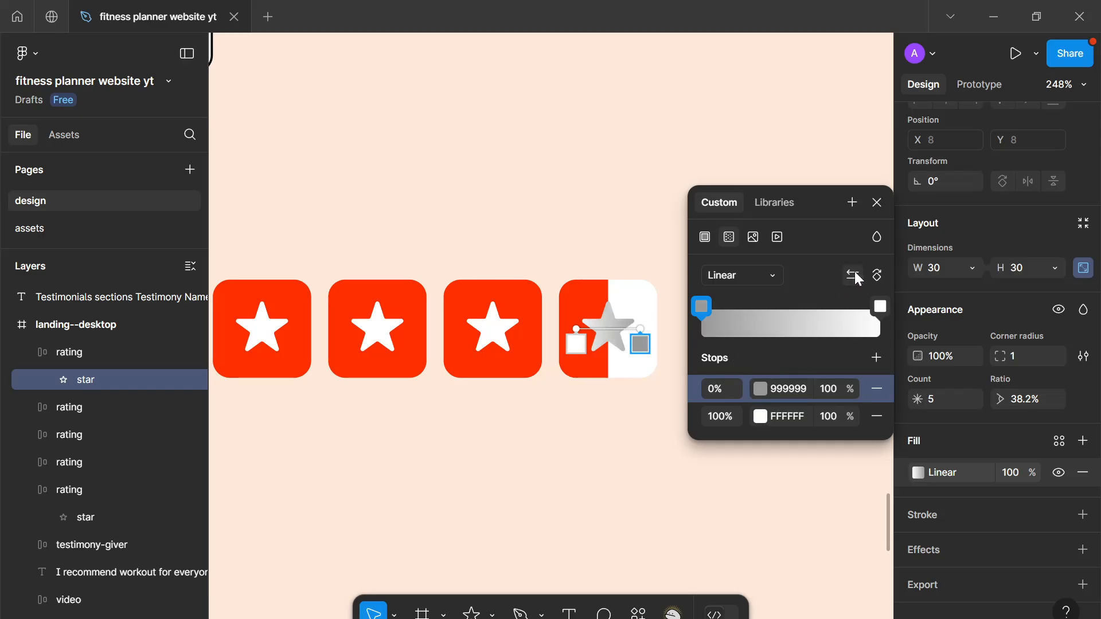
# Step: Set the fifth star's 0% gradient stop to white FFFFFF and its 100% stop to orange FF3001
pyautogui.click(761, 389)
pyautogui.moveTo(607, 334); pyautogui.dragTo(355, 157)
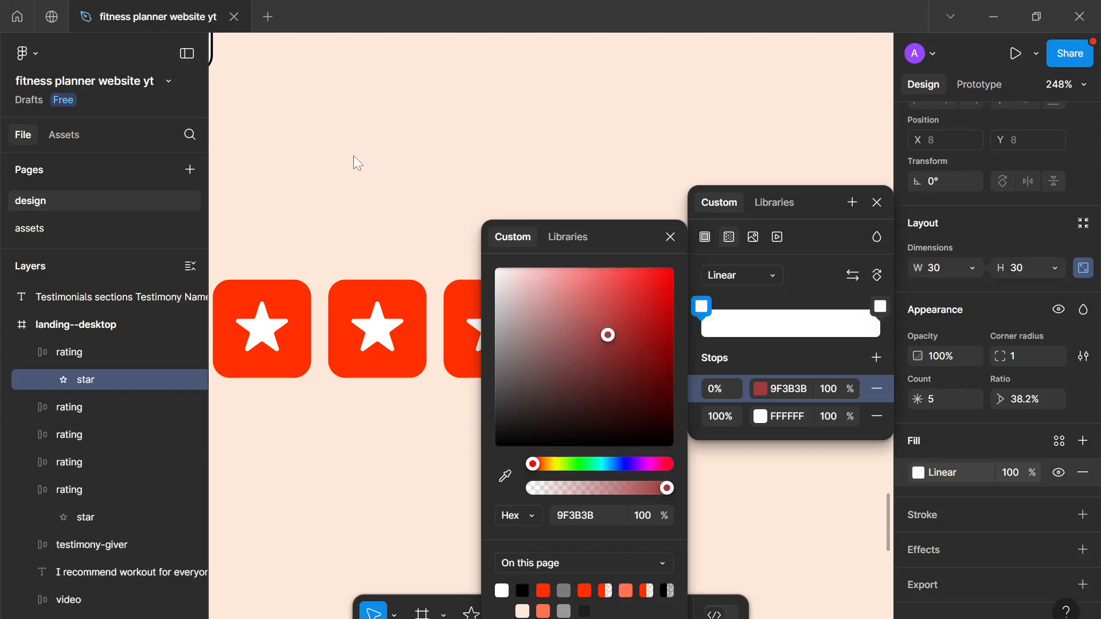
pyautogui.click(670, 237)
pyautogui.click(761, 417)
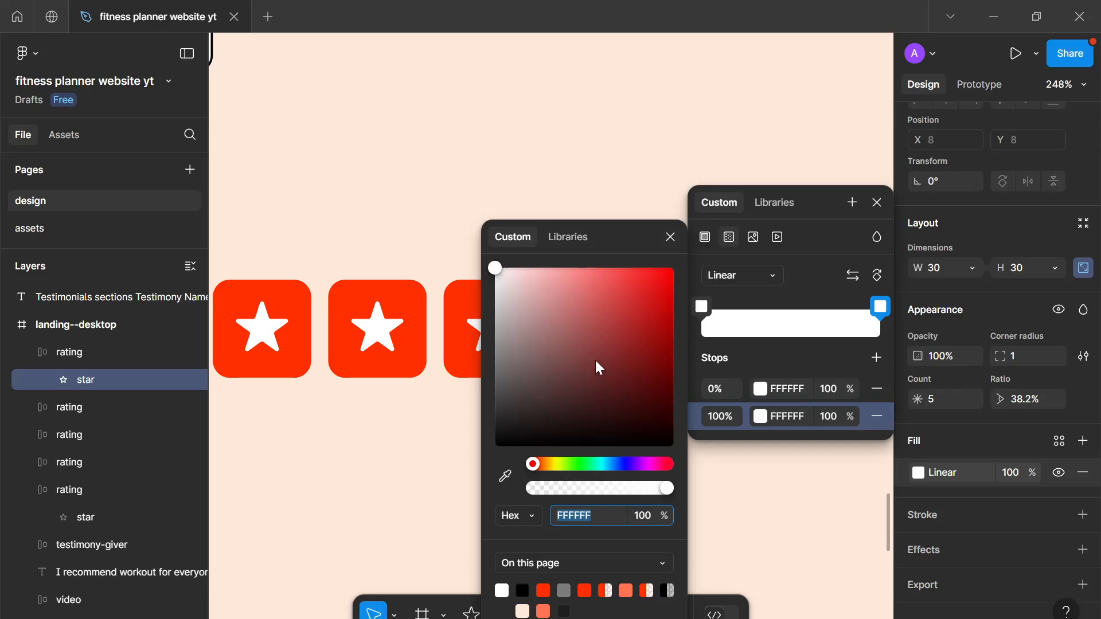
pyautogui.click(543, 590)
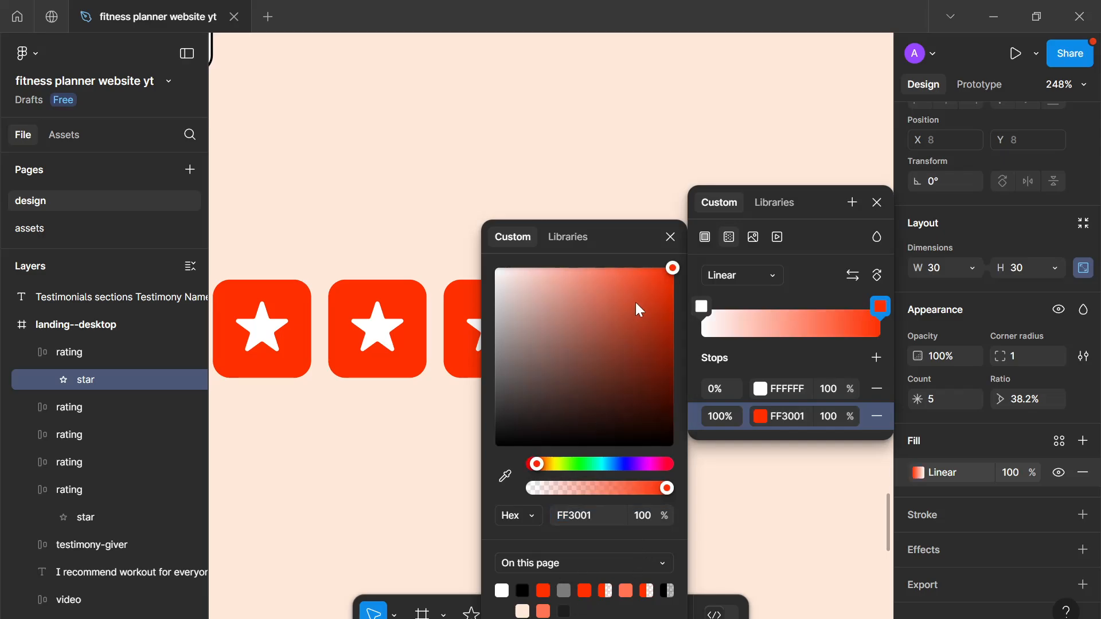
pyautogui.click(670, 237)
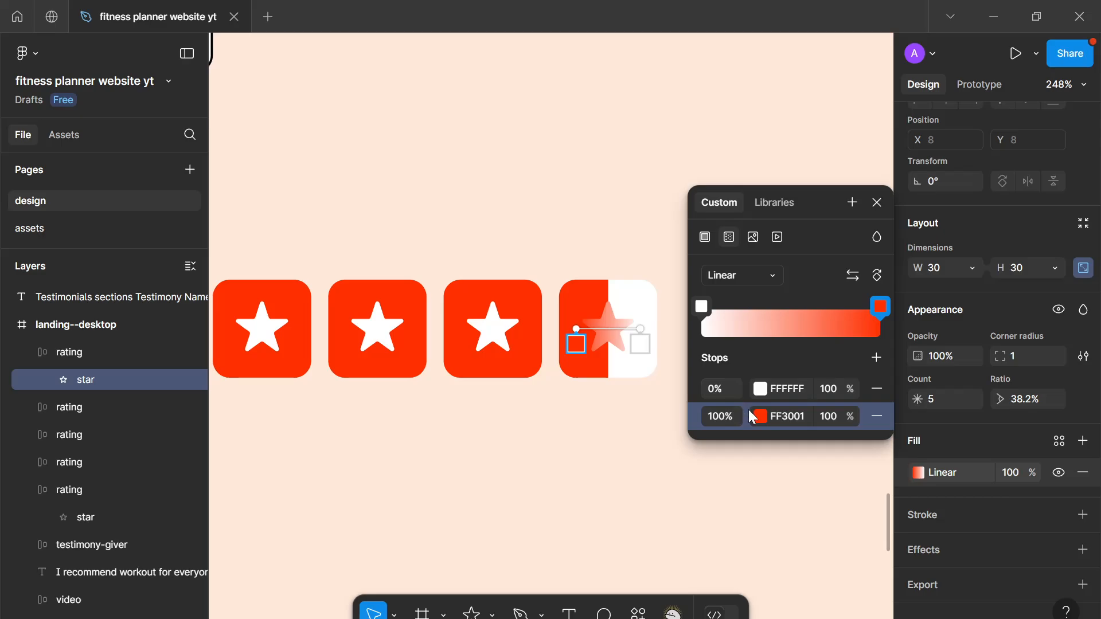
# Step: Position both the white and the orange gradient stops of the fifth star at 50%
pyautogui.click(718, 389)
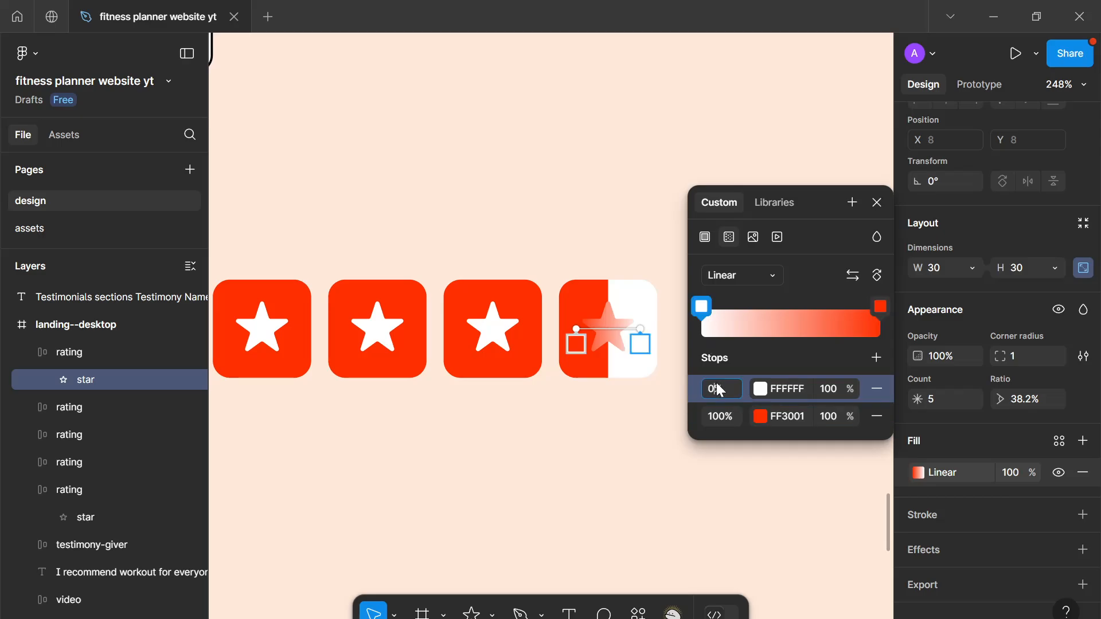
pyautogui.write('50')
pyautogui.click(723, 416)
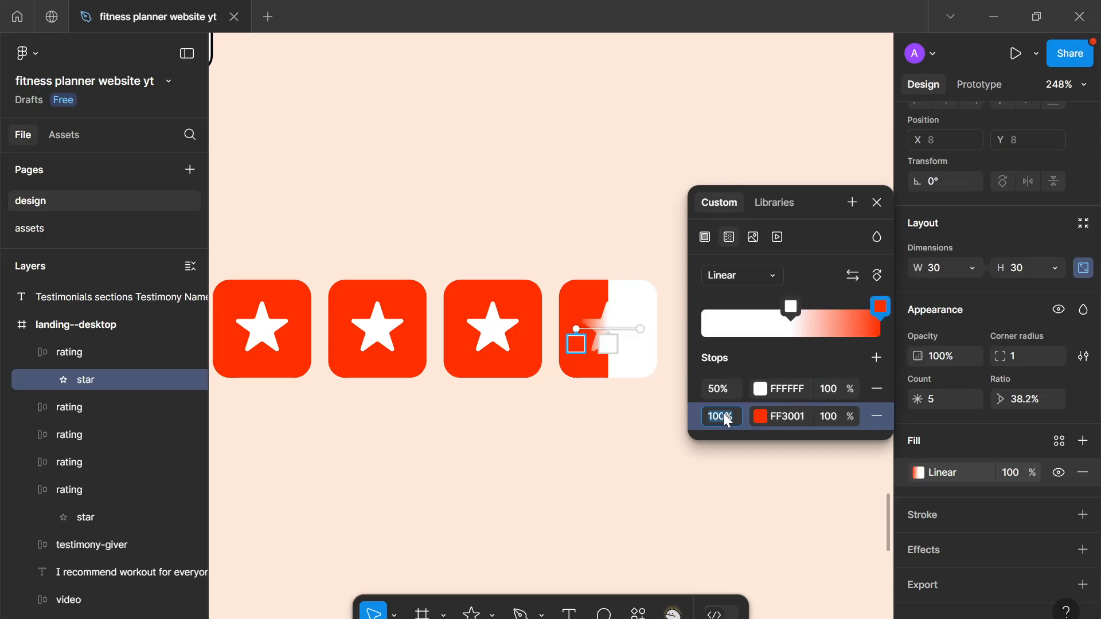
pyautogui.write('50')
pyautogui.press('Return')
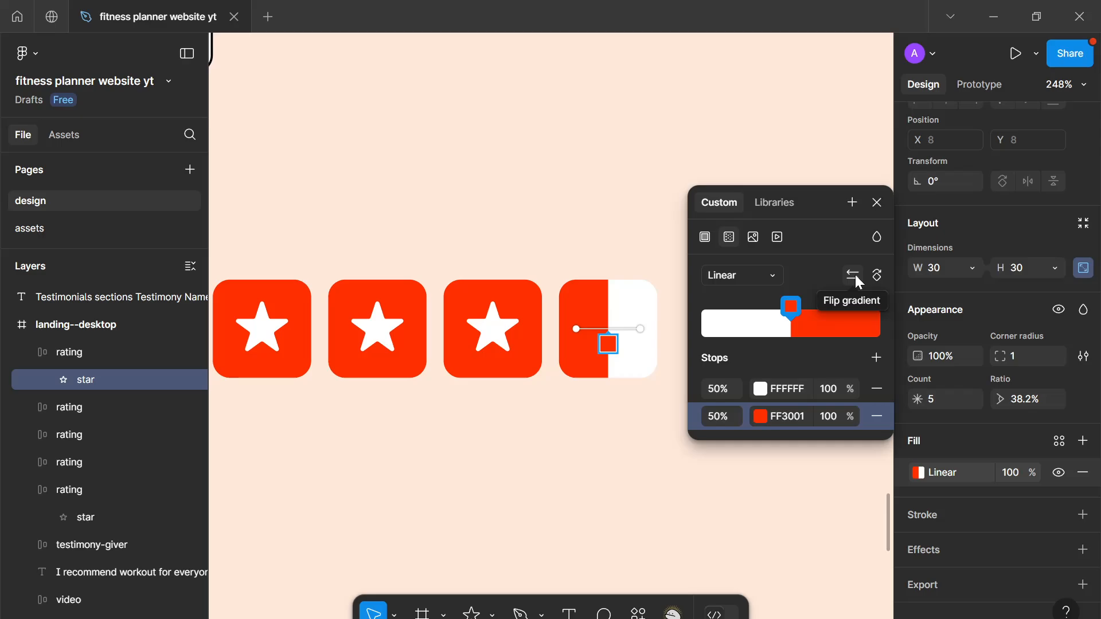
# Step: Move the fifth star's orange gradient stop out to 100% and close the fill settings
pyautogui.moveTo(784, 323); pyautogui.dragTo(912, 321)
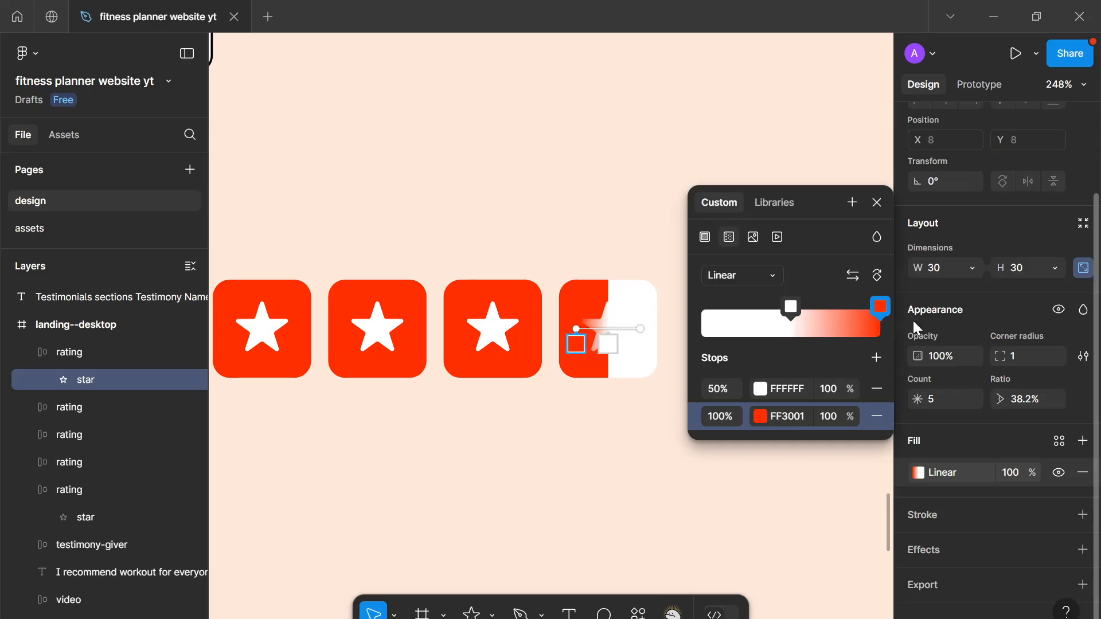
pyautogui.click(793, 308)
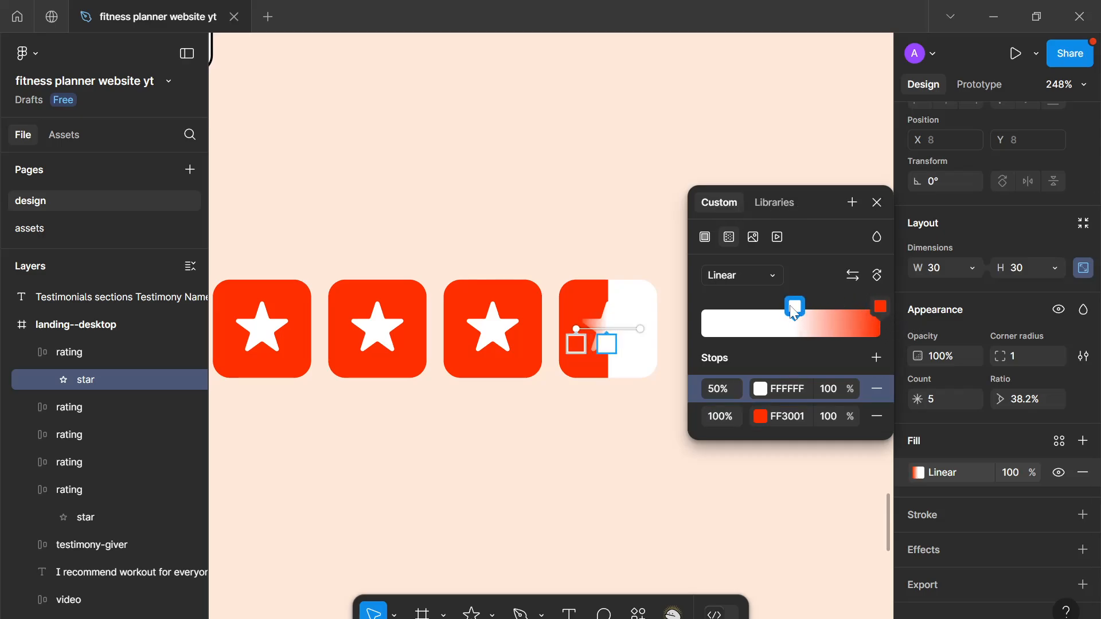
pyautogui.moveTo(793, 311)
pyautogui.mouseDown()
pyautogui.moveTo(817, 314)
pyautogui.moveTo(760, 316)
pyautogui.moveTo(794, 321)
pyautogui.mouseUp()
pyautogui.click(795, 321)
pyautogui.click(670, 236)
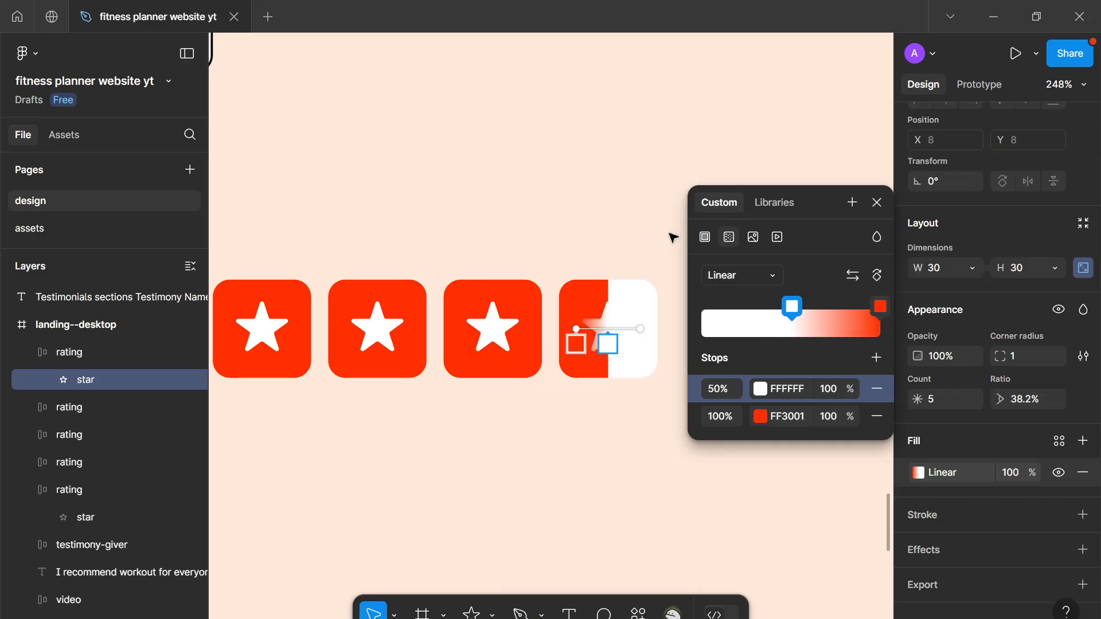
pyautogui.click(877, 202)
pyautogui.click(734, 376)
pyautogui.scroll(-5, 732, 378)
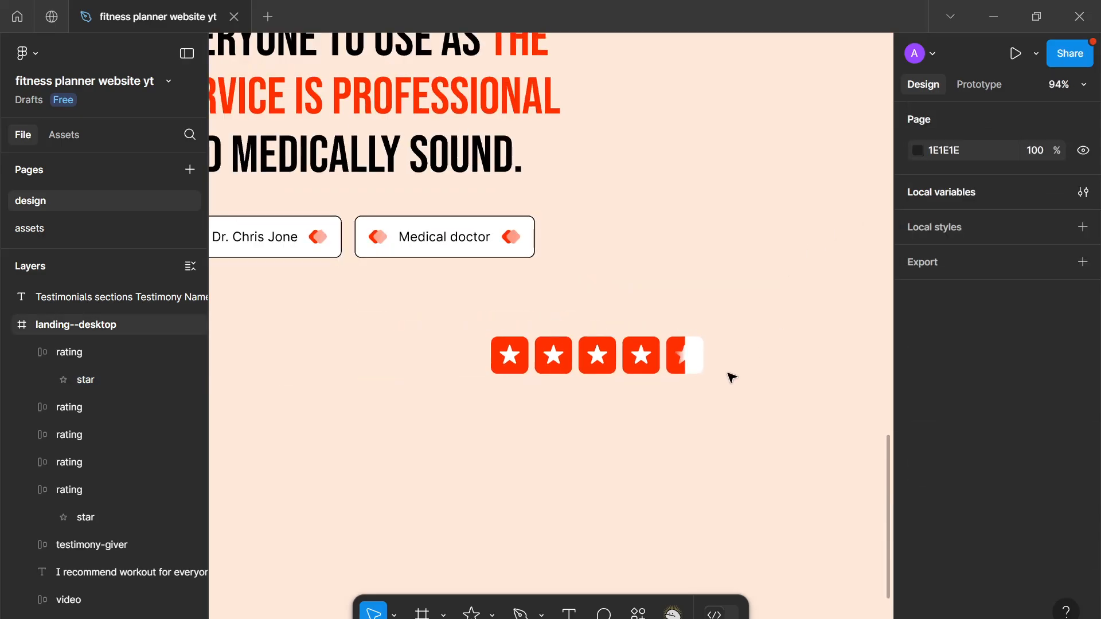
pyautogui.scroll(6, 731, 377)
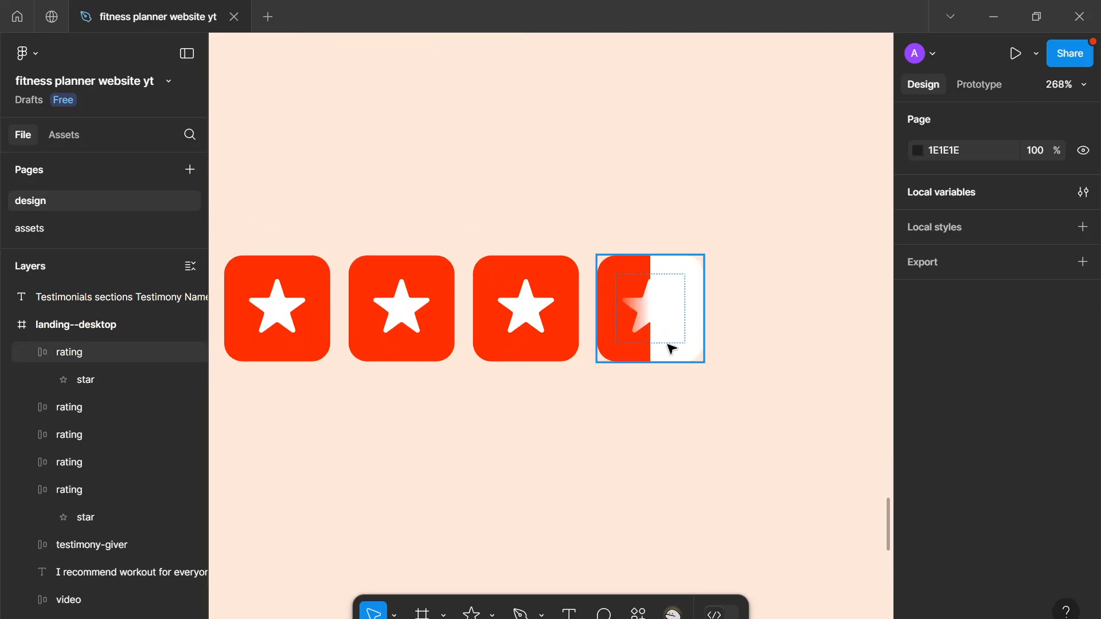
# Step: In the fifth star's linear gradient, move the white stop to 57% and the orange FF3001 stop ahead of it to 49%
pyautogui.click(671, 348)
pyautogui.scroll(-5, 1034, 421)
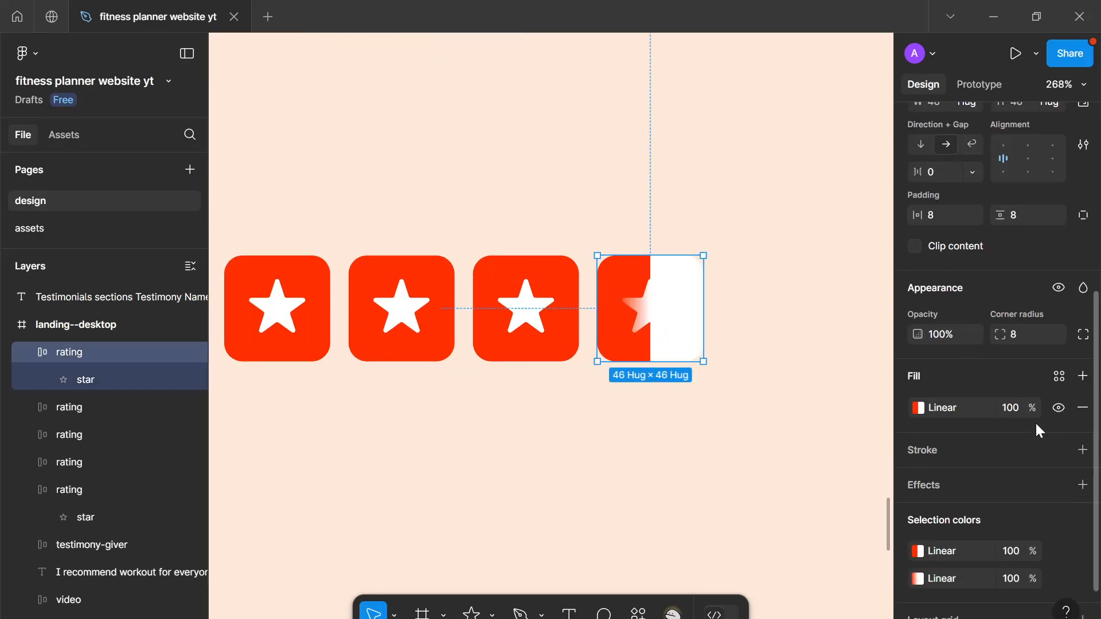
pyautogui.click(923, 580)
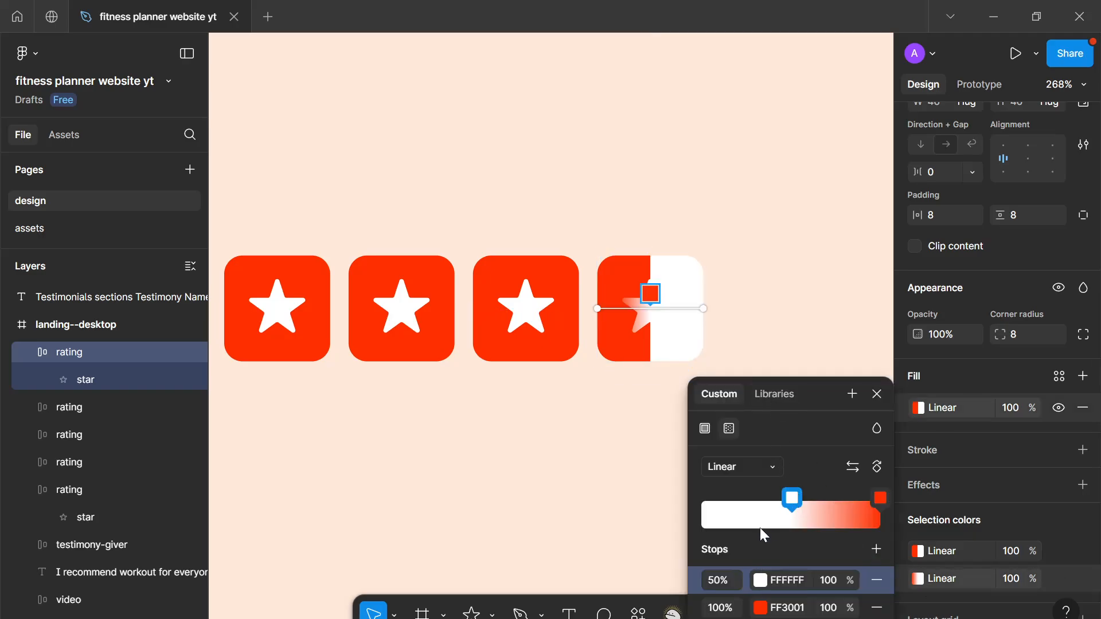
pyautogui.moveTo(791, 510); pyautogui.dragTo(864, 481)
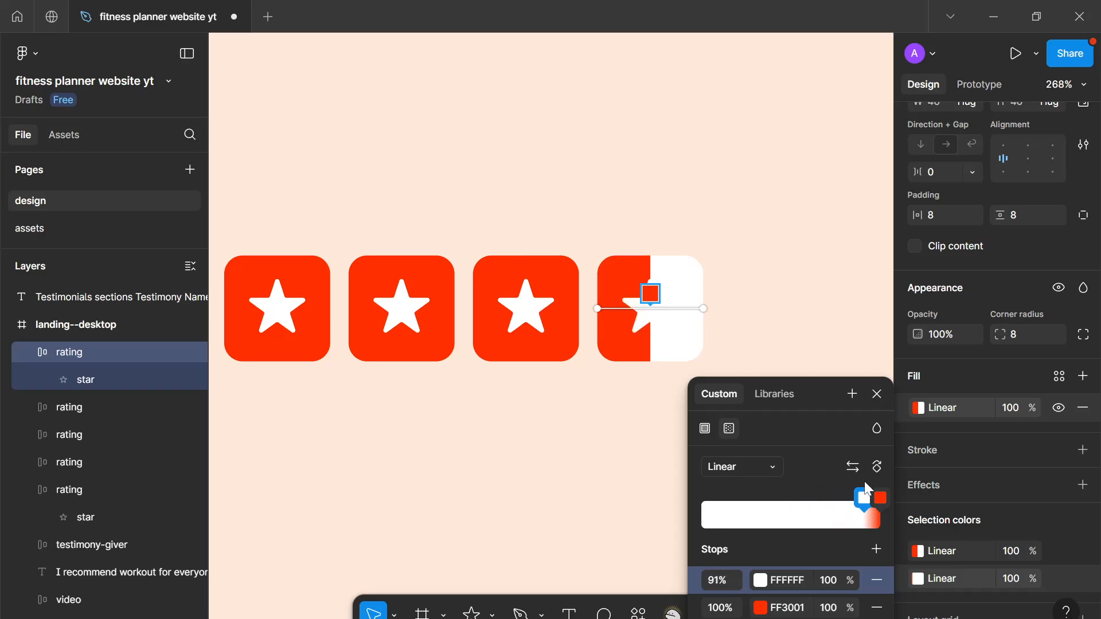
pyautogui.moveTo(808, 502); pyautogui.dragTo(804, 500)
pyautogui.moveTo(889, 497); pyautogui.dragTo(789, 526)
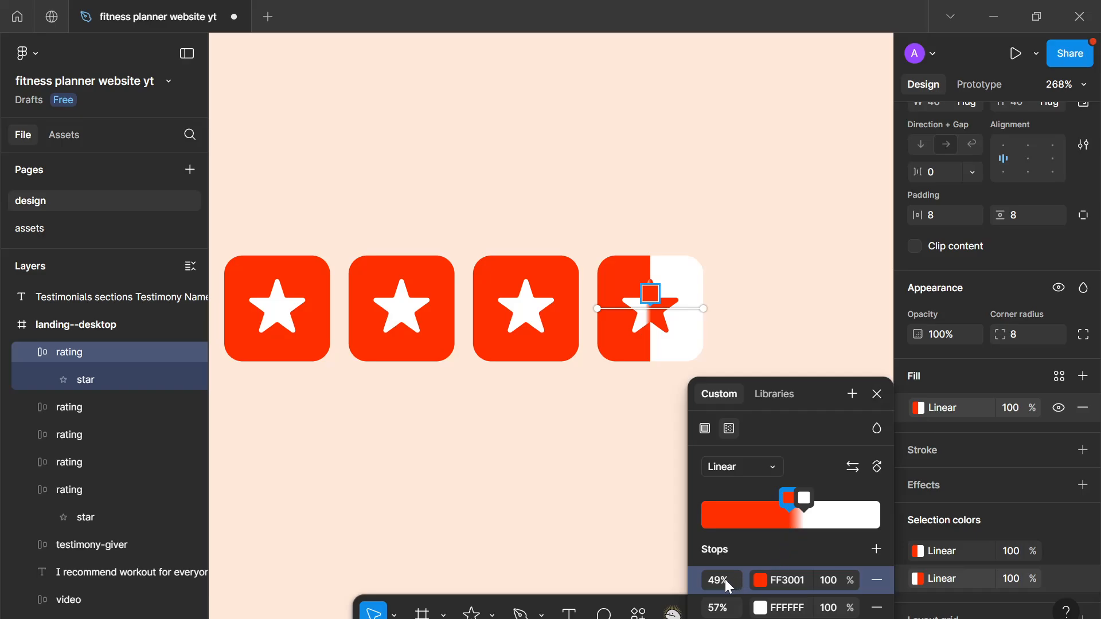
# Step: Set the fifth star's orange gradient stop to 50% and its white stop to 51%, and close the fill settings
pyautogui.press('Up')
pyautogui.click(717, 607)
pyautogui.write('51')
pyautogui.press('Return')
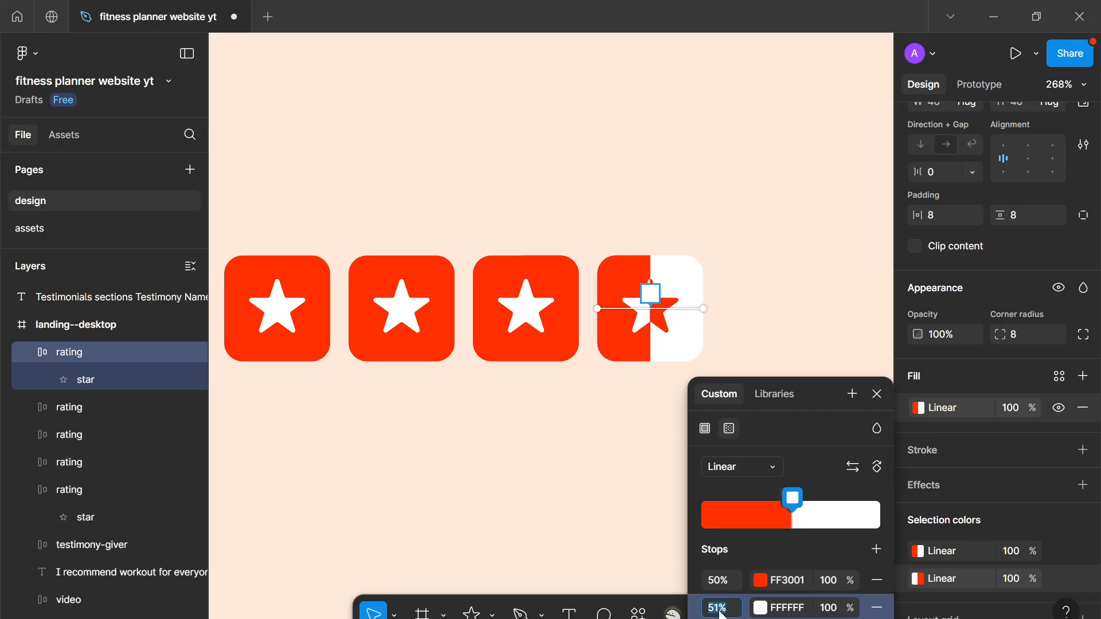
pyautogui.press('Escape')
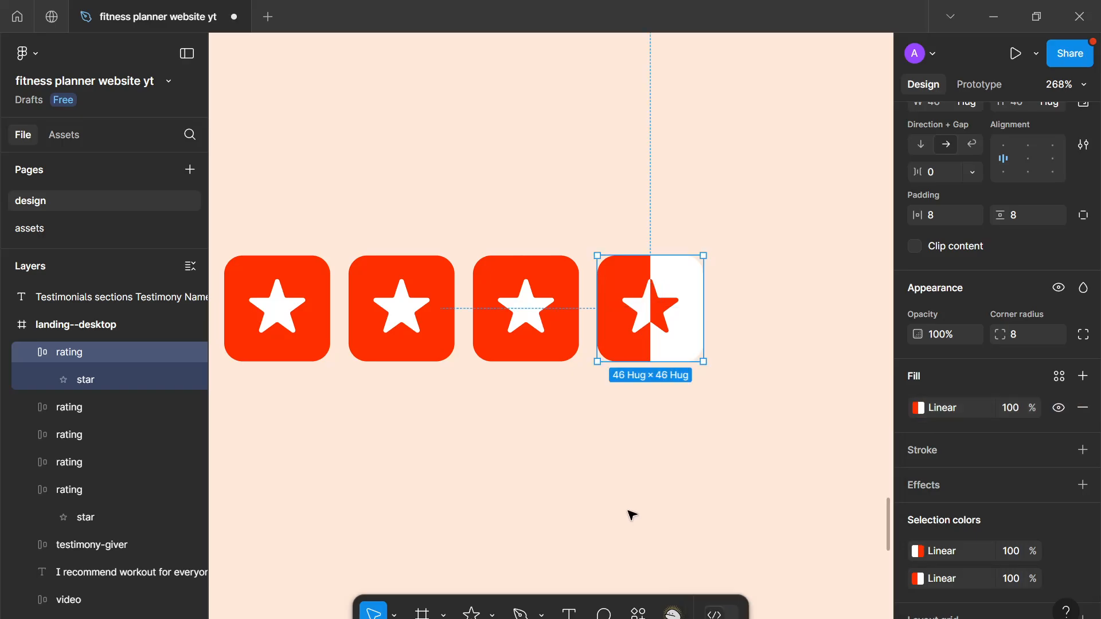
pyautogui.press('Escape')
# Step: Add a black 000000 inside stroke of weight 1 to the half-filled fifth rating tile
pyautogui.scroll(-3, 638, 502)
pyautogui.click(650, 395)
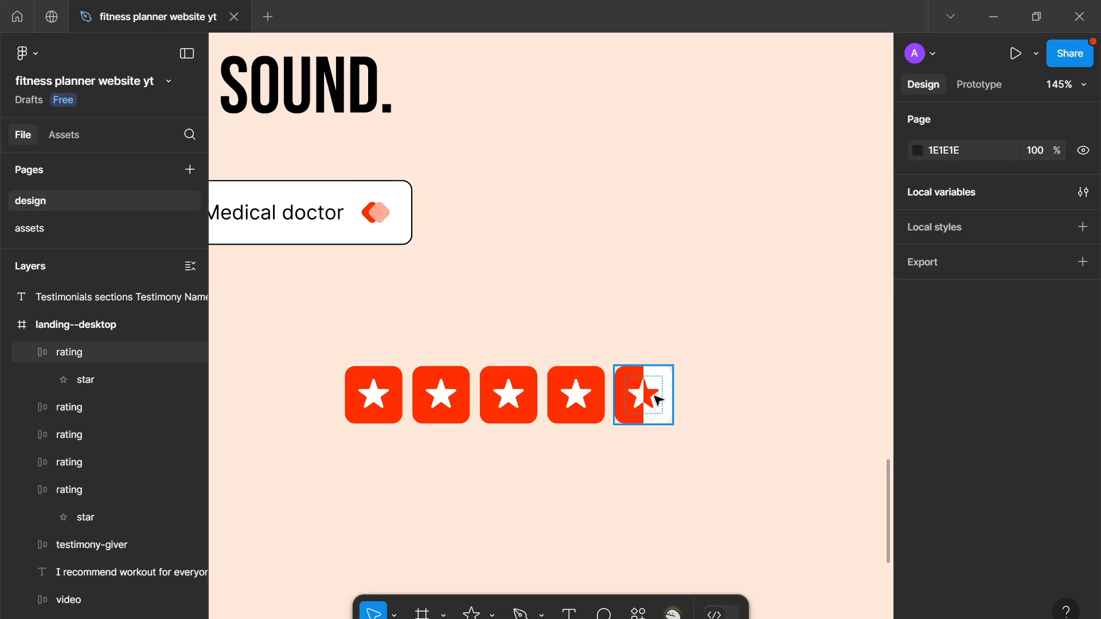
pyautogui.scroll(-5, 979, 507)
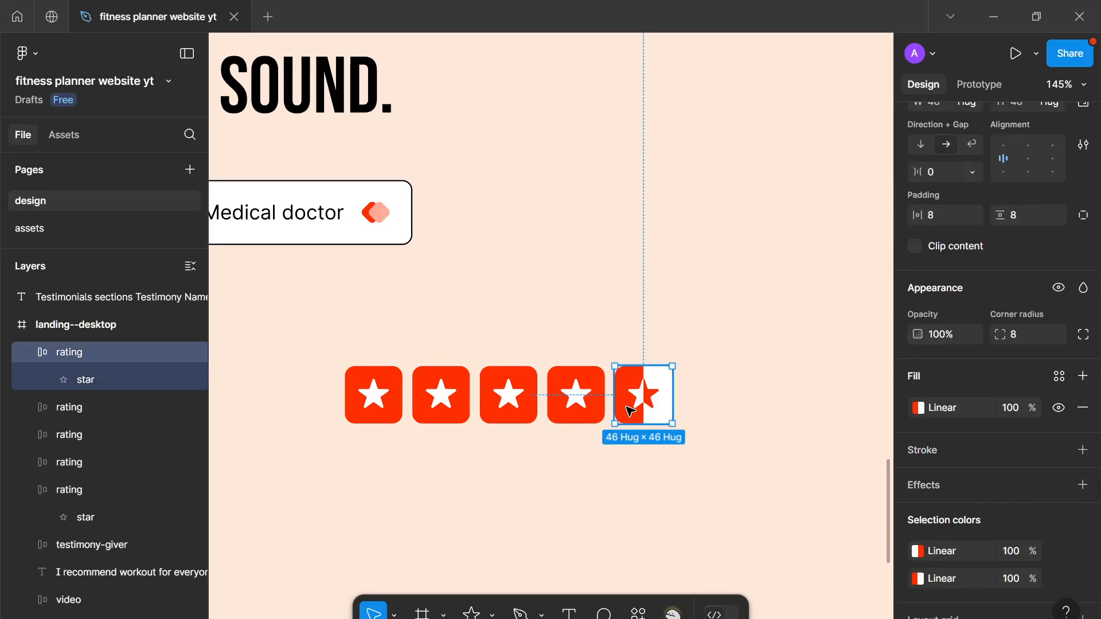
pyautogui.scroll(4, 717, 382)
pyautogui.scroll(8, 716, 382)
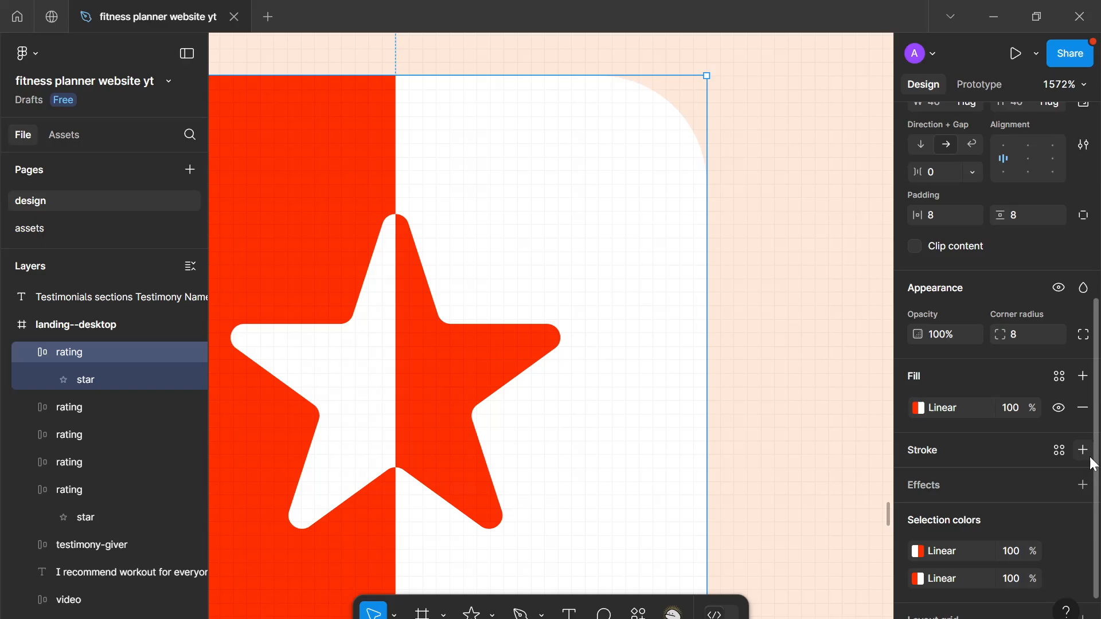
pyautogui.click(1082, 450)
pyautogui.click(918, 481)
pyautogui.scroll(-6, 593, 393)
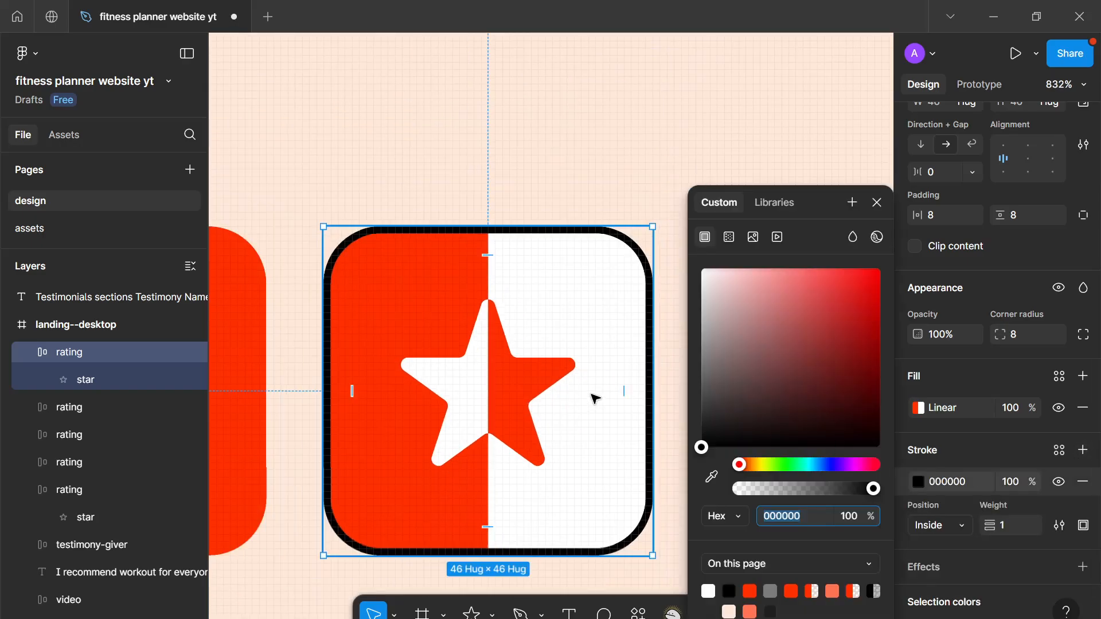
pyautogui.click(545, 507)
pyautogui.scroll(-7, 555, 493)
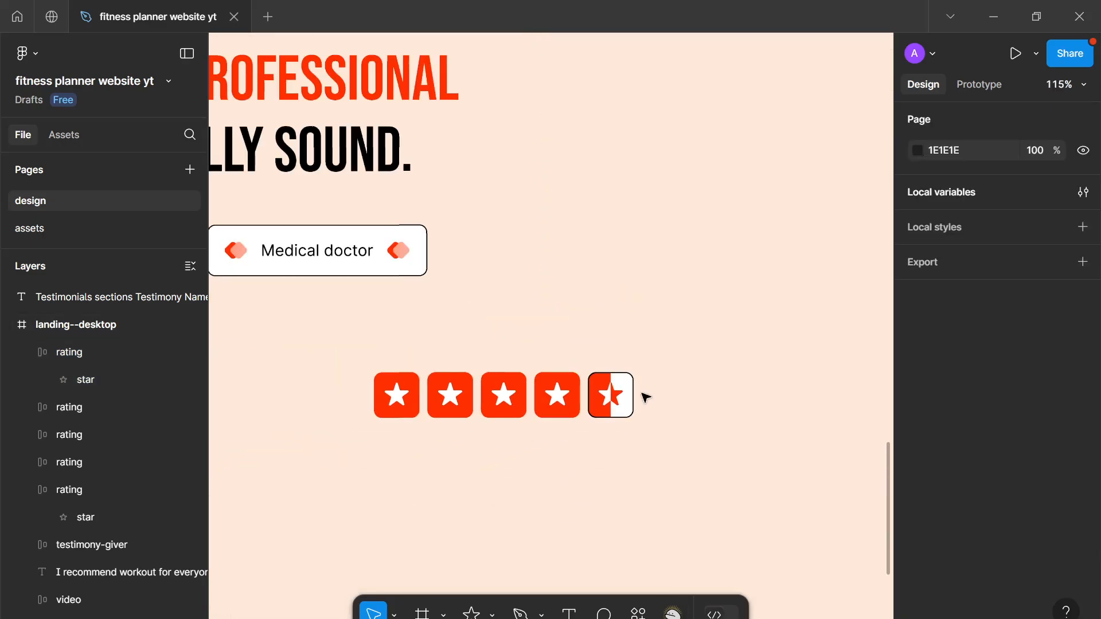
# Step: Add a black stroke to the four solid orange rating tiles together, matching the outline of the fifth
pyautogui.click(579, 406)
pyautogui.keyDown('shift'); pyautogui.click(555, 403); pyautogui.keyUp('shift')
pyautogui.keyDown('shift'); pyautogui.click(523, 404); pyautogui.keyUp('shift')
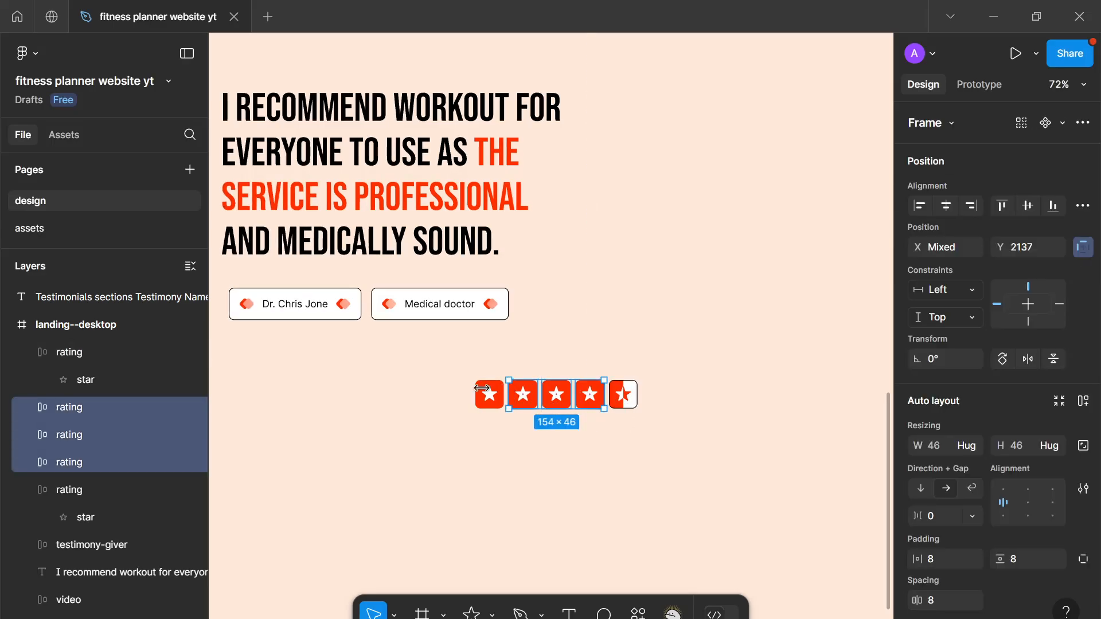
pyautogui.keyDown('shift'); pyautogui.click(494, 403); pyautogui.keyUp('shift')
pyautogui.scroll(-7, 998, 510)
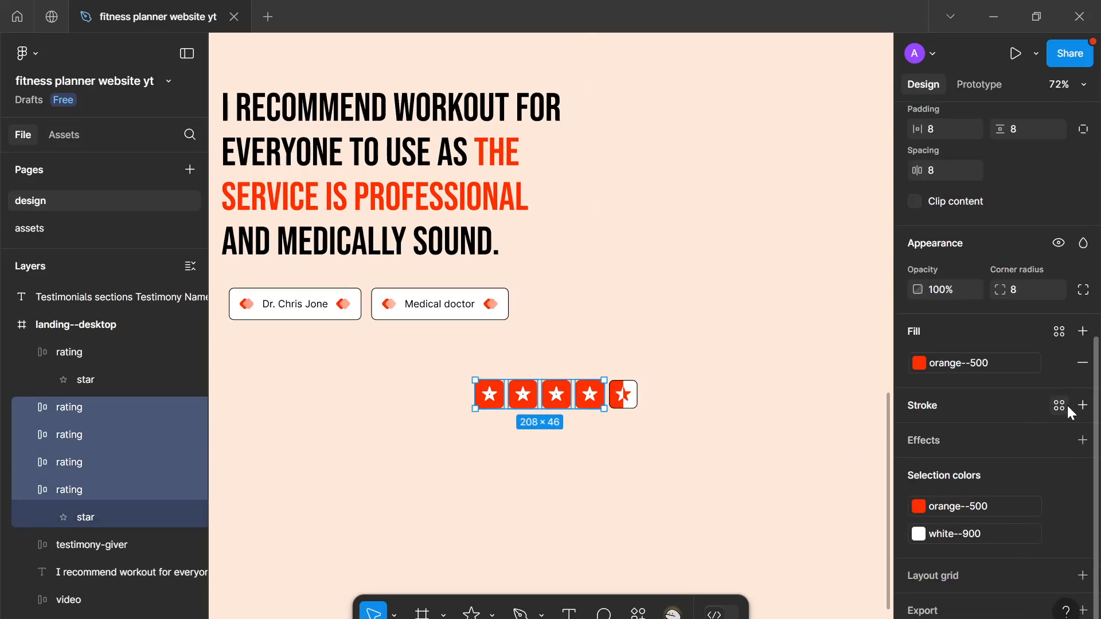
pyautogui.click(1077, 407)
pyautogui.click(917, 433)
pyautogui.click(603, 492)
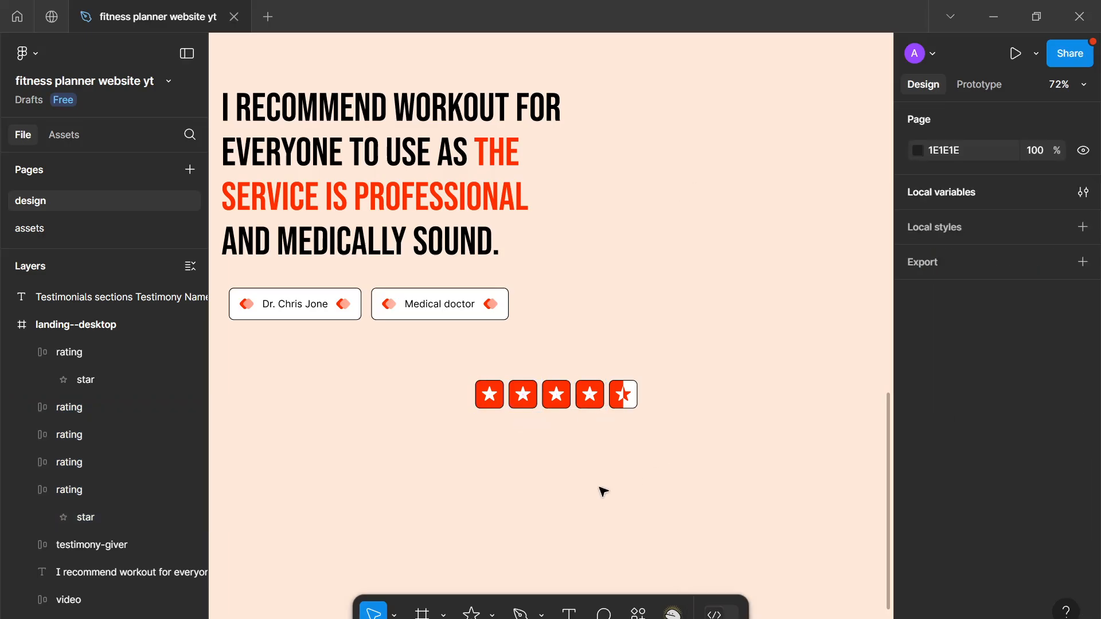
# Step: Wrap all five rating tiles in one horizontal auto layout frame
pyautogui.scroll(-5, 603, 492)
pyautogui.scroll(3, 596, 488)
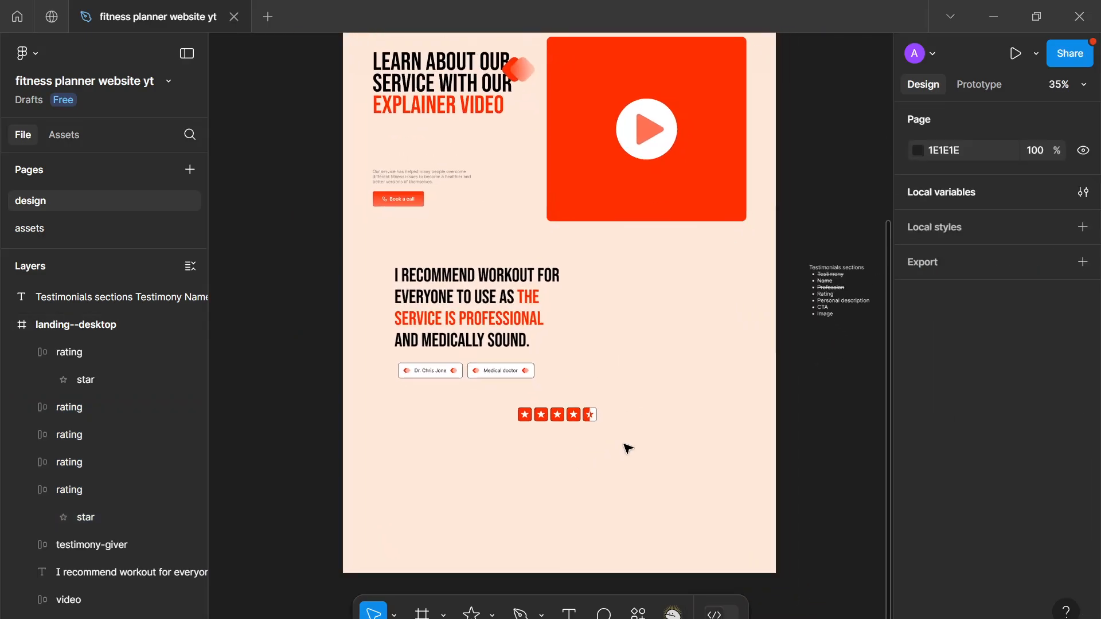
pyautogui.moveTo(625, 442); pyautogui.dragTo(467, 394)
pyautogui.hotkey('shift', 'a')
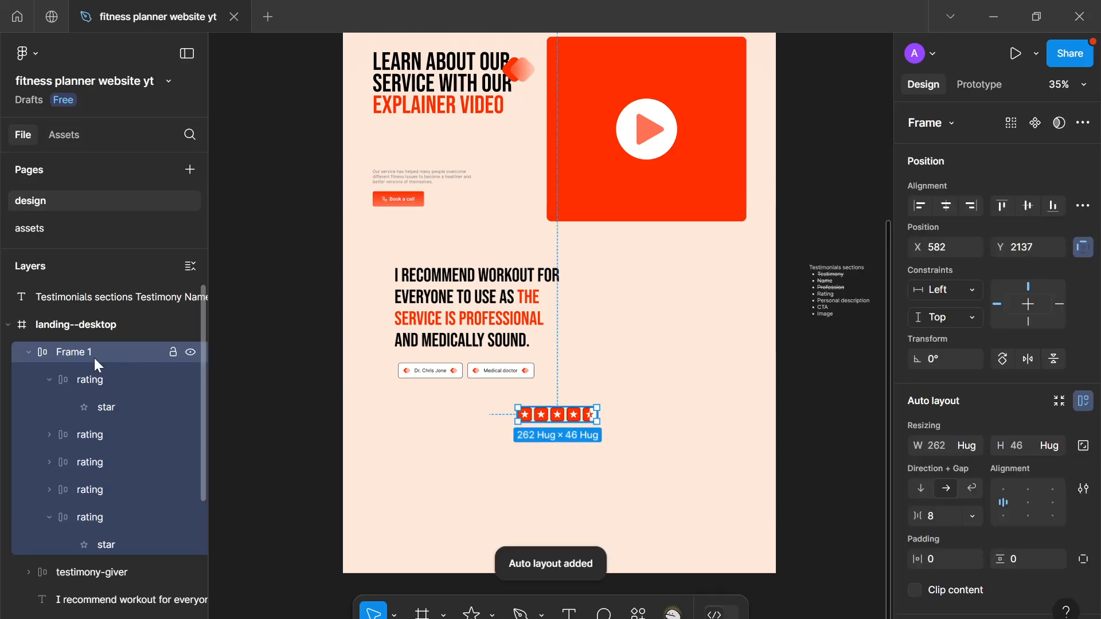
# Step: Rename the new auto layout frame to rating-points and move it beneath the name and profession tags at X 131, Y 2077
pyautogui.doubleClick(88, 354)
pyautogui.write('rating')
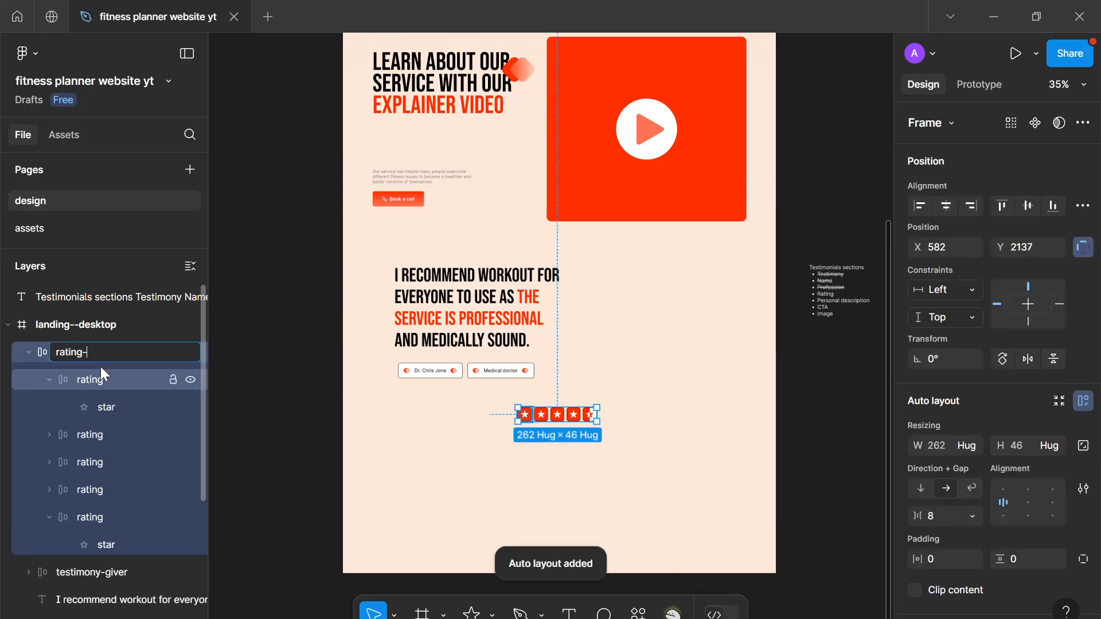
pyautogui.write('--')
pyautogui.press('BackSpace')
pyautogui.write('poi')
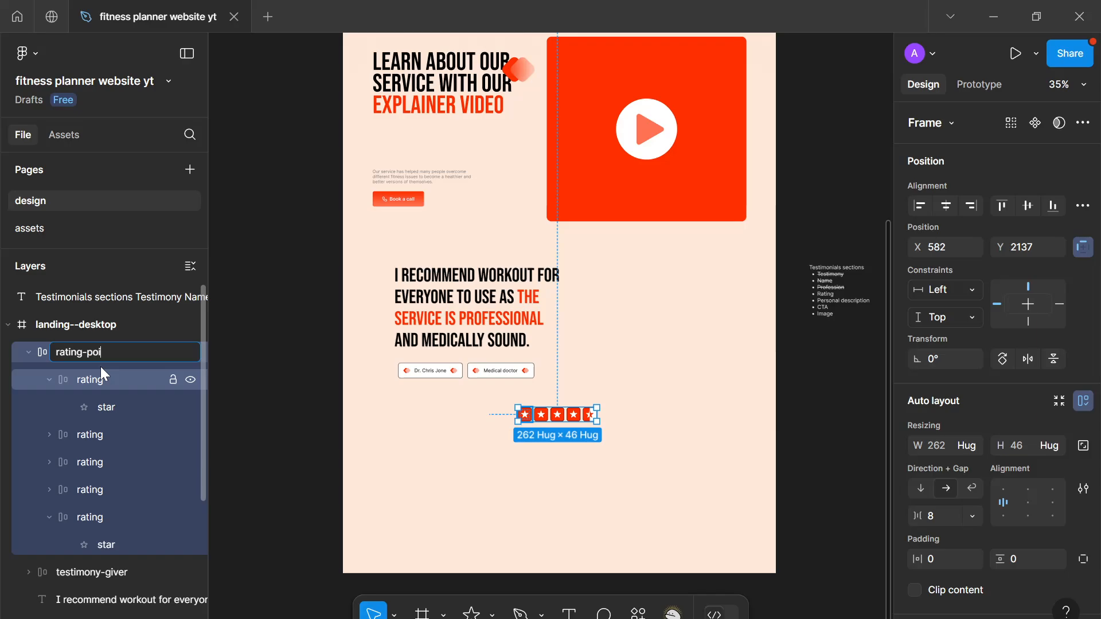
pyautogui.write('nts')
pyautogui.press('Return')
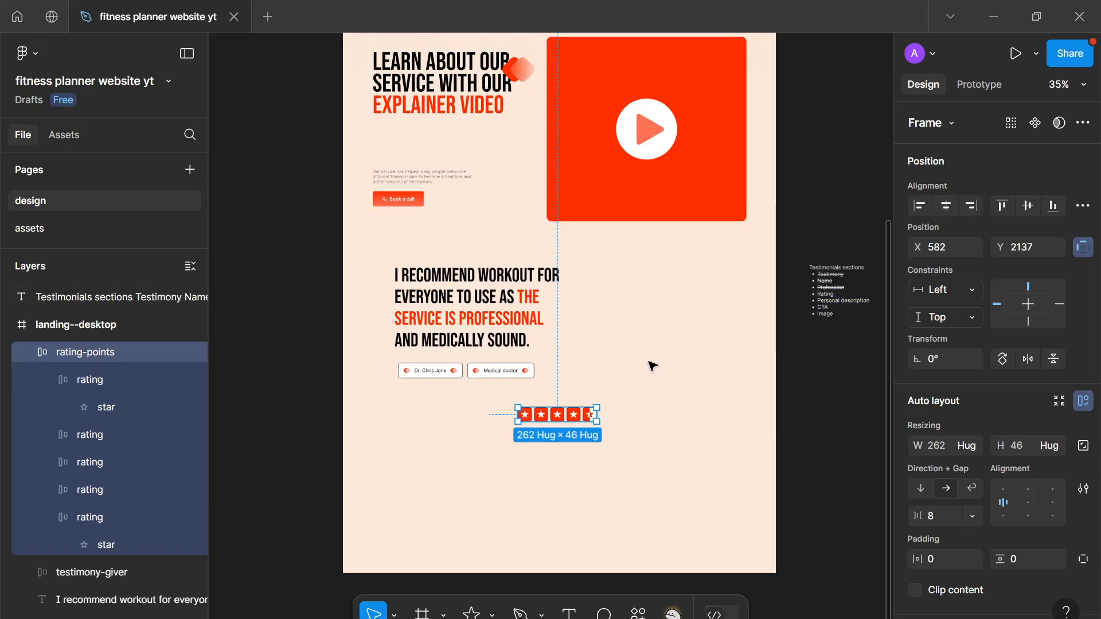
pyautogui.click(640, 393)
pyautogui.moveTo(590, 417); pyautogui.dragTo(440, 405)
# Step: Strike through the Rating item in the Testimonials sections checklist beside the page and close the type settings
pyautogui.scroll(10, 582, 383)
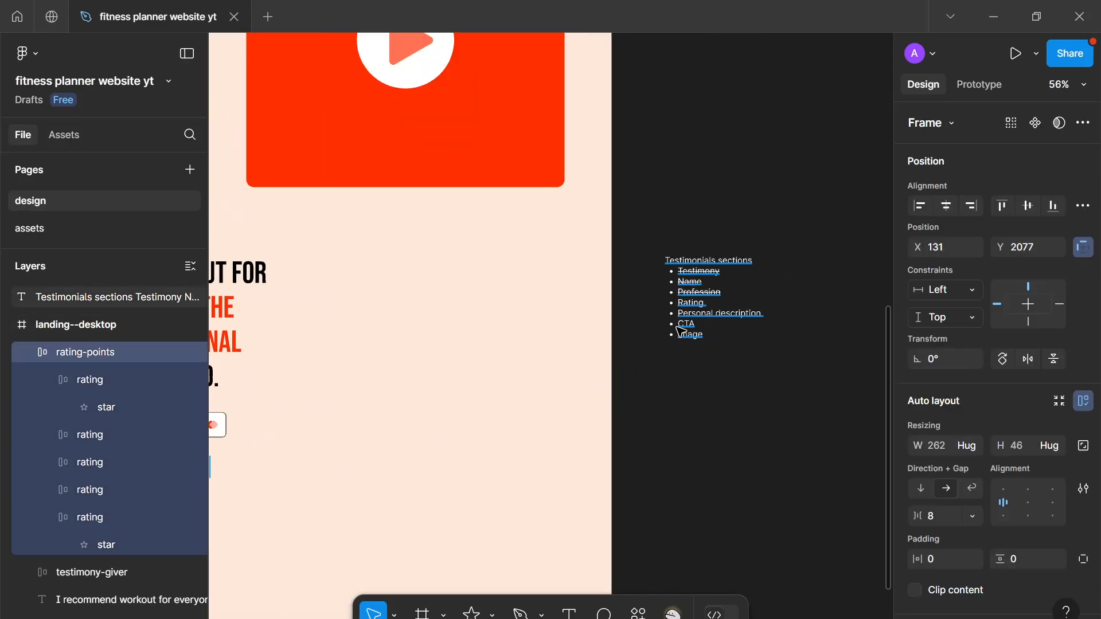
pyautogui.moveTo(698, 301); pyautogui.dragTo(616, 326)
pyautogui.click(620, 313)
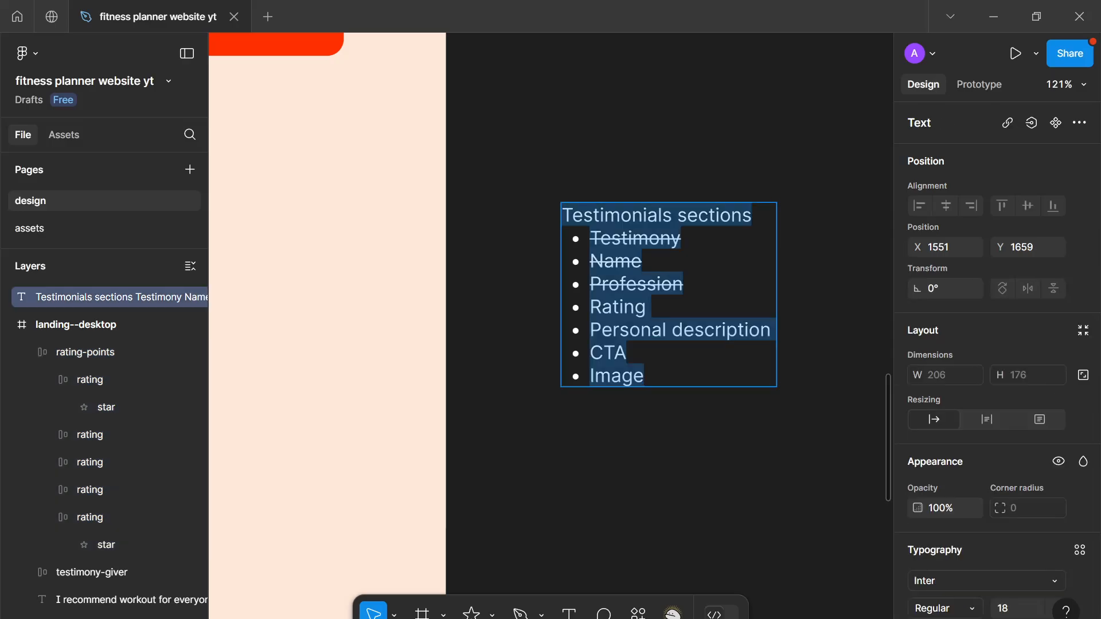
pyautogui.doubleClick(619, 309)
pyautogui.scroll(-5, 1022, 439)
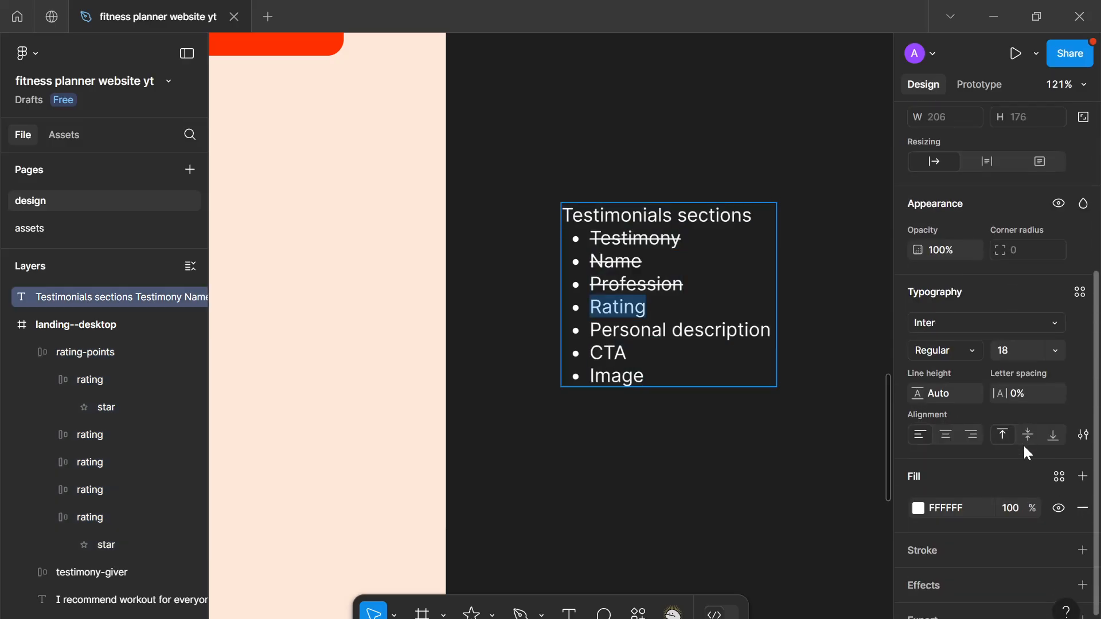
pyautogui.click(1081, 440)
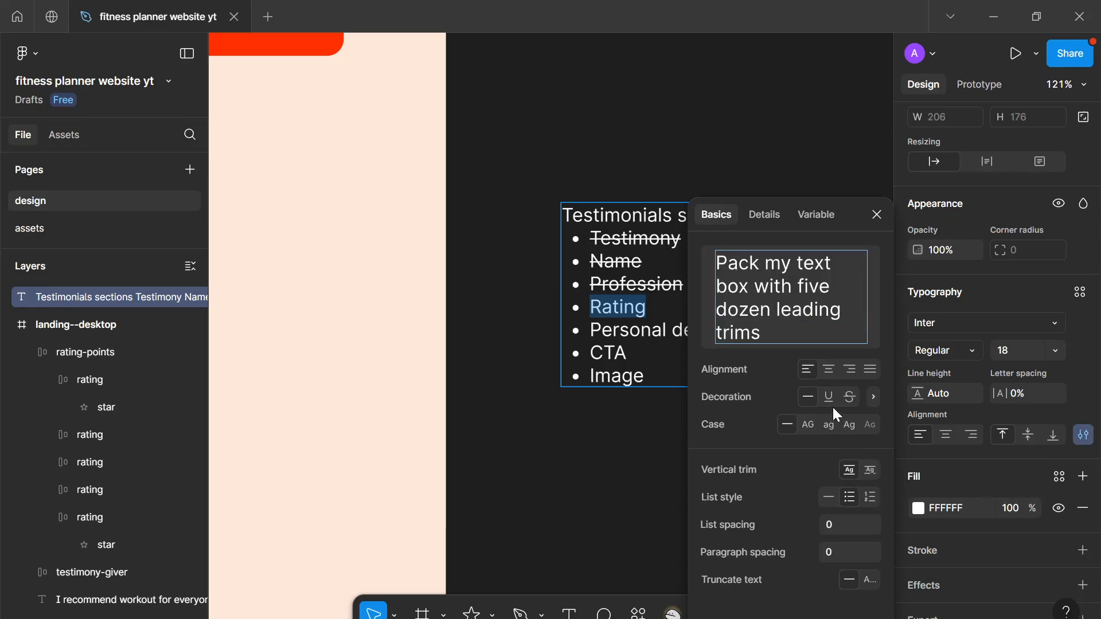
pyautogui.click(849, 397)
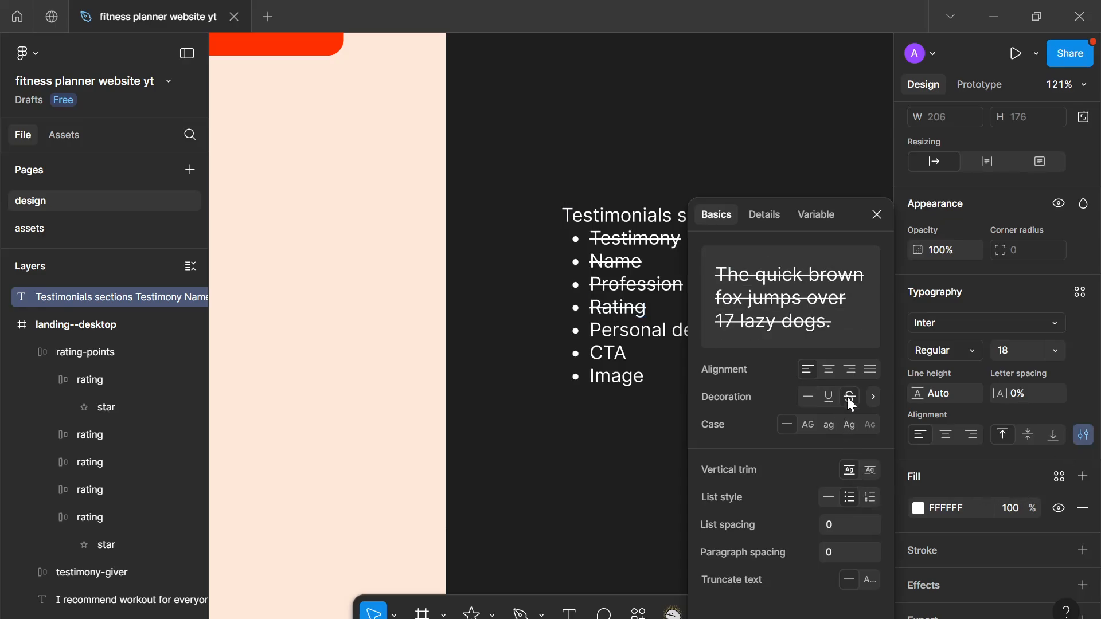
pyautogui.click(877, 215)
pyautogui.scroll(2, 460, 409)
pyautogui.moveTo(460, 409); pyautogui.dragTo(602, 413)
pyautogui.scroll(-5, 648, 427)
pyautogui.moveTo(574, 329)
pyautogui.mouseDown()
pyautogui.moveTo(540, 322)
pyautogui.moveTo(588, 331)
pyautogui.mouseUp()
pyautogui.moveTo(344, 221); pyautogui.dragTo(524, 227)
pyautogui.scroll(1, 524, 227)
pyautogui.scroll(1, 525, 227)
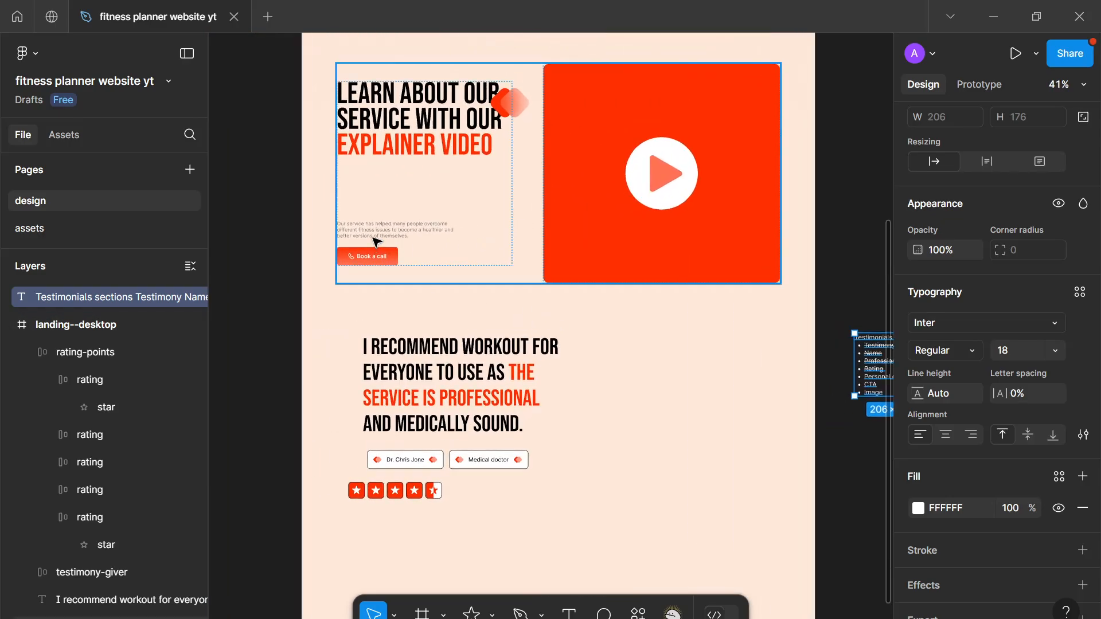
# Step: Duplicate the explainer section's description and Book a call group and place the copy below the testimonial's star rating
pyautogui.doubleClick(373, 238)
pyautogui.moveTo(743, 369); pyautogui.dragTo(612, 348)
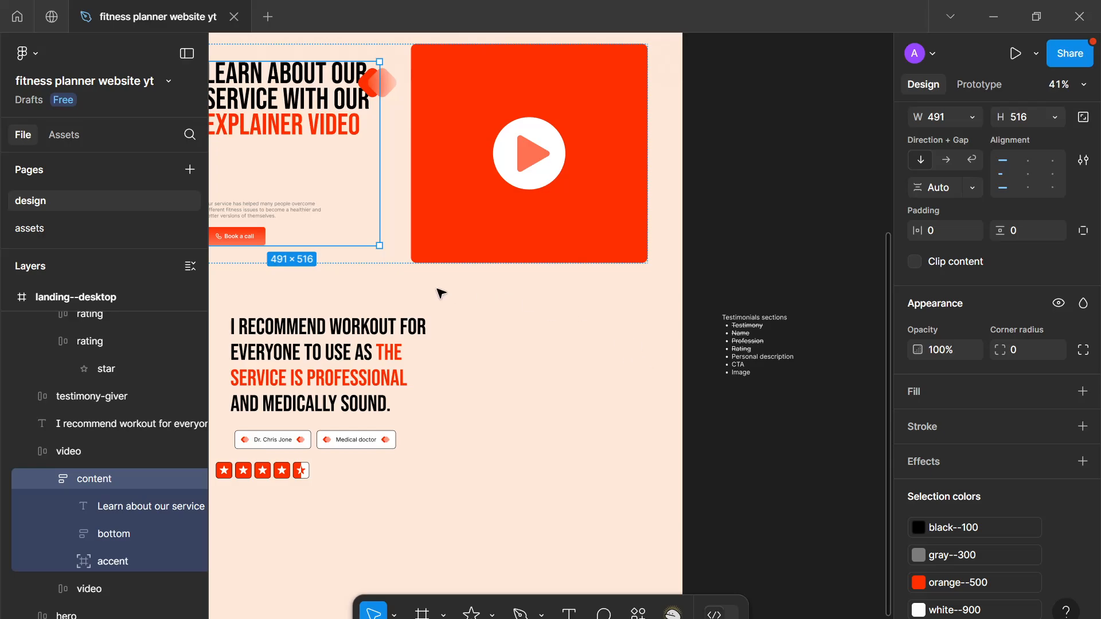
pyautogui.scroll(1, 430, 288)
pyautogui.moveTo(420, 287); pyautogui.dragTo(565, 326)
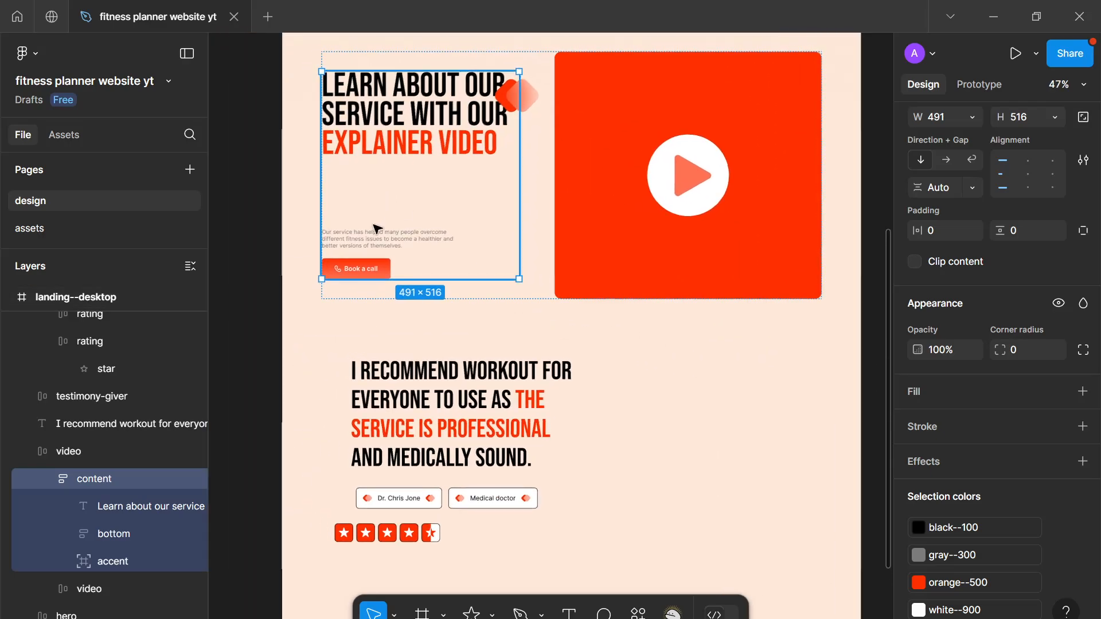
pyautogui.click(374, 257)
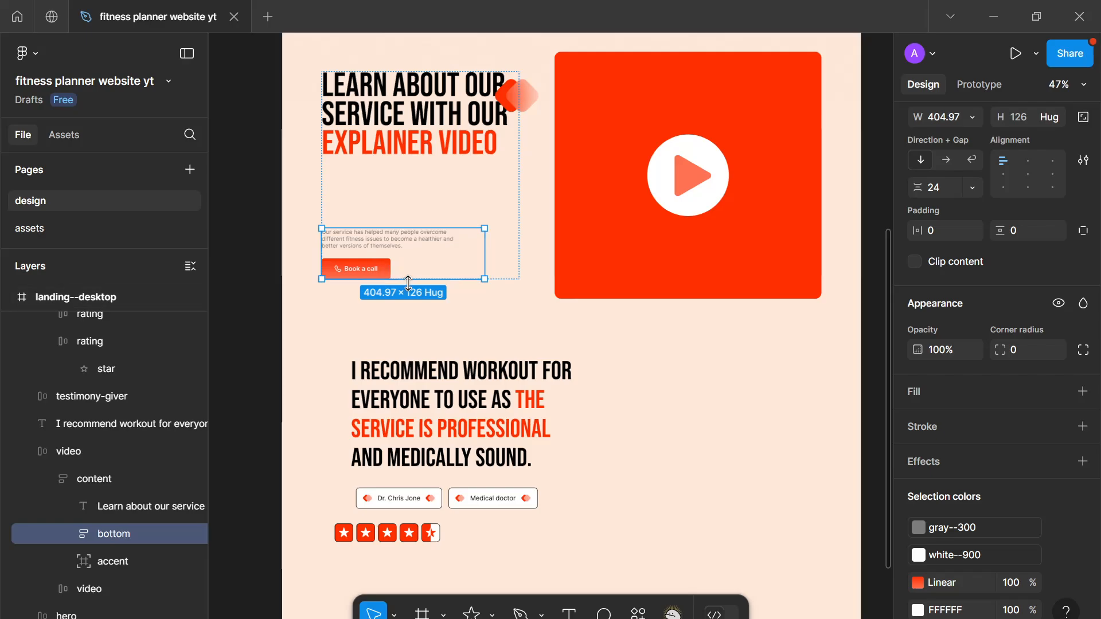
pyautogui.scroll(-5, 410, 265)
pyautogui.scroll(1, 440, 155)
pyautogui.moveTo(440, 155); pyautogui.dragTo(481, 416)
pyautogui.scroll(-1, 446, 324)
pyautogui.hotkey('ctrl', 'd')
pyautogui.scroll(-3, 440, 364)
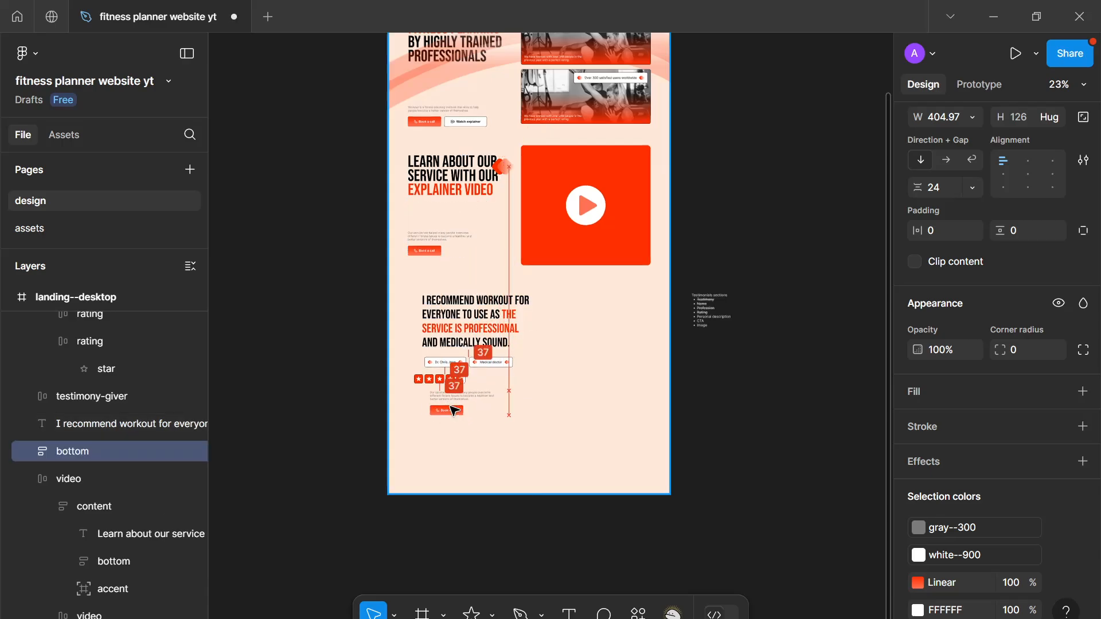
# Step: Replace the copied paragraph with the doctor's name followed by "is a renowned medical doctor experienced in the field of fitness and physical care"
pyautogui.scroll(8, 480, 416)
pyautogui.doubleClick(460, 356)
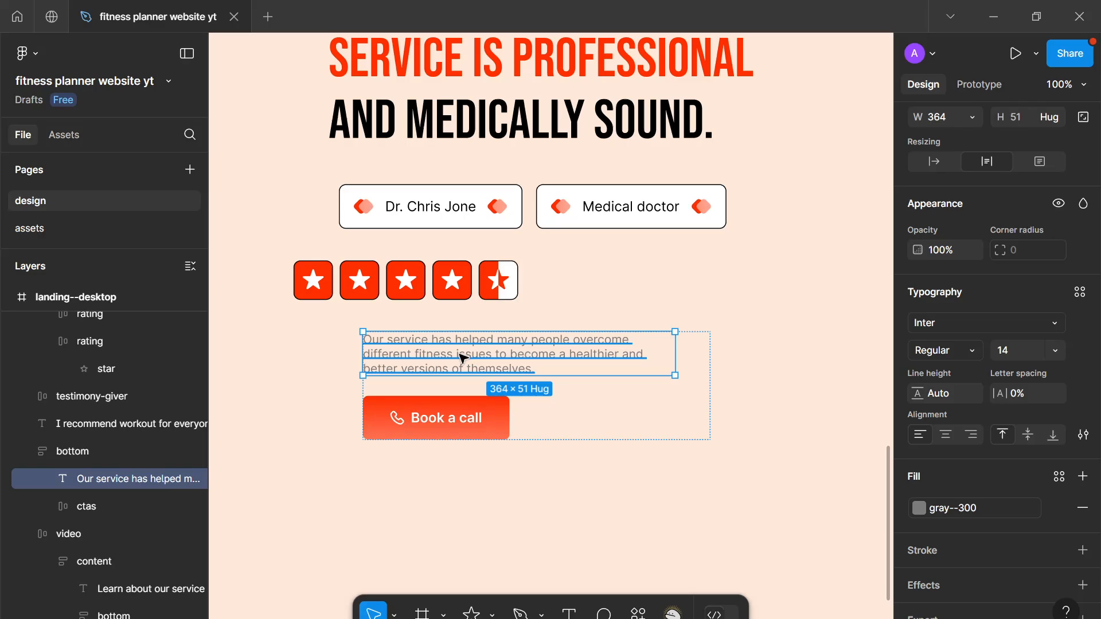
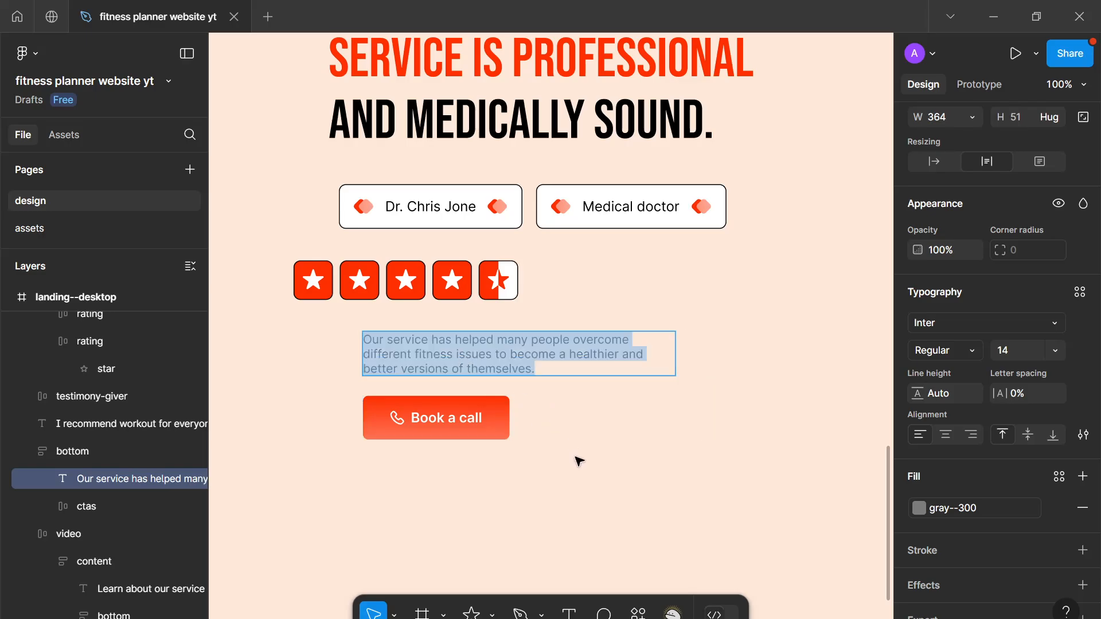
pyautogui.scroll(3, 579, 460)
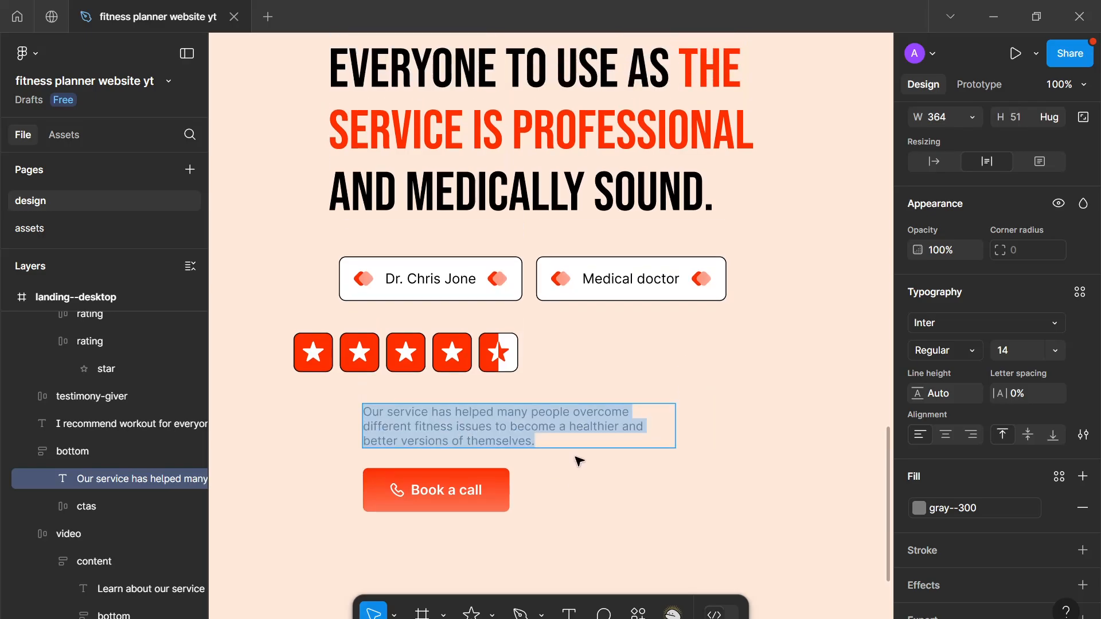
pyautogui.write('Dr. ')
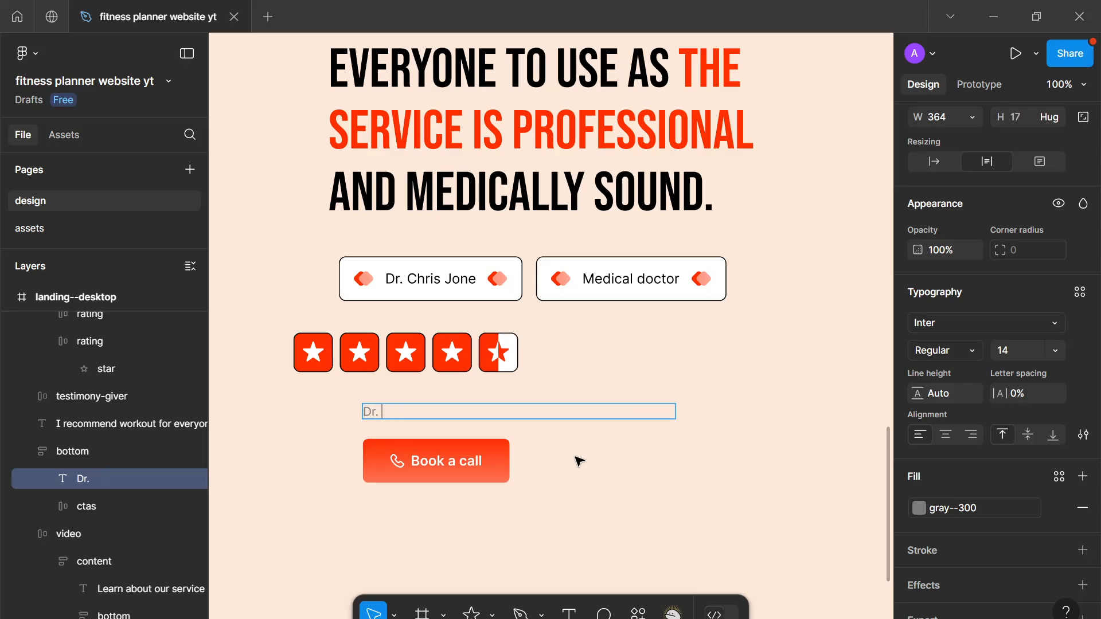
pyautogui.write('Chris Jone is a r')
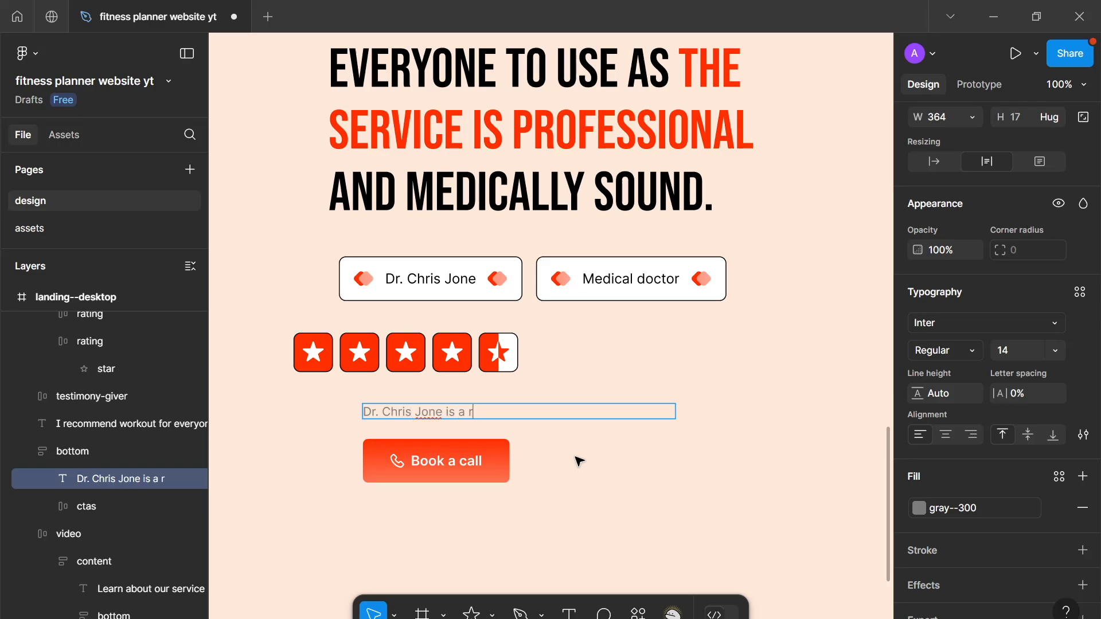
pyautogui.write('enowned me')
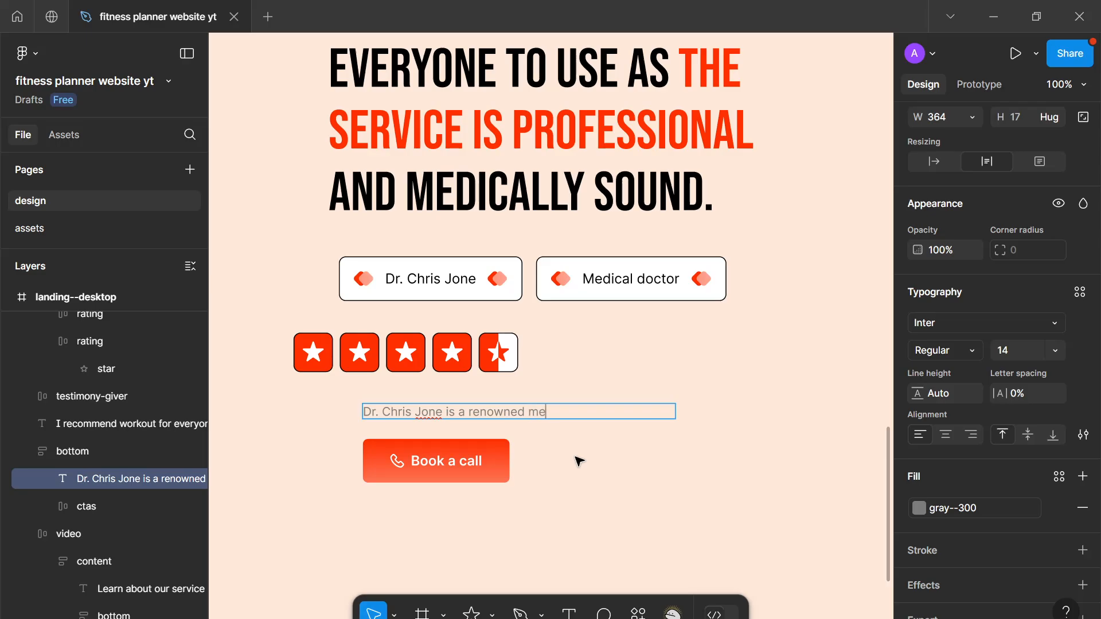
pyautogui.write('dical doctor experi')
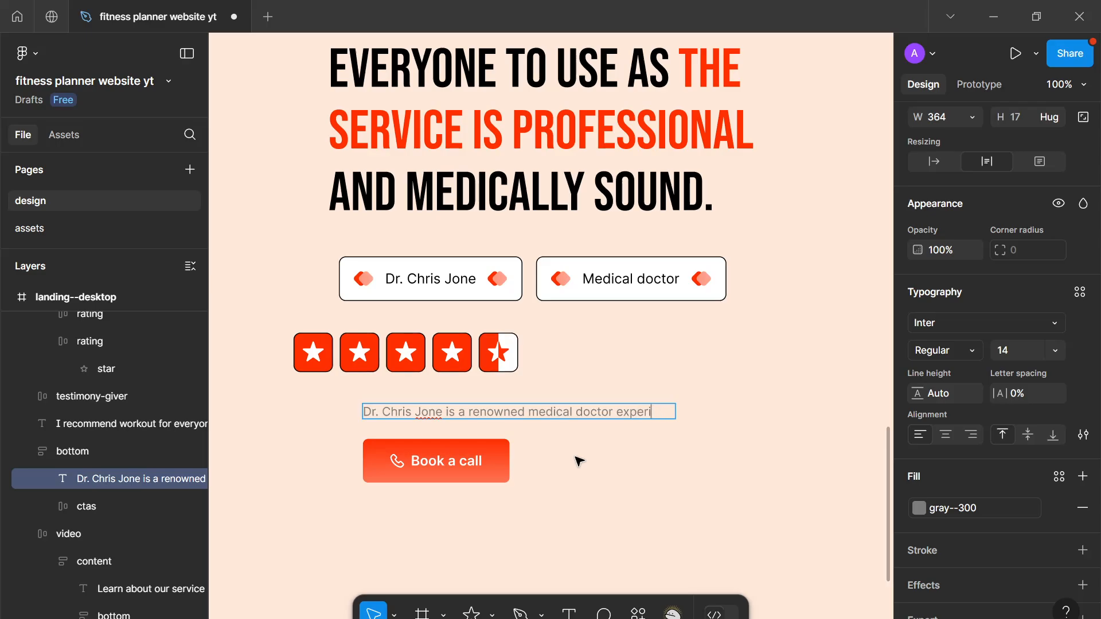
pyautogui.write('ienced in')
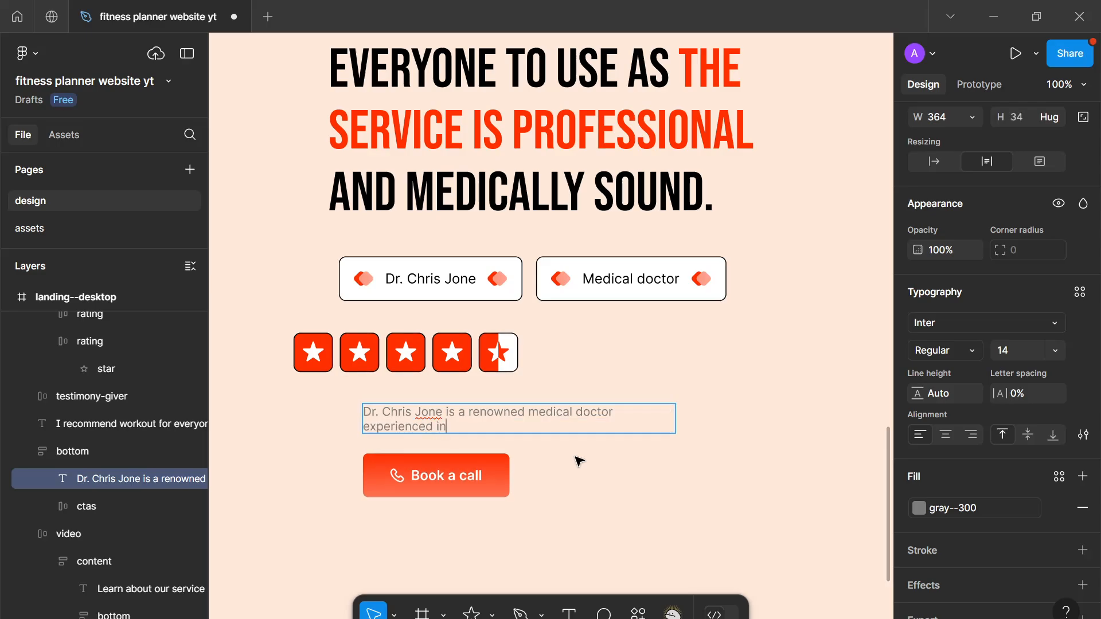
pyautogui.write(' the field of fitness')
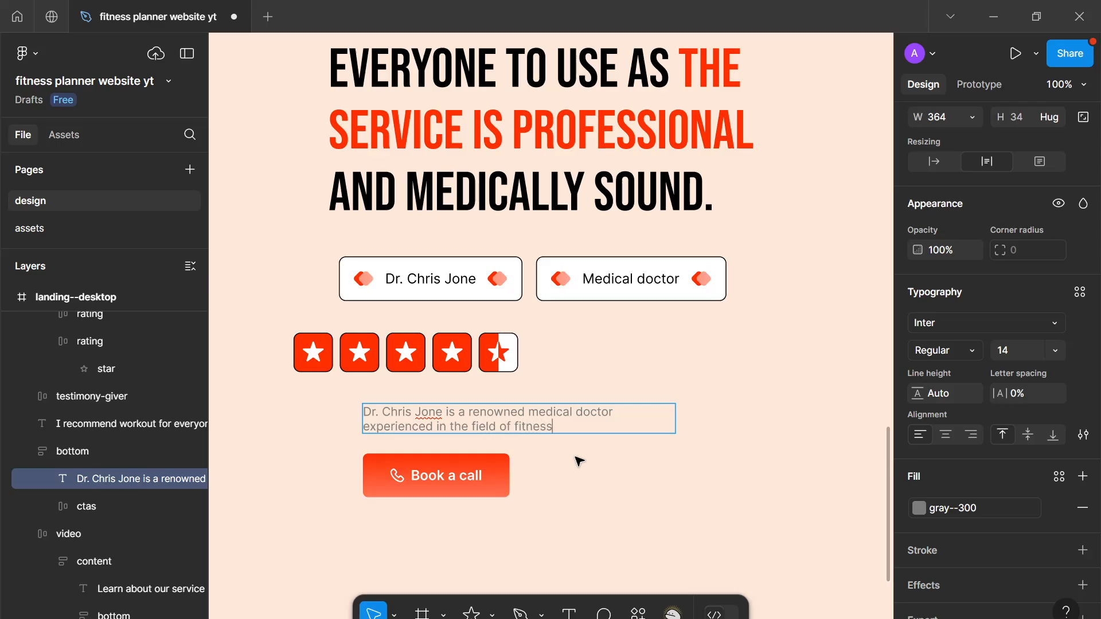
pyautogui.write(' and physical care')
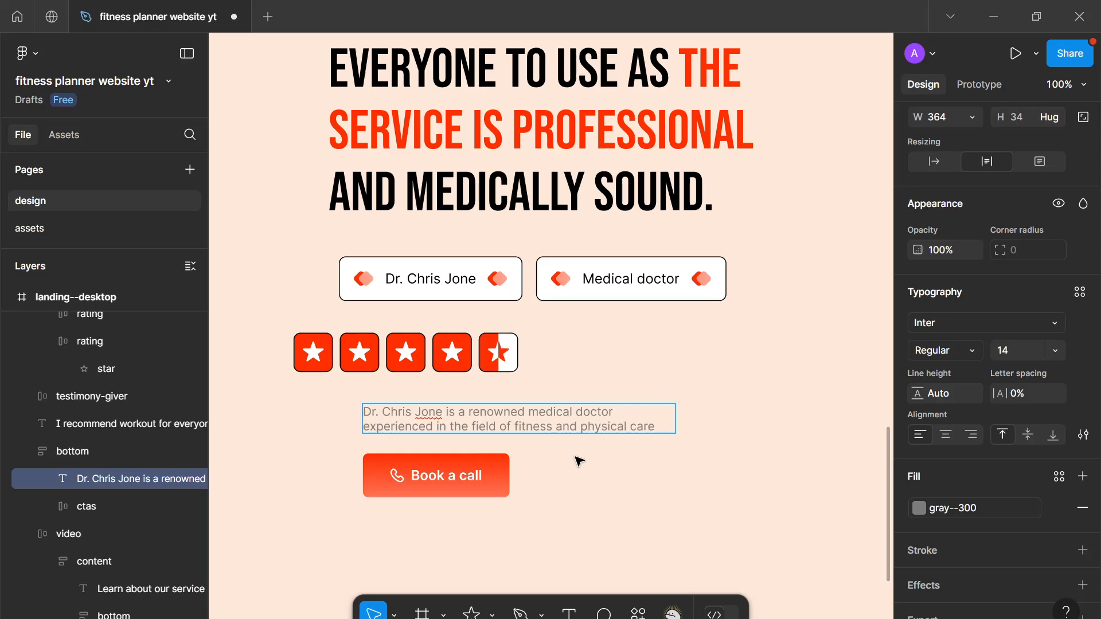
# Step: End the first bio sentence with a period and add "With over 10 years of experience." after it
pyautogui.write('. Wi')
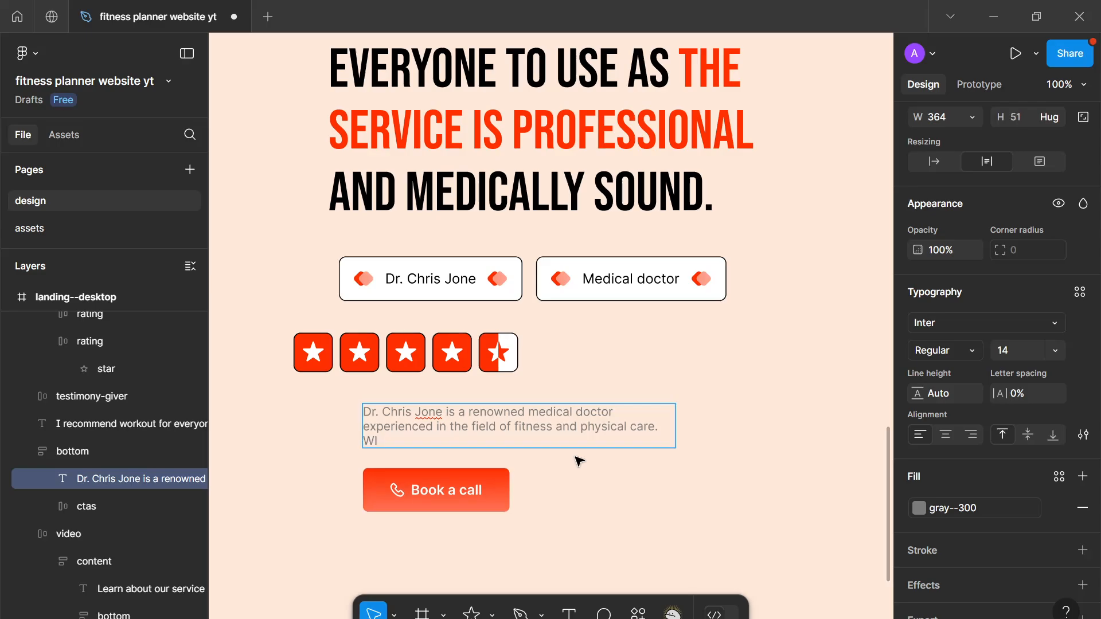
pyautogui.press('BackSpace')
pyautogui.write('ith over 10 years fo')
pyautogui.write('ex')
pyautogui.press('BackSpace')
pyautogui.press('BackSpace')
pyautogui.press('BackSpace')
pyautogui.press('BackSpace')
pyautogui.write('of experience.')
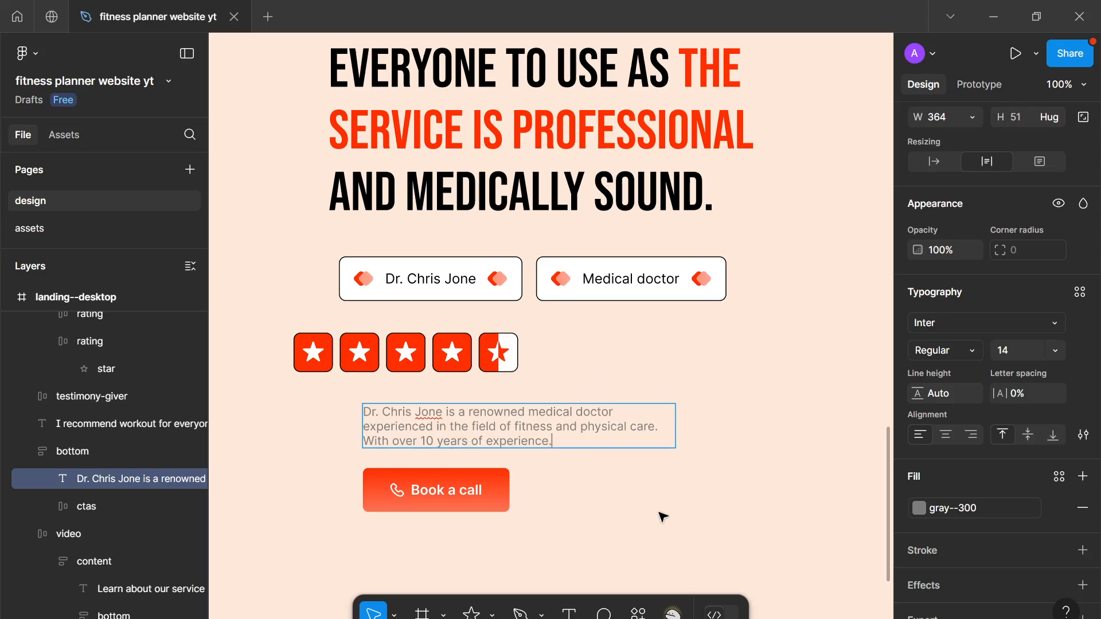
pyautogui.press('Escape')
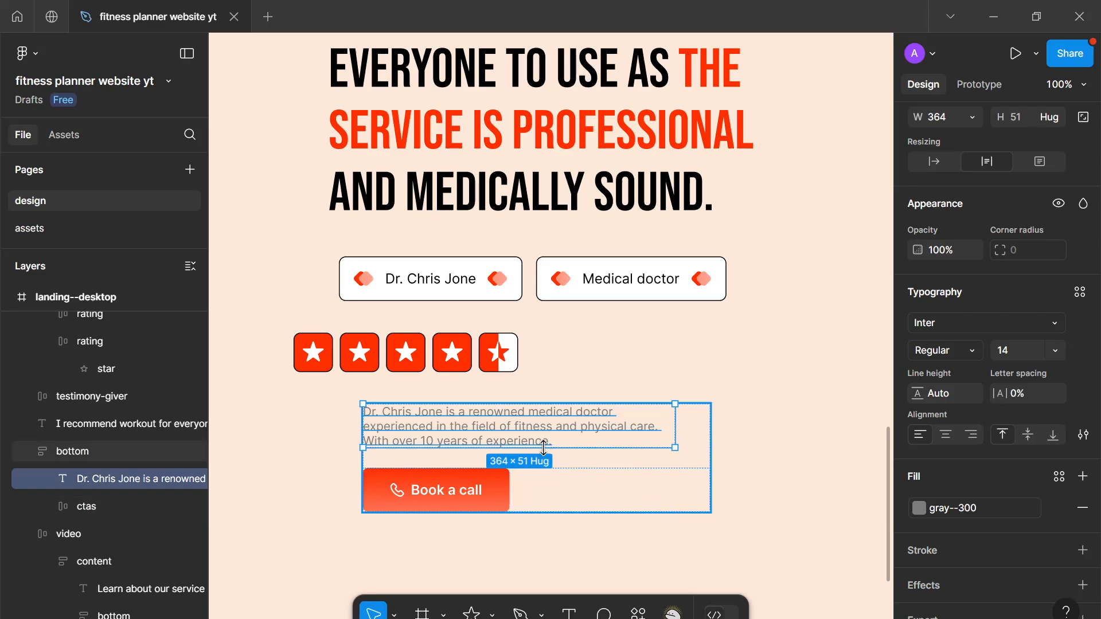
# Step: Correct the doctor's surname that the spell check underlines in the bio paragraph
pyautogui.press('Return')
pyautogui.rightClick(424, 411)
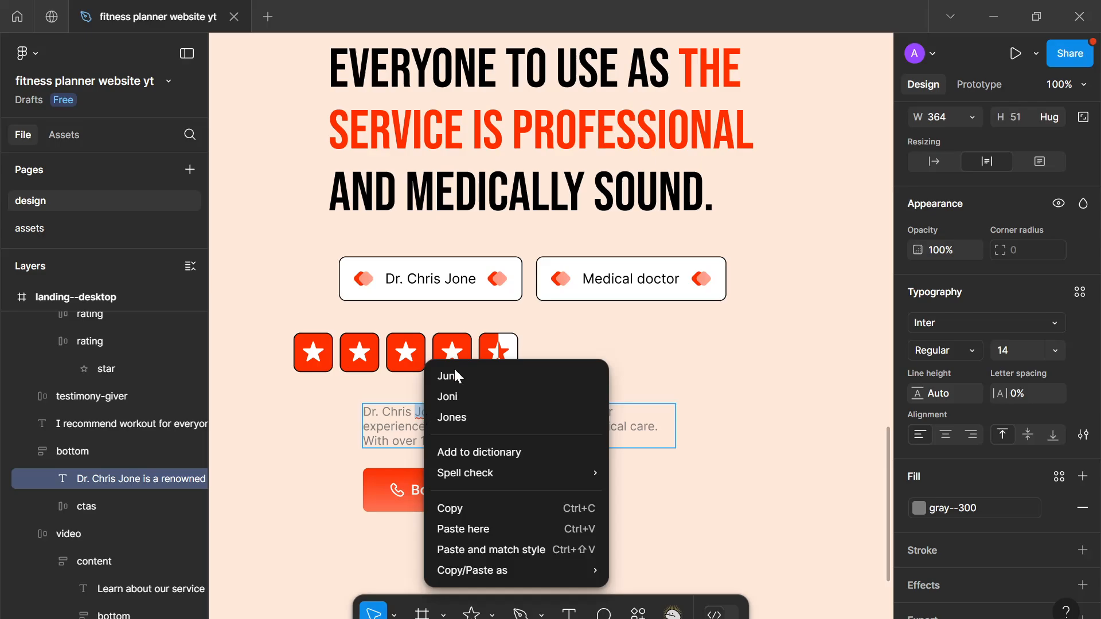
pyautogui.press('Escape')
pyautogui.click(421, 411)
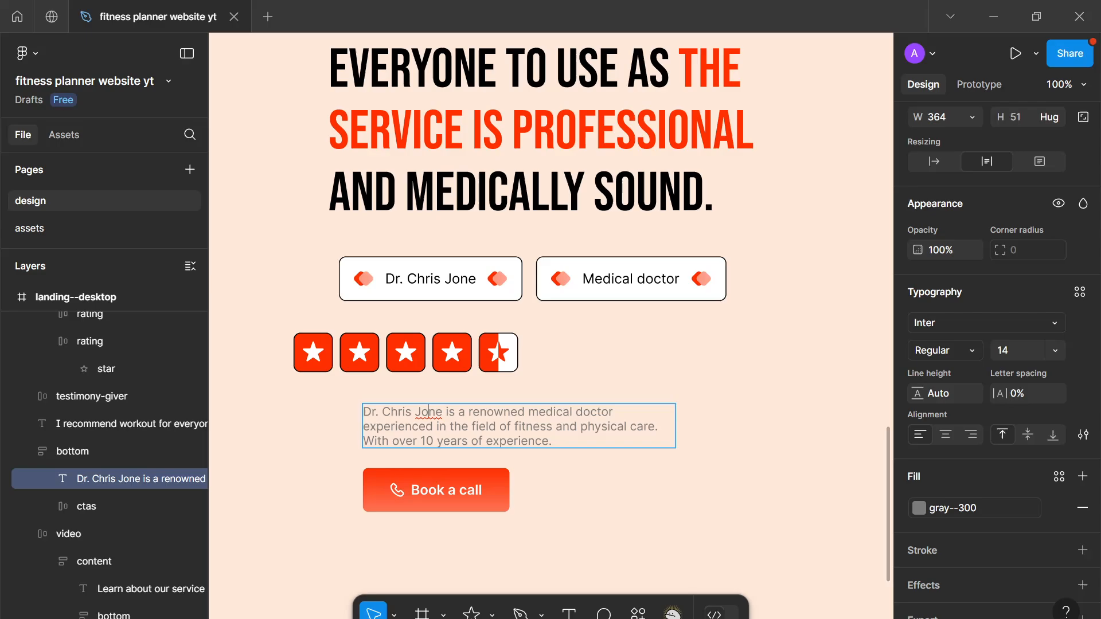
pyautogui.press('BackSpace')
pyautogui.press('BackSpace')
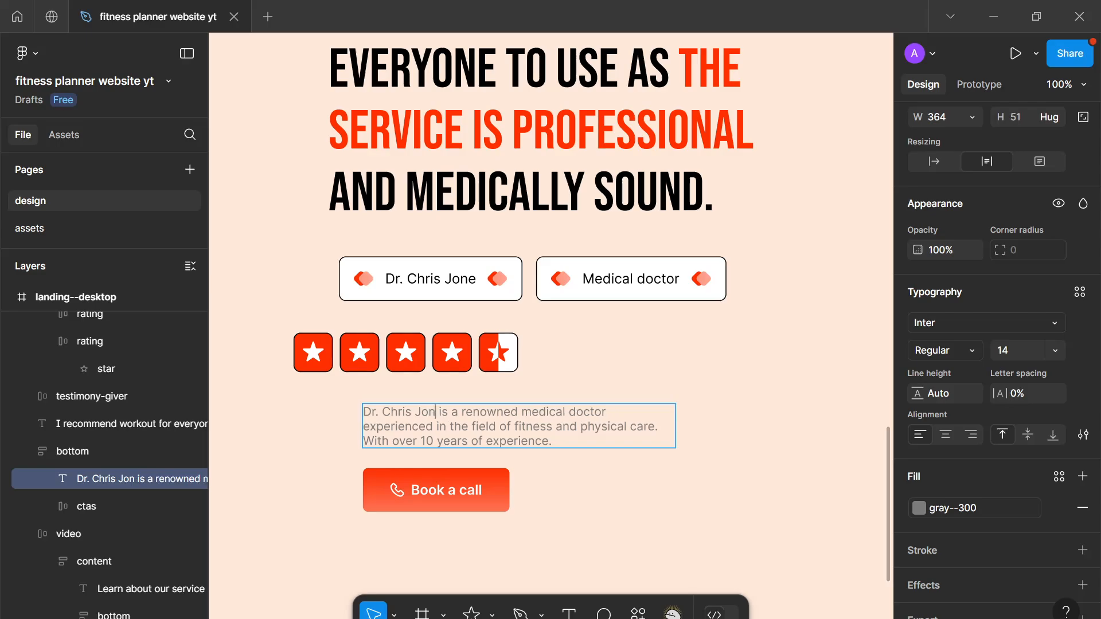
pyautogui.write('hn')
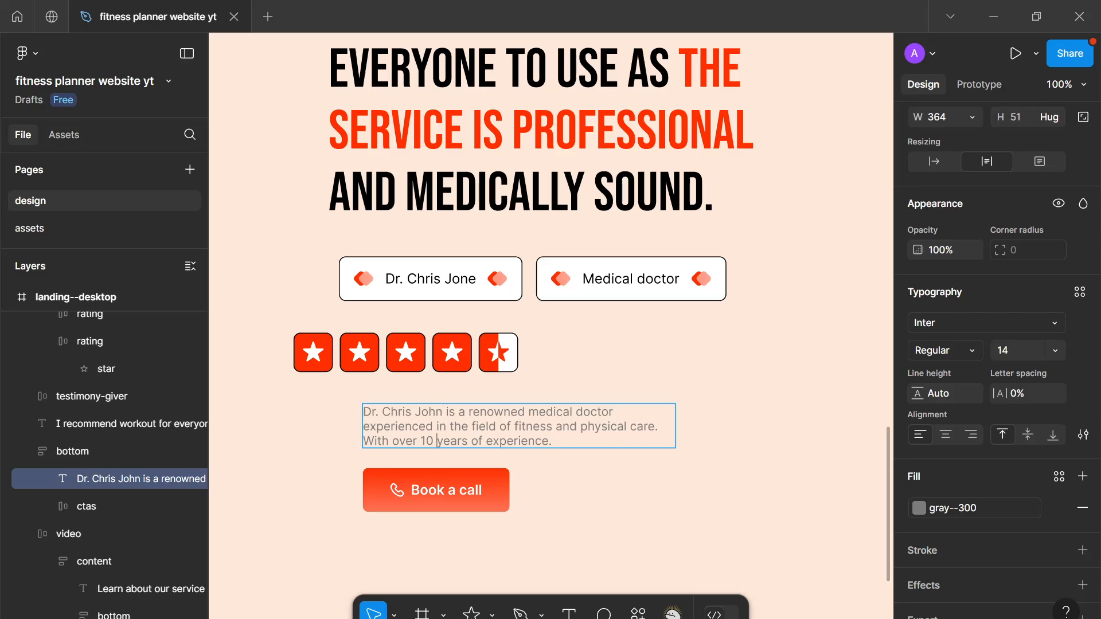
# Step: Copy the corrected surname from the bio paragraph over the old surname in the testimonial's name tag
pyautogui.doubleClick(428, 412)
pyautogui.hotkey('ctrl', 'c')
pyautogui.doubleClick(462, 280)
pyautogui.hotkey('ctrl', 'v')
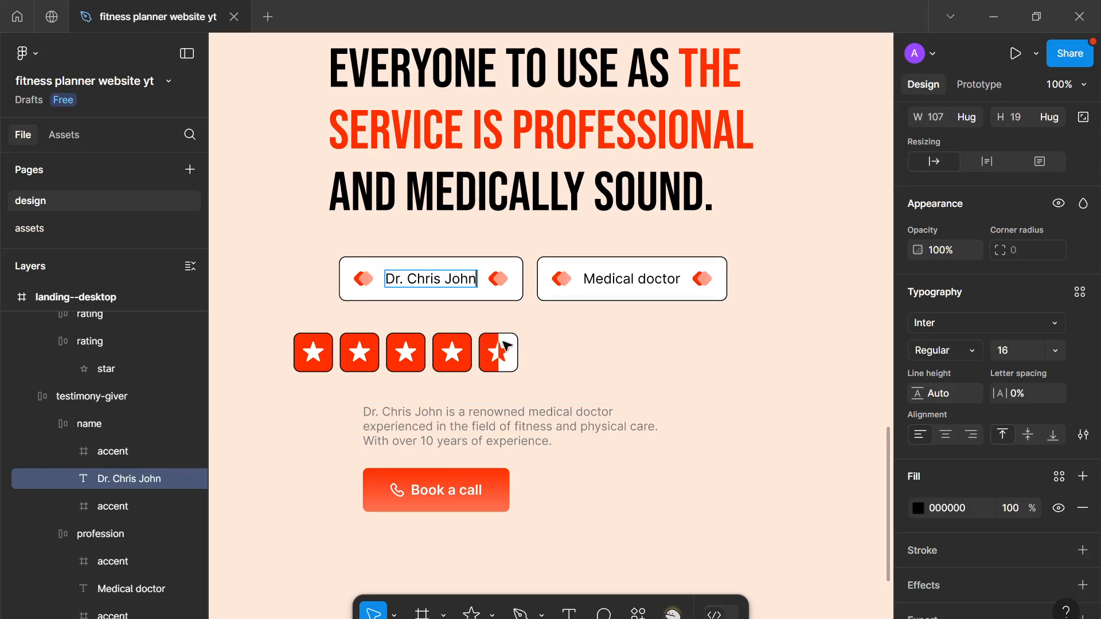
pyautogui.press('Escape')
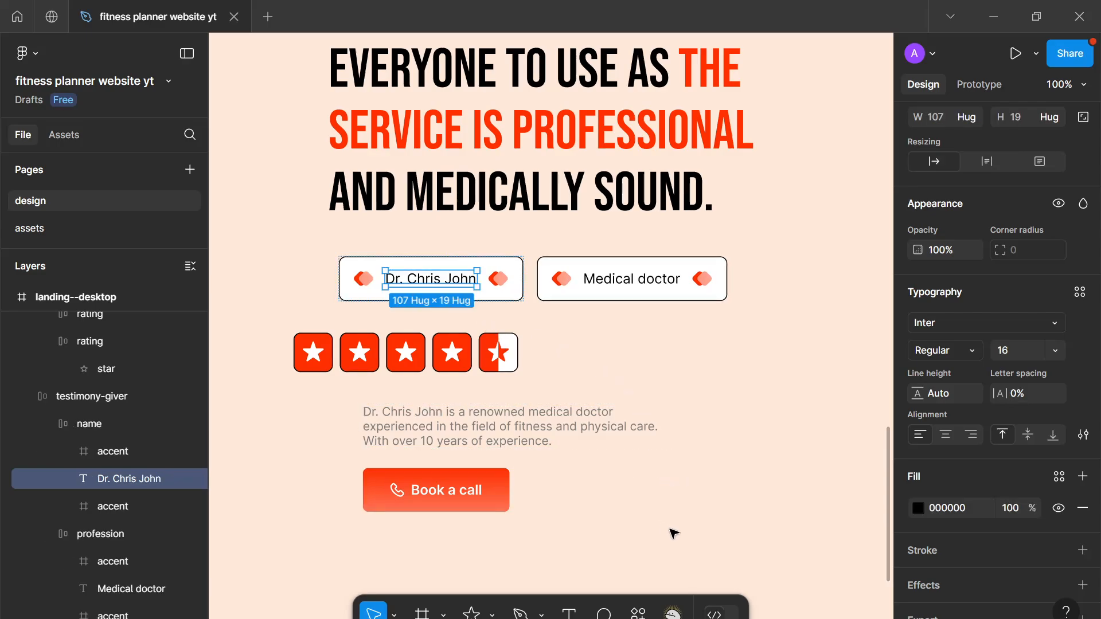
pyautogui.press('Escape')
# Step: Narrow the frame holding the bio and Book a call button to a width of about 348, fitting the bio text
pyautogui.scroll(-5, 670, 509)
pyautogui.moveTo(672, 510); pyautogui.dragTo(572, 436)
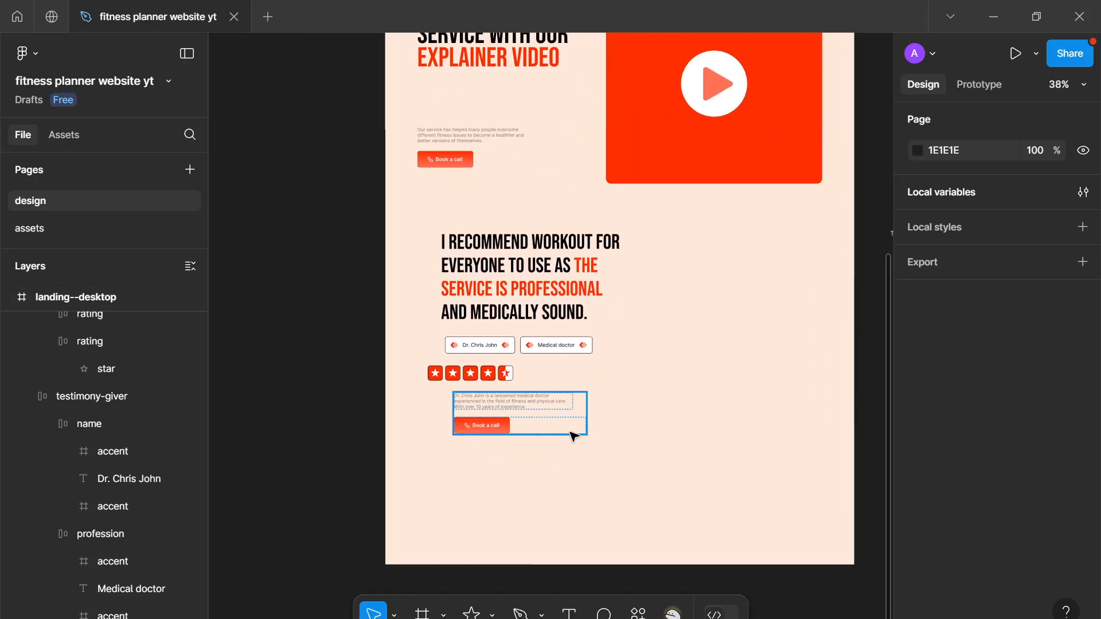
pyautogui.scroll(1, 752, 361)
pyautogui.moveTo(752, 361); pyautogui.dragTo(540, 415)
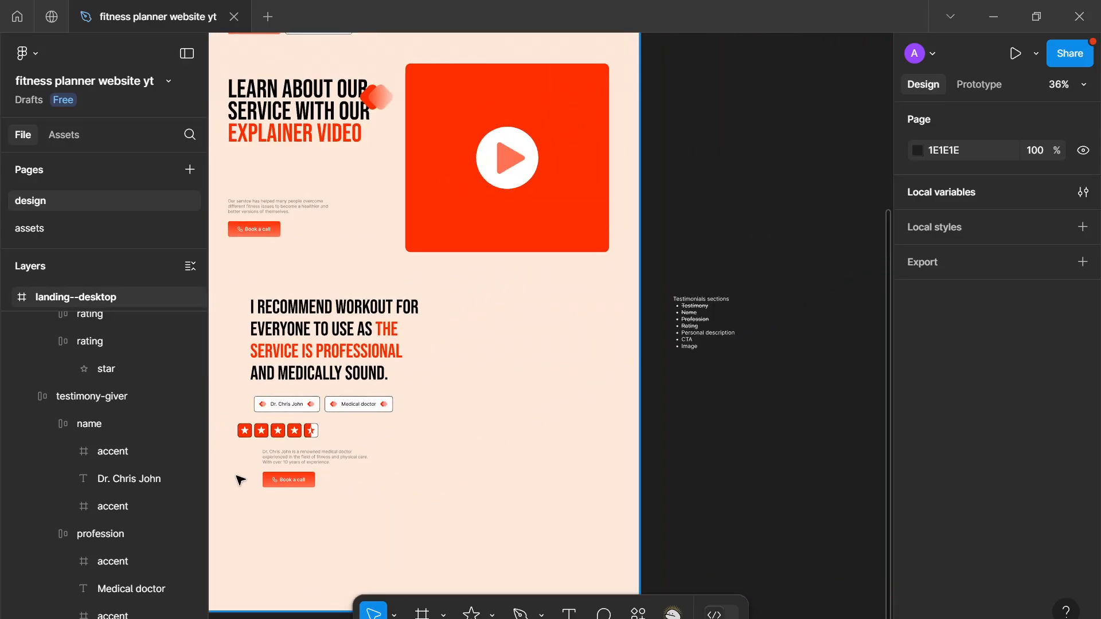
pyautogui.scroll(5, 297, 489)
pyautogui.scroll(5, 354, 471)
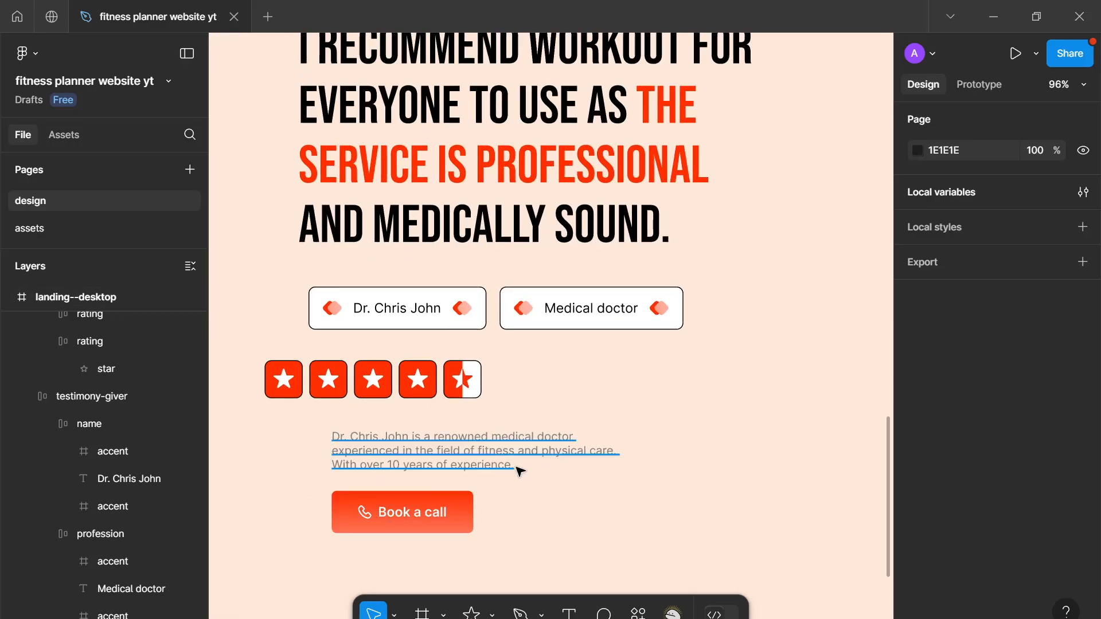
pyautogui.scroll(1, 525, 467)
pyautogui.click(676, 449)
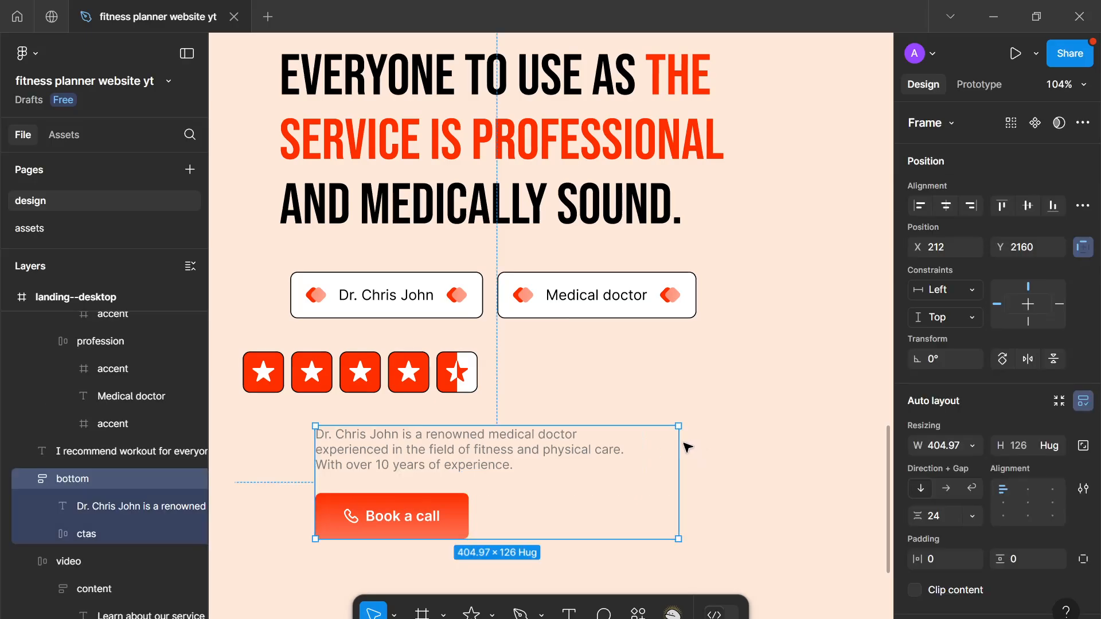
pyautogui.moveTo(669, 447); pyautogui.dragTo(630, 434)
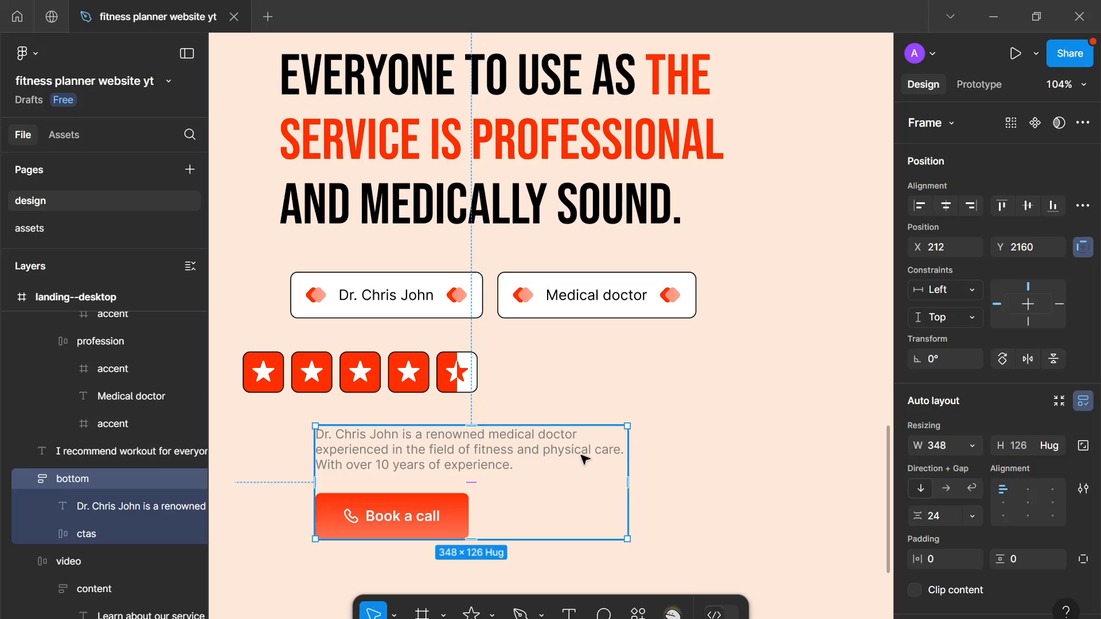
# Step: Review the landing page sections above the testimonial and the Testimonials sections checklist beside the page
pyautogui.keyDown('ctrl'); pyautogui.scroll(-5, 541, 462); pyautogui.keyUp('ctrl')
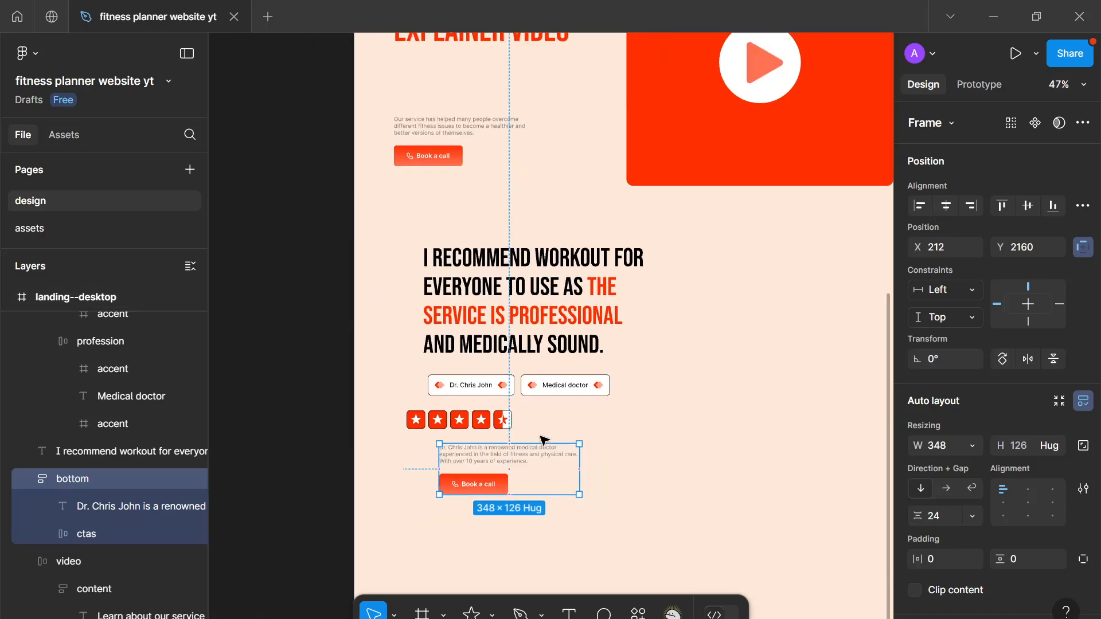
pyautogui.scroll(3, 504, 286)
pyautogui.scroll(5, 491, 207)
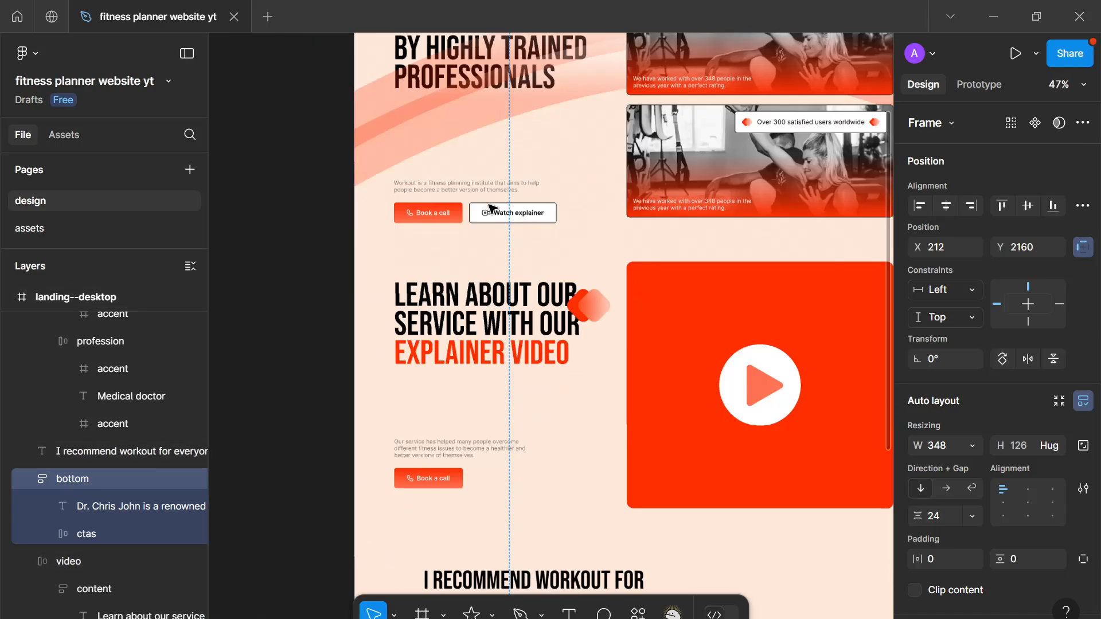
pyautogui.scroll(-1, 492, 212)
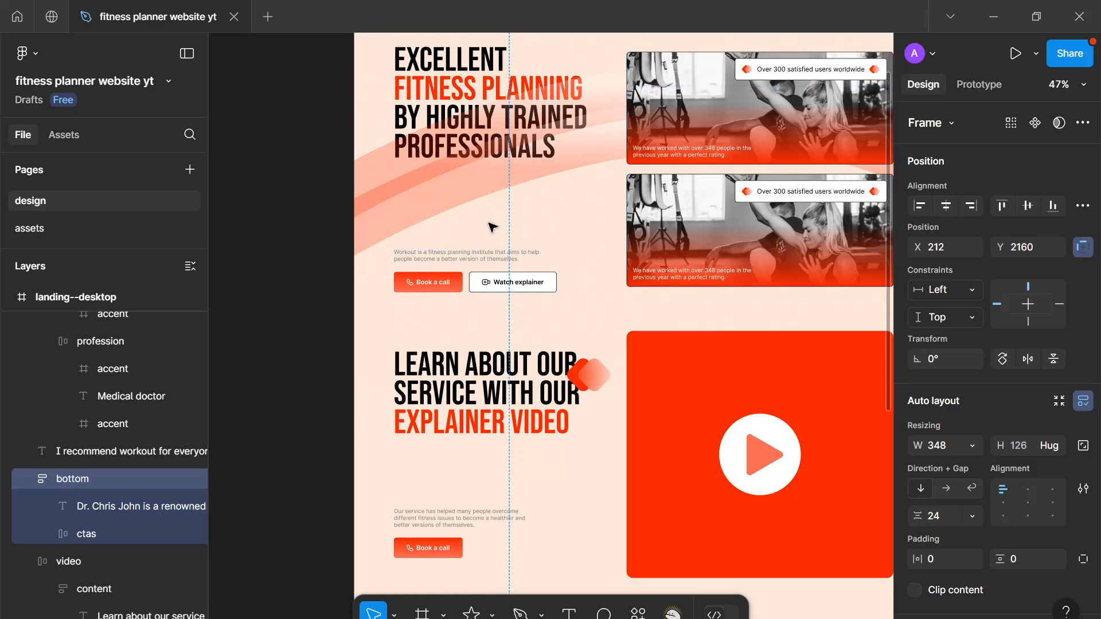
pyautogui.scroll(-5, 492, 228)
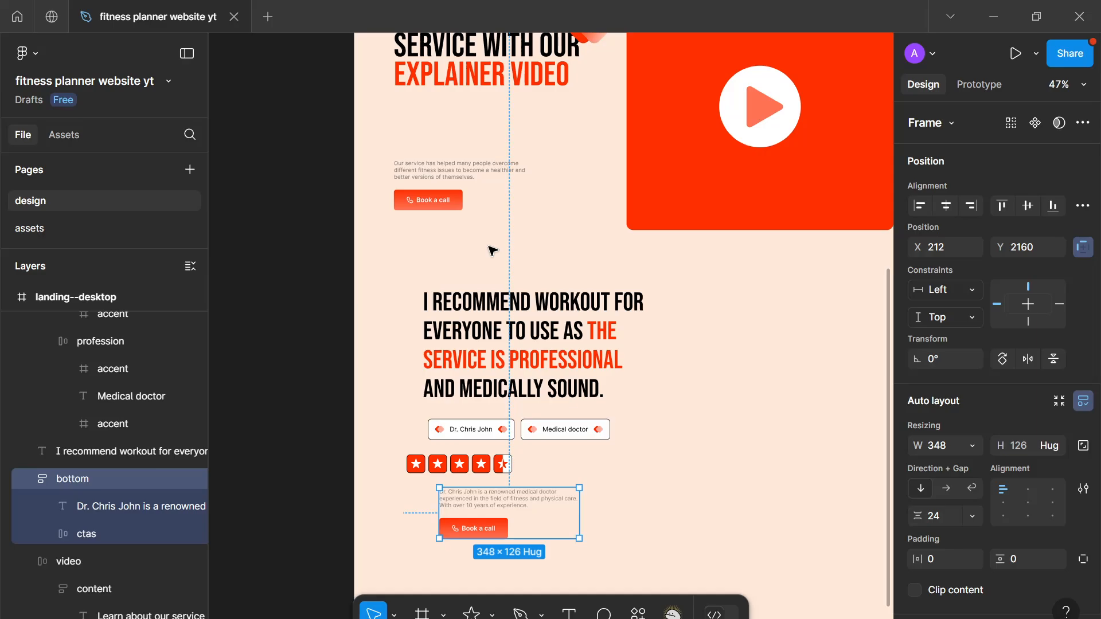
pyautogui.scroll(-4, 504, 269)
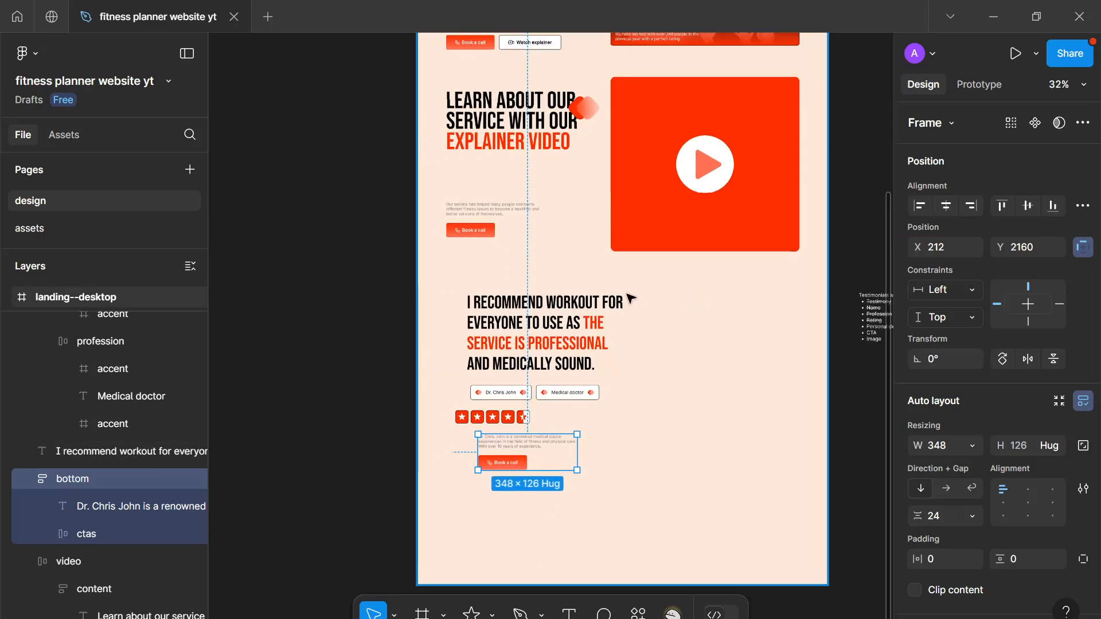
pyautogui.scroll(2, 570, 287)
pyautogui.moveTo(678, 287); pyautogui.dragTo(619, 285)
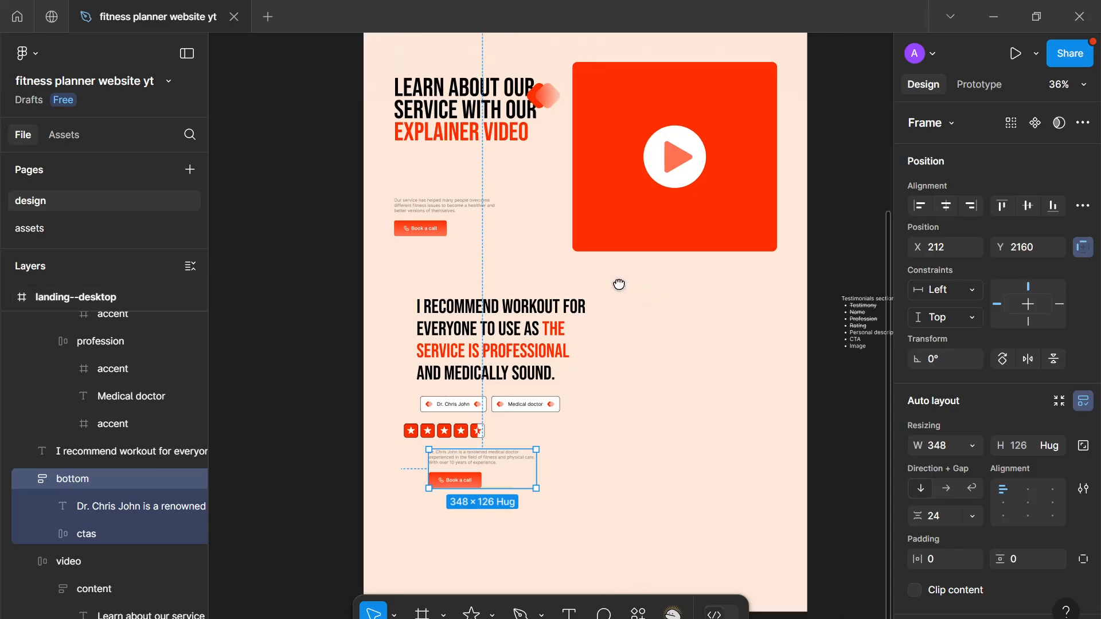
pyautogui.scroll(5, 769, 351)
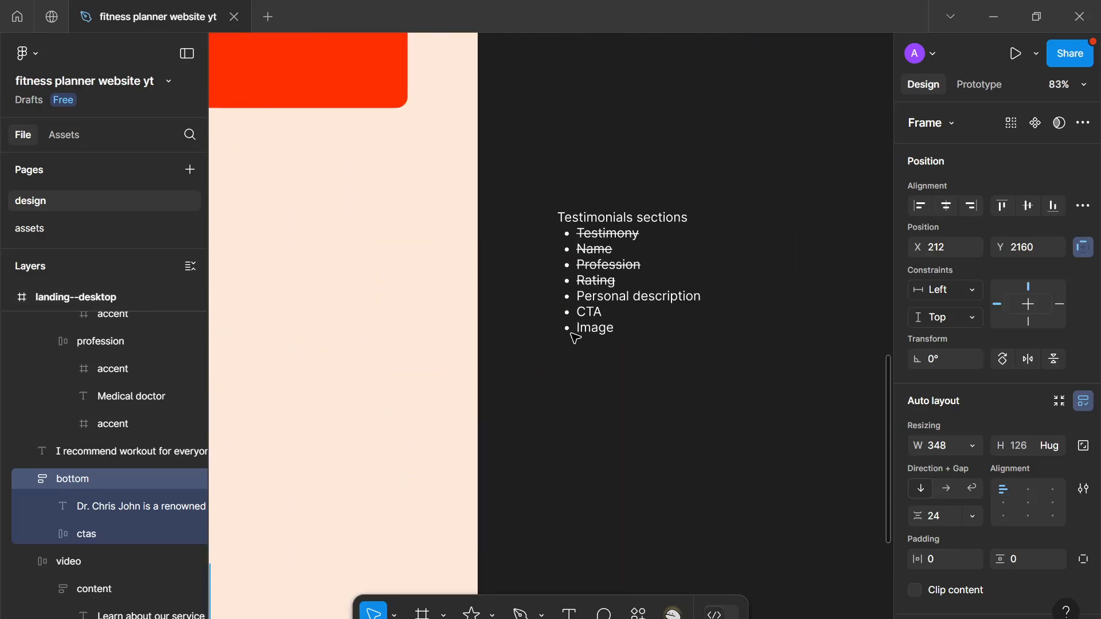
# Step: Strike through the Personal description and CTA items in the Testimonials sections checklist
pyautogui.click(602, 300)
pyautogui.doubleClick(618, 297)
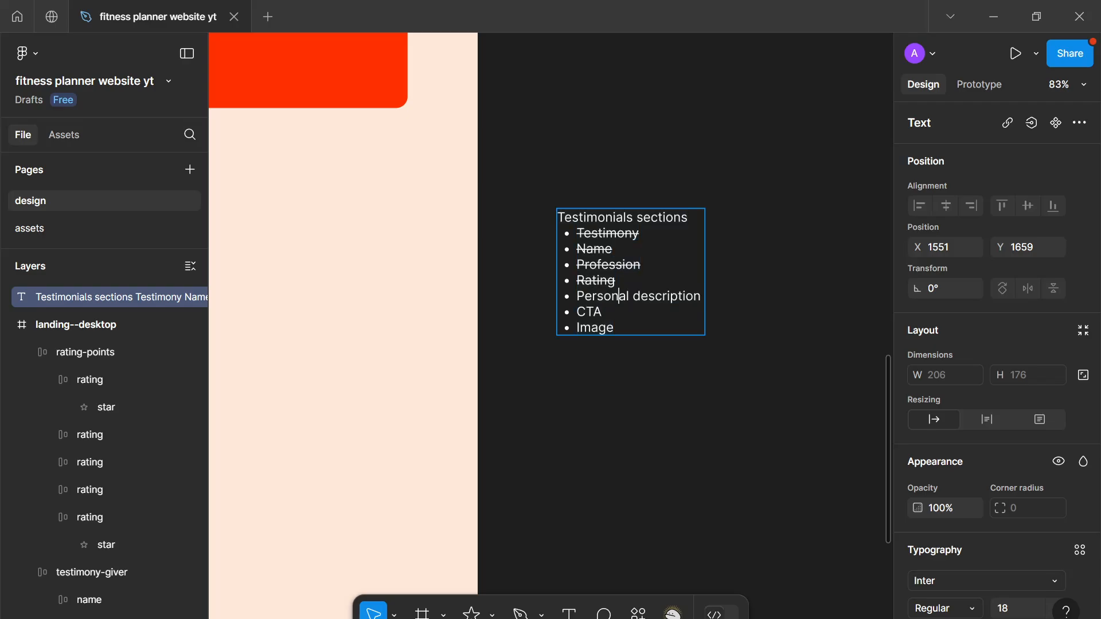
pyautogui.moveTo(703, 296); pyautogui.dragTo(575, 296)
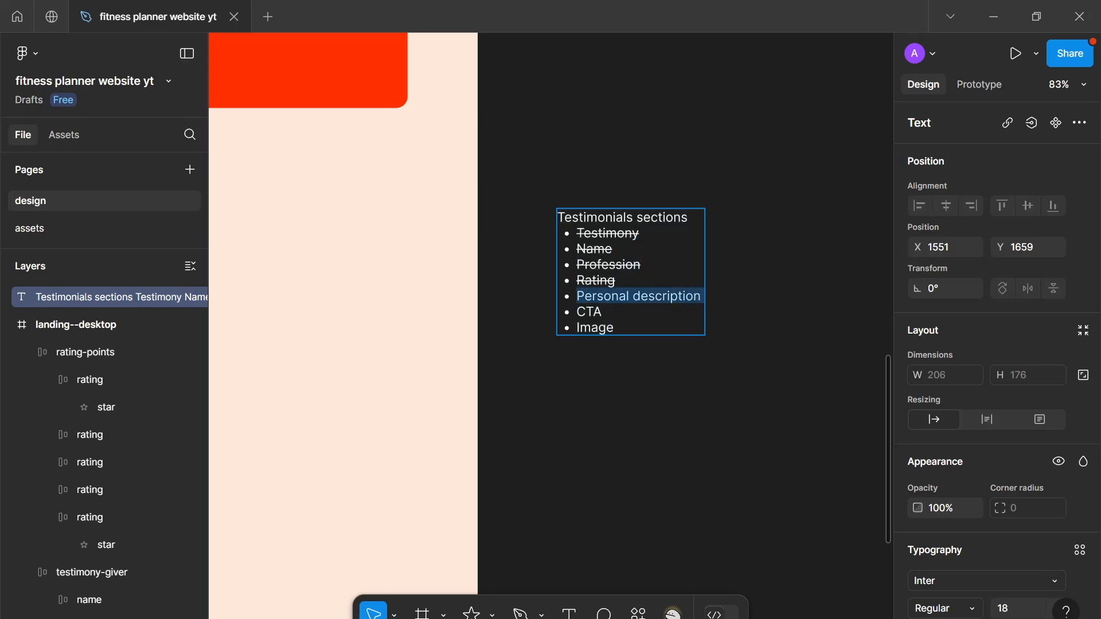
pyautogui.scroll(-5, 955, 539)
pyautogui.click(1083, 435)
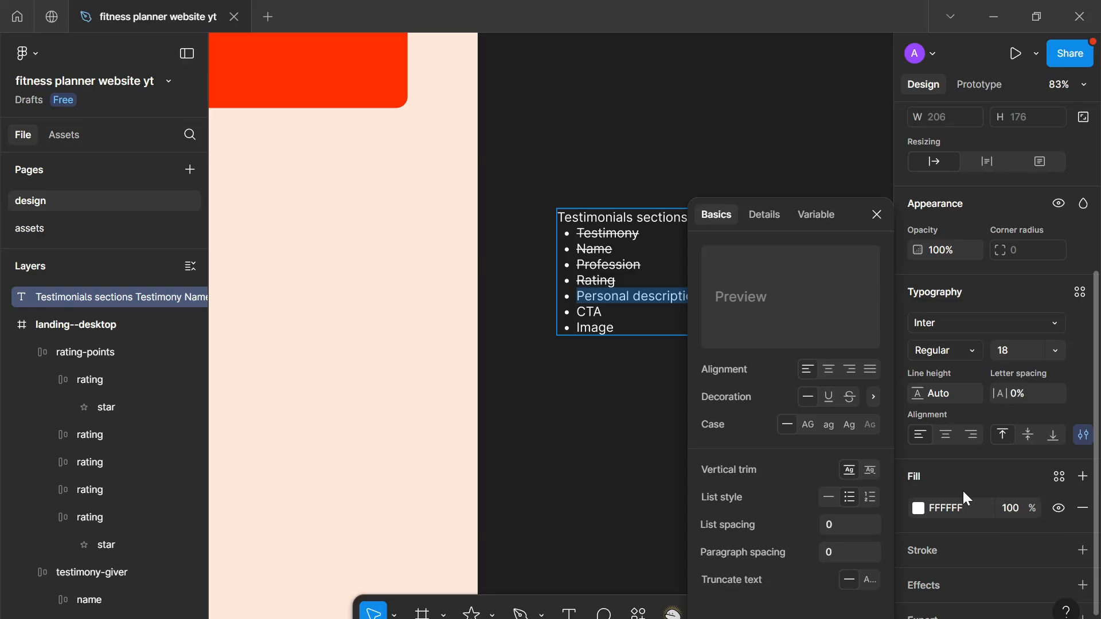
pyautogui.click(847, 405)
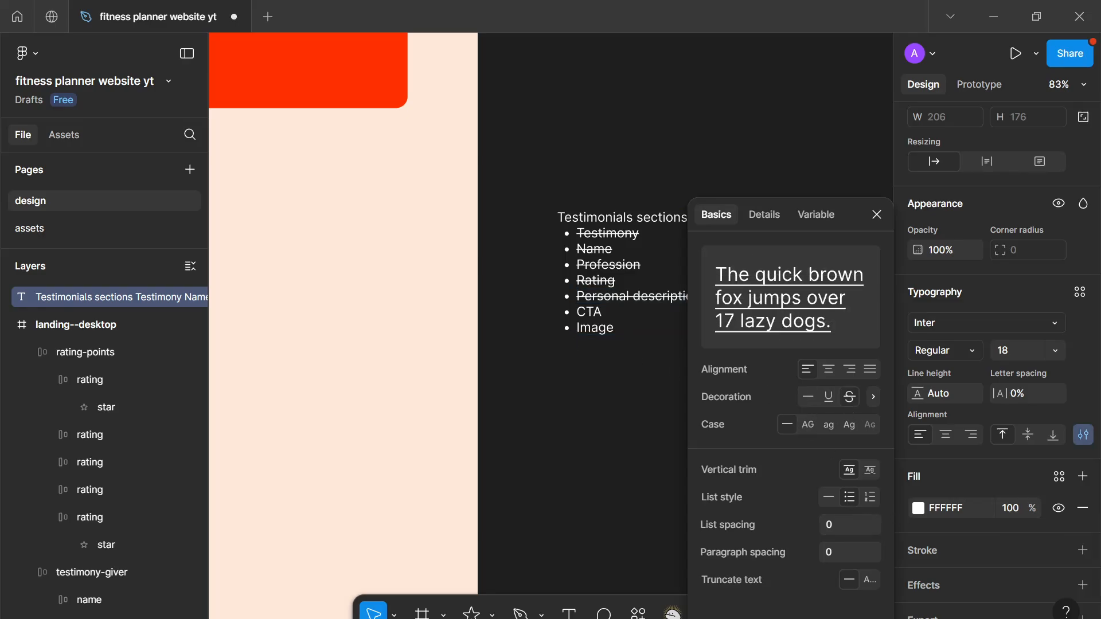
pyautogui.doubleClick(587, 312)
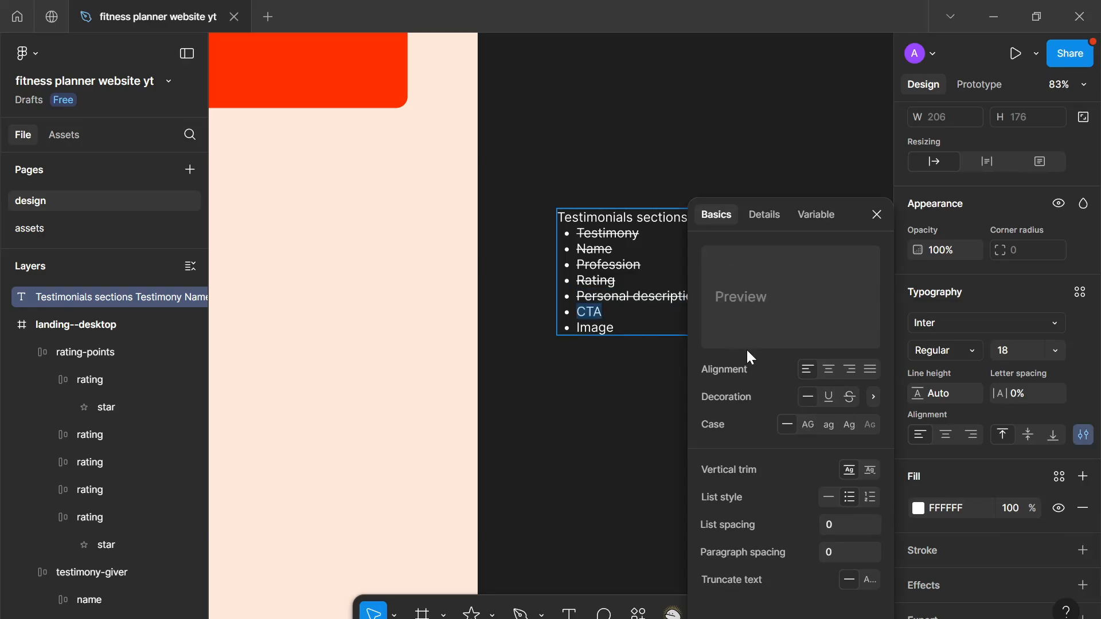
pyautogui.click(848, 398)
pyautogui.press('Escape')
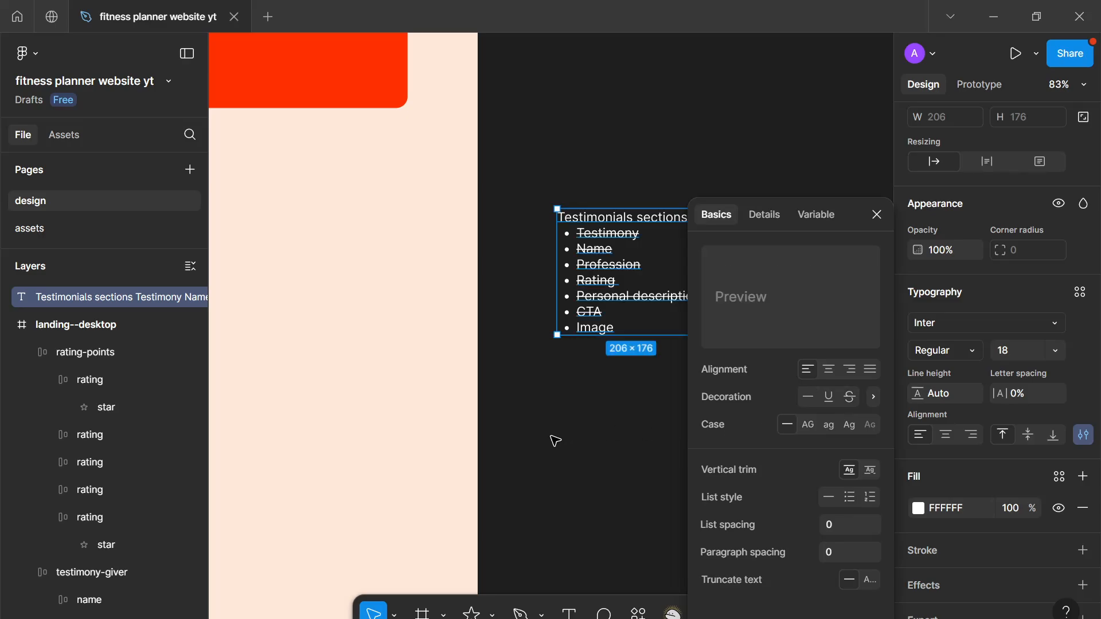
pyautogui.click(516, 459)
# Step: Draw a rectangle about 462 × 486 beside the testimonial text and remove its grey fill
pyautogui.scroll(-10, 515, 458)
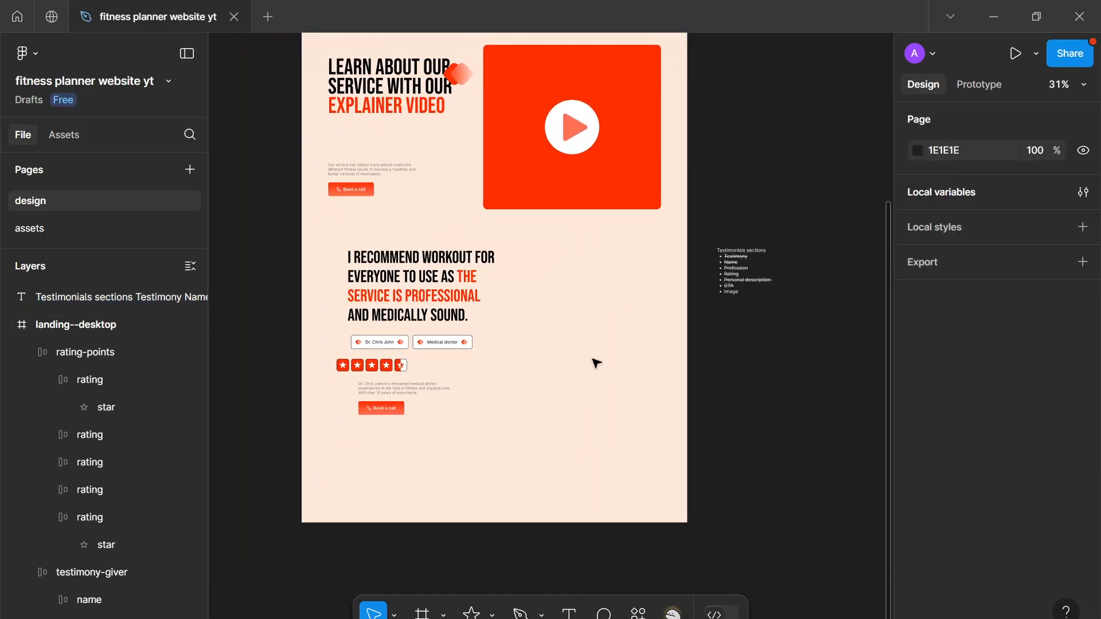
pyautogui.press('r')
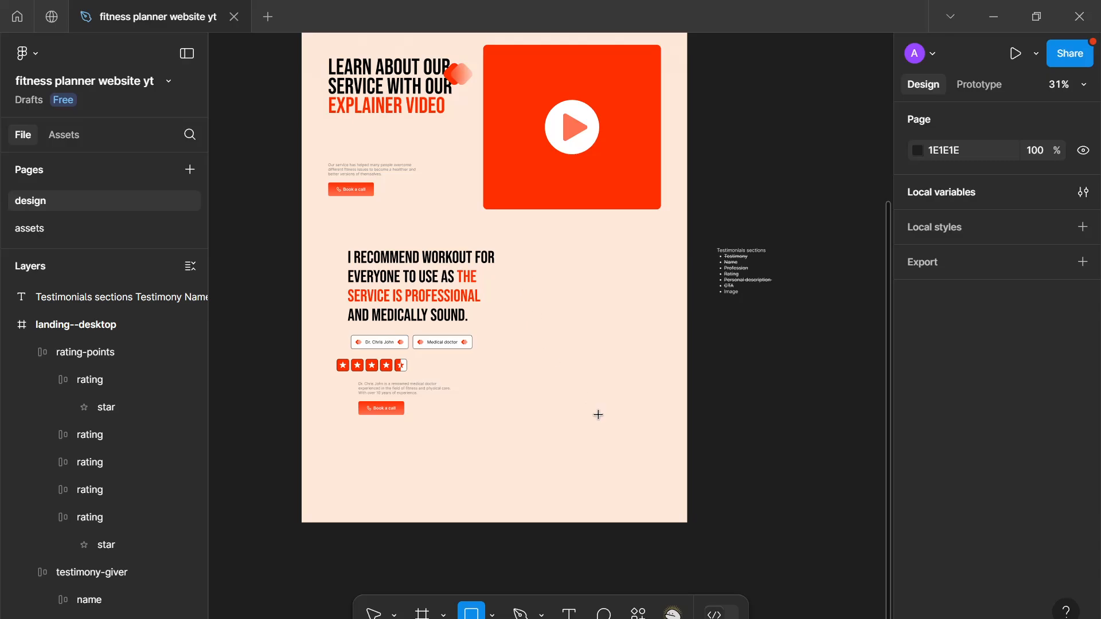
pyautogui.moveTo(527, 276); pyautogui.dragTo(650, 405)
pyautogui.scroll(-3, 1042, 560)
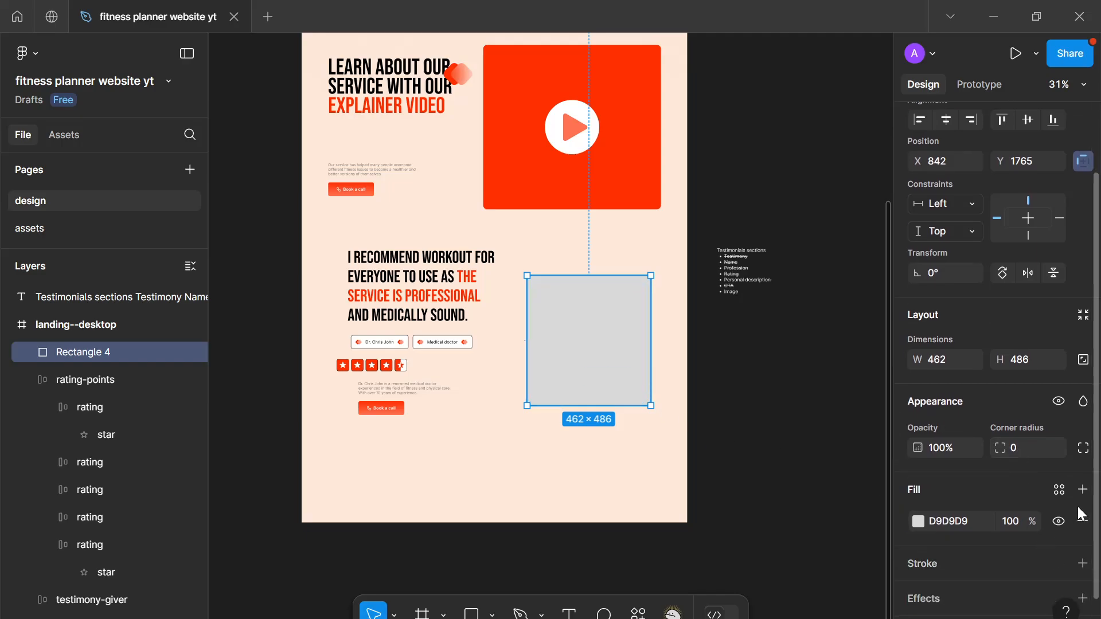
pyautogui.click(1082, 519)
# Step: Launch the Unsplash plugin for the empty rectangle and rename the rectangle's layer to img
pyautogui.rightClick(548, 295)
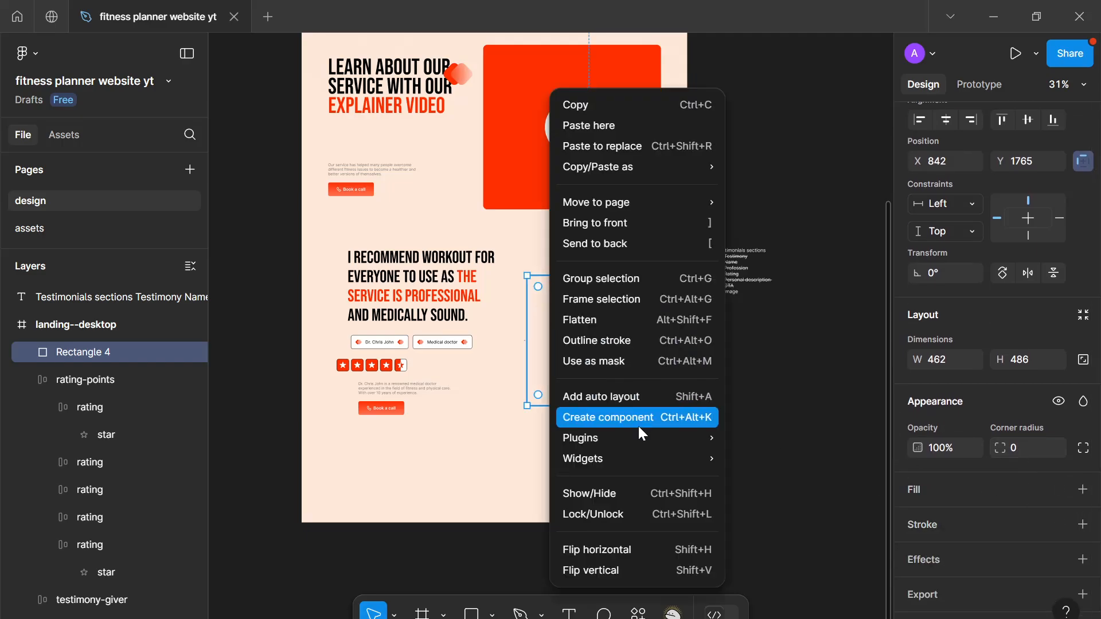
pyautogui.moveTo(686, 437)
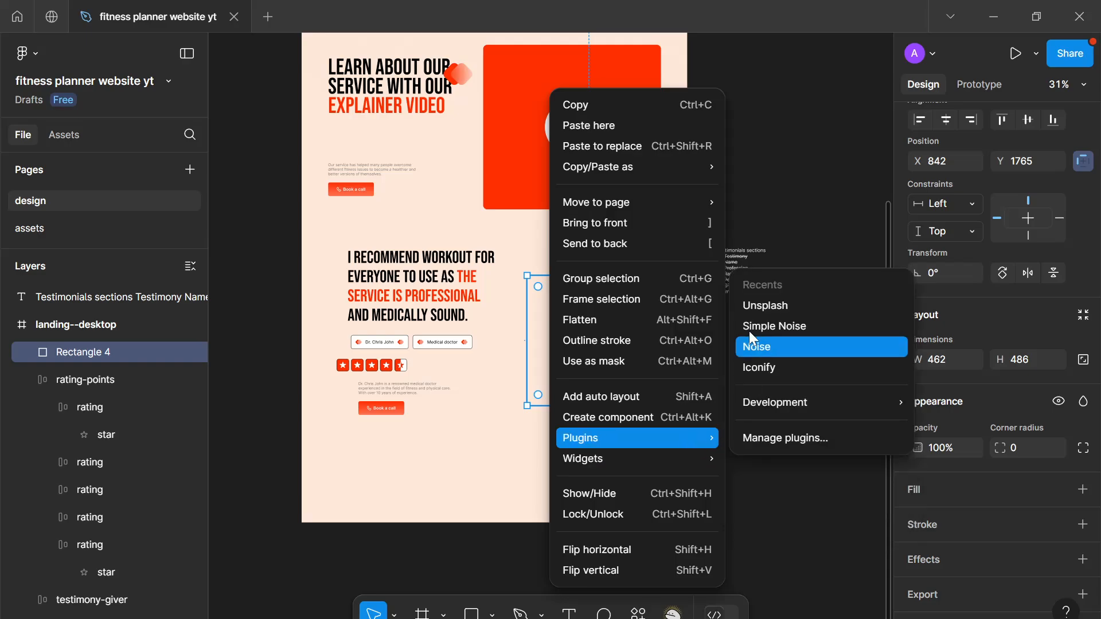
pyautogui.moveTo(745, 404)
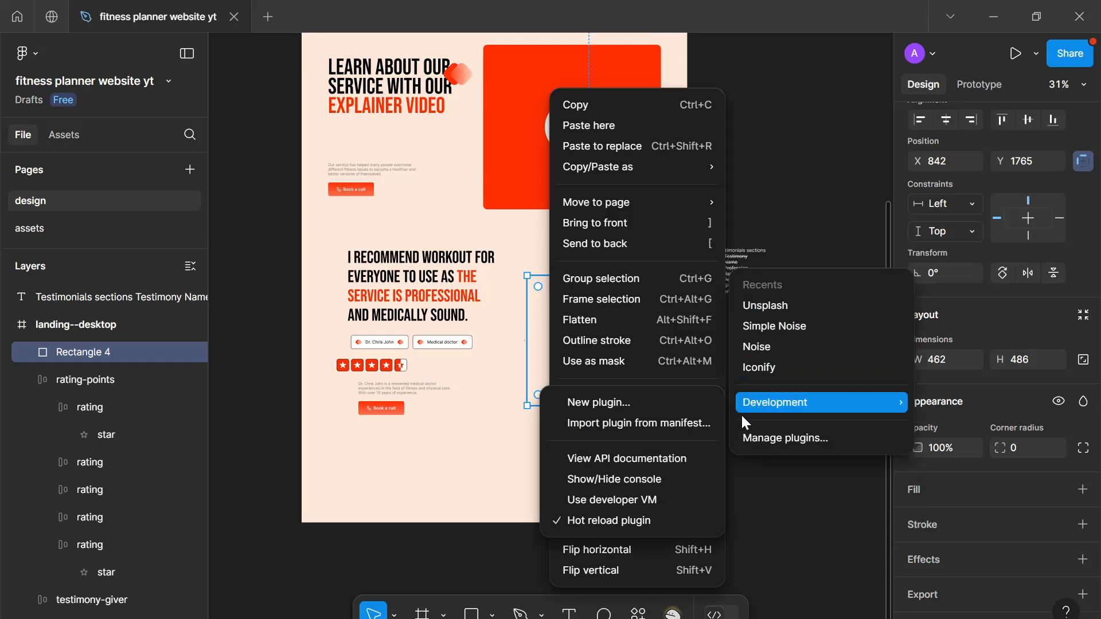
pyautogui.click(769, 308)
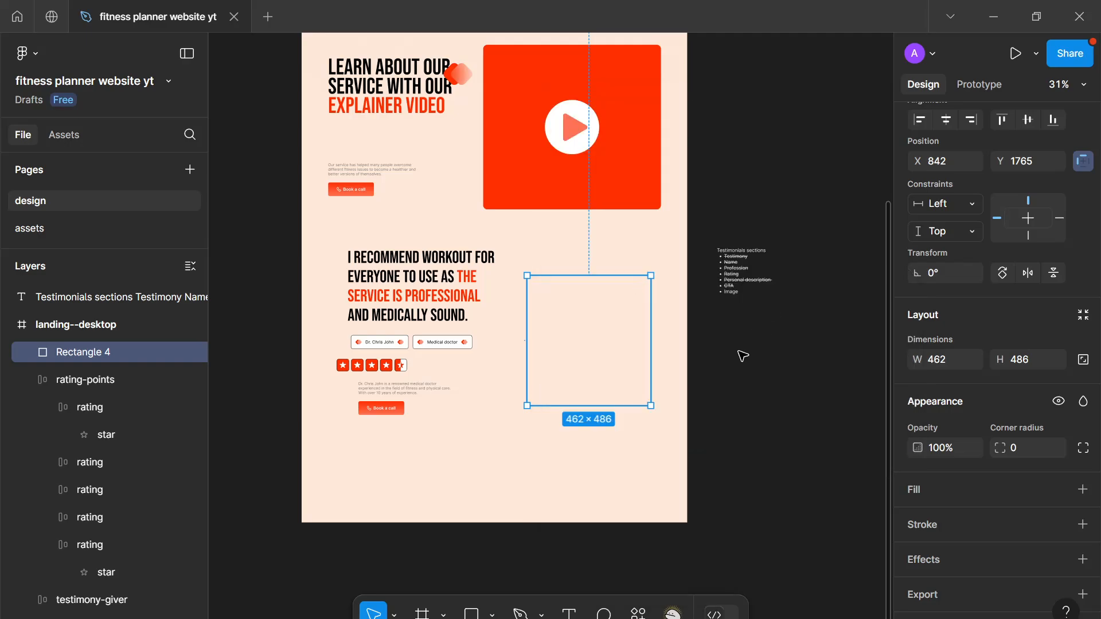
pyautogui.doubleClick(104, 357)
pyautogui.write('img')
pyautogui.press('Return')
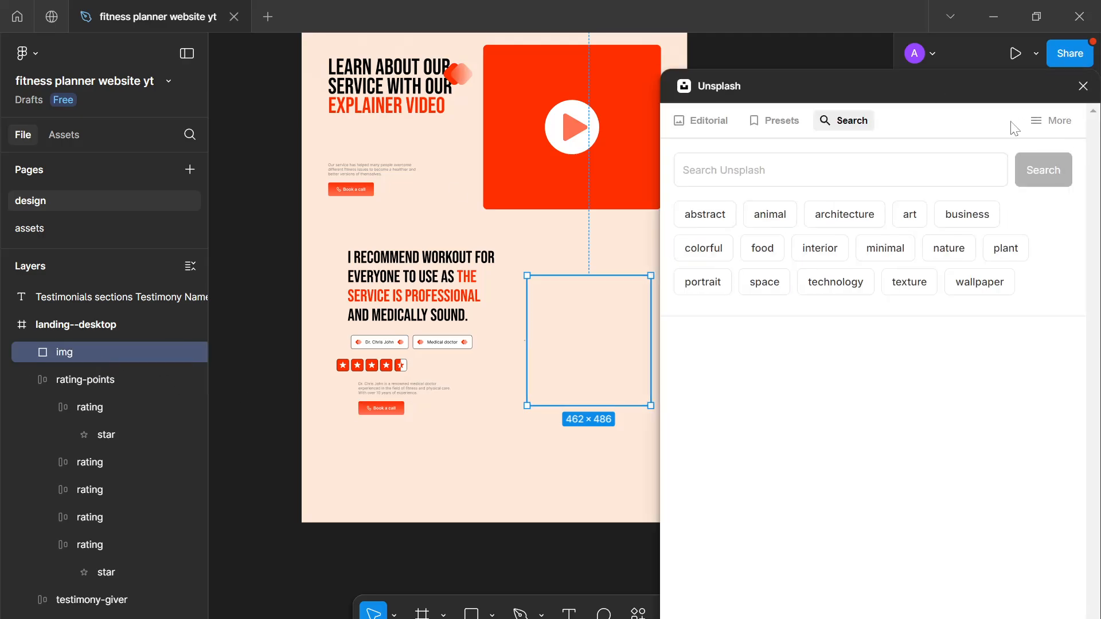
# Step: Search Unsplash for doctor, fill the rectangle with the photo of a woman in a white coat outdoors, and close the plugin
pyautogui.click(840, 170)
pyautogui.write('doctor')
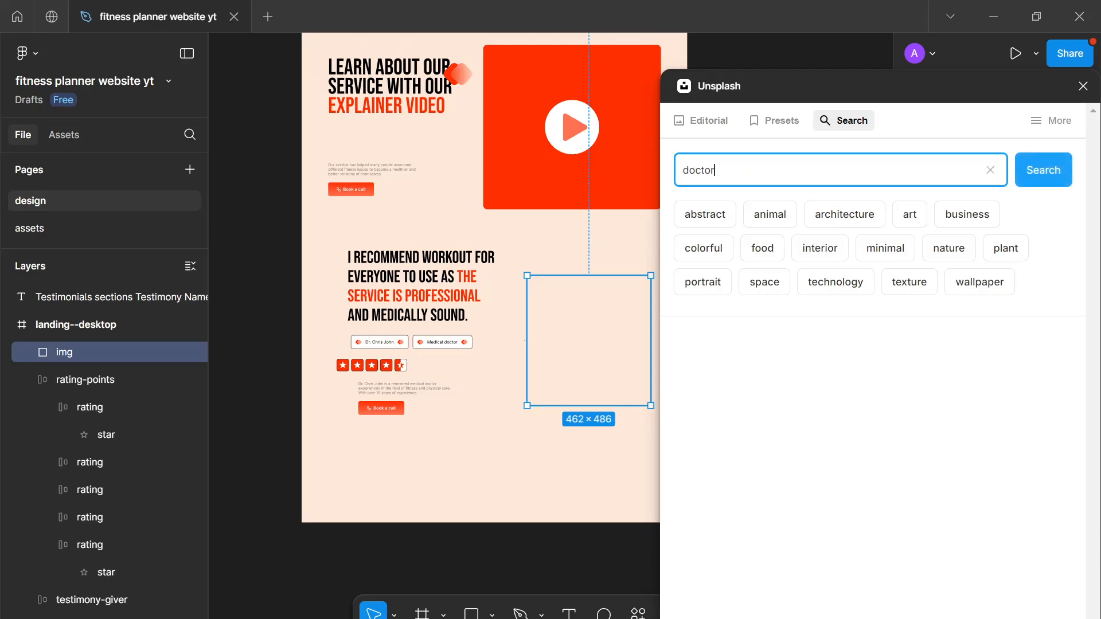
pyautogui.press('Return')
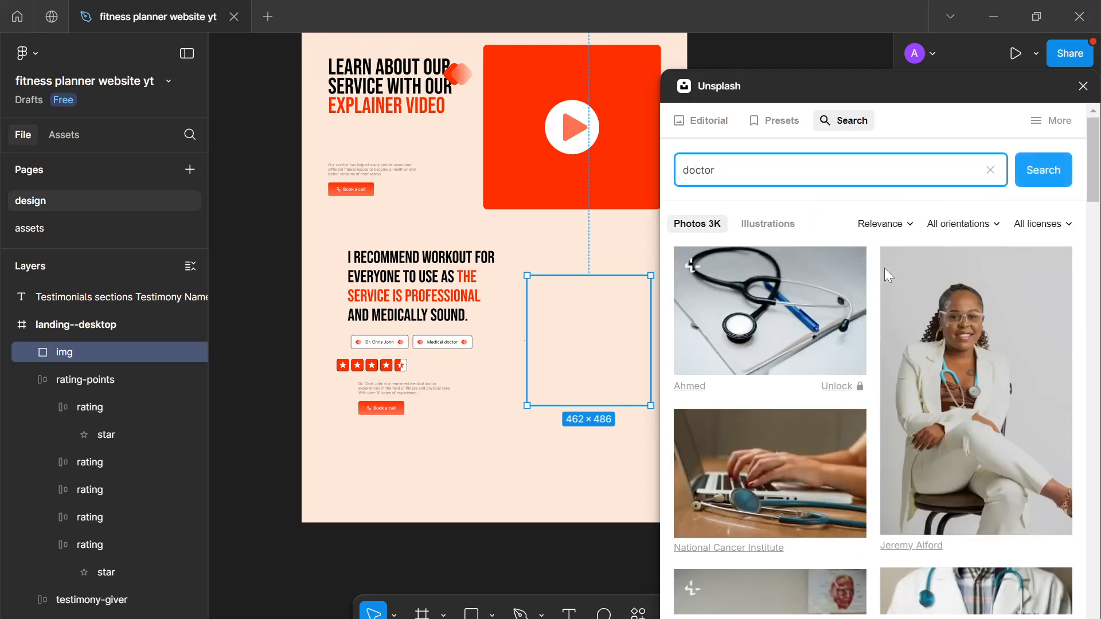
pyautogui.scroll(-3, 886, 315)
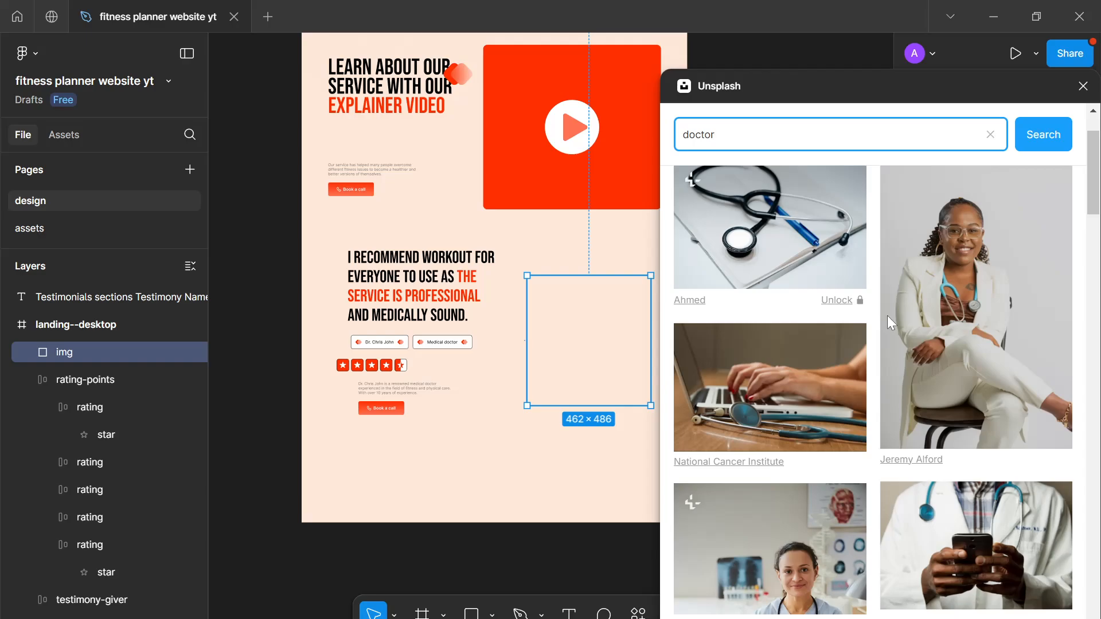
pyautogui.scroll(-5, 765, 472)
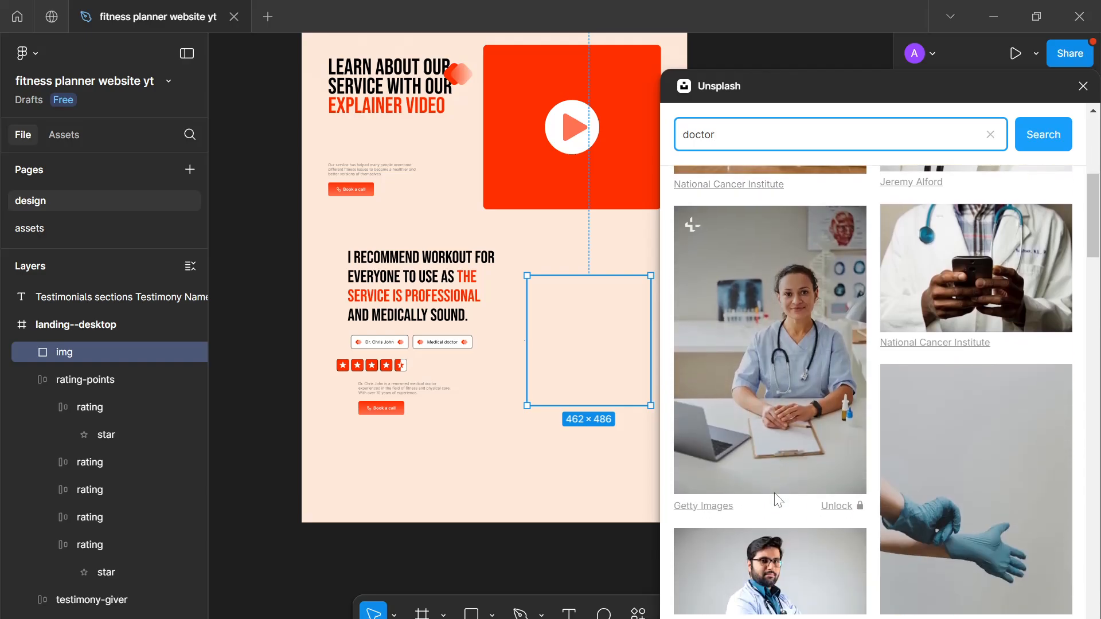
pyautogui.scroll(-5, 775, 493)
pyautogui.scroll(-2, 823, 465)
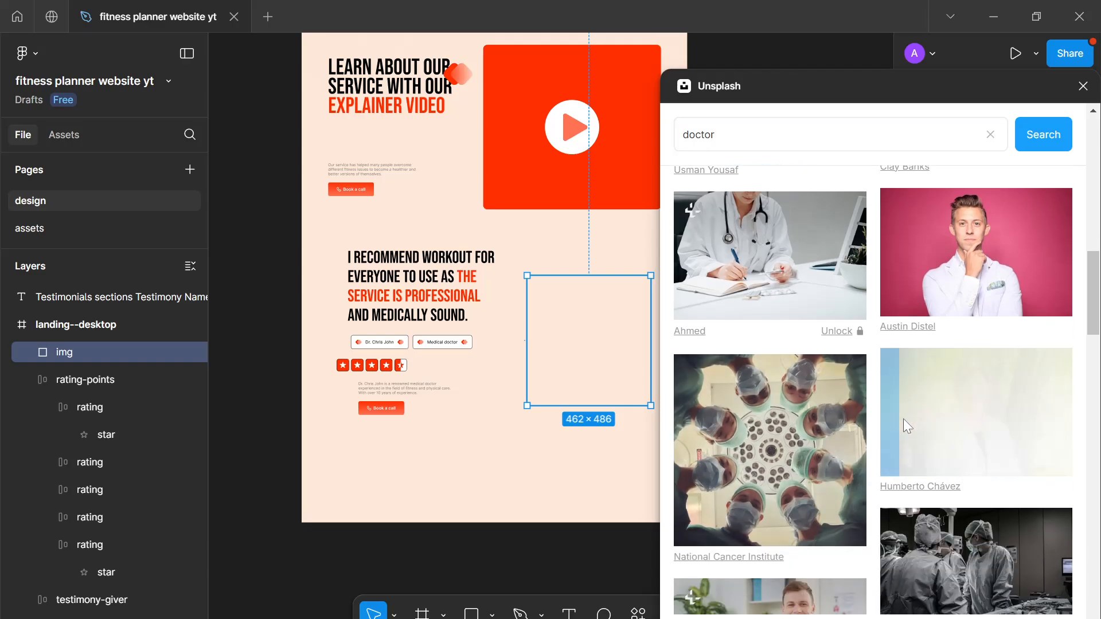
pyautogui.click(904, 439)
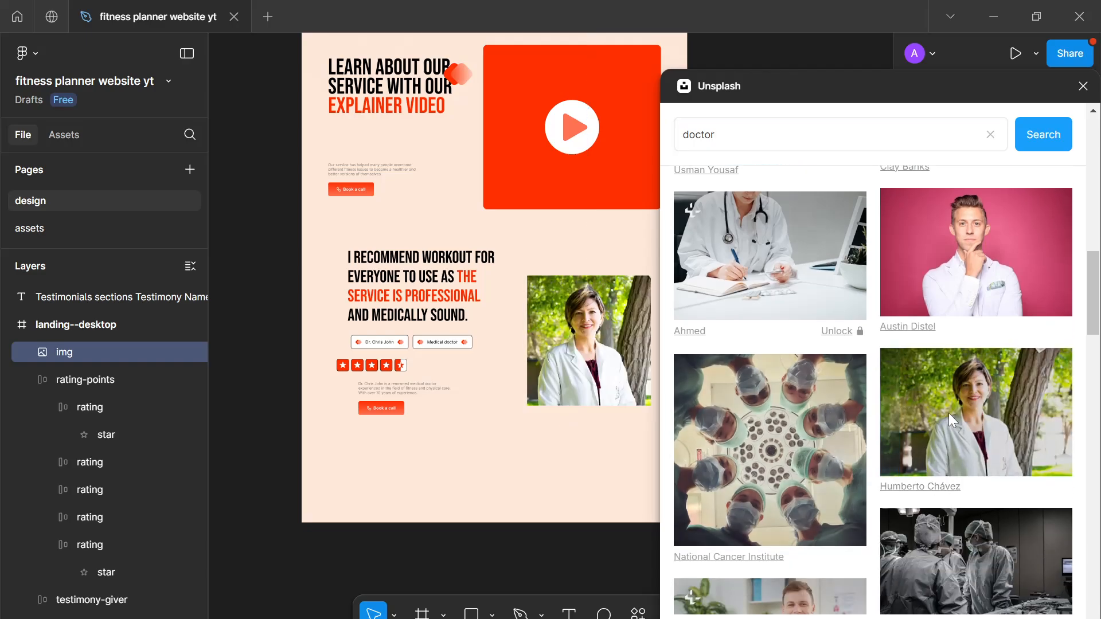
pyautogui.click(1082, 86)
# Step: Compare the new testimonial photo with the hero and explainer video sections of the landing page
pyautogui.scroll(-3, 683, 296)
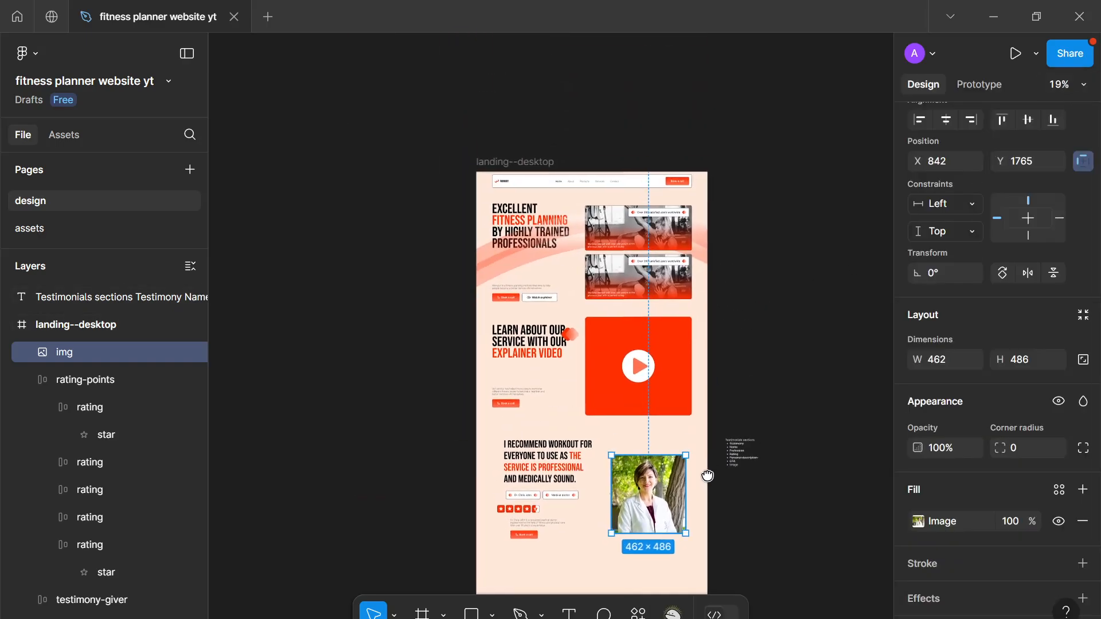
pyautogui.scroll(3, 707, 476)
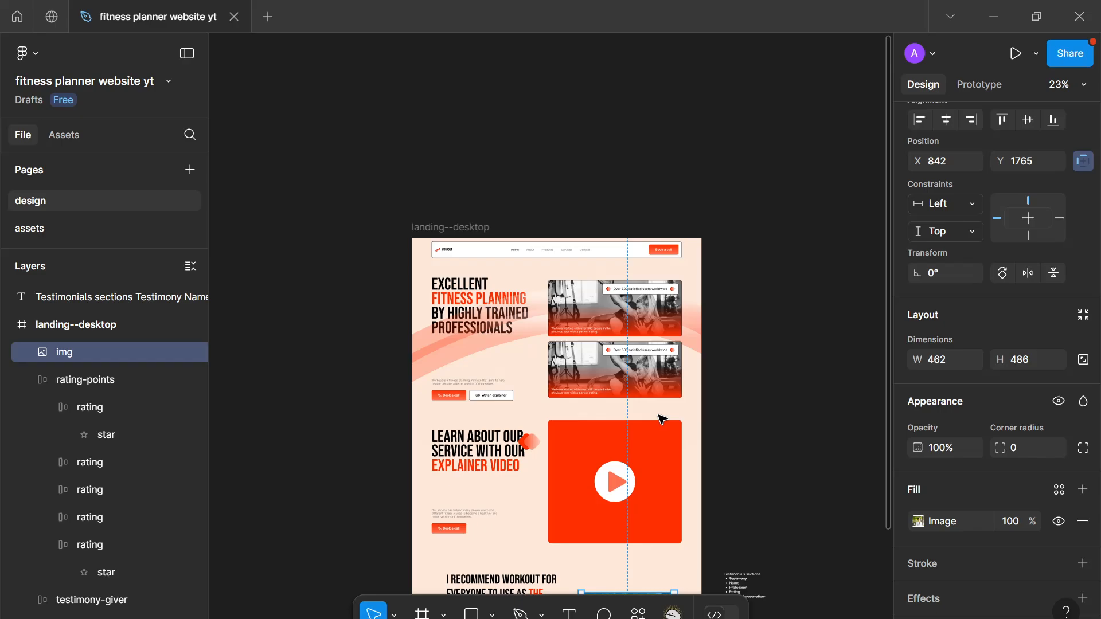
pyautogui.scroll(-3, 662, 419)
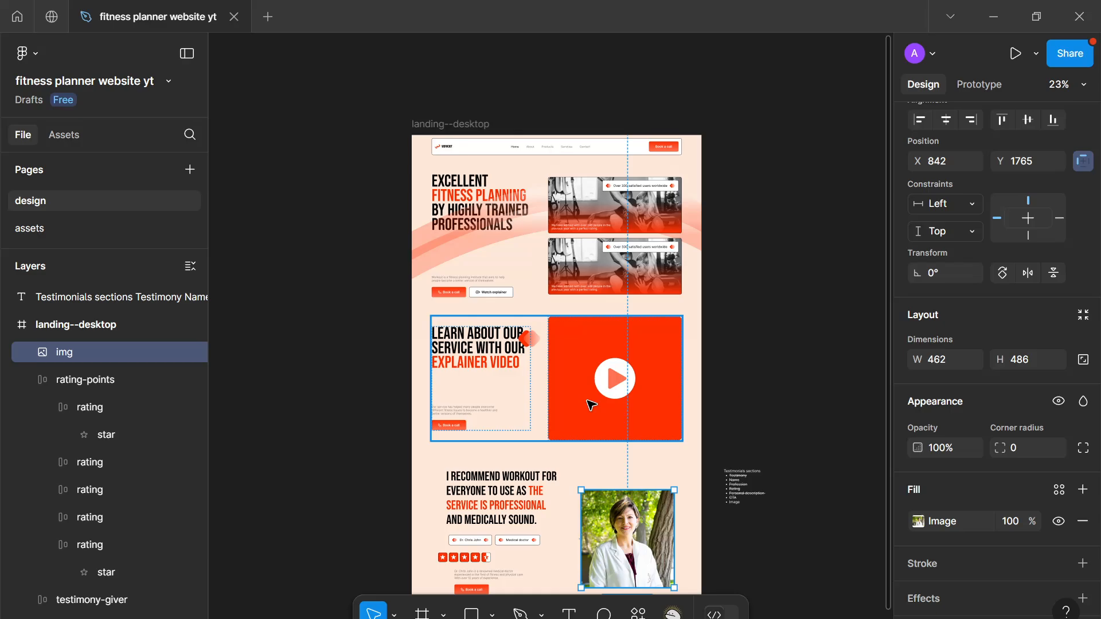
pyautogui.scroll(-4, 596, 435)
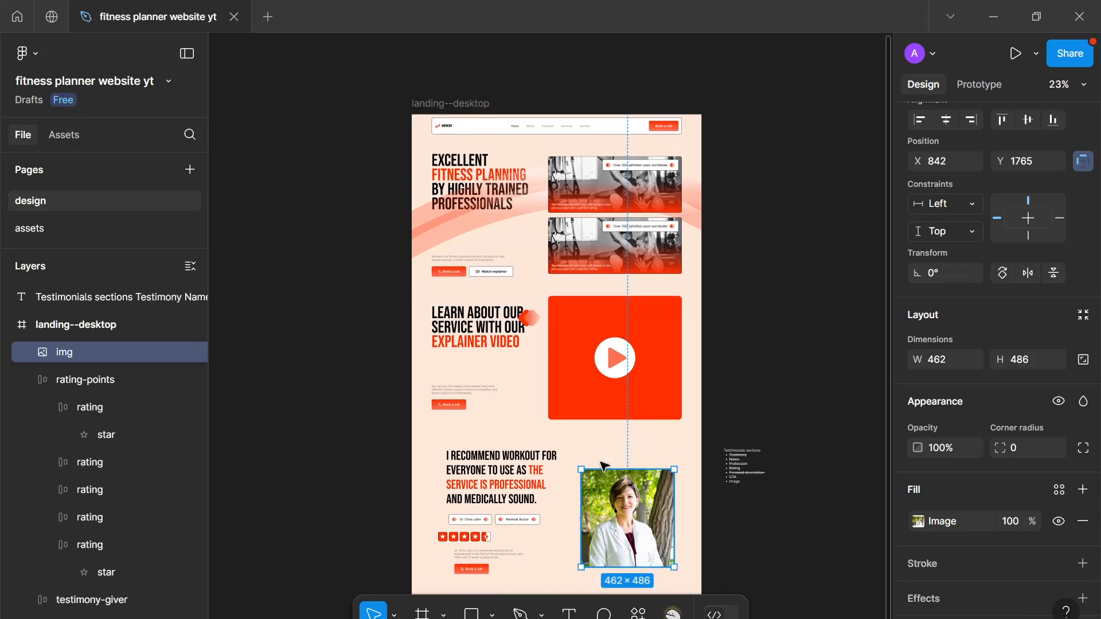
pyautogui.scroll(5, 606, 469)
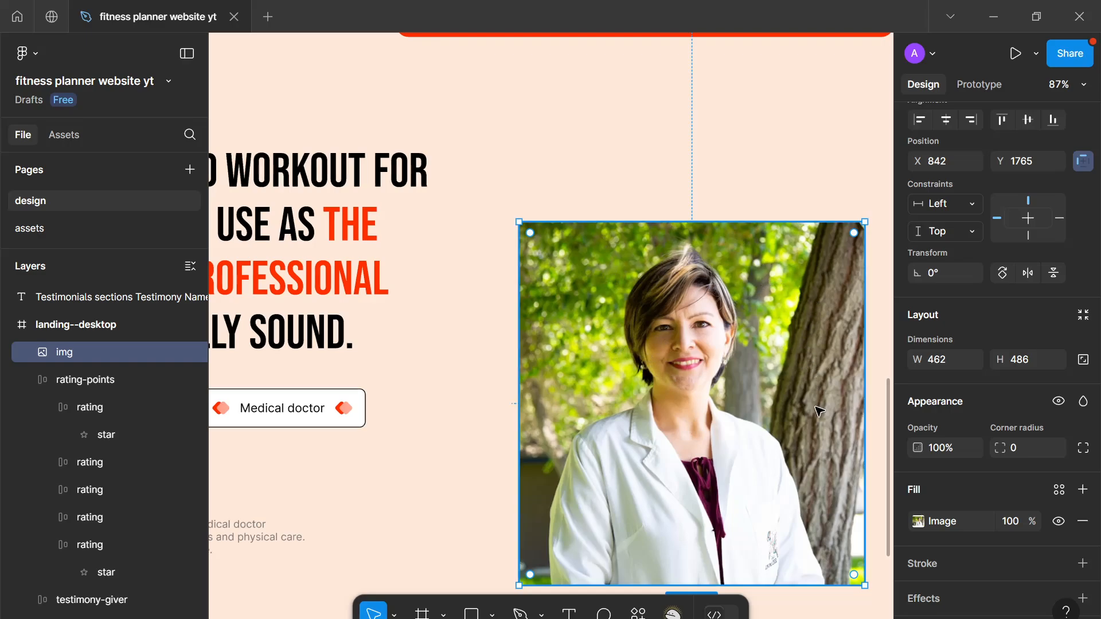
pyautogui.scroll(-5, 805, 356)
pyautogui.scroll(4, 774, 343)
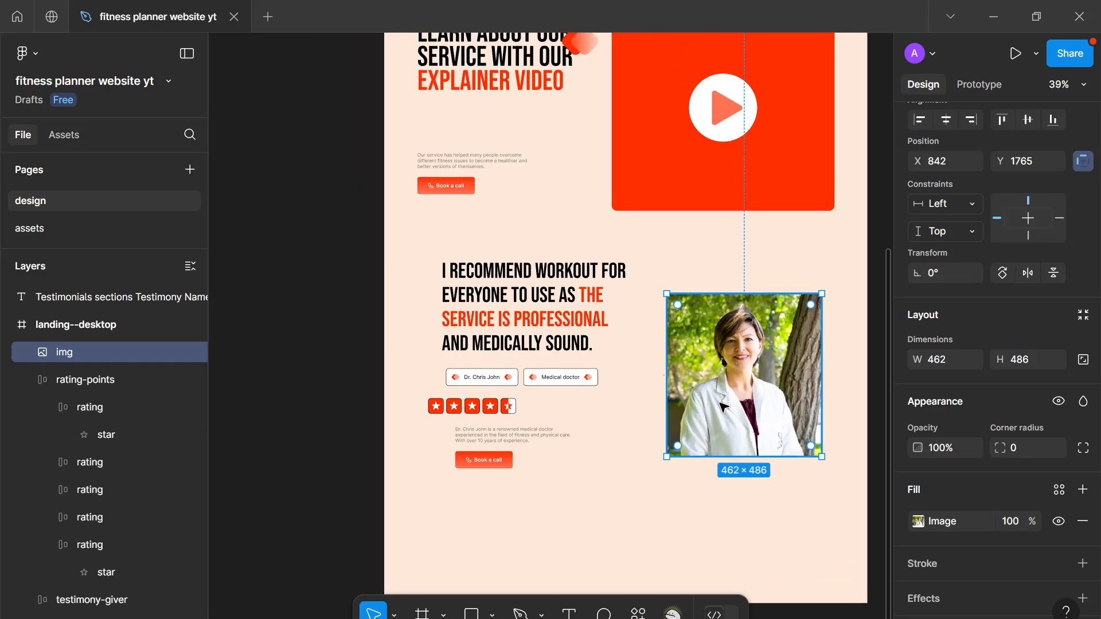
pyautogui.hscroll(3, 745, 372)
pyautogui.scroll(4, 630, 462)
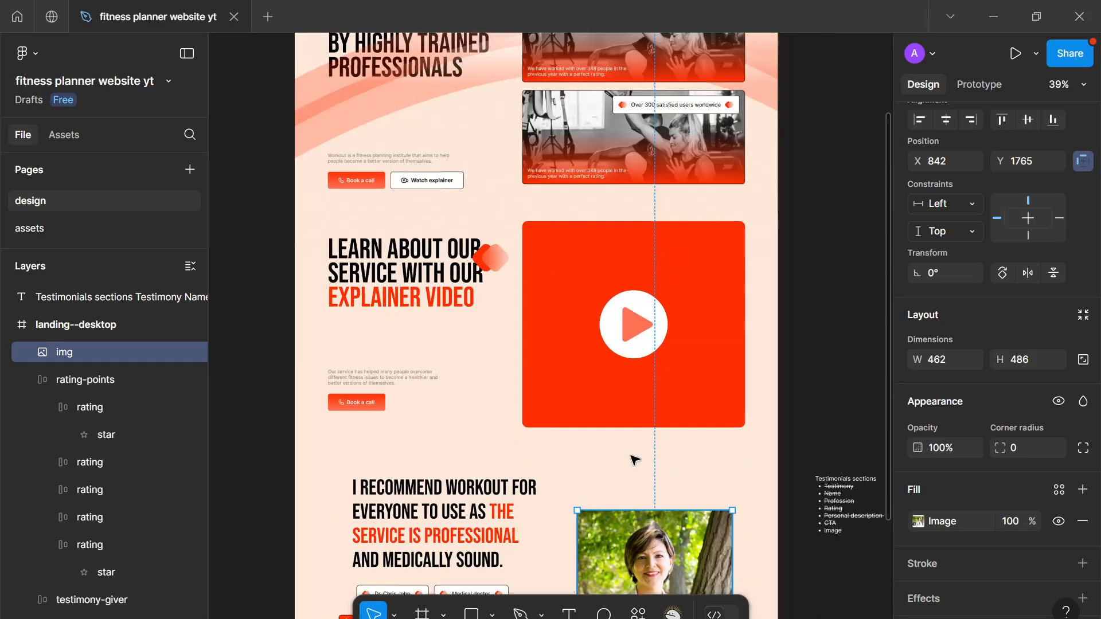
pyautogui.scroll(4, 636, 275)
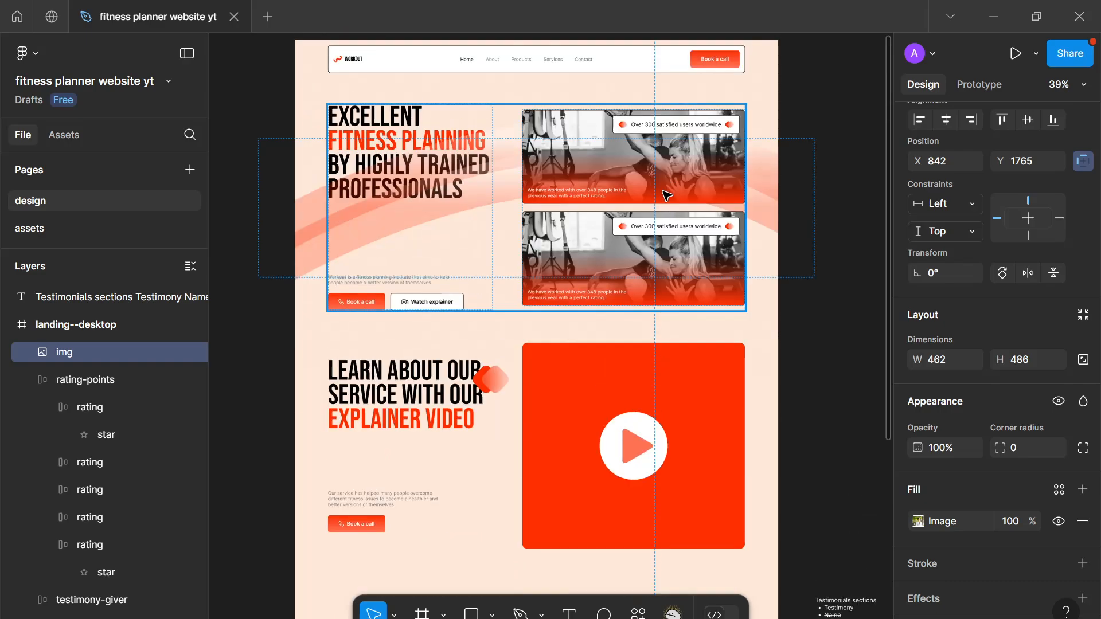
pyautogui.scroll(-10, 671, 211)
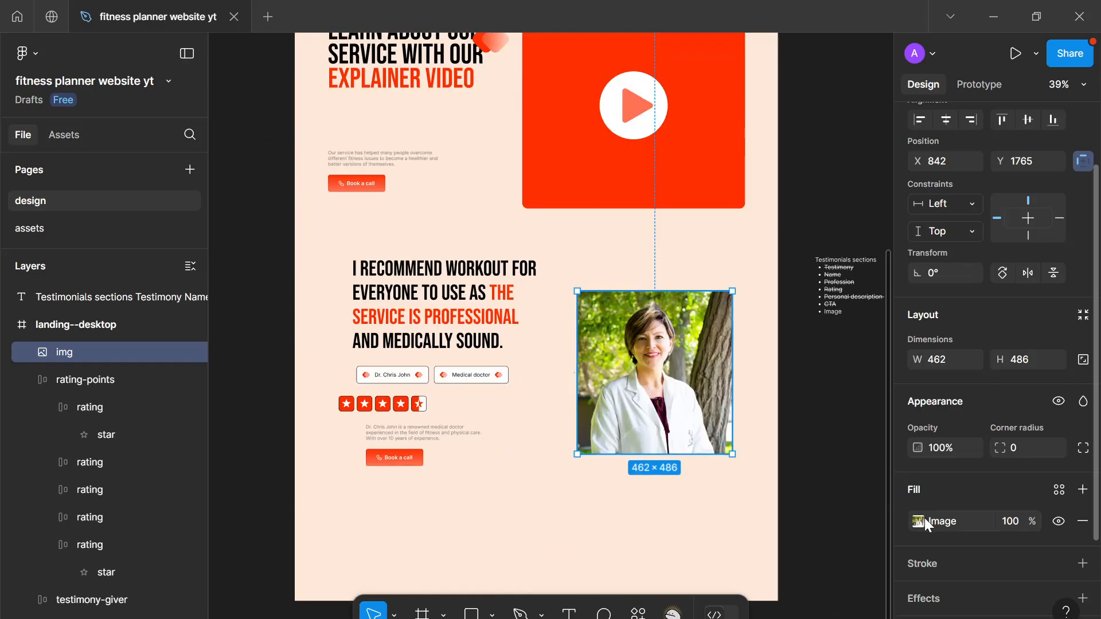
# Step: Reduce the saturation of the doctor photo's image fill to the minimum, making it black and white
pyautogui.click(918, 520)
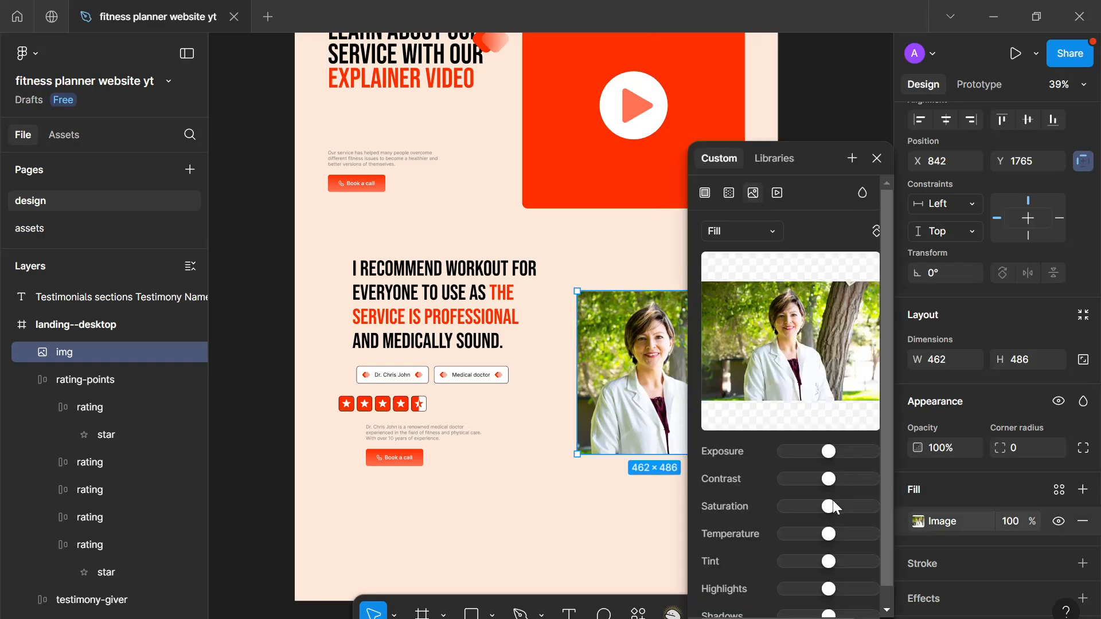
pyautogui.moveTo(823, 515); pyautogui.dragTo(741, 503)
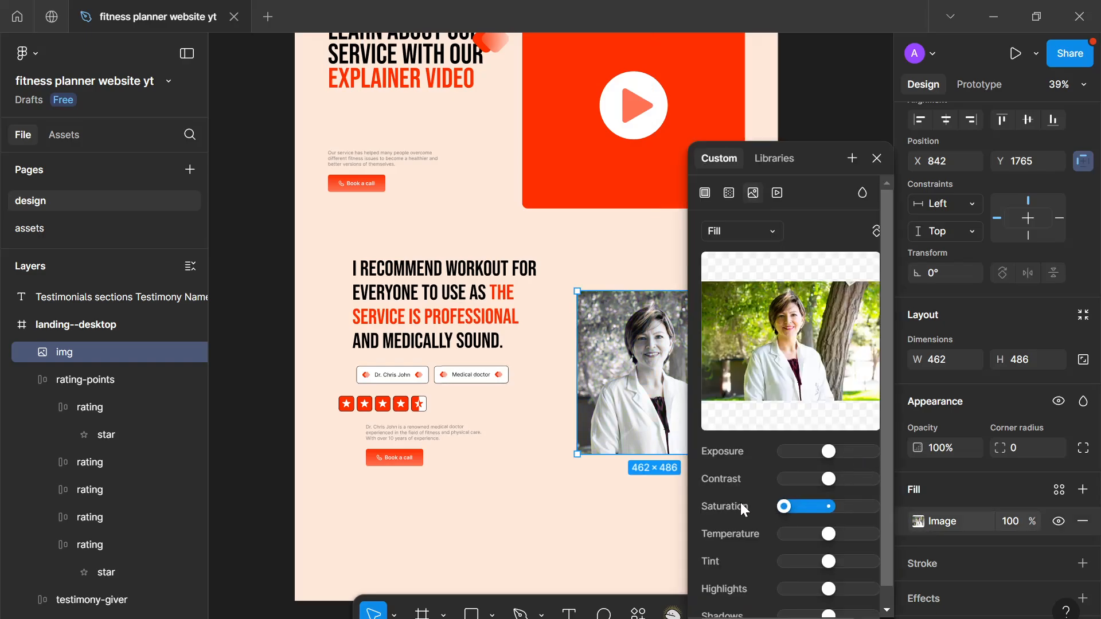
pyautogui.click(876, 166)
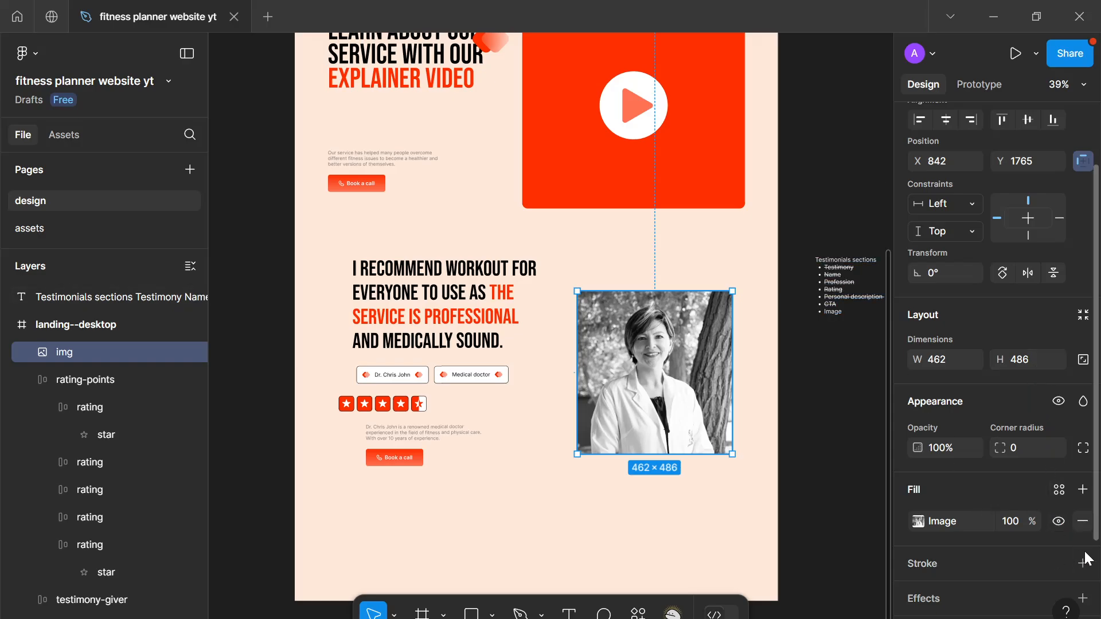
# Step: Add a black fill over the doctor photo at 100% opacity and turn it into a linear gradient
pyautogui.click(1082, 489)
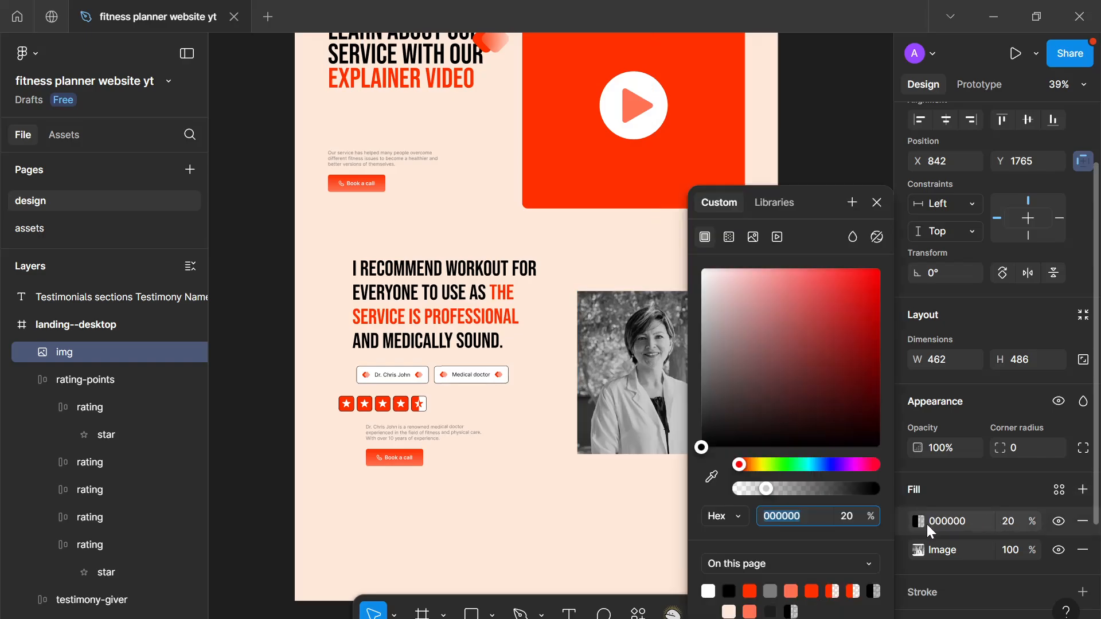
pyautogui.click(997, 528)
pyautogui.write('100')
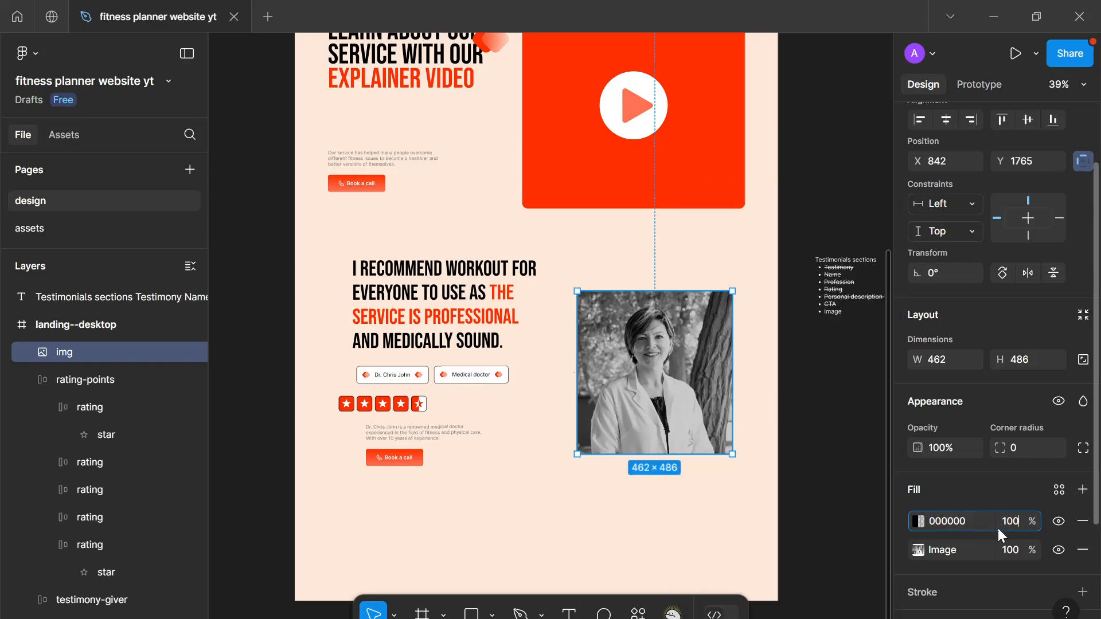
pyautogui.press('Return')
pyautogui.click(917, 520)
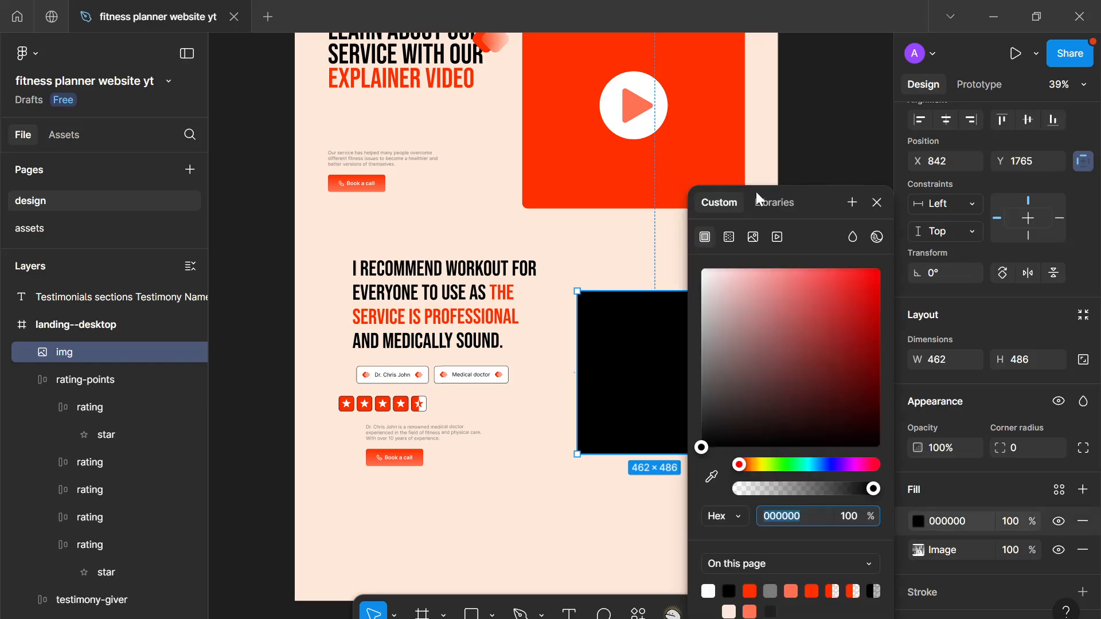
pyautogui.click(728, 237)
# Step: Set both stops of the photo's gradient overlay to the red color FF3001
pyautogui.moveTo(816, 200); pyautogui.dragTo(955, 127)
pyautogui.click(899, 315)
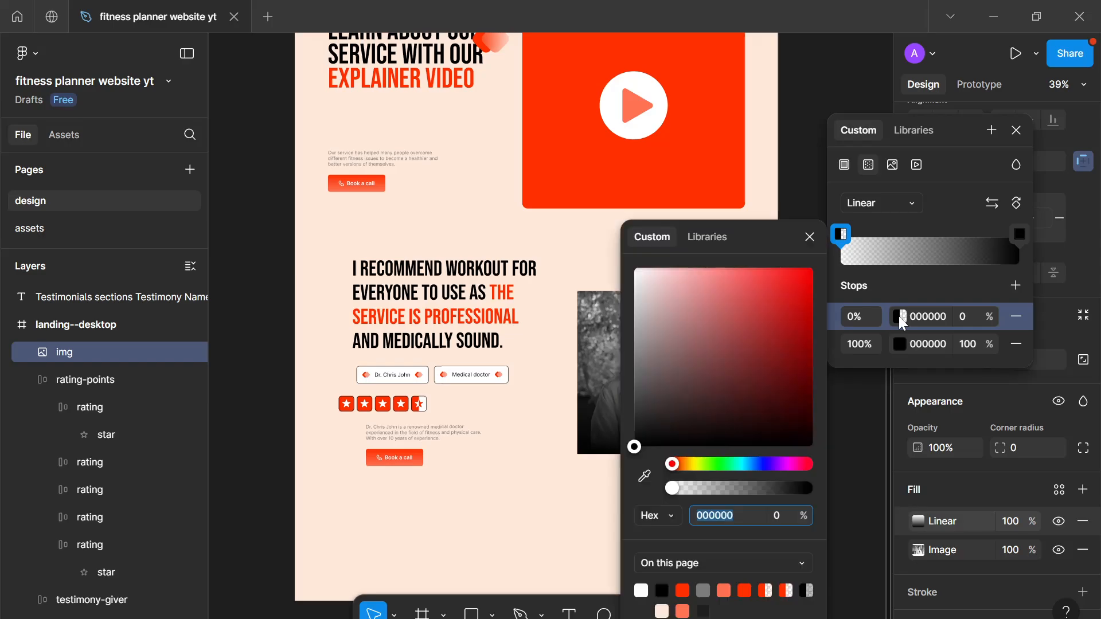
pyautogui.click(683, 590)
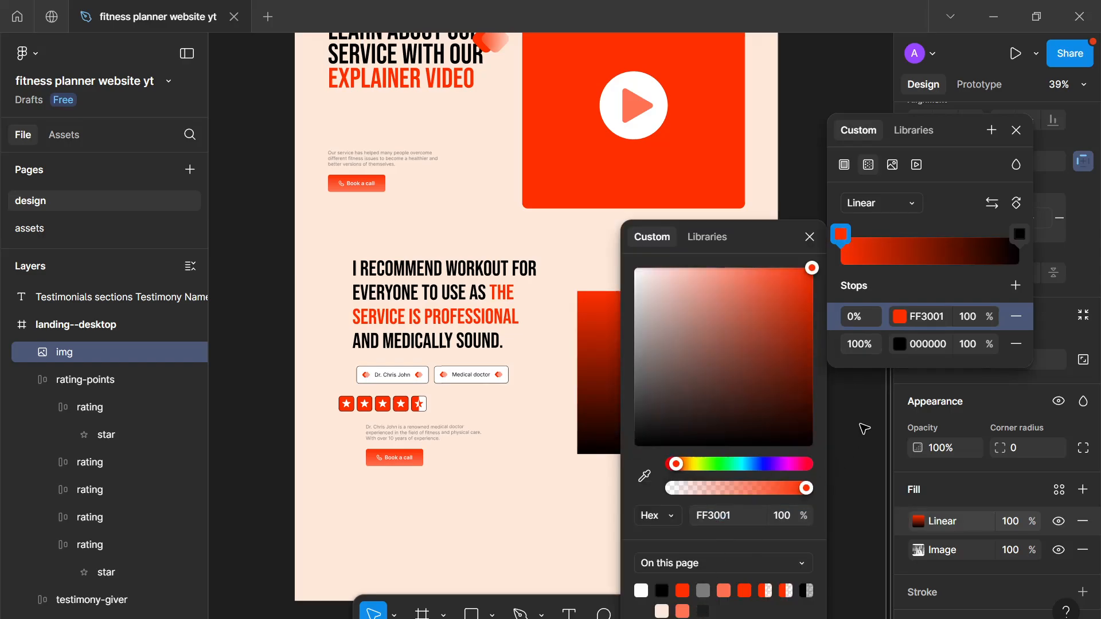
pyautogui.click(899, 343)
pyautogui.click(682, 591)
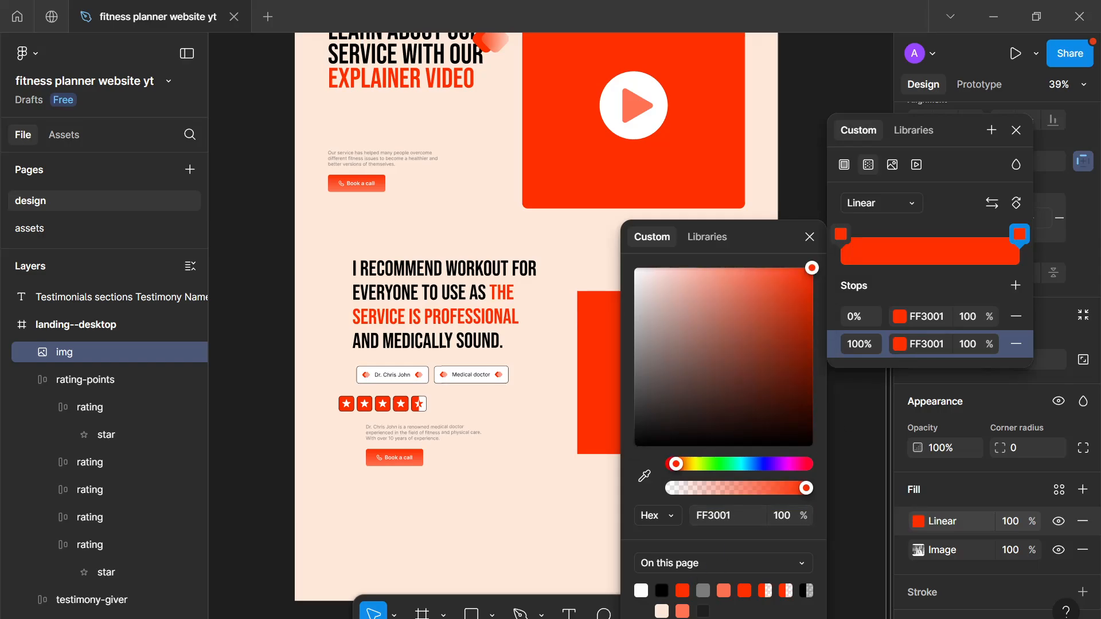
# Step: Make the gradient's first stop fully transparent at 0% opacity and shift it to the 27% position
pyautogui.click(964, 321)
pyautogui.write('0')
pyautogui.press('Return')
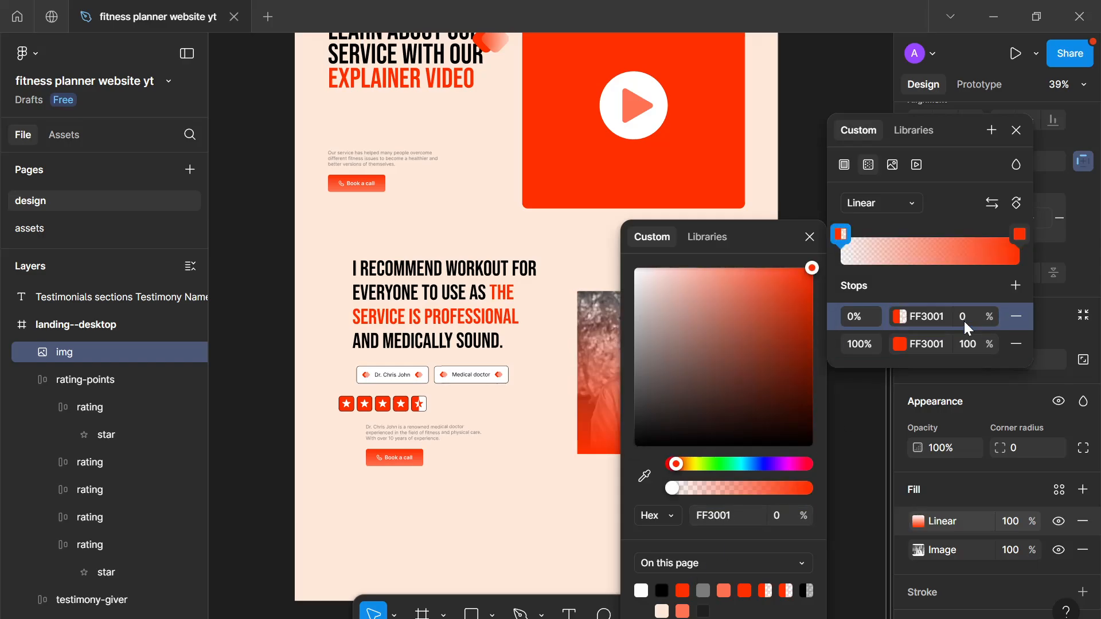
pyautogui.click(810, 237)
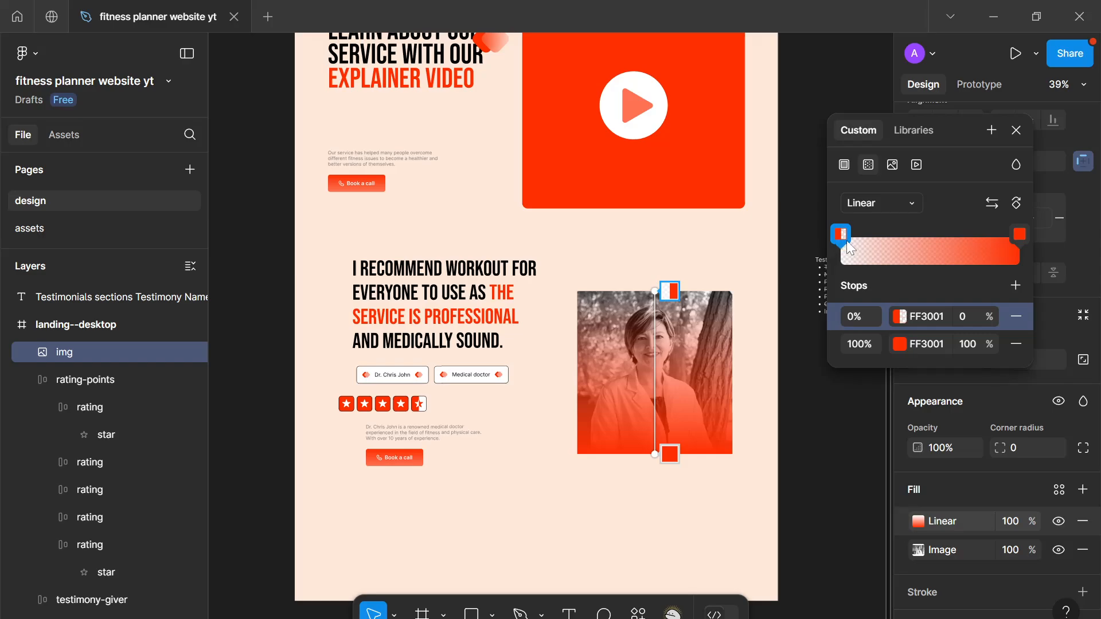
pyautogui.moveTo(847, 243); pyautogui.dragTo(893, 256)
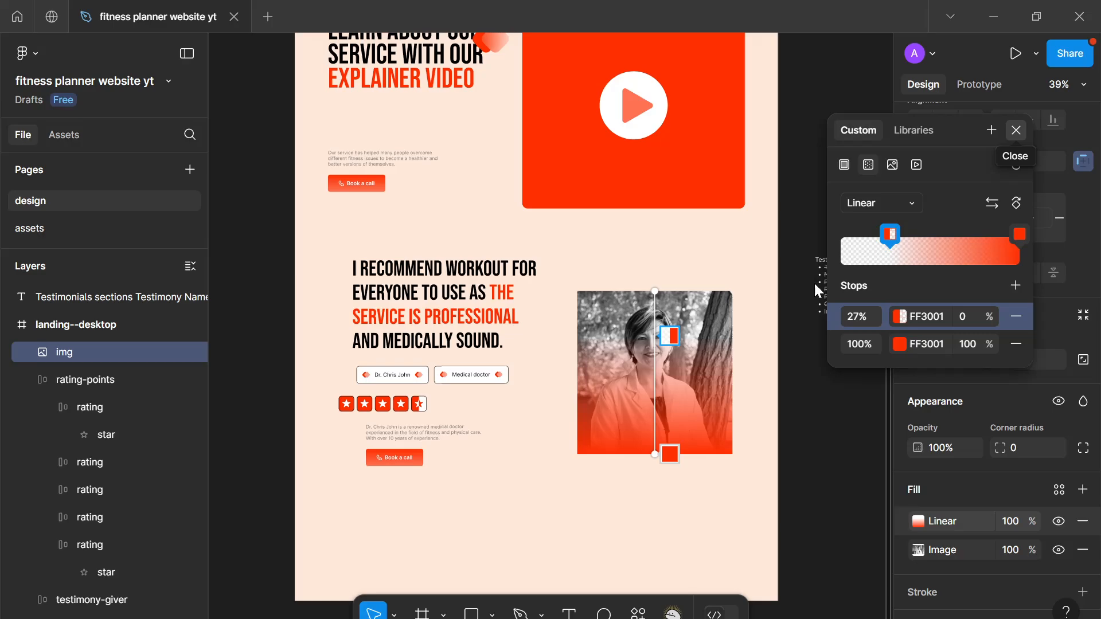
pyautogui.press('Escape')
# Step: Set the doctor image's corner radius to 12
pyautogui.scroll(4, 648, 455)
pyautogui.scroll(5, 714, 444)
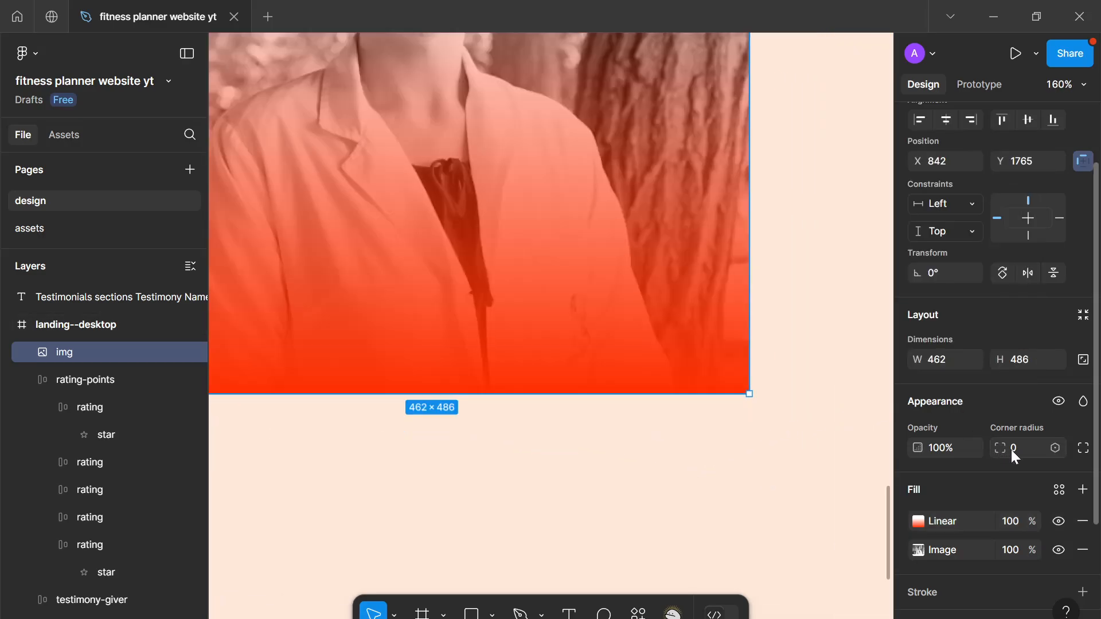
pyautogui.write('8')
pyautogui.press('Return')
pyautogui.scroll(-3, 762, 431)
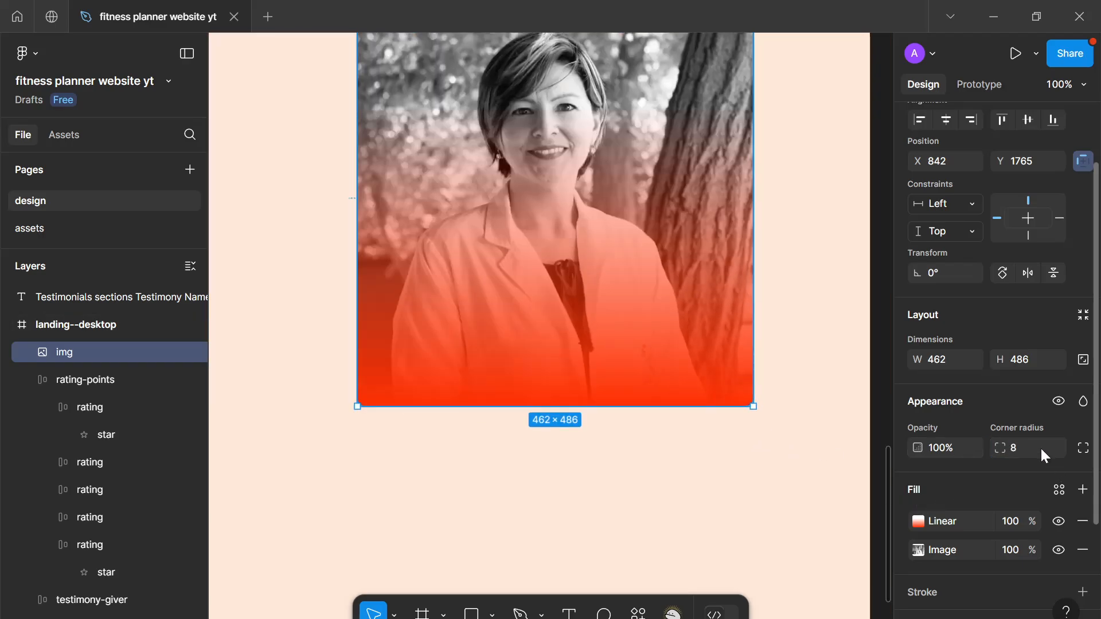
pyautogui.press('Up')
pyautogui.press('Up')
pyautogui.press('Up')
pyautogui.press('Up')
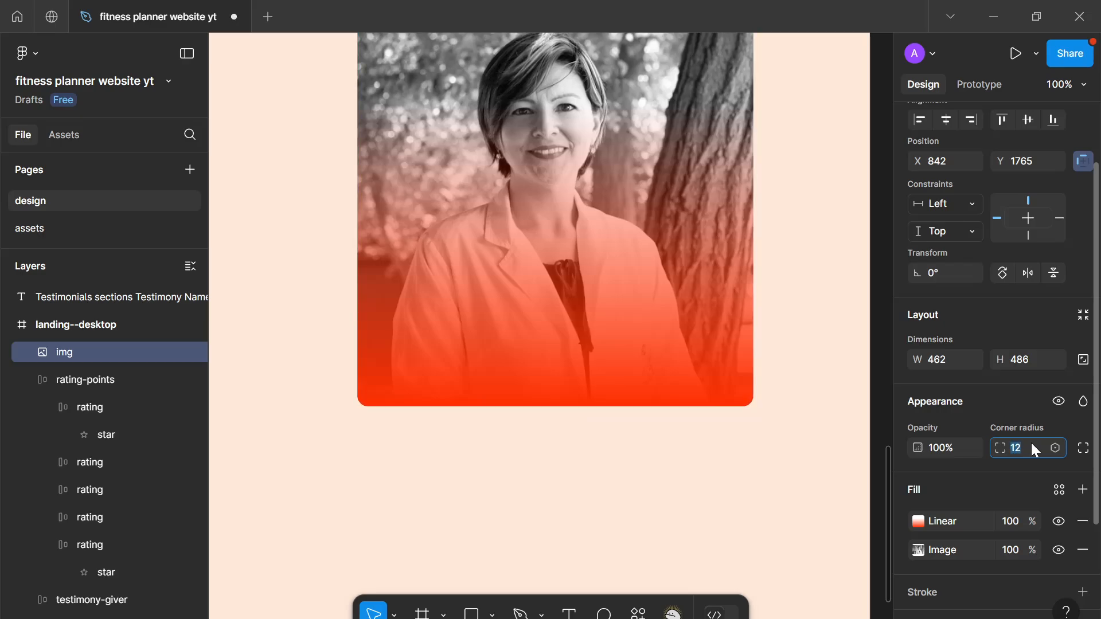
pyautogui.scroll(-3, 786, 346)
pyautogui.scroll(2, 764, 359)
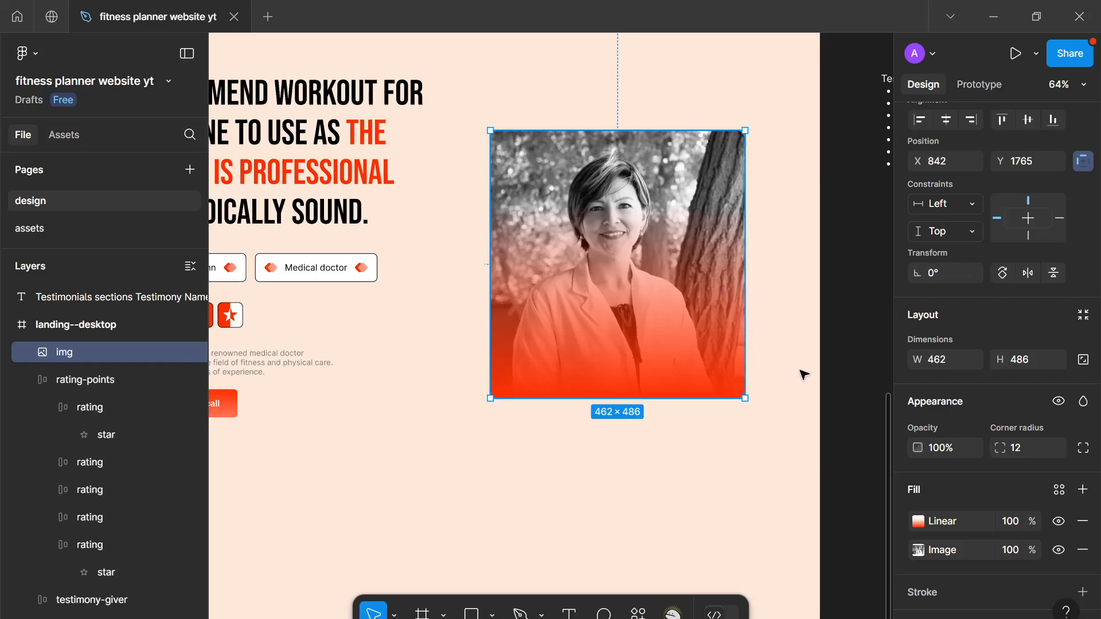
pyautogui.click(778, 312)
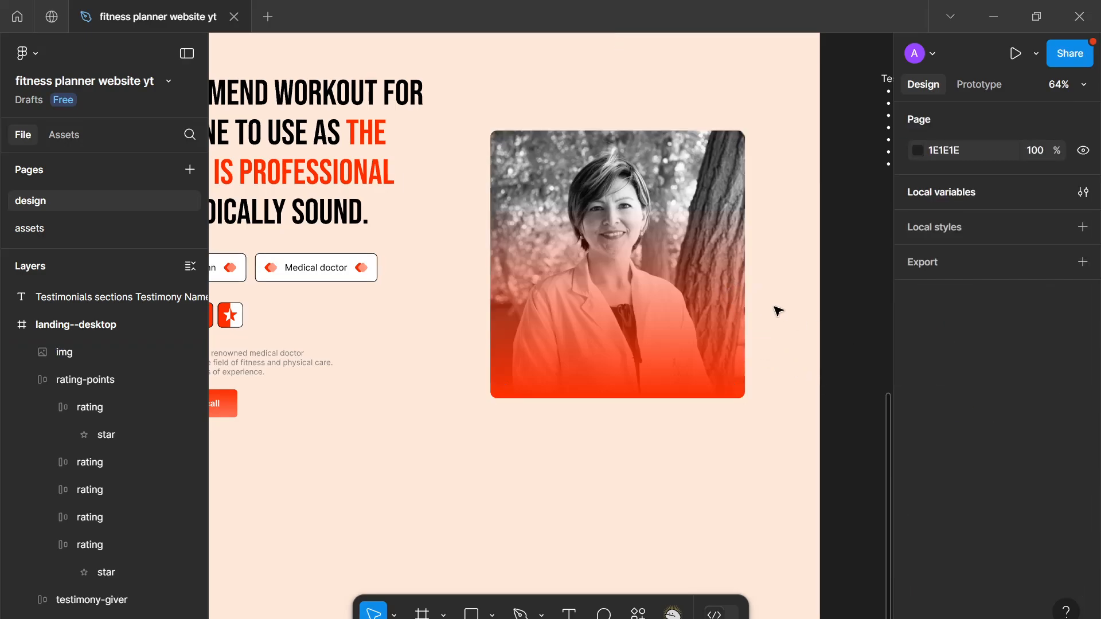
# Step: Add a black stroke of weight 1 inside the doctor image's edge
pyautogui.click(734, 278)
pyautogui.scroll(-5, 997, 413)
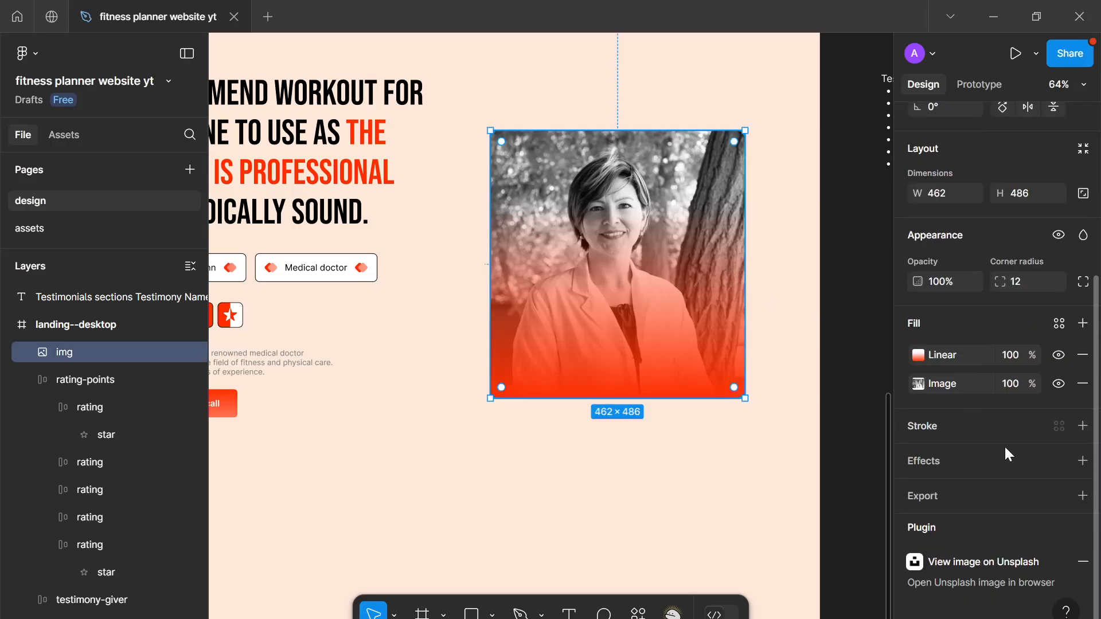
pyautogui.click(1083, 426)
pyautogui.click(584, 453)
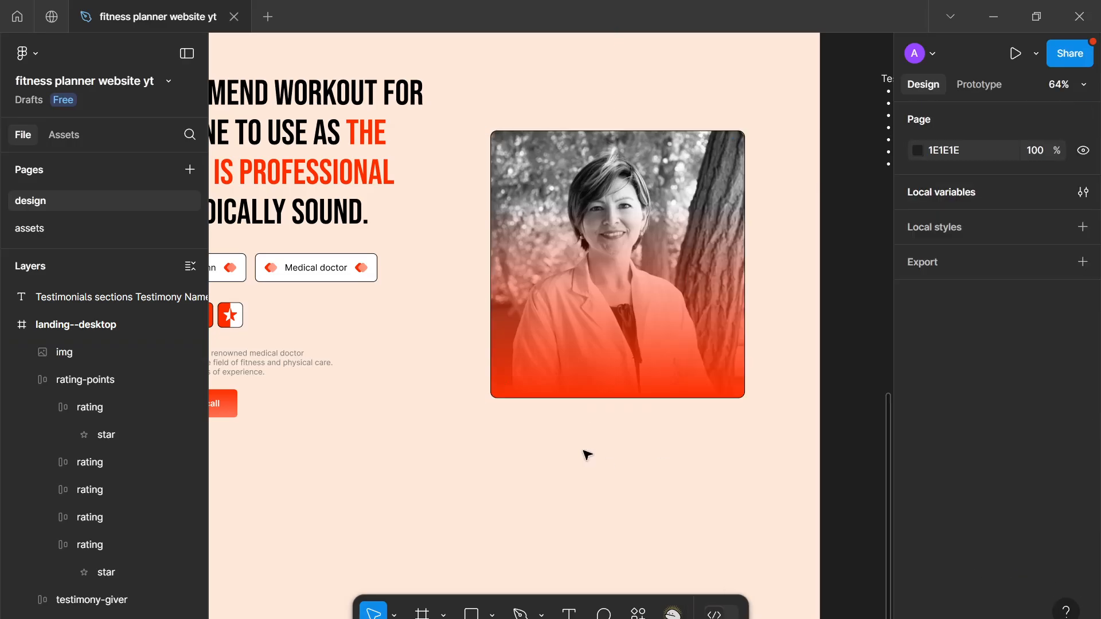
# Step: Examine the doctor image's stroke and rounded corner up close, and check how it fits the testimonials section
pyautogui.scroll(-5, 585, 453)
pyautogui.scroll(4, 584, 453)
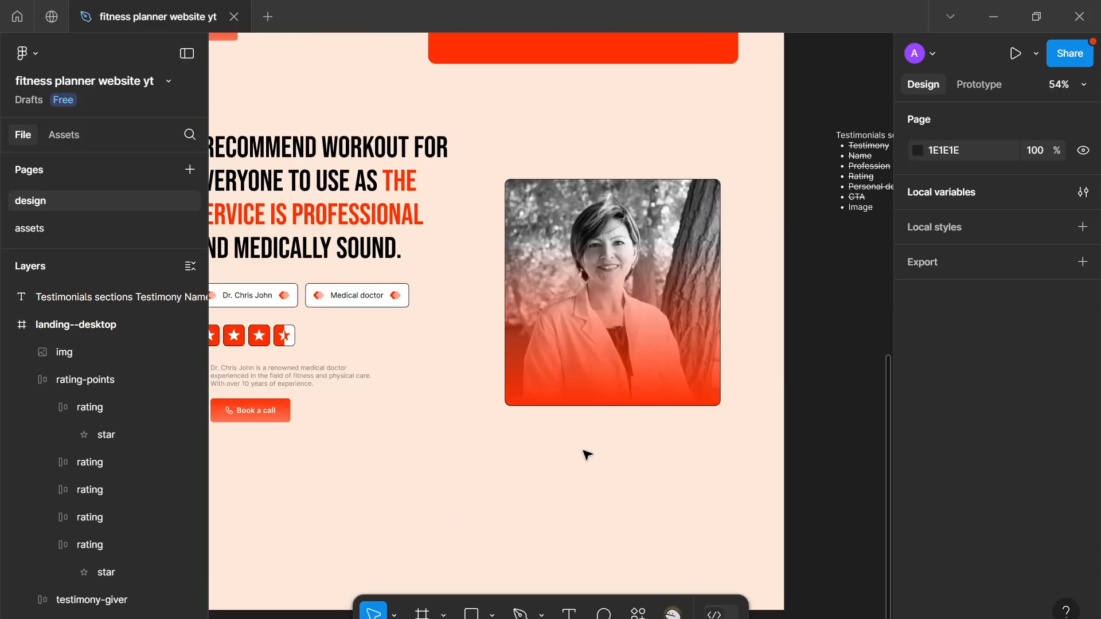
pyautogui.scroll(6, 468, 138)
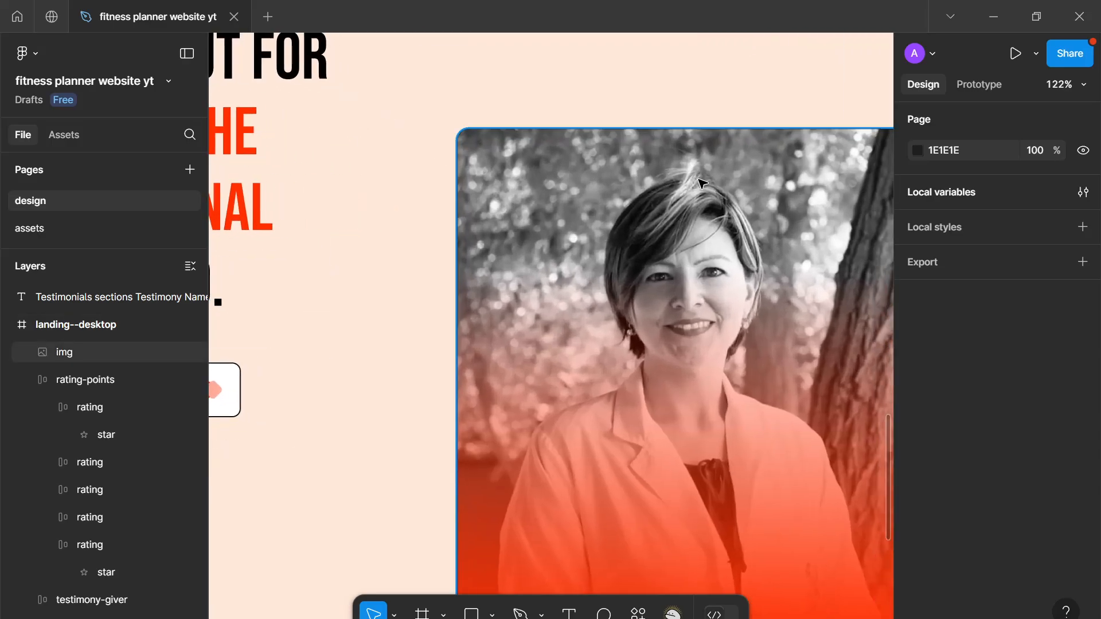
pyautogui.hscroll(4, 728, 144)
pyautogui.scroll(8, 713, 133)
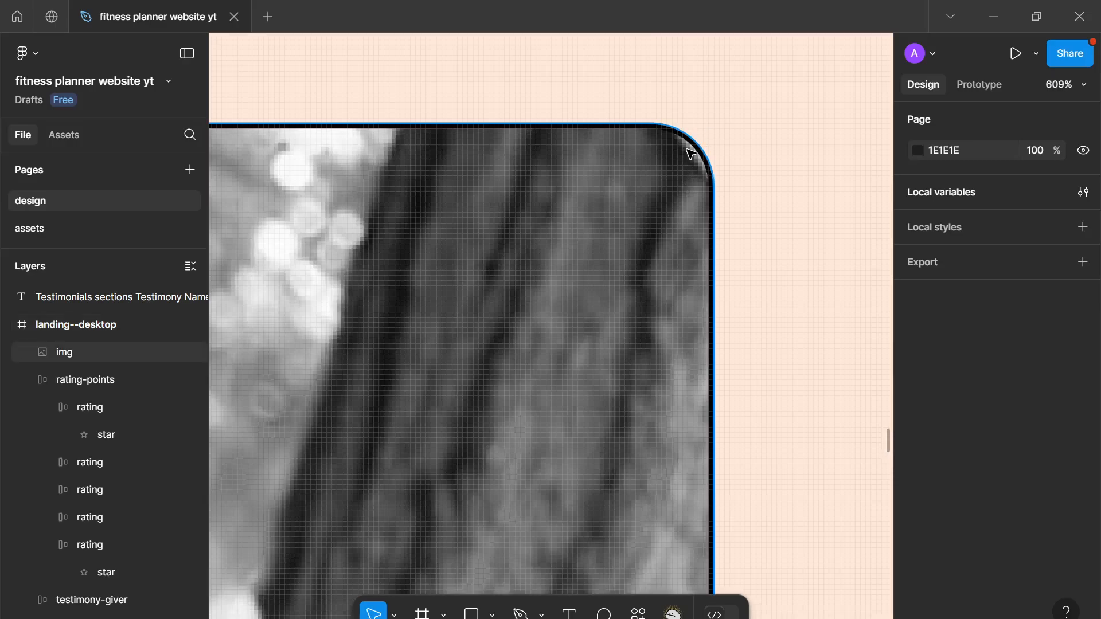
pyautogui.scroll(3, 716, 158)
pyautogui.scroll(-12, 711, 190)
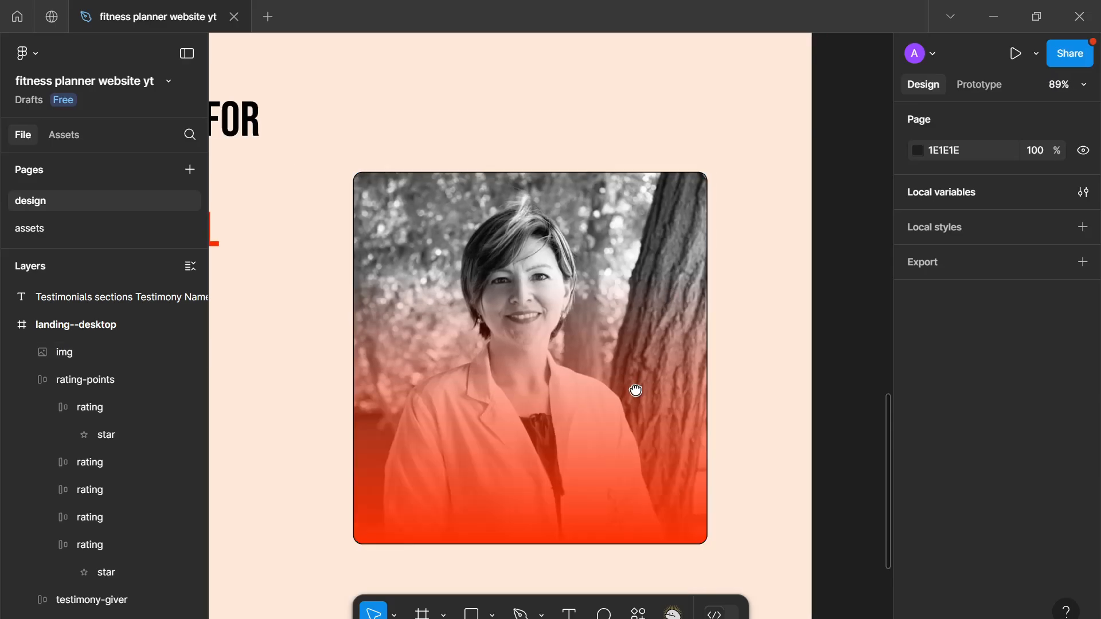
pyautogui.scroll(-5, 659, 361)
pyautogui.scroll(-1, 665, 425)
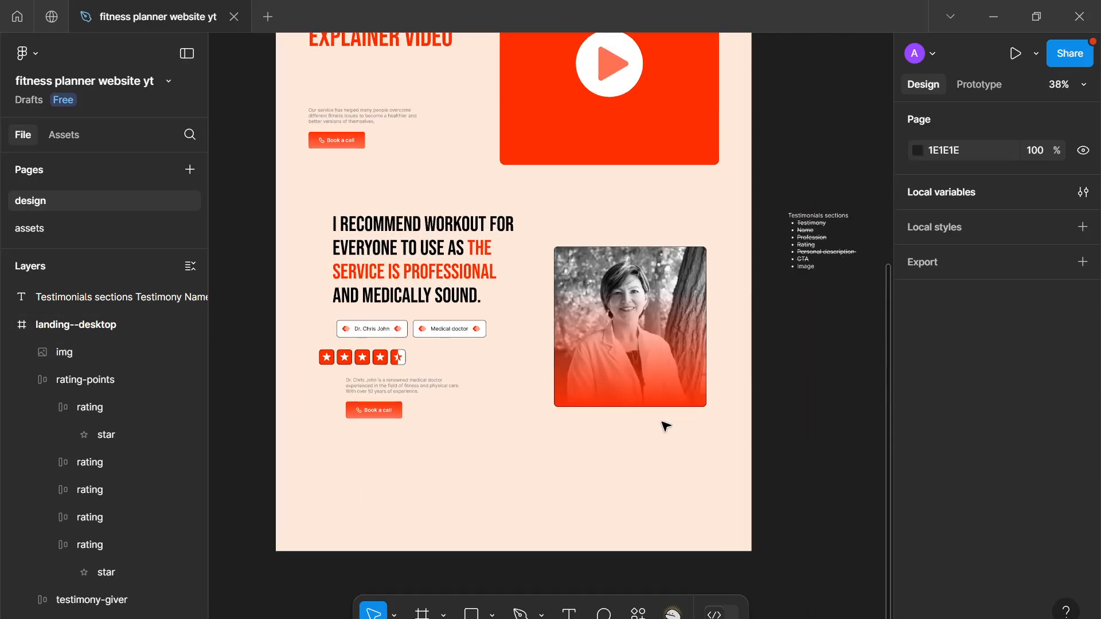
# Step: Enlarge the doctor image proportionally to 520 × 548, keeping its upper edge in place
pyautogui.scroll(-1, 668, 405)
pyautogui.click(651, 326)
pyautogui.click(650, 326)
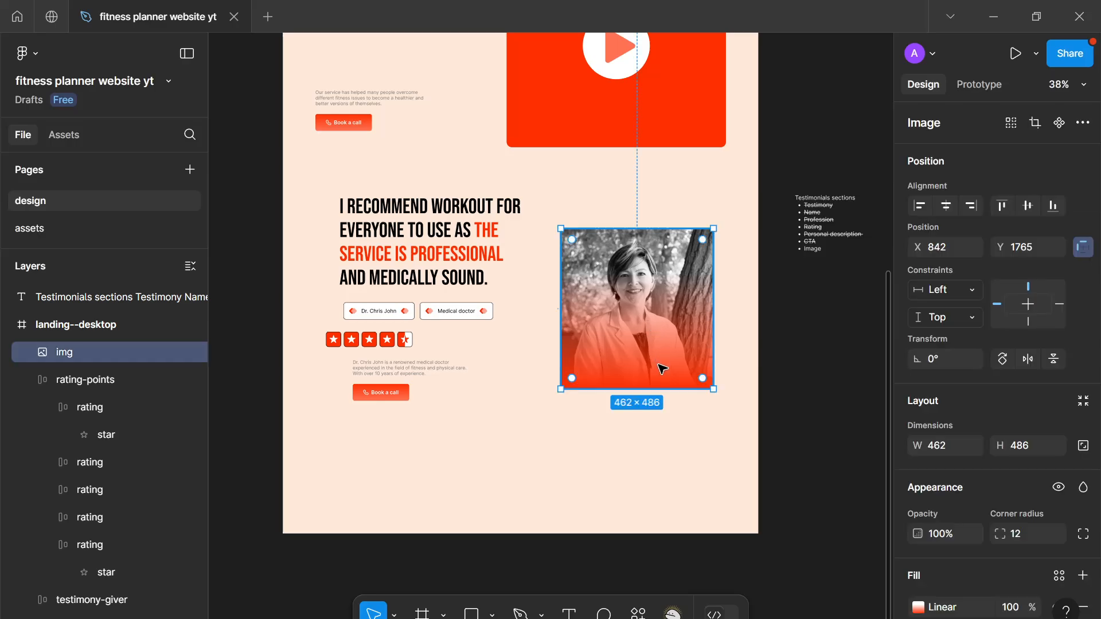
pyautogui.moveTo(670, 389); pyautogui.dragTo(671, 409)
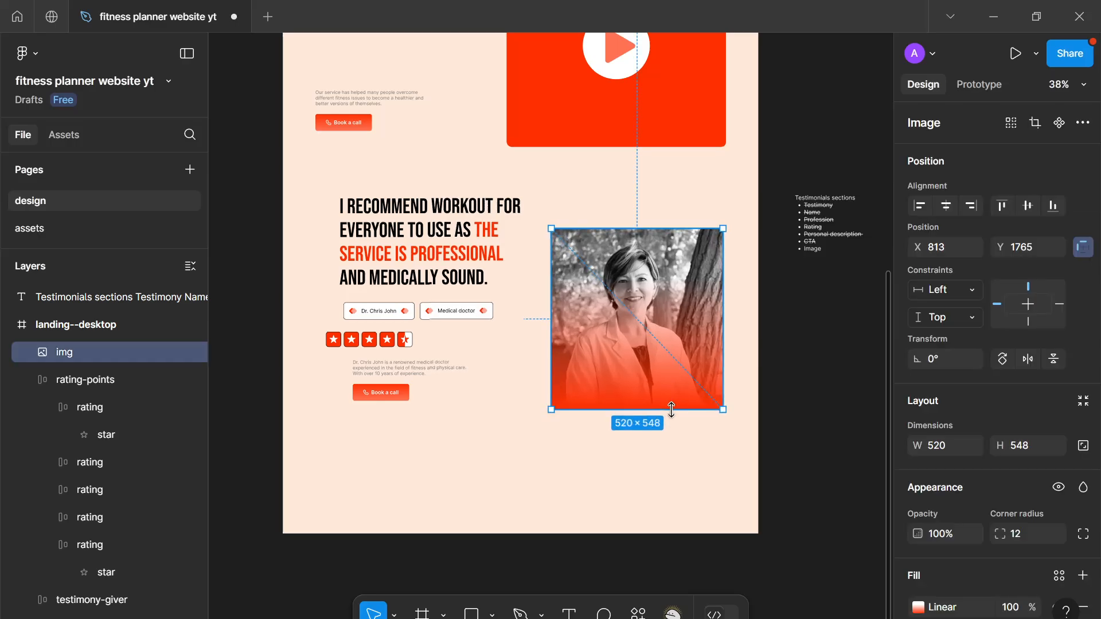
pyautogui.click(658, 450)
# Step: Strike through the Image item in the testimonials sections checklist beside the landing page
pyautogui.scroll(-1, 653, 438)
pyautogui.click(810, 259)
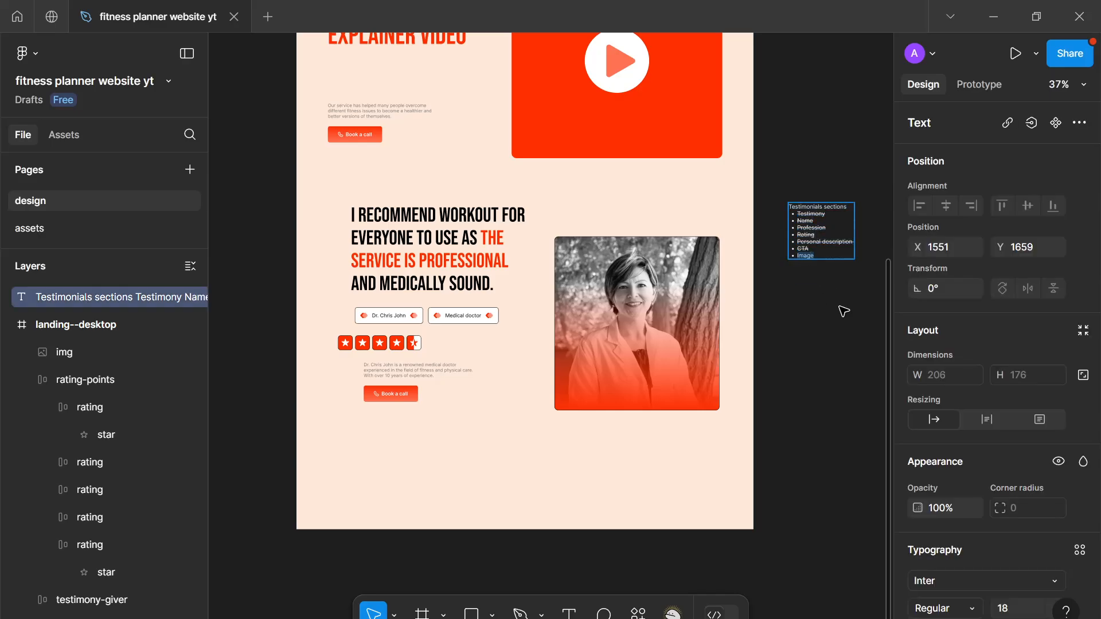
pyautogui.scroll(-5, 948, 456)
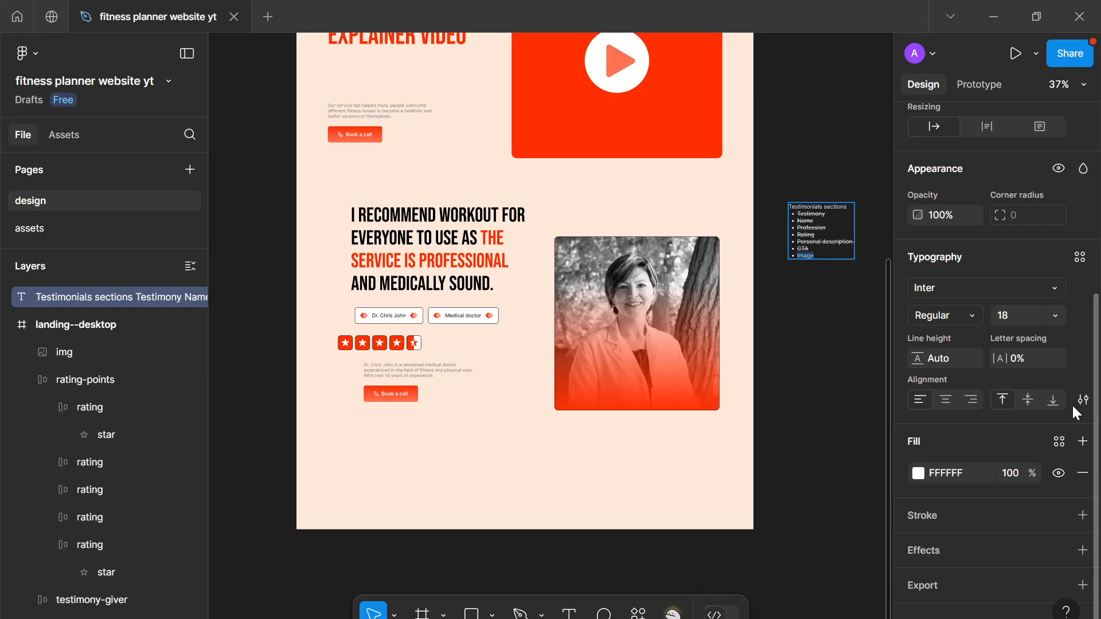
pyautogui.click(1078, 401)
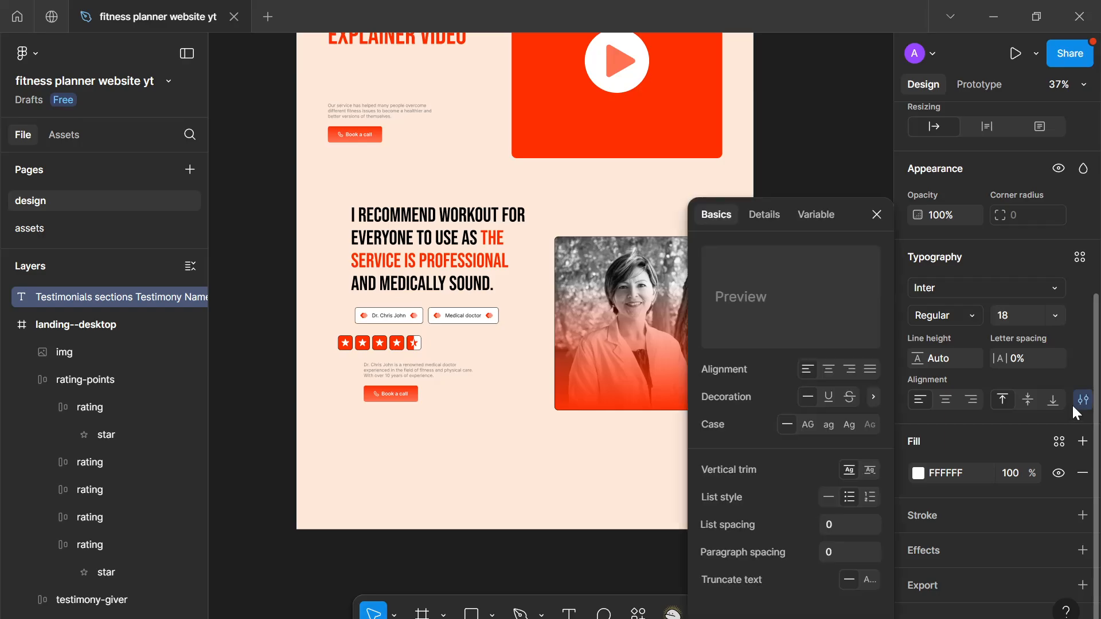
pyautogui.click(844, 401)
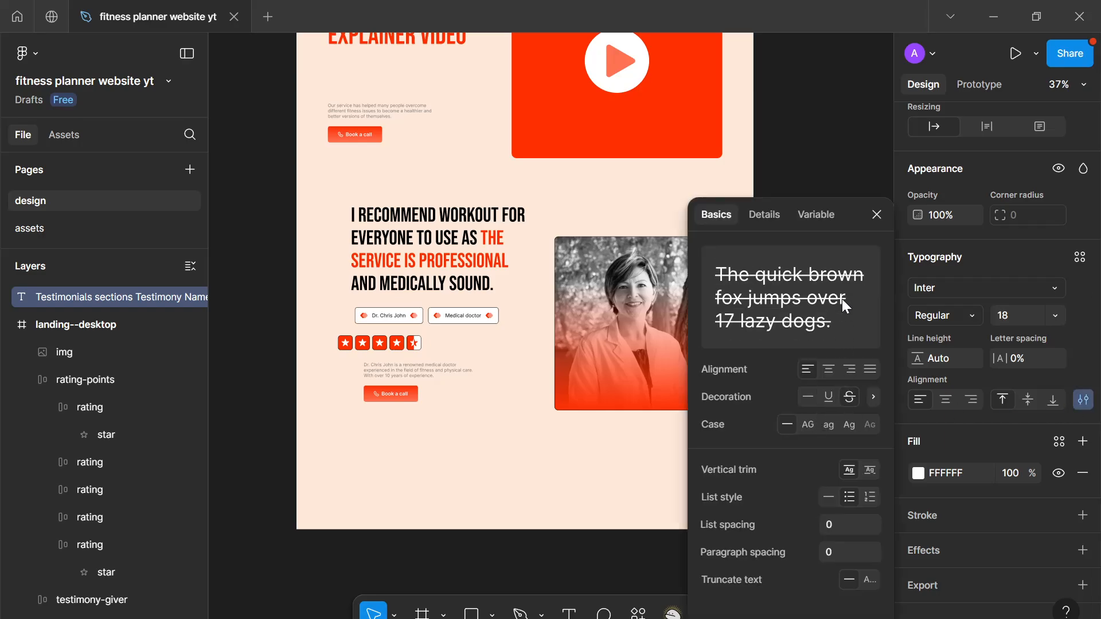
pyautogui.click(876, 216)
# Step: Move the name and profession badges onto the lower part of the doctor photo and wrap both in an auto layout frame
pyautogui.scroll(3, 530, 436)
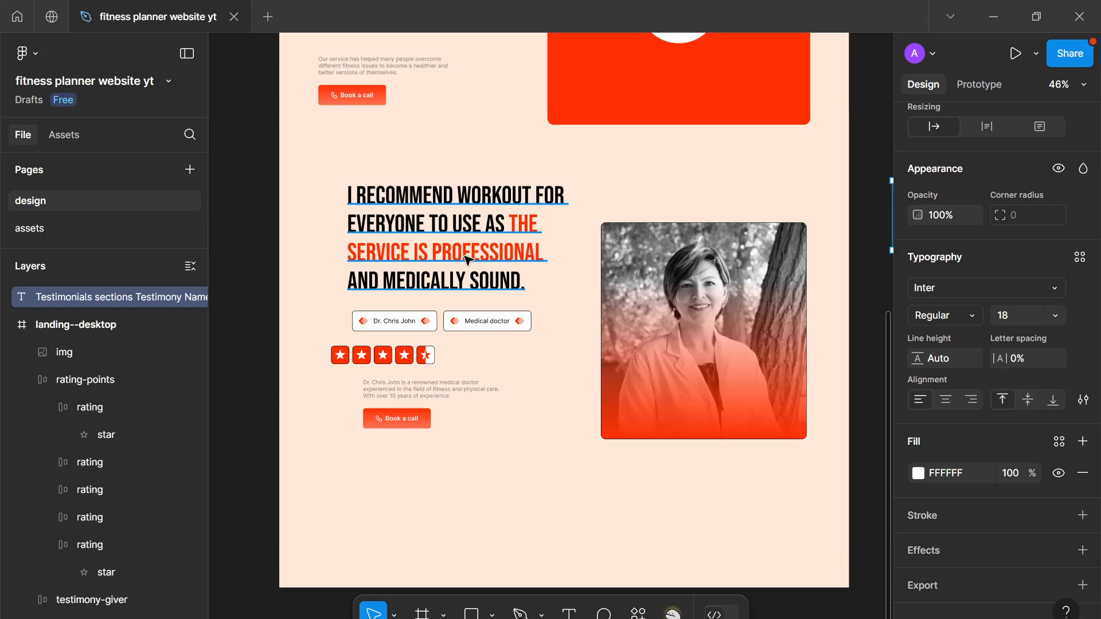
pyautogui.click(467, 329)
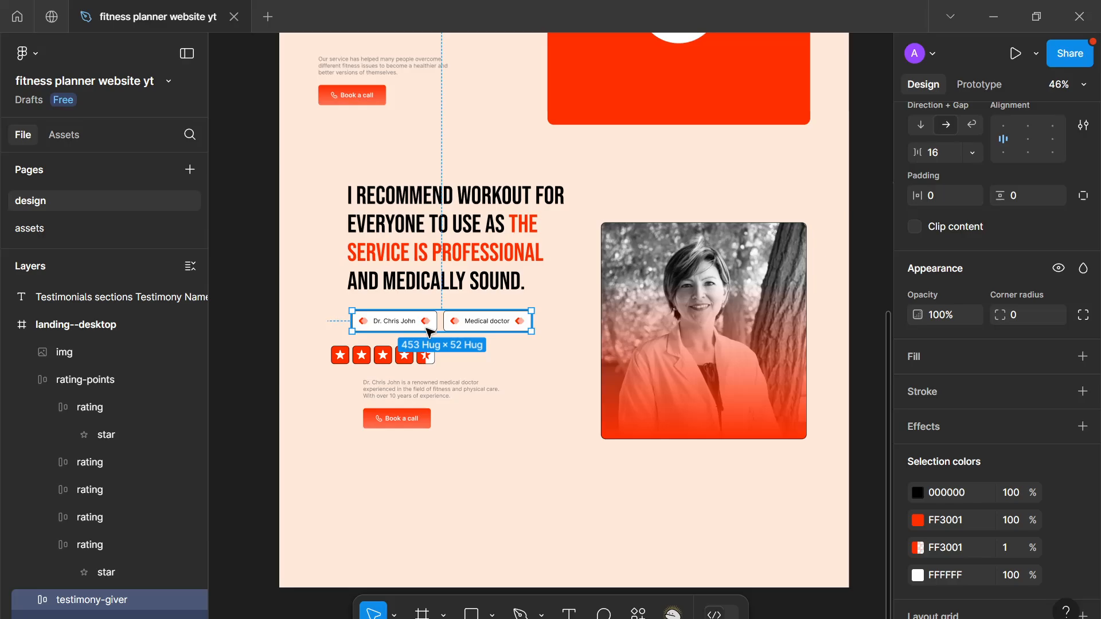
pyautogui.moveTo(429, 331); pyautogui.dragTo(730, 415)
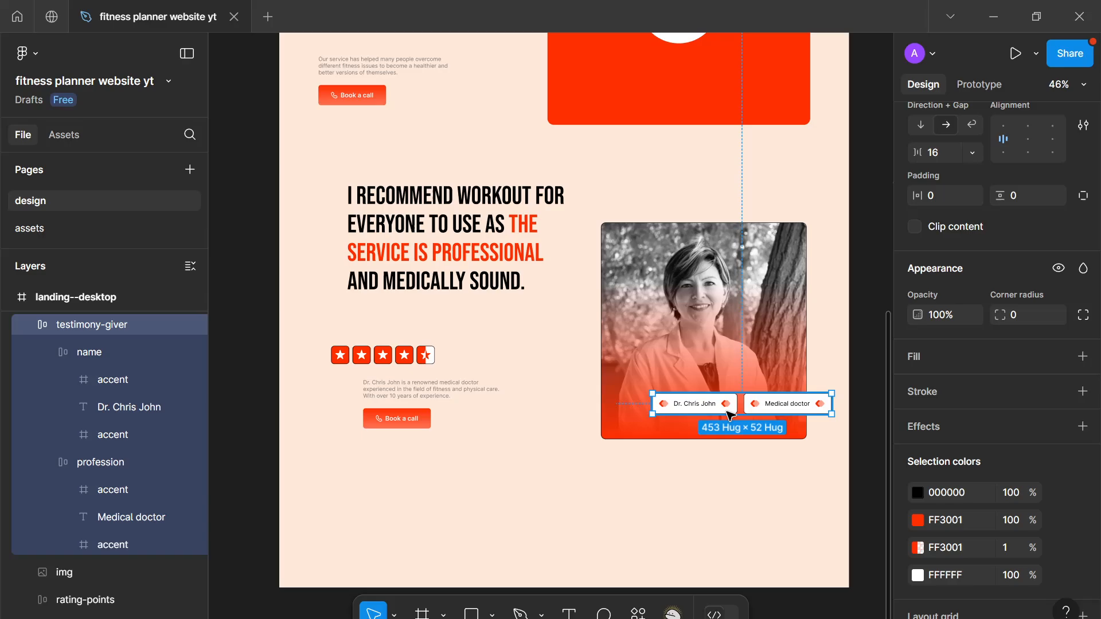
pyautogui.click(708, 325)
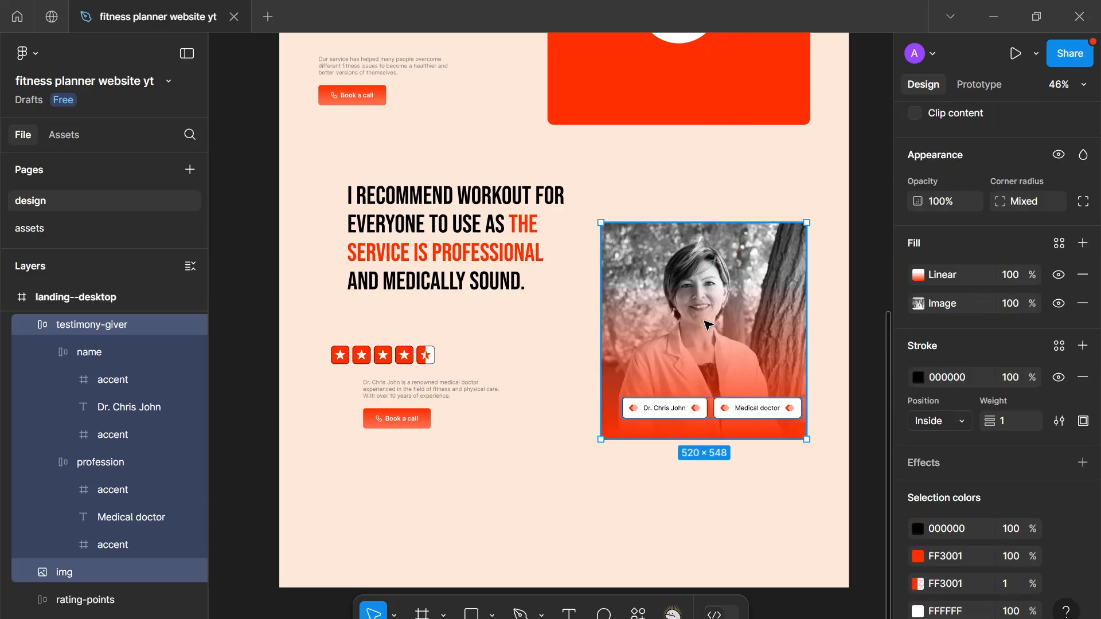
pyautogui.hotkey('shift', 'a')
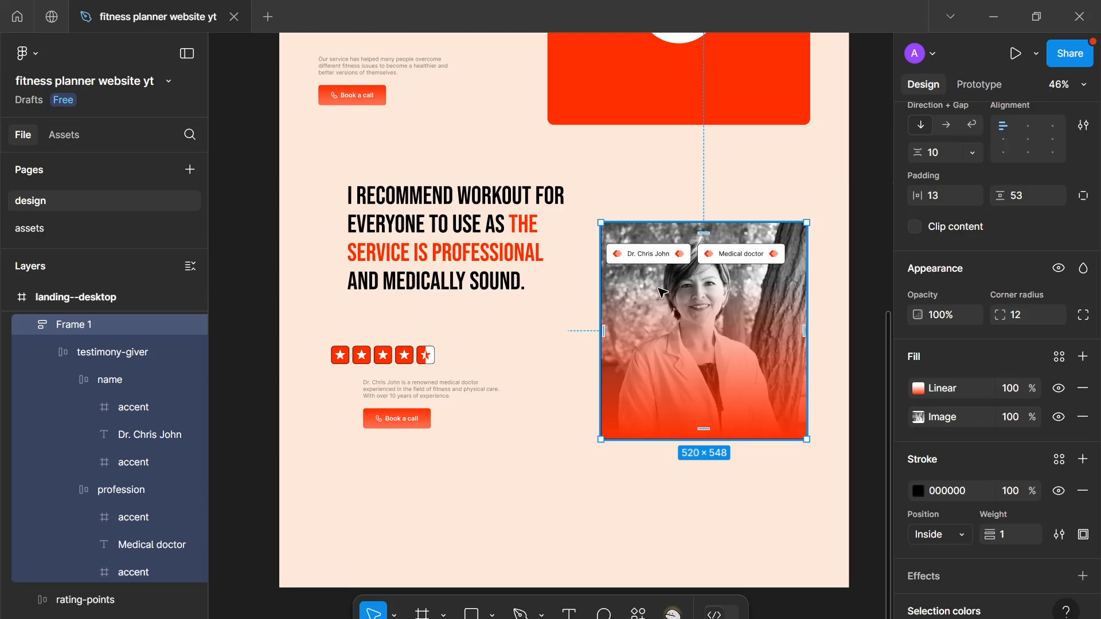
# Step: Rename the layer grouping the two badges as info and the frame holding the doctor photo as testimony-giver
pyautogui.doubleClick(110, 335)
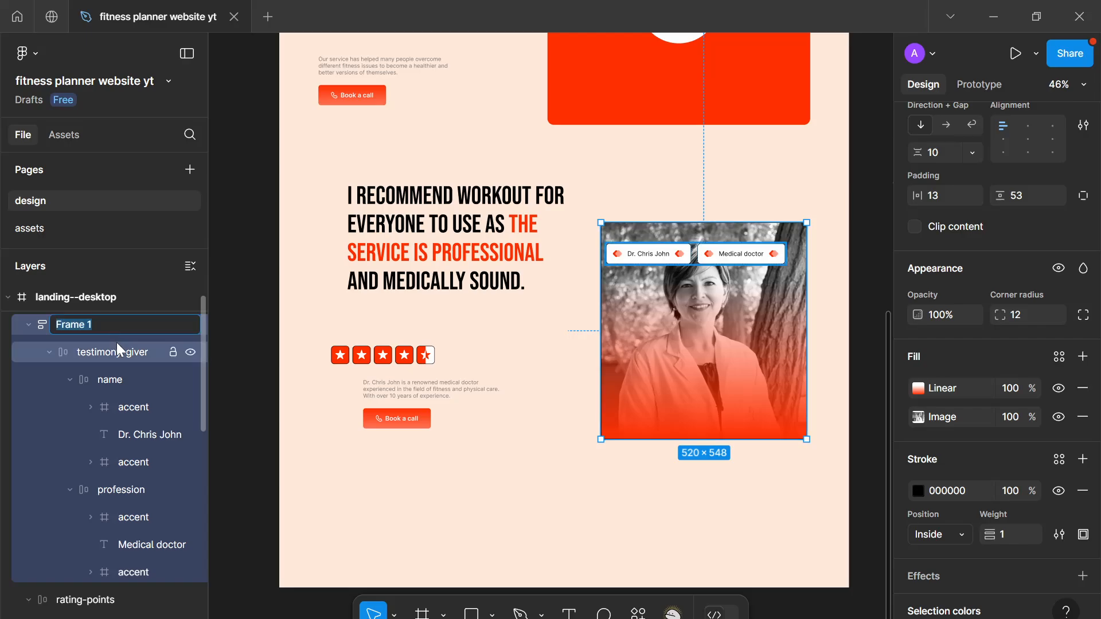
pyautogui.doubleClick(117, 342)
pyautogui.write('info')
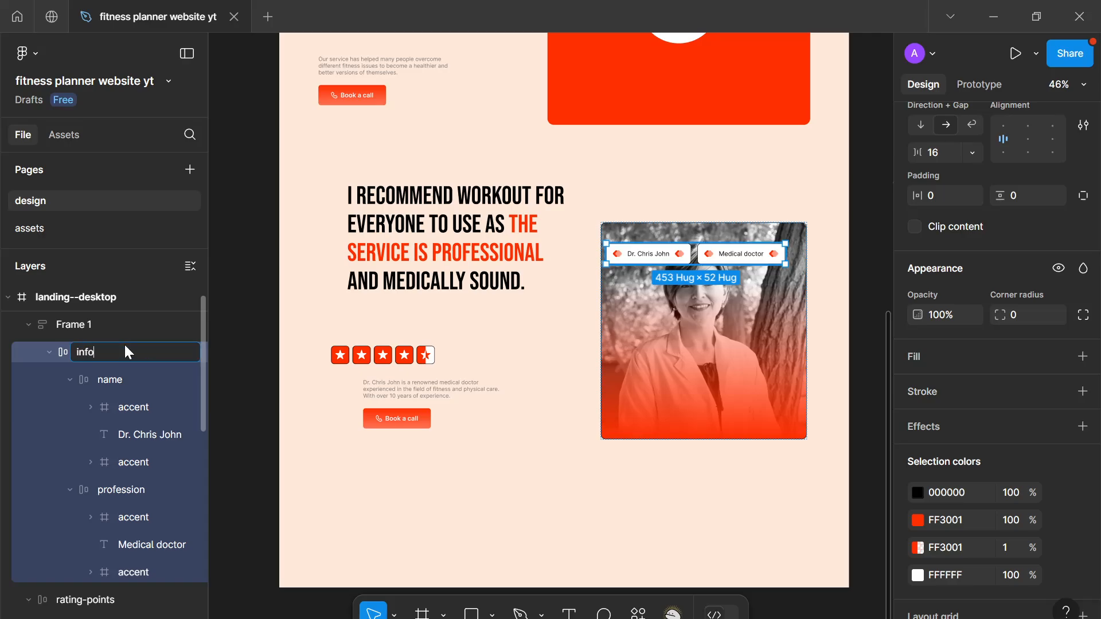
pyautogui.press('Return')
pyautogui.click(96, 326)
pyautogui.doubleClick(96, 328)
pyautogui.write('t')
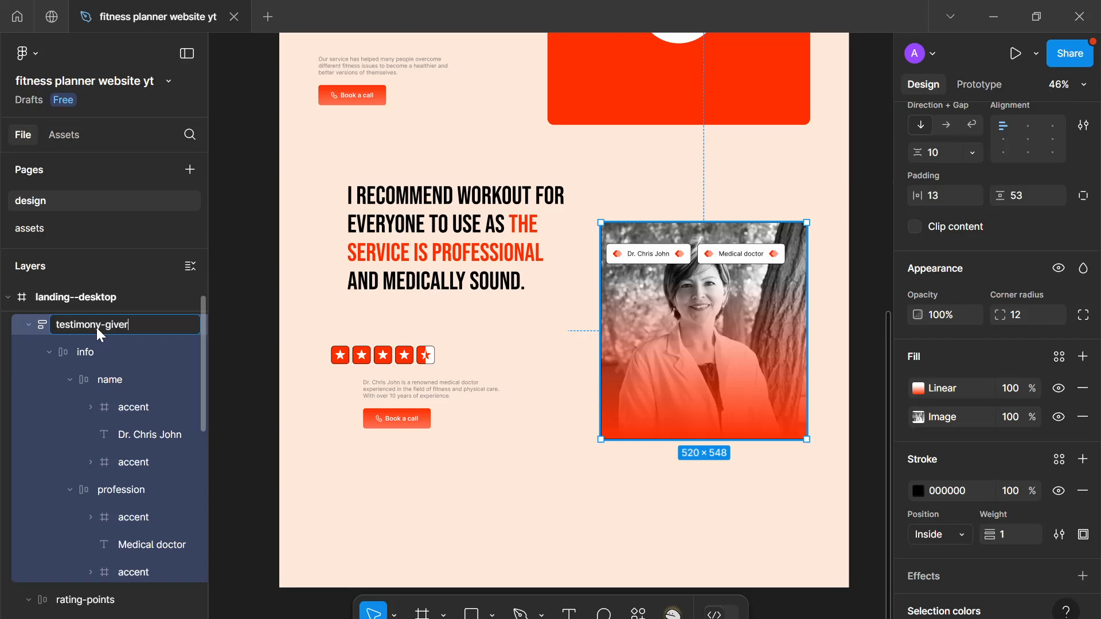
pyautogui.write('estimony-giver')
pyautogui.press('Return')
# Step: Set the testimony-giver frame's gap to 0 and its horizontal and vertical padding to 16, with the badges aligned bottom left
pyautogui.scroll(3, 969, 252)
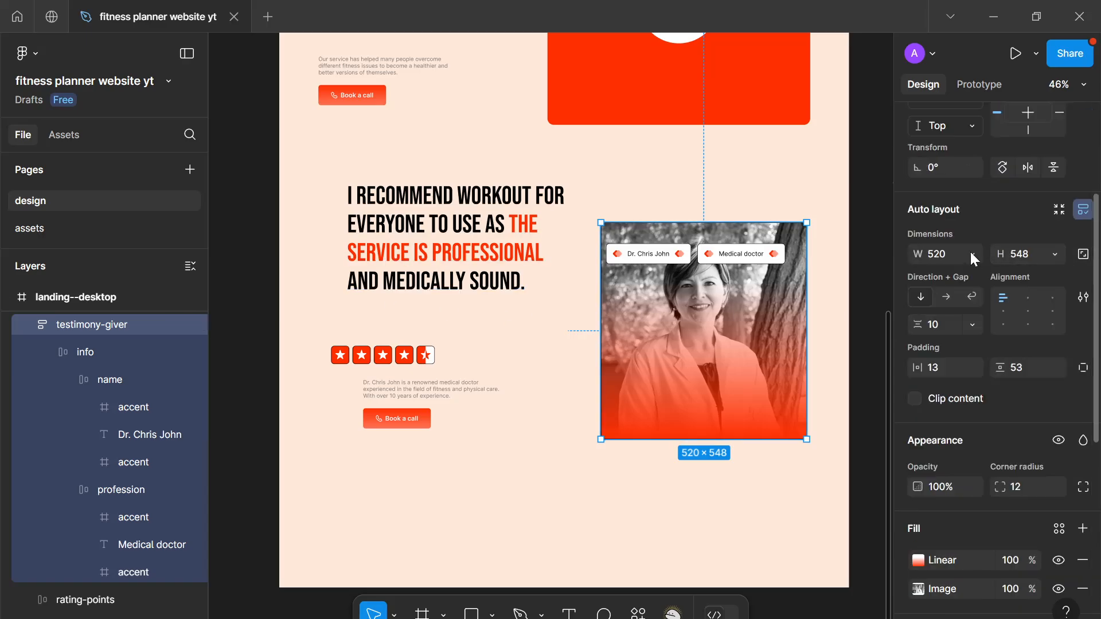
pyautogui.write('0')
pyautogui.press('Return')
pyautogui.click(944, 361)
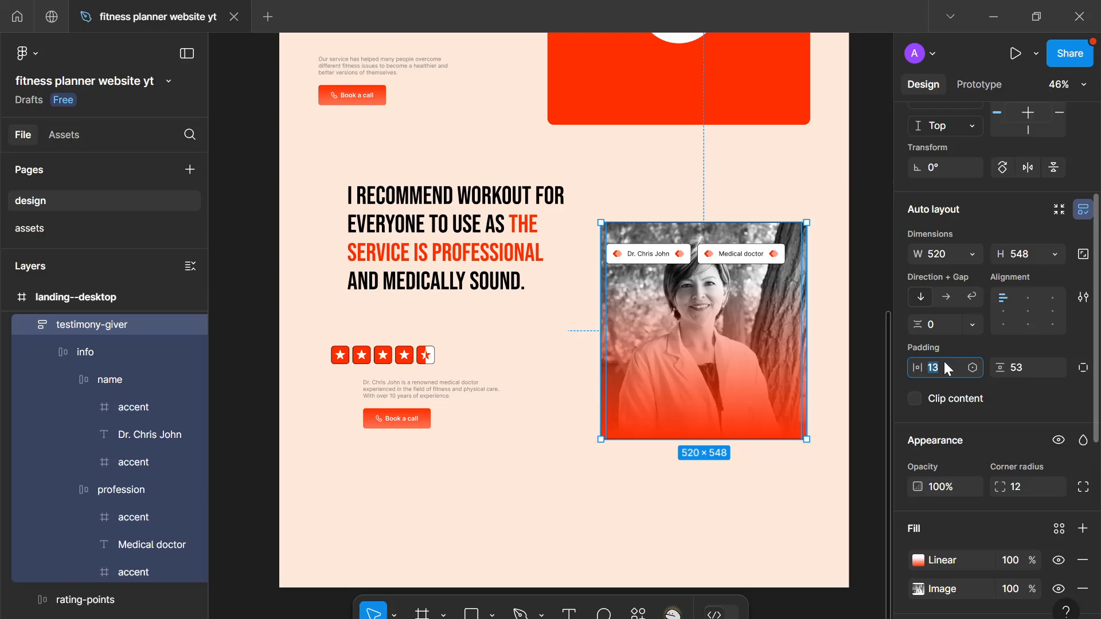
pyautogui.write('16')
pyautogui.click(1020, 367)
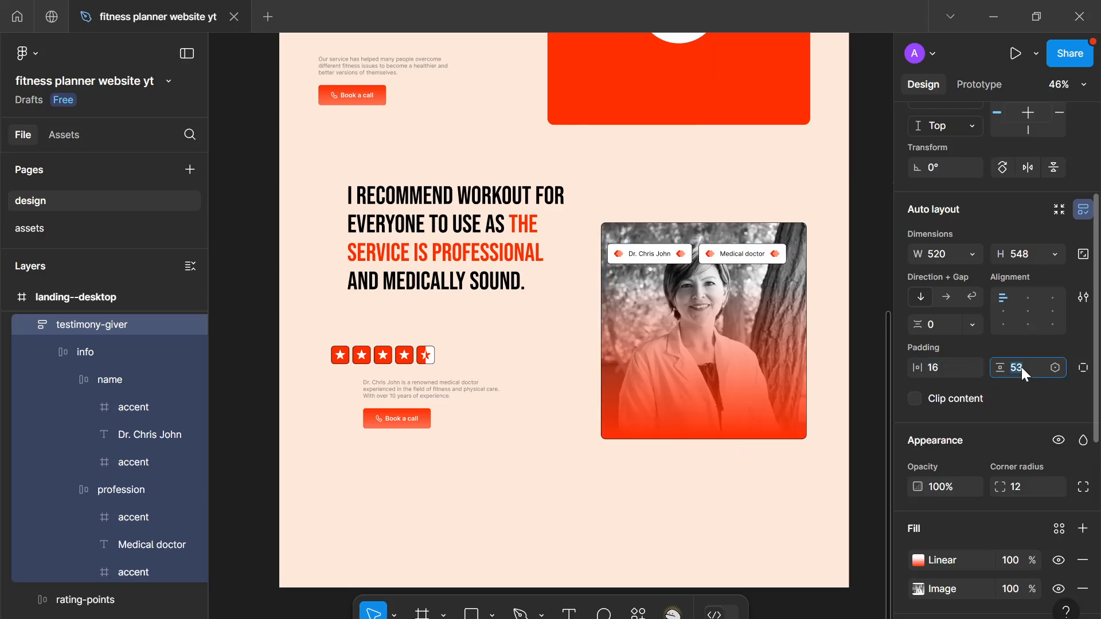
pyautogui.write('16')
pyautogui.press('Return')
pyautogui.click(1003, 325)
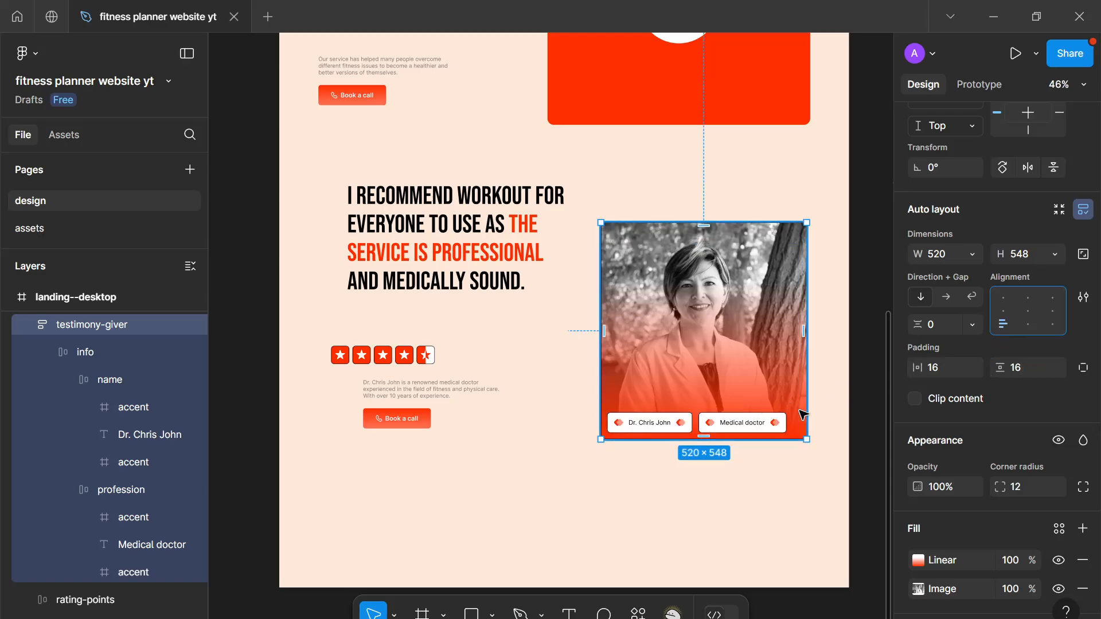
# Step: Enlarge the doctor photo frame proportionally to 534 × 592 and position it beside the quote at X 787, Y 1655
pyautogui.click(669, 218)
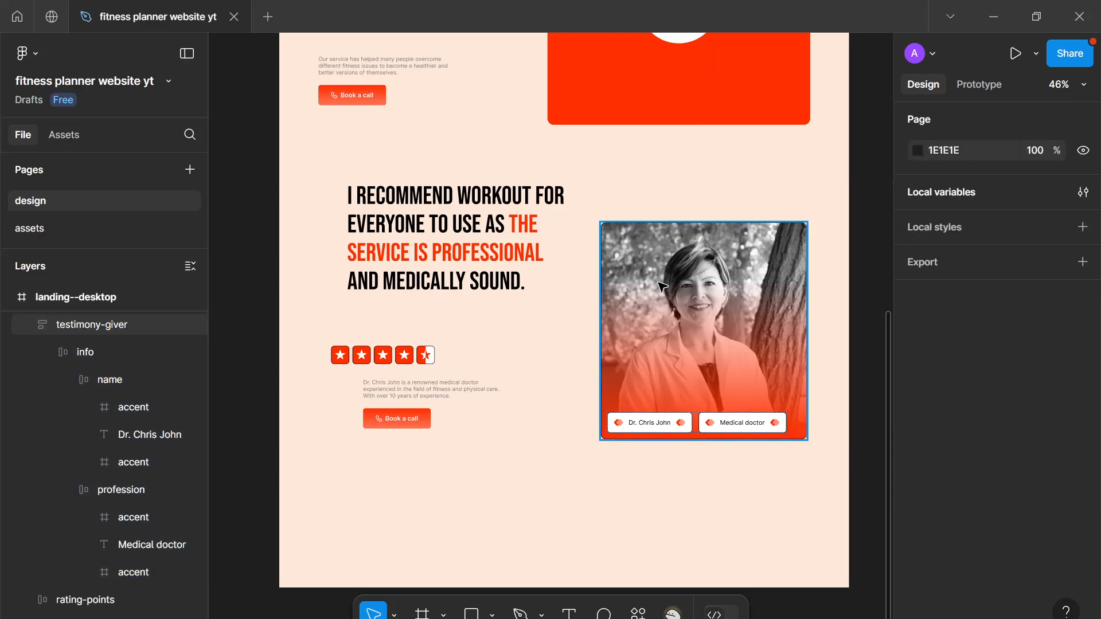
pyautogui.click(658, 282)
pyautogui.moveTo(700, 226); pyautogui.dragTo(704, 183)
pyautogui.moveTo(601, 231); pyautogui.dragTo(566, 217)
pyautogui.moveTo(645, 269)
pyautogui.mouseDown()
pyautogui.moveTo(654, 267)
pyautogui.moveTo(640, 256)
pyautogui.mouseUp()
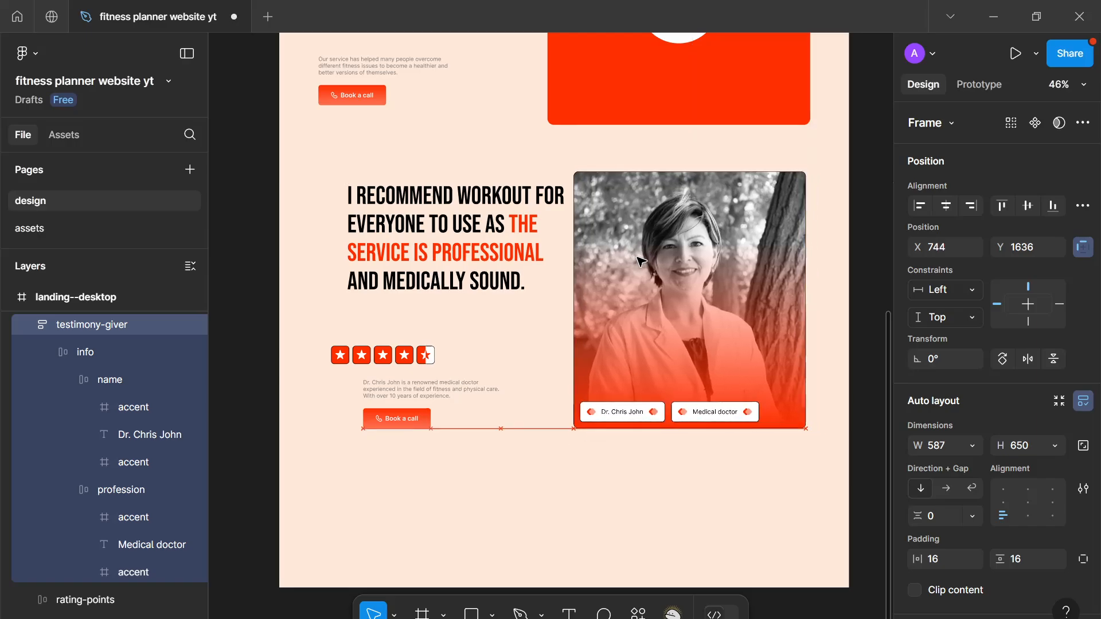
pyautogui.moveTo(792, 306); pyautogui.dragTo(773, 310)
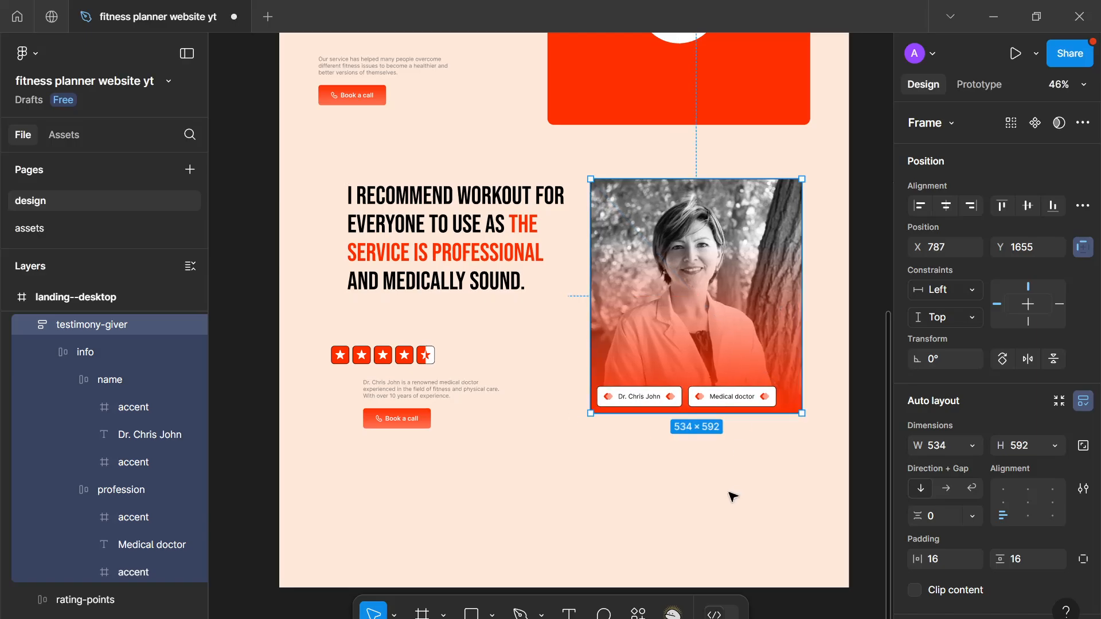
pyautogui.click(730, 495)
pyautogui.scroll(-2, 700, 442)
pyautogui.click(743, 357)
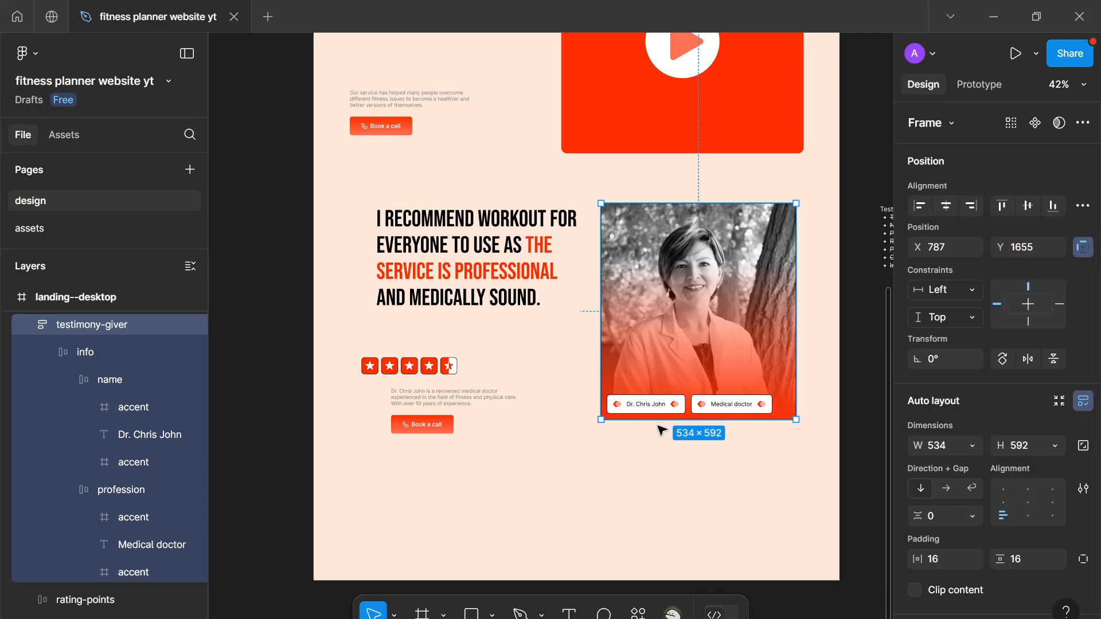
# Step: Move the star rating directly beneath the recommendation quote, aligned to its left edge, and wrap both in an auto layout frame
pyautogui.scroll(-3, 688, 396)
pyautogui.moveTo(687, 396); pyautogui.dragTo(633, 406)
pyautogui.scroll(1, 633, 407)
pyautogui.scroll(3, 633, 401)
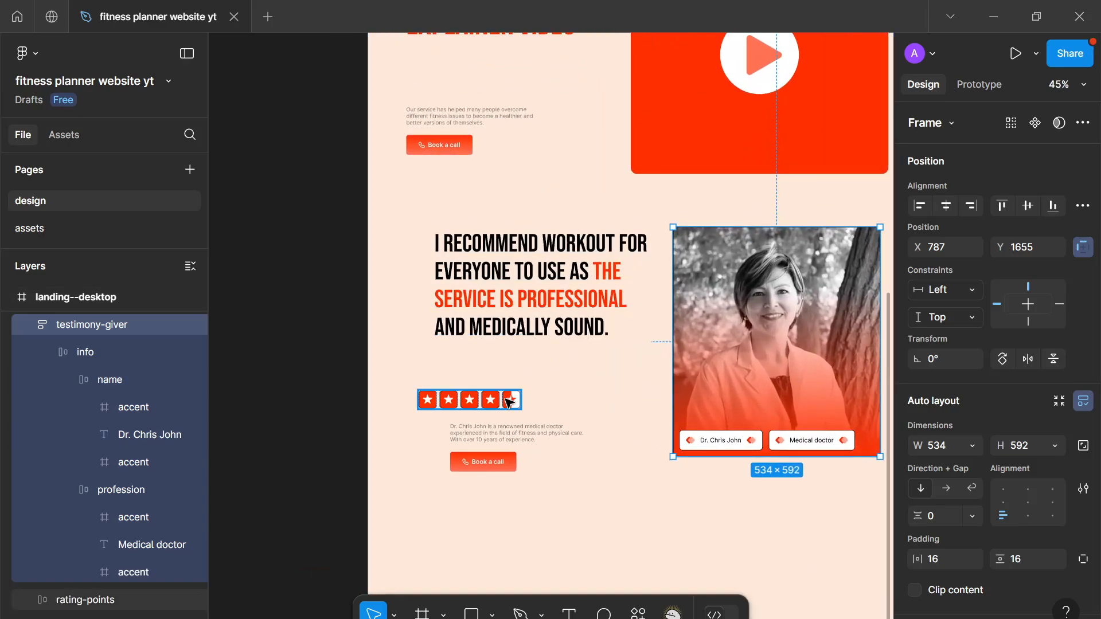
pyautogui.click(534, 246)
pyautogui.moveTo(492, 409); pyautogui.dragTo(504, 361)
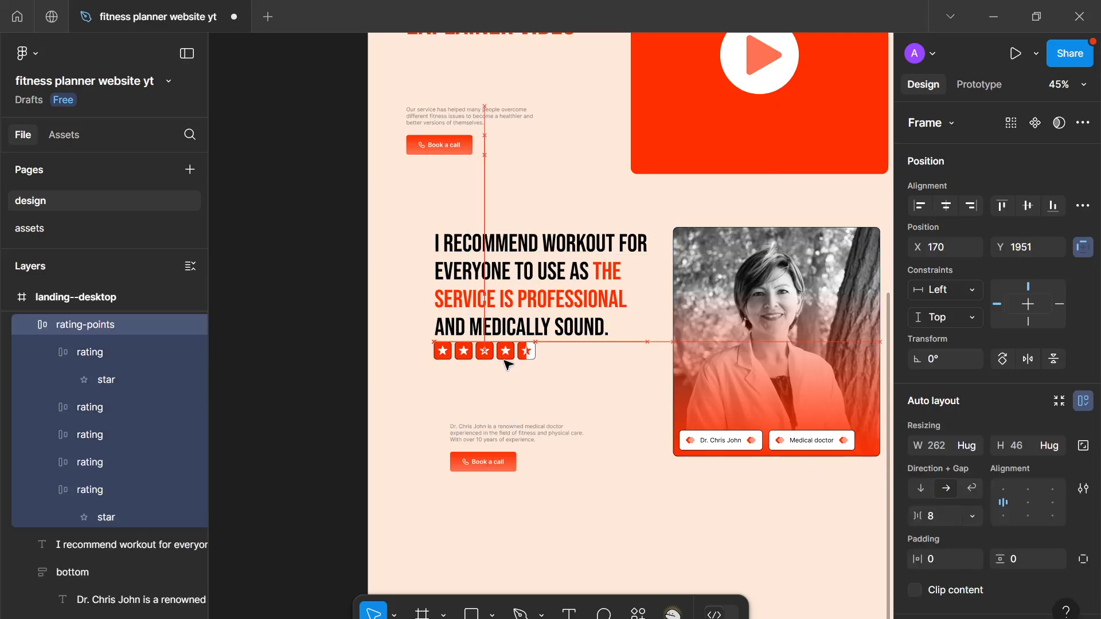
pyautogui.keyDown('shift'); pyautogui.click(530, 304); pyautogui.keyUp('shift')
pyautogui.hotkey('shift', 'a')
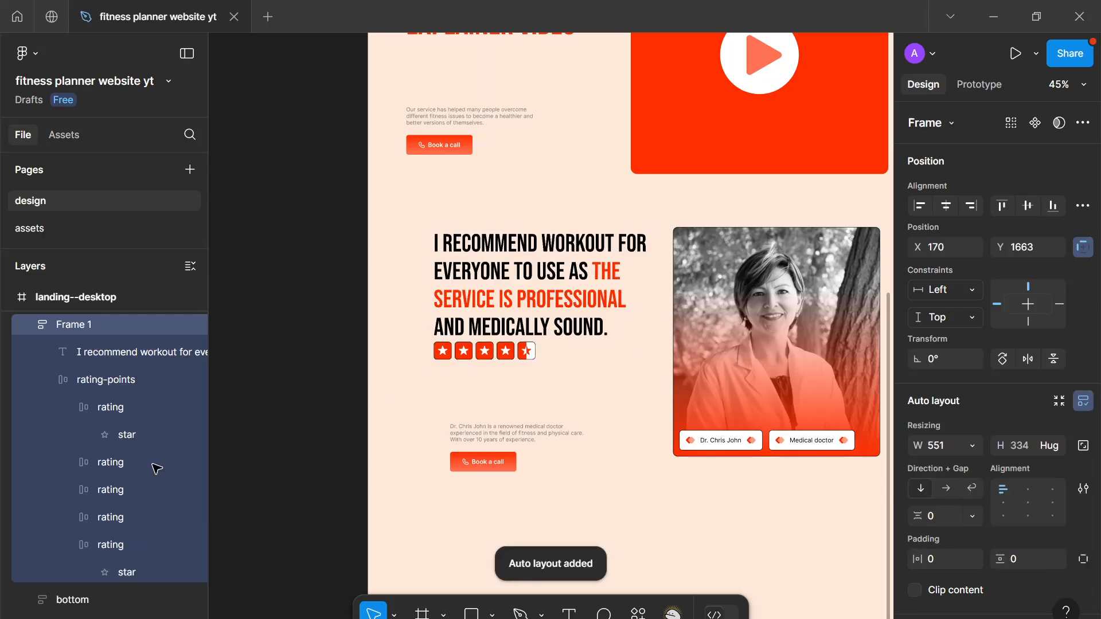
# Step: Rename the frame holding the quote and star rating as testimony and set its gap to 16
pyautogui.doubleClick(91, 322)
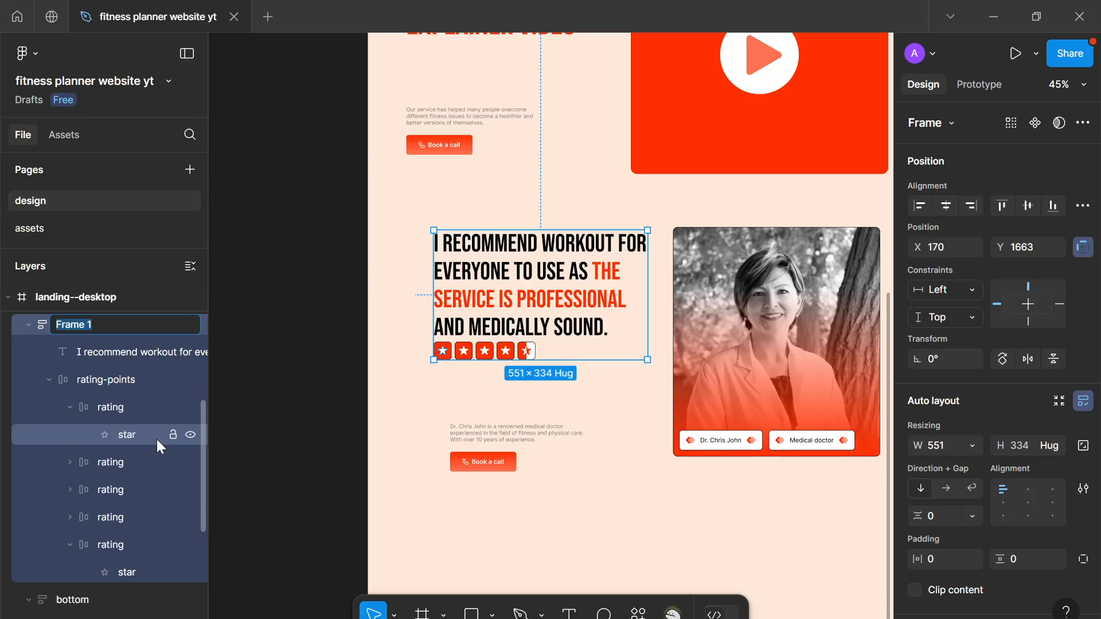
pyautogui.write('testimony')
pyautogui.press('Return')
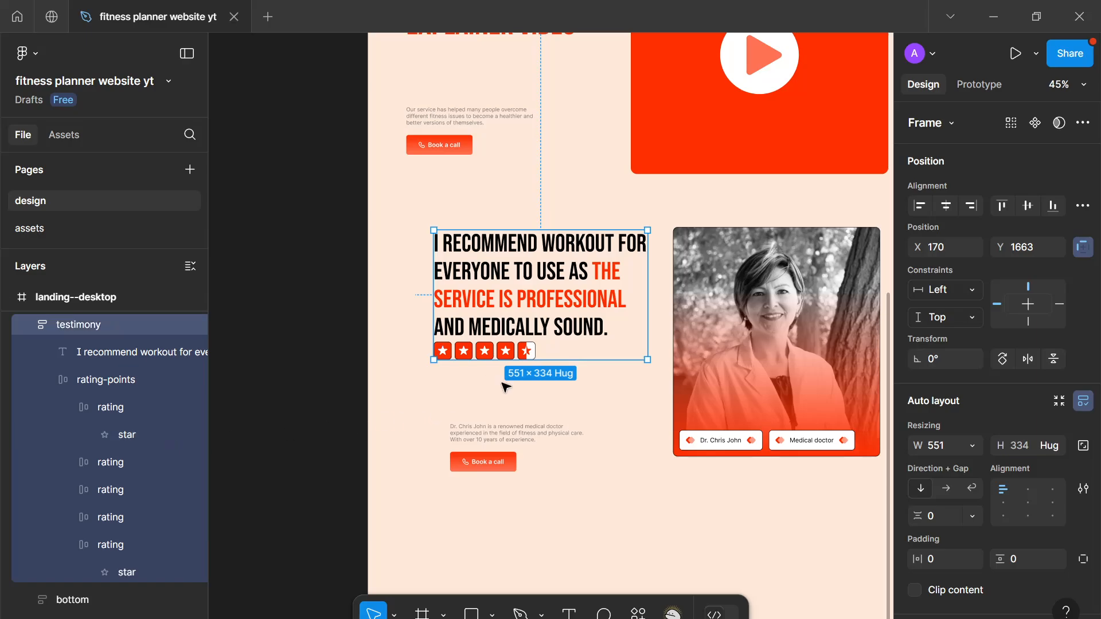
pyautogui.moveTo(501, 375); pyautogui.dragTo(478, 365)
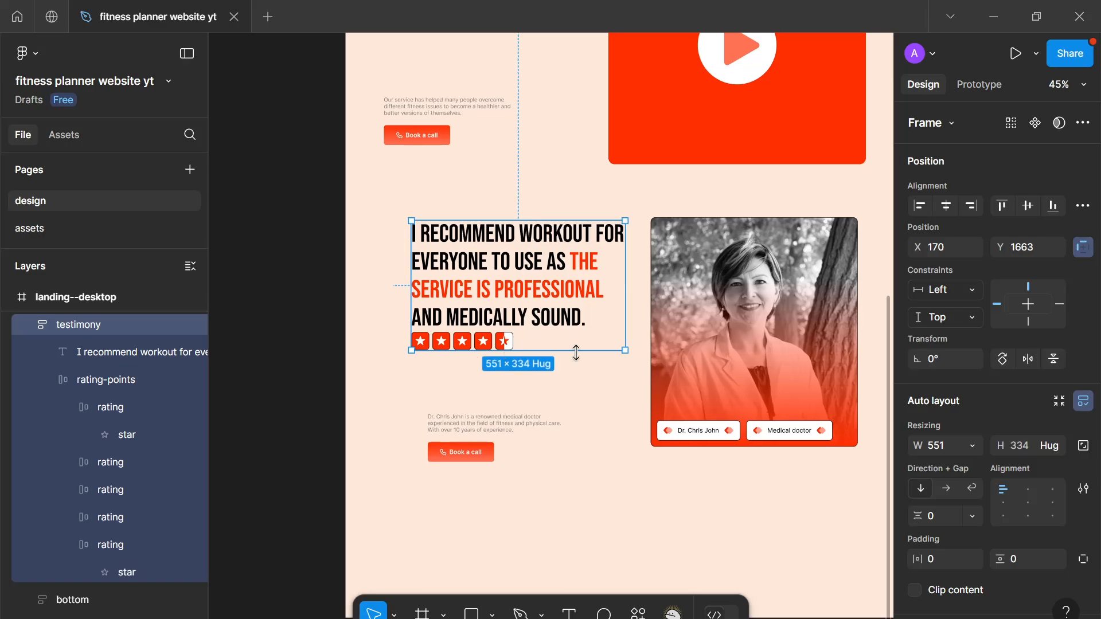
pyautogui.click(931, 519)
pyautogui.write('16')
pyautogui.press('Return')
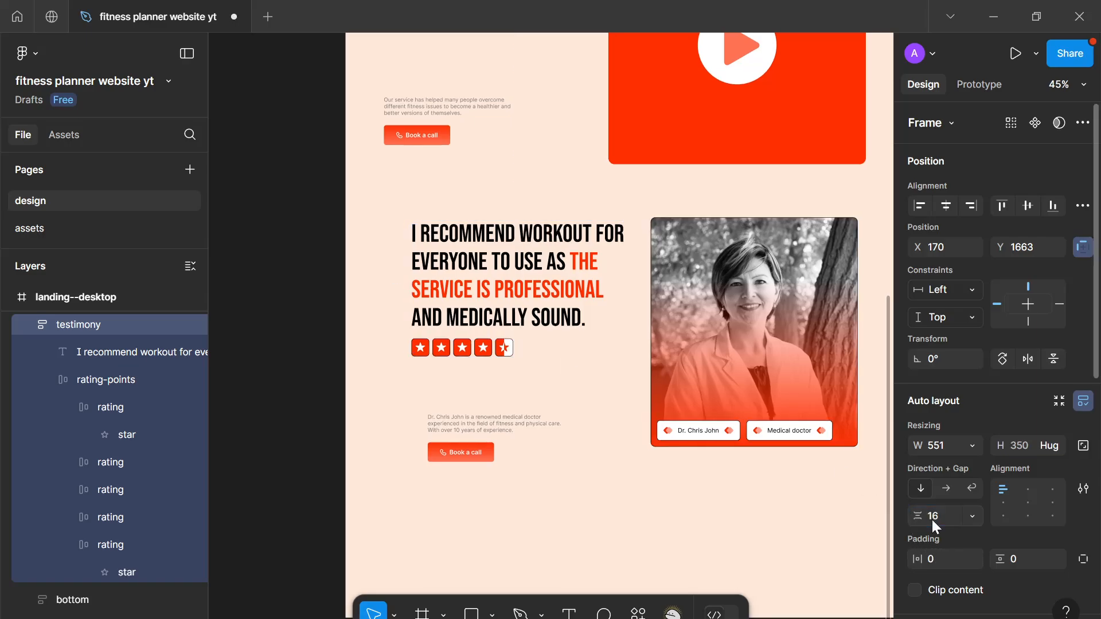
# Step: Move the testimony frame to X 110, Y 1655 and the description and call button frame below it to X 164, Y 2148
pyautogui.moveTo(526, 354); pyautogui.dragTo(504, 351)
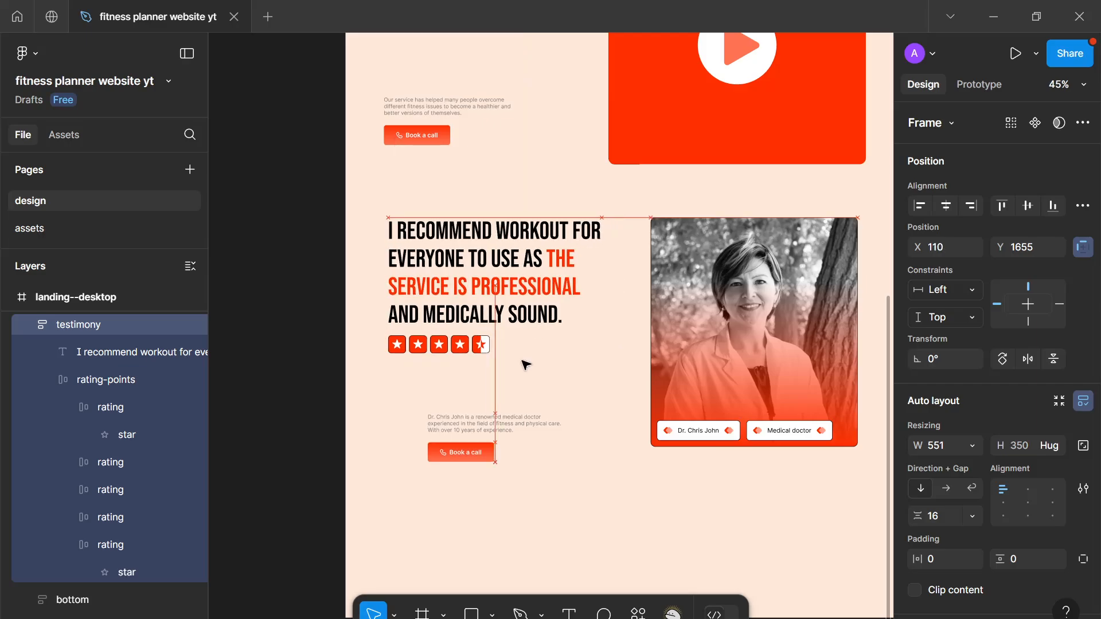
pyautogui.moveTo(494, 426); pyautogui.dragTo(476, 420)
pyautogui.moveTo(488, 302); pyautogui.dragTo(499, 412)
pyautogui.scroll(1, 499, 413)
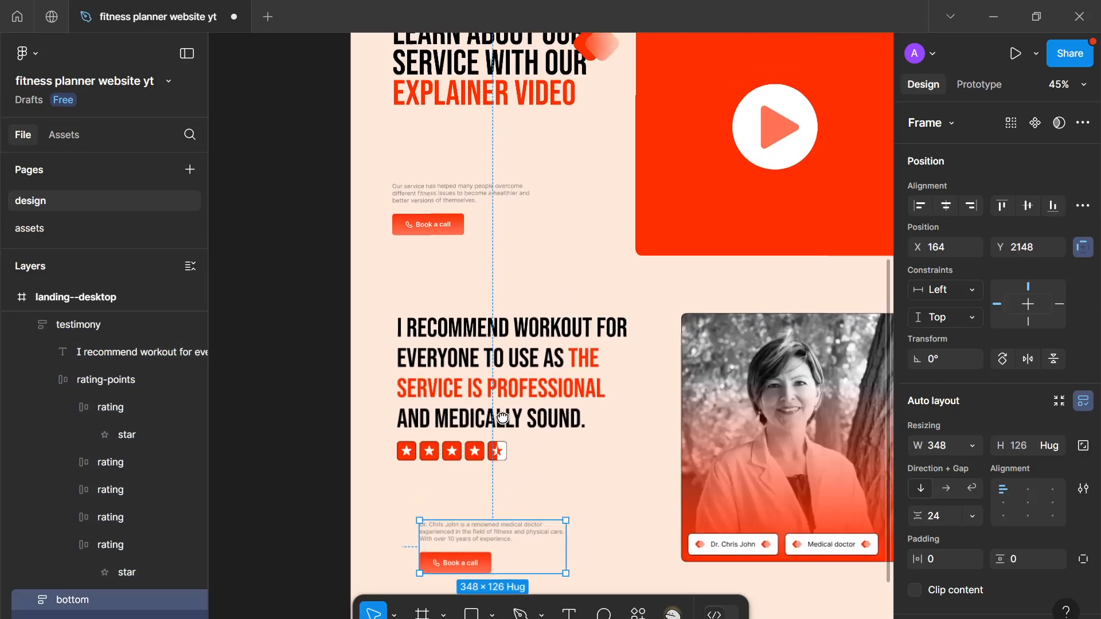
pyautogui.scroll(-3, 499, 410)
pyautogui.scroll(-3, 502, 319)
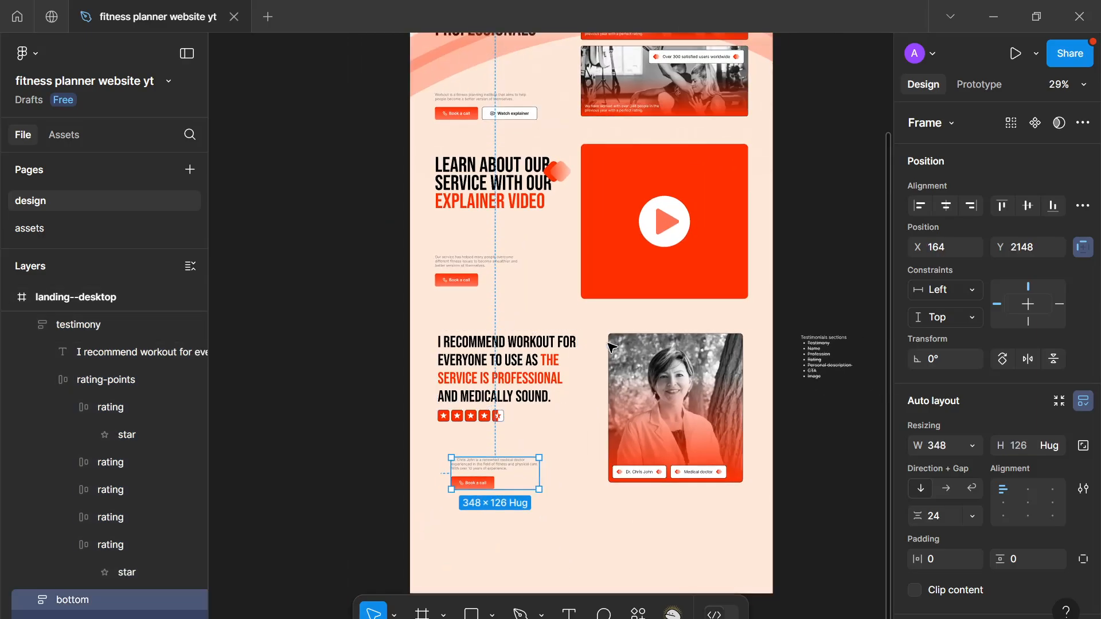
# Step: Wrap the testimony frame and the bottom frame with the description and call button in one auto layout frame
pyautogui.click(645, 372)
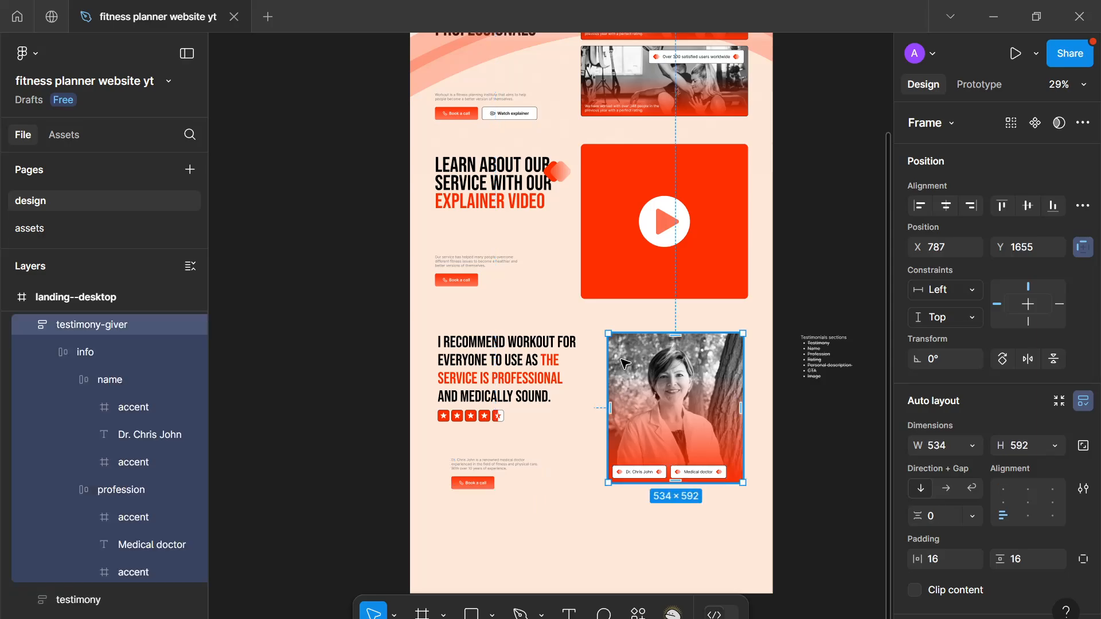
pyautogui.click(541, 369)
pyautogui.click(521, 481)
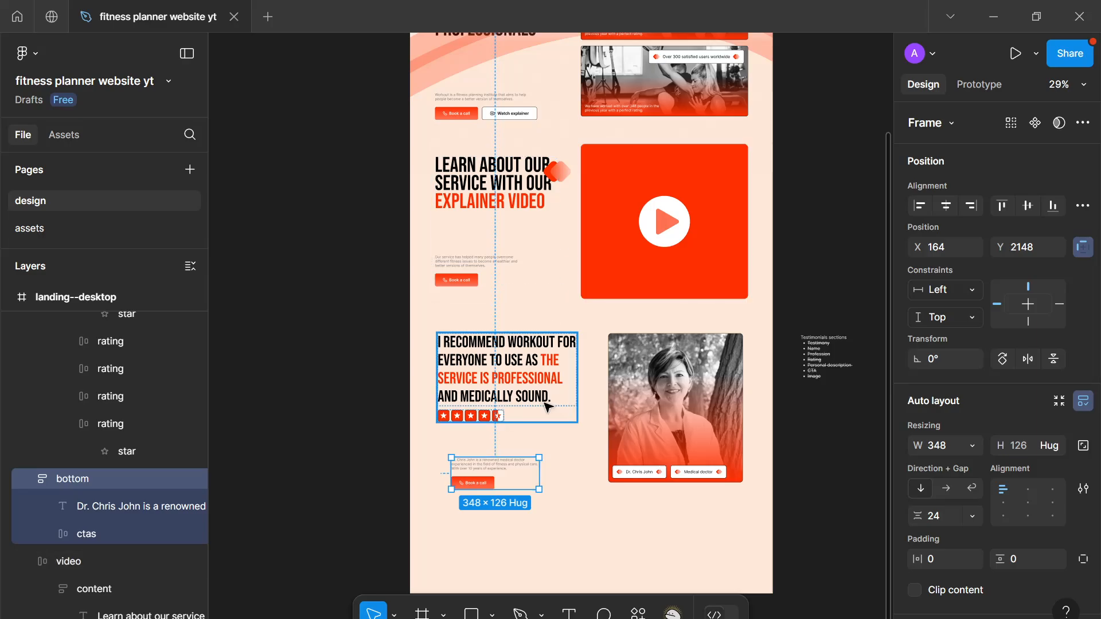
pyautogui.scroll(4, 549, 172)
pyautogui.scroll(-7, 516, 258)
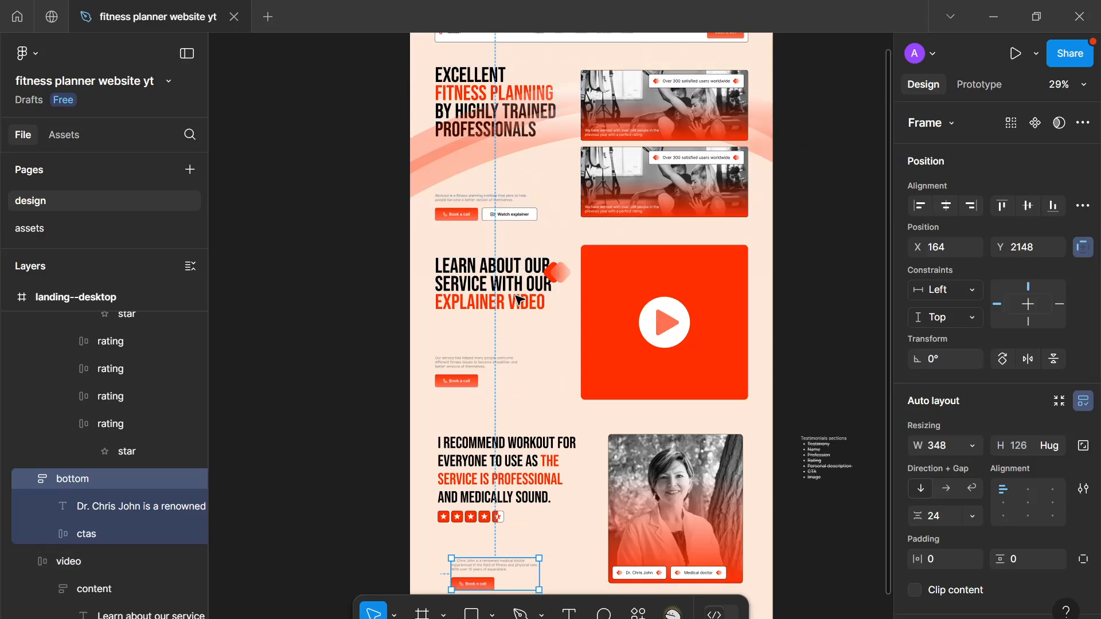
pyautogui.click(508, 294)
pyautogui.keyDown('shift'); pyautogui.click(495, 385); pyautogui.keyUp('shift')
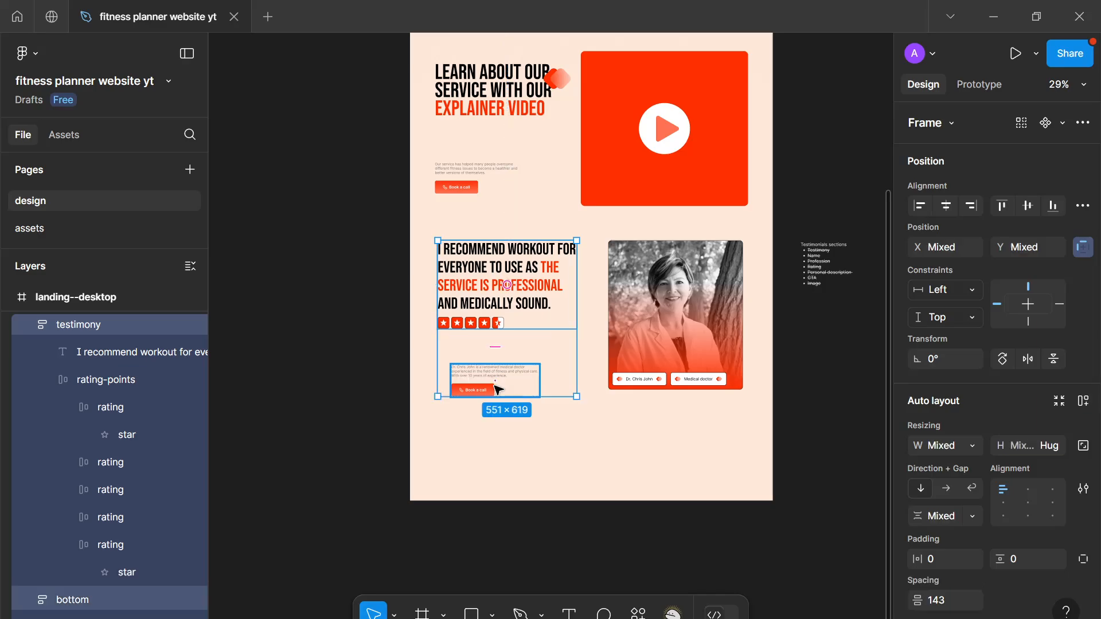
pyautogui.hotkey('shift', 'a')
# Step: Give the new text frame automatic vertical spacing, align its contents left and stretch its height to 674
pyautogui.doubleClick(500, 176)
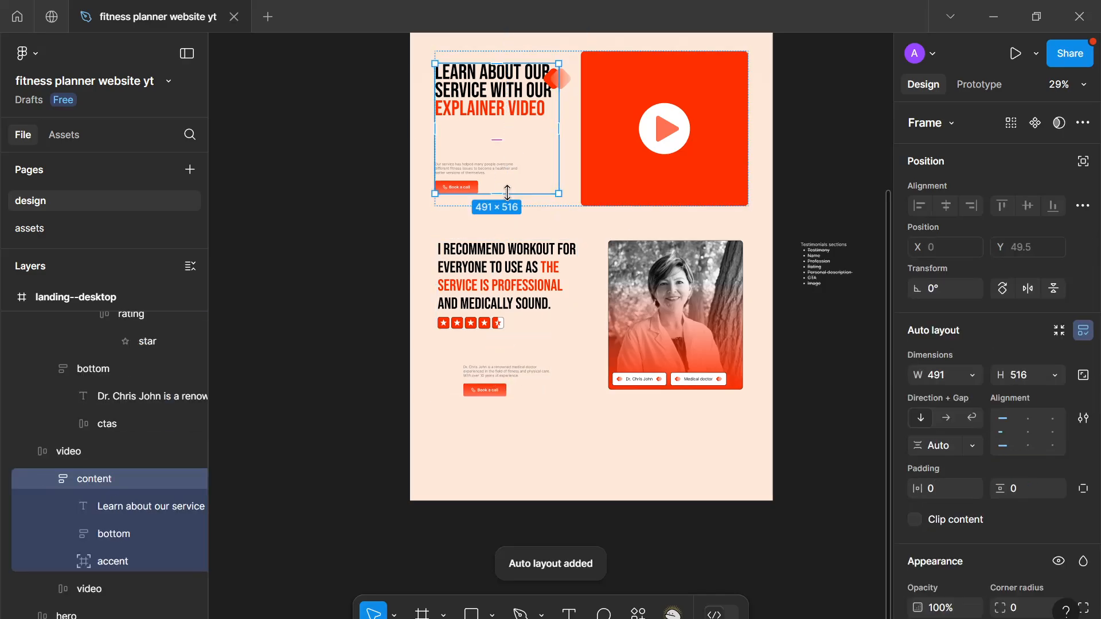
pyautogui.click(501, 303)
pyautogui.click(971, 516)
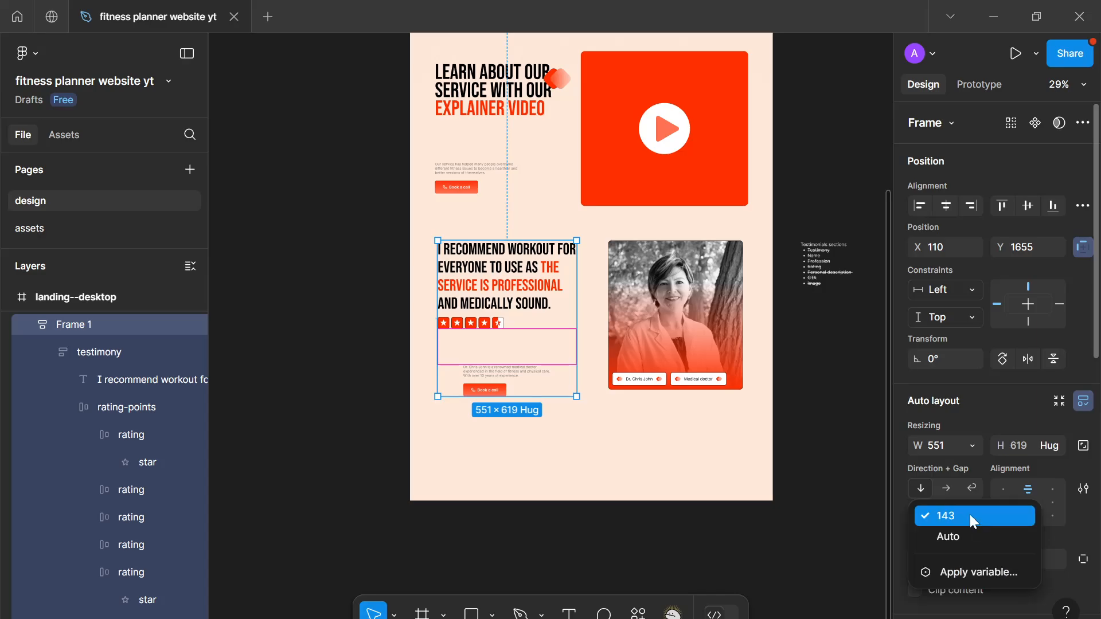
pyautogui.click(964, 536)
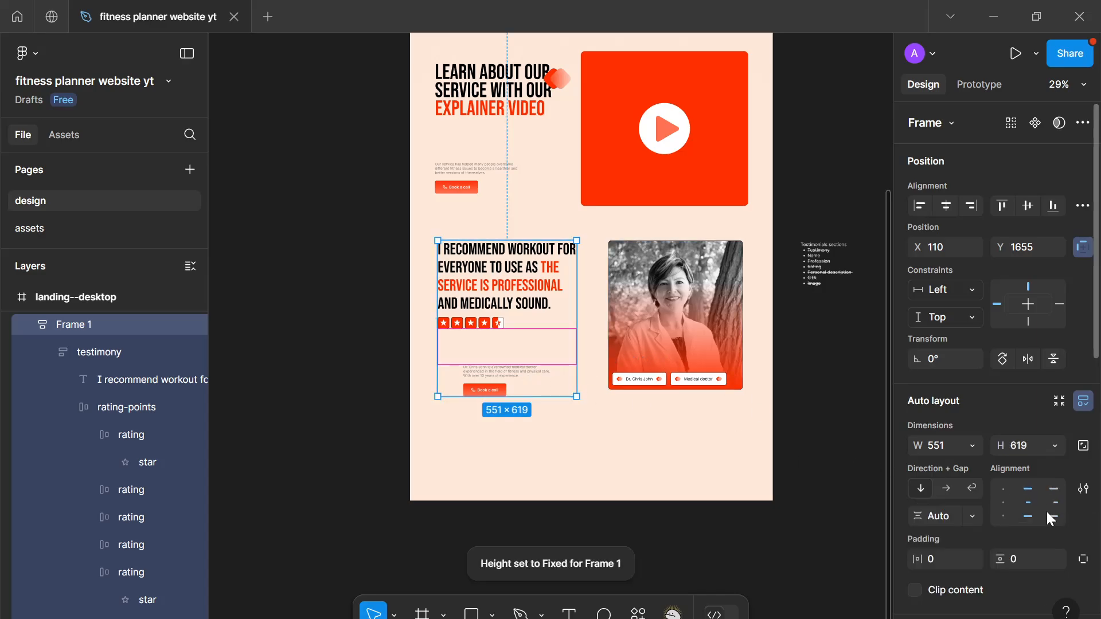
pyautogui.moveTo(478, 403); pyautogui.dragTo(500, 411)
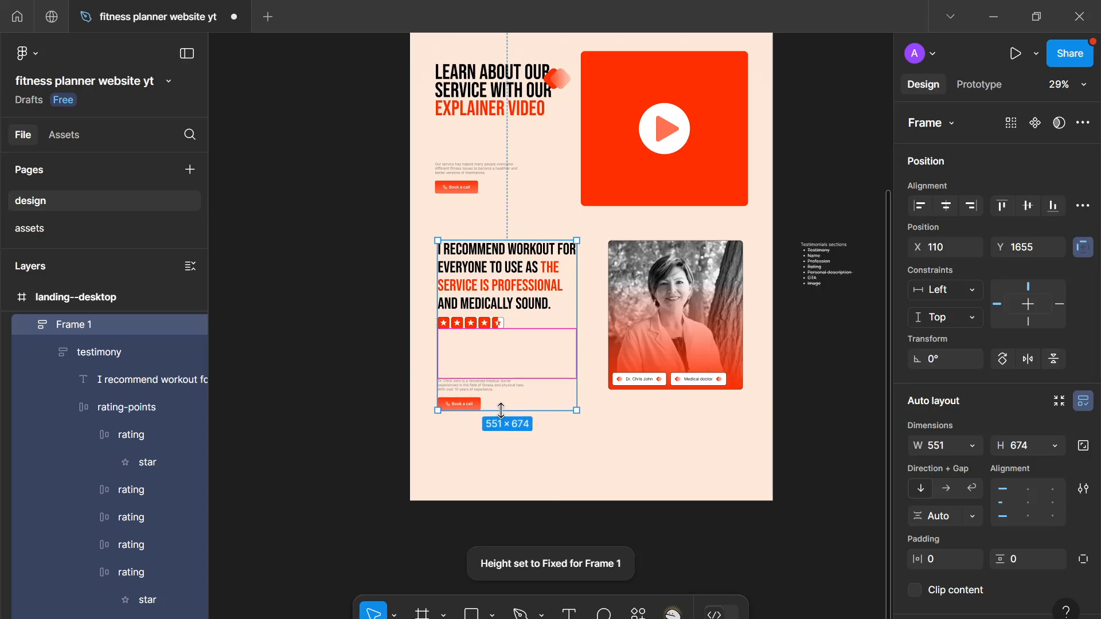
# Step: Rename the frame holding the testimony text, description and call button as content
pyautogui.click(562, 485)
pyautogui.scroll(1, 577, 431)
pyautogui.click(98, 324)
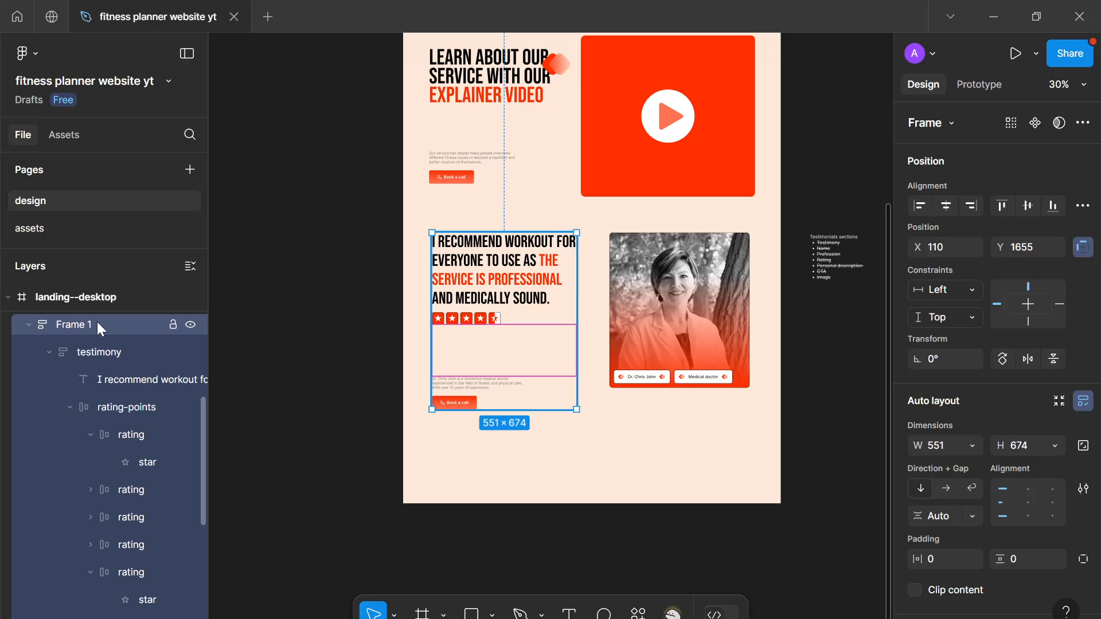
pyautogui.doubleClick(98, 323)
pyautogui.write('content')
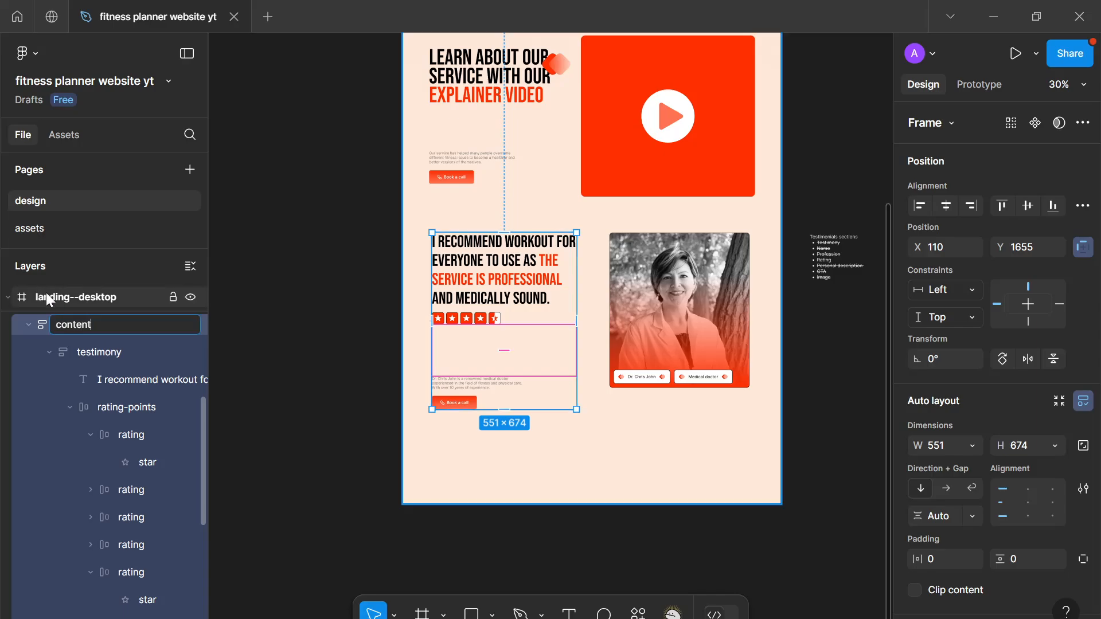
pyautogui.press('Return')
# Step: Enlarge the doctor photo frame proportionally to 608 × 674 and wrap it with the content frame in a horizontal auto layout
pyautogui.click(665, 355)
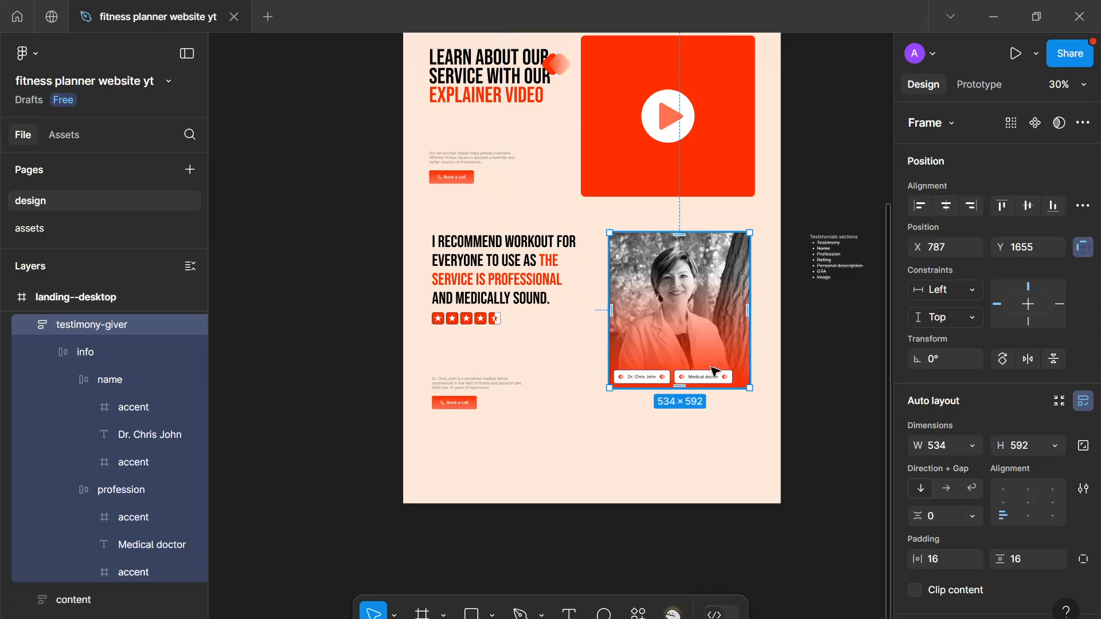
pyautogui.moveTo(701, 415); pyautogui.dragTo(700, 436)
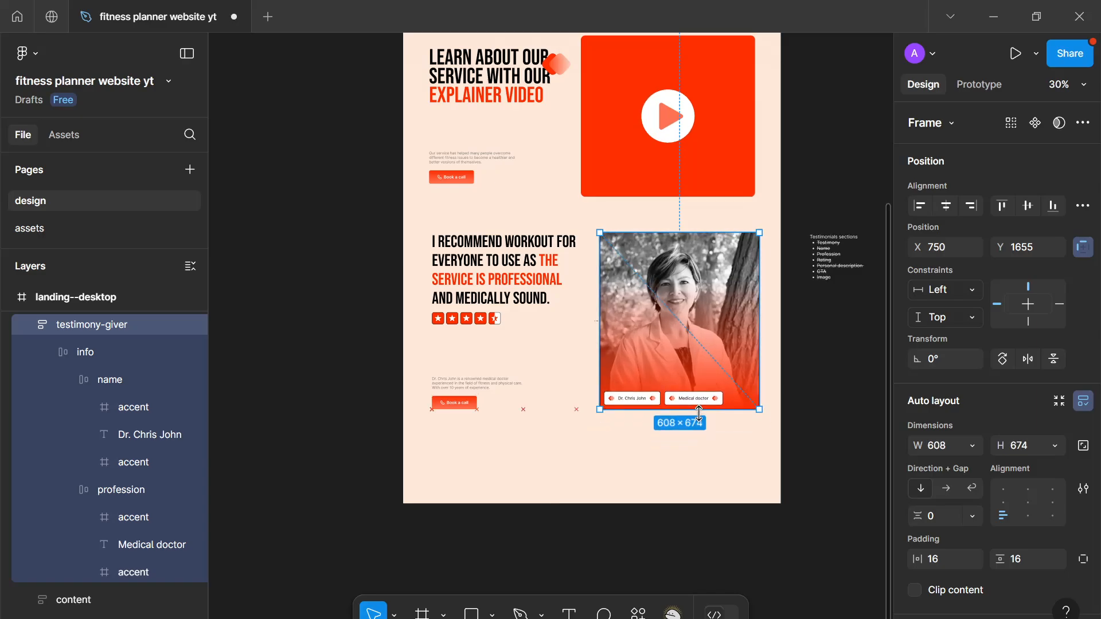
pyautogui.keyDown('shift'); pyautogui.click(496, 319); pyautogui.keyUp('shift')
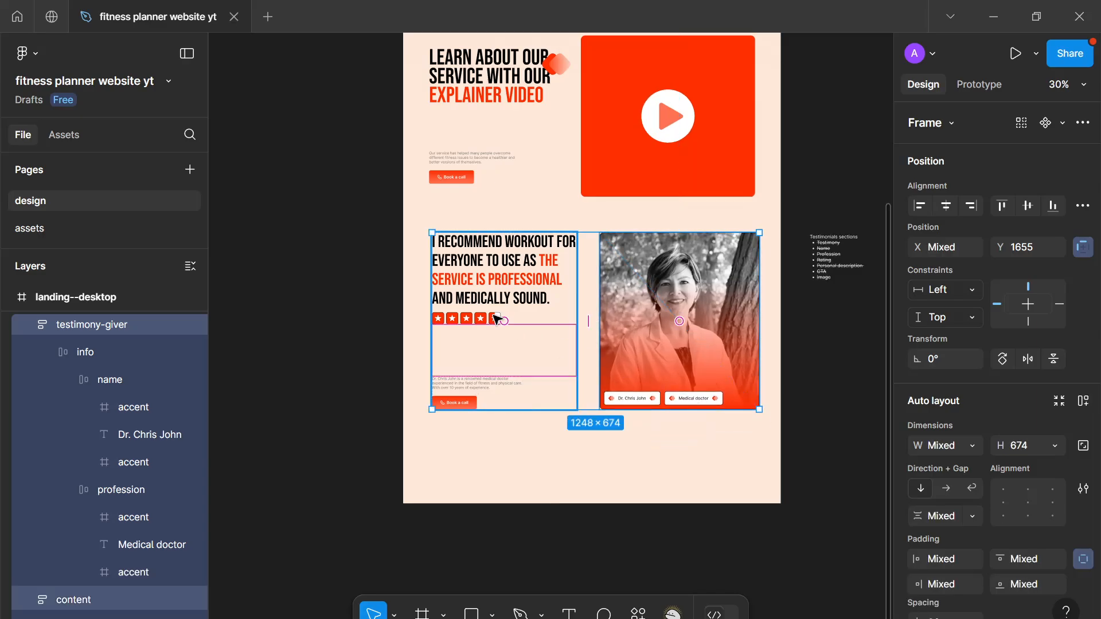
pyautogui.hotkey('shift', 'a')
pyautogui.scroll(5, 164, 366)
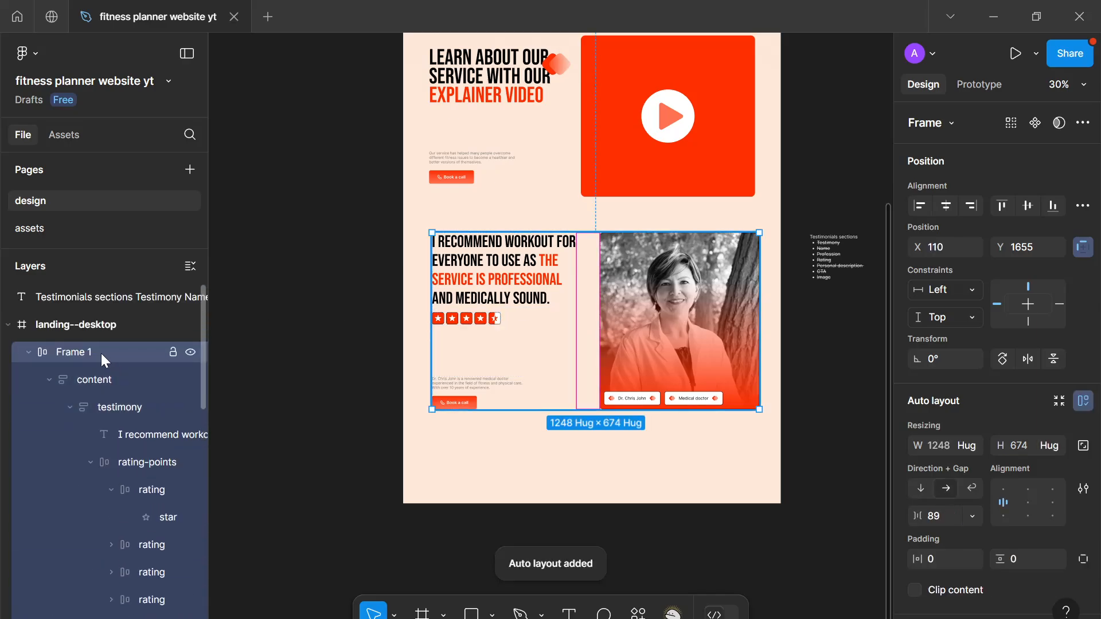
# Step: Rename the outer frame that holds the content and the doctor photo as testimony
pyautogui.doubleClick(93, 353)
pyautogui.write('testimony')
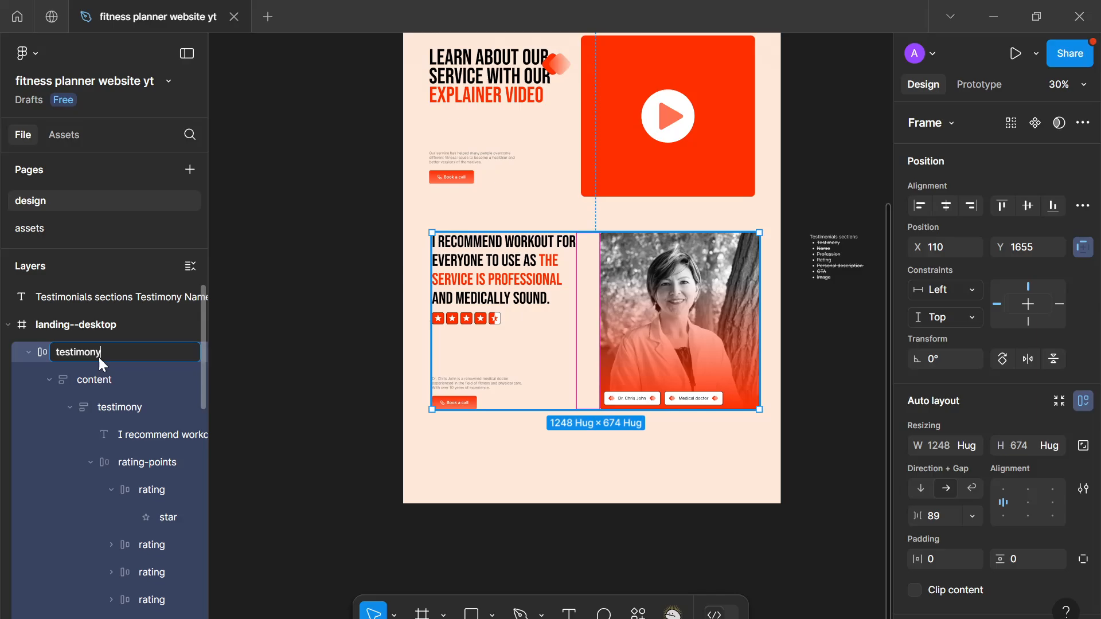
pyautogui.press('Return')
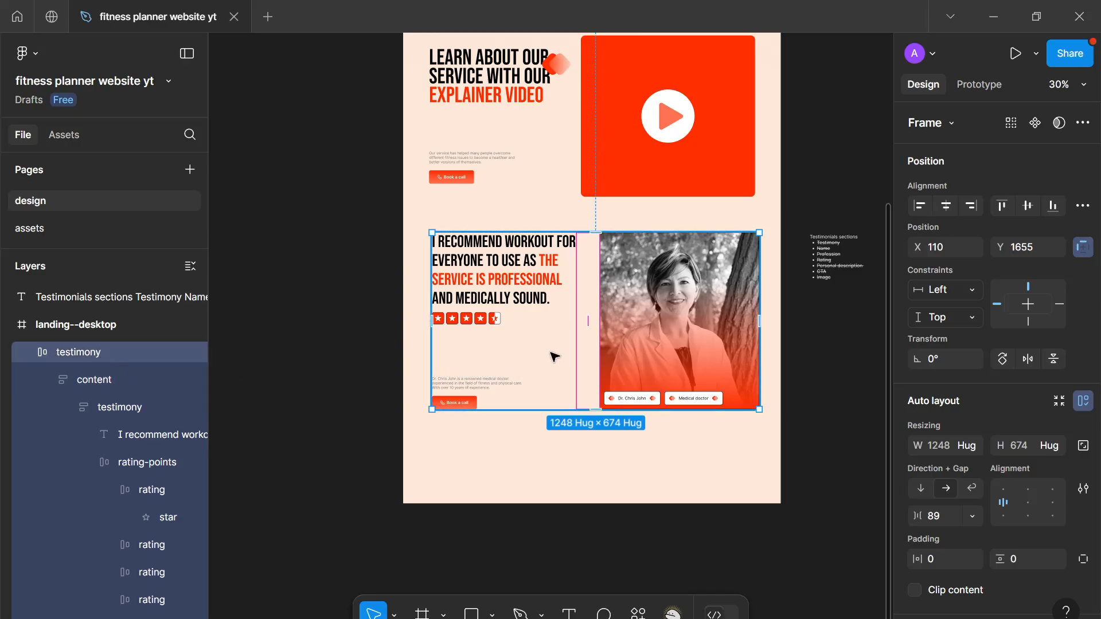
# Step: With the rulers and guides shown, move the outer testimony frame to X 99, Y 1615 and narrow it to a width of 1243
pyautogui.scroll(1, 564, 350)
pyautogui.scroll(-2, 564, 351)
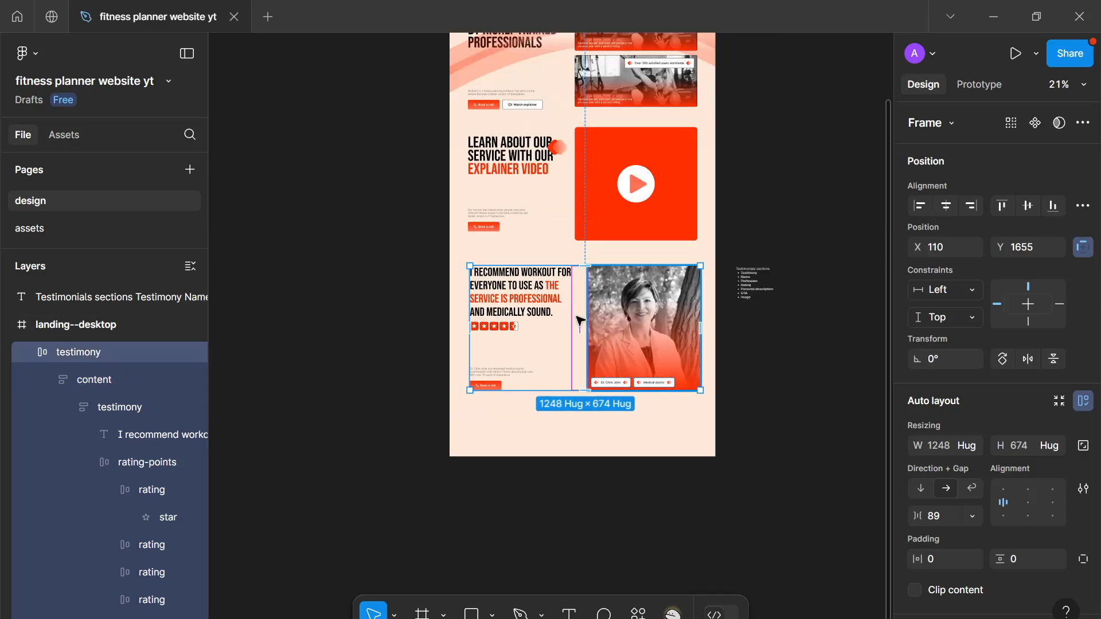
pyautogui.scroll(-2, 551, 295)
pyautogui.hotkey('shift', 'r')
pyautogui.scroll(5, 553, 304)
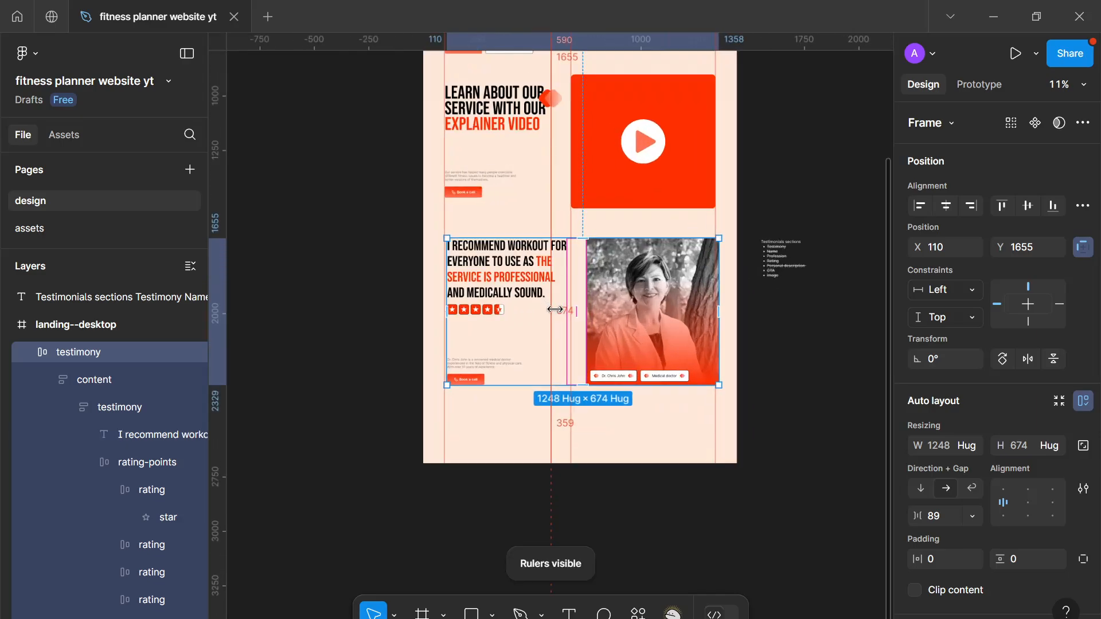
pyautogui.scroll(-2, 559, 313)
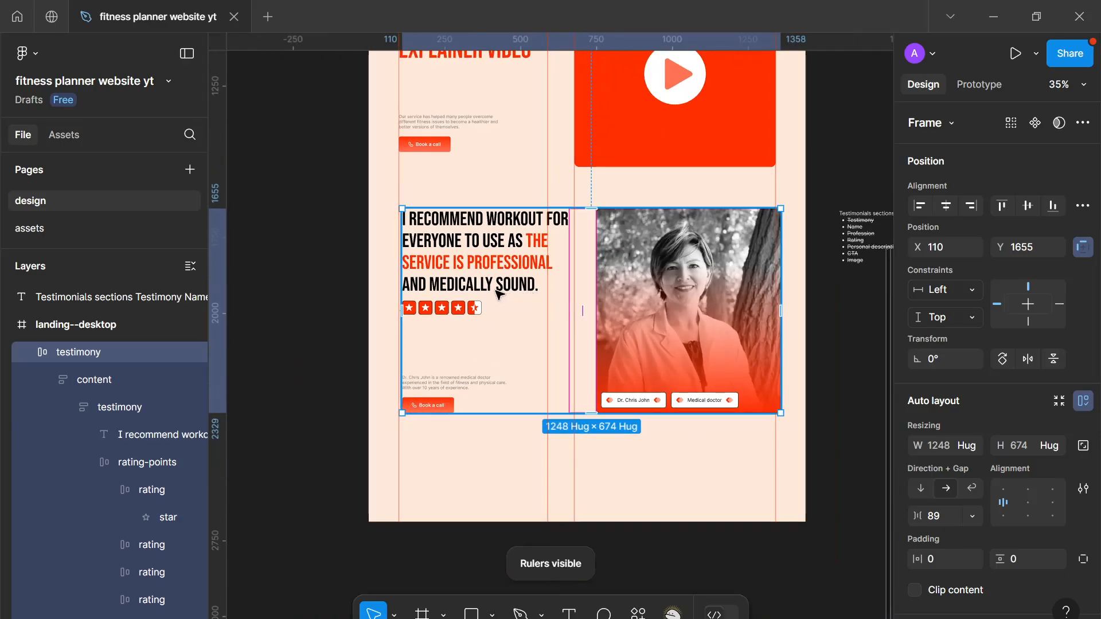
pyautogui.moveTo(497, 294); pyautogui.dragTo(493, 282)
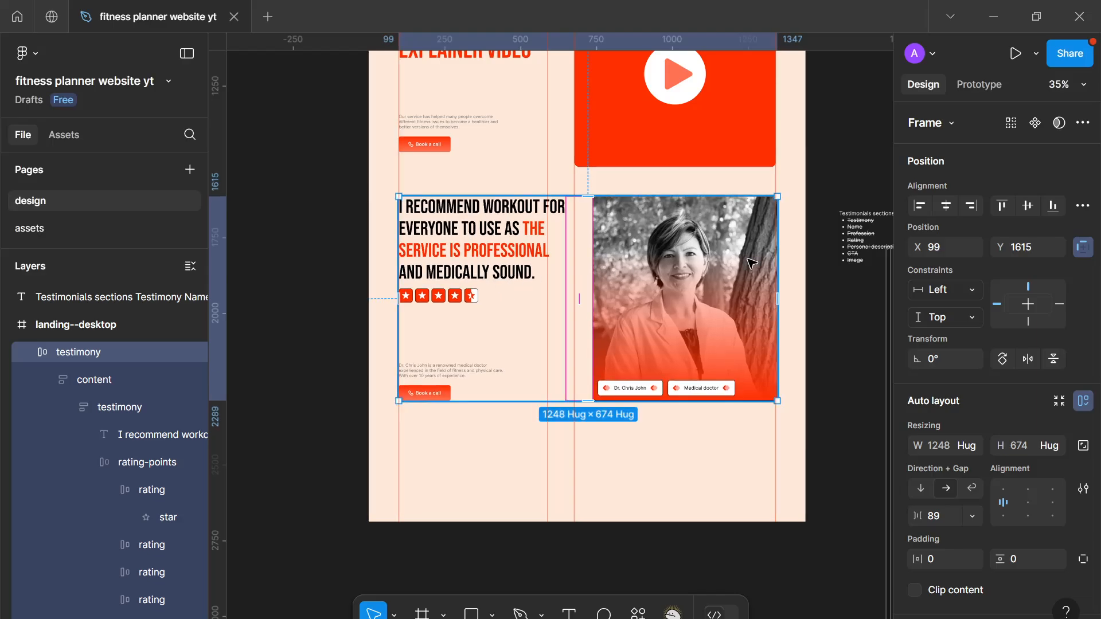
pyautogui.moveTo(777, 252); pyautogui.dragTo(775, 252)
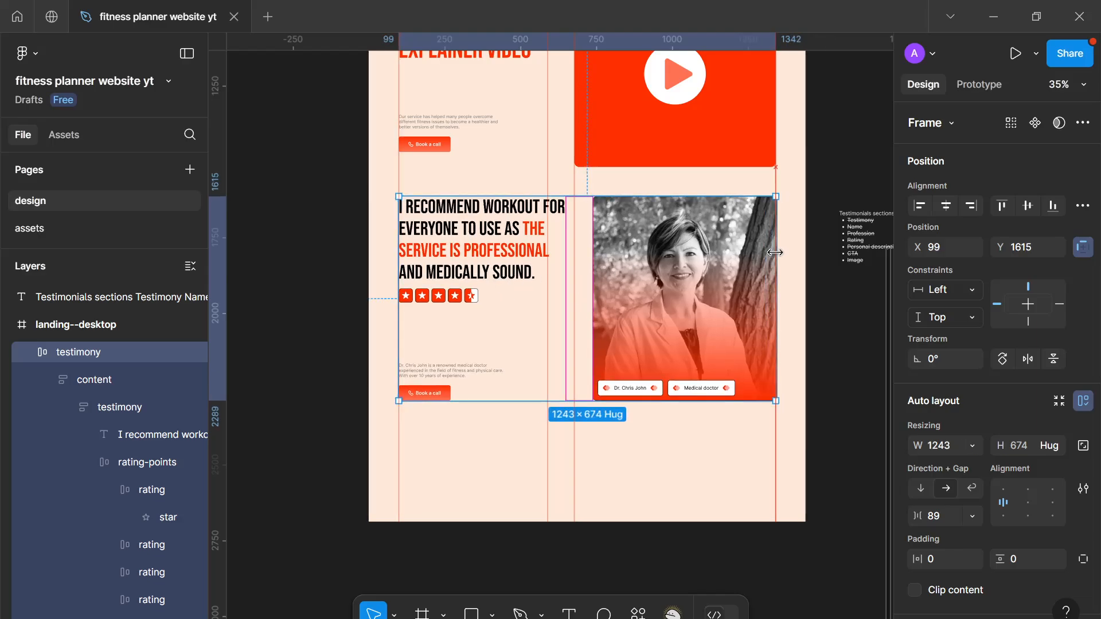
# Step: Set the doctor photo frame's width to fill its container and narrow the content frame to 491 along the column guide
pyautogui.click(682, 269)
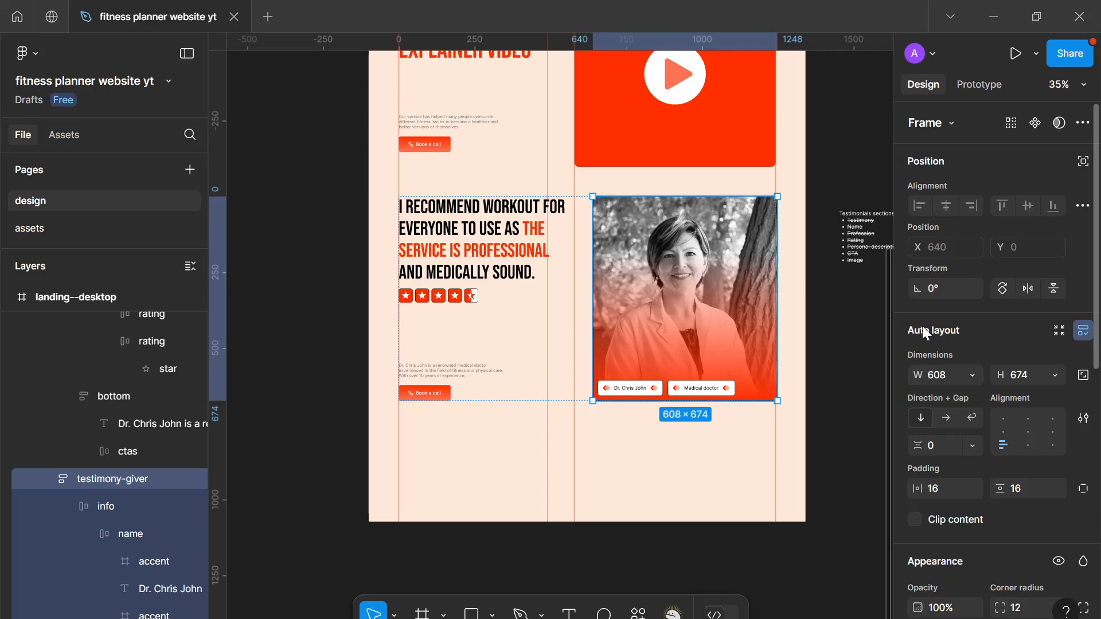
pyautogui.click(971, 376)
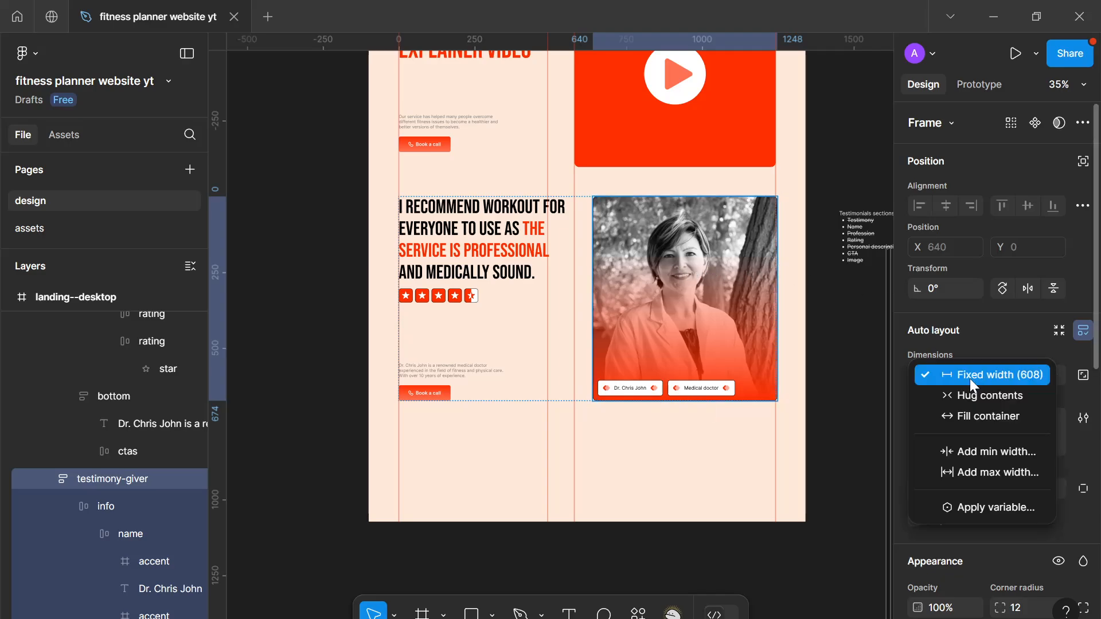
pyautogui.click(948, 415)
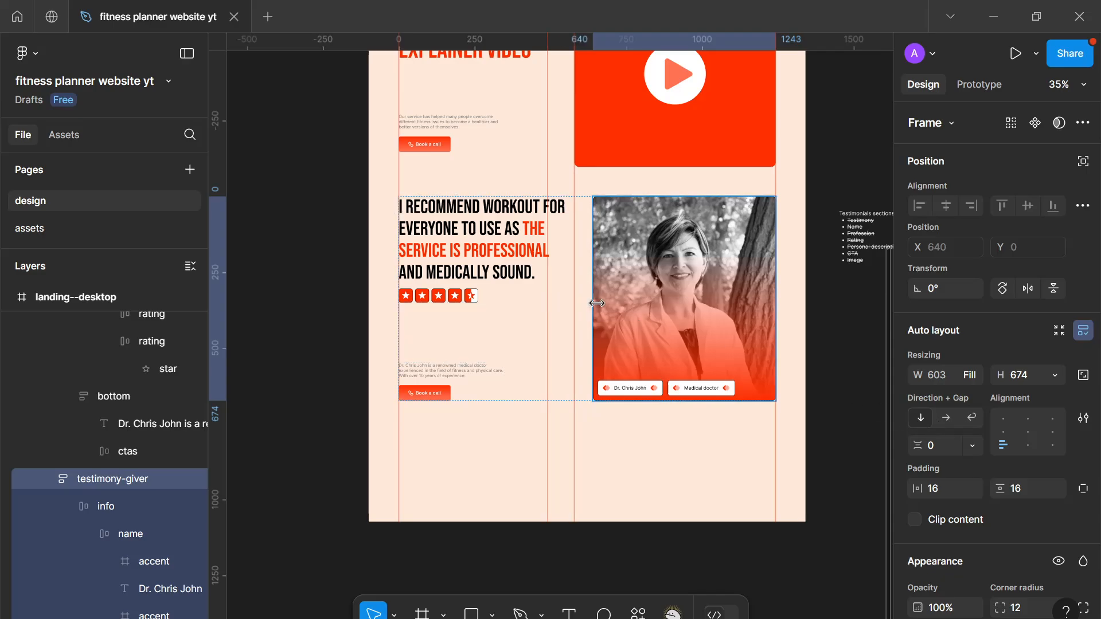
pyautogui.click(564, 316)
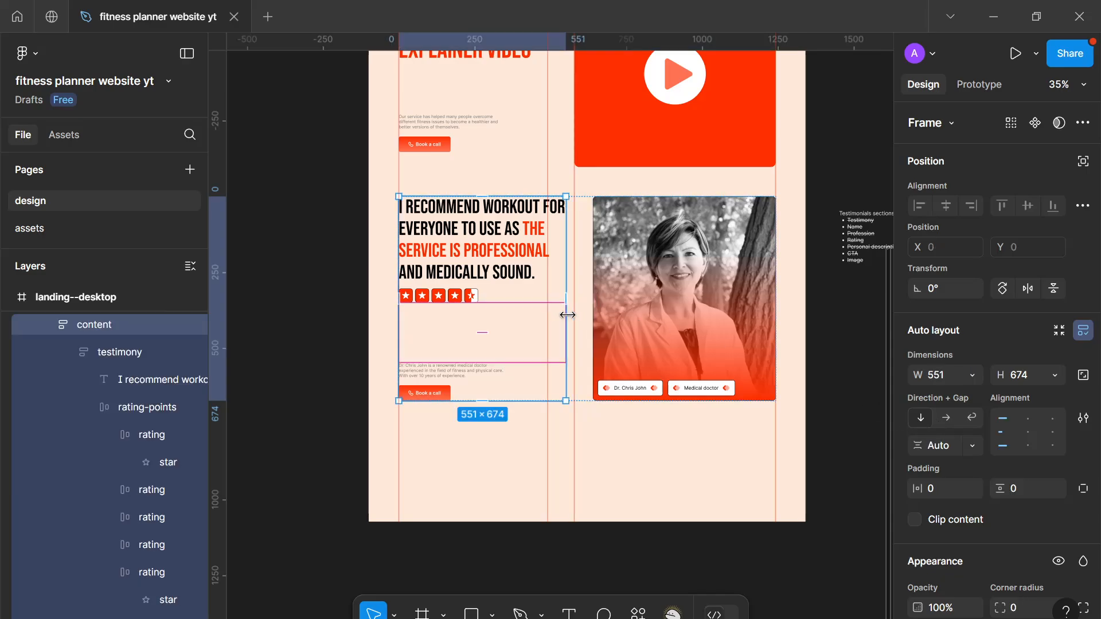
pyautogui.moveTo(563, 313); pyautogui.dragTo(548, 310)
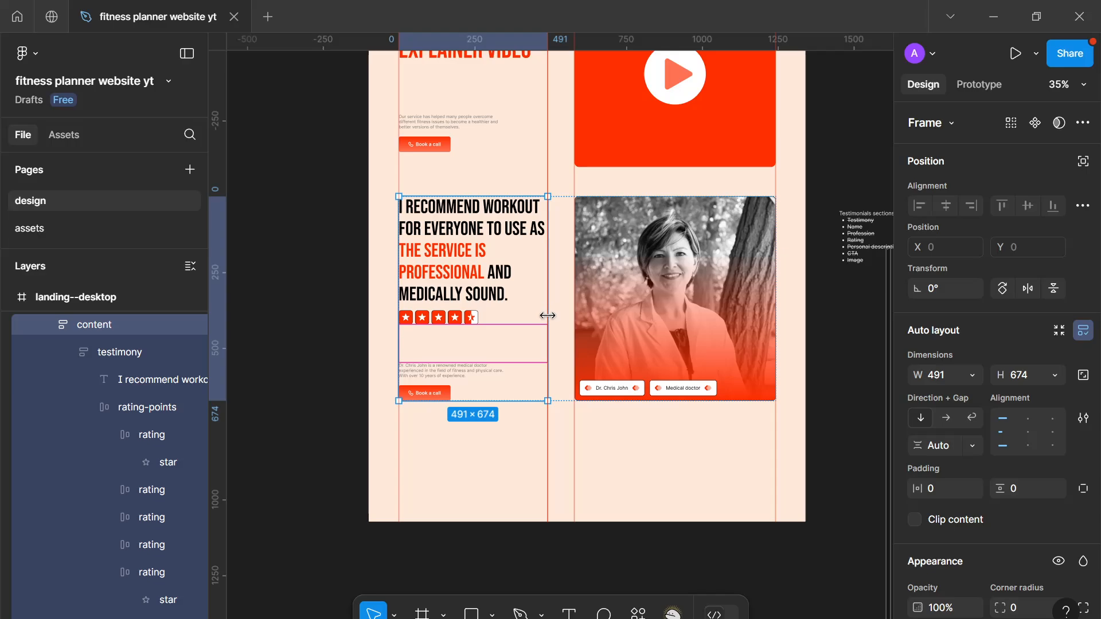
# Step: Deselect everything and hide the rulers and guides
pyautogui.click(633, 450)
pyautogui.keyDown('ctrl'); pyautogui.scroll(-3, 633, 450); pyautogui.keyUp('ctrl')
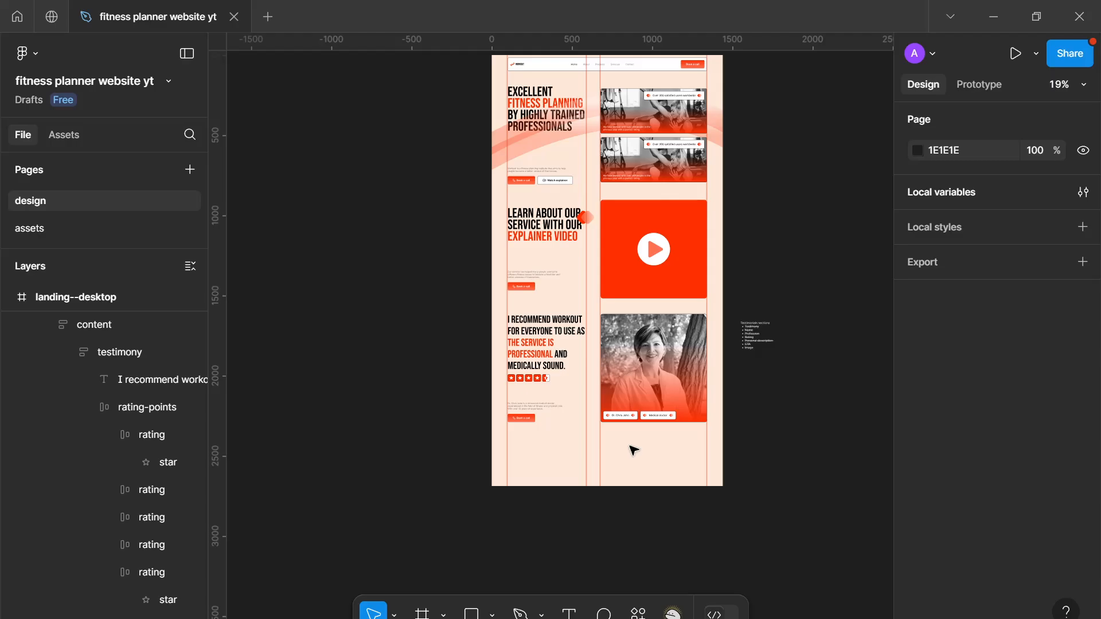
pyautogui.hotkey('shift', 'r')
# Step: Examine how the testimonial section lines up with the hero and explainer video sections of the landing page
pyautogui.keyDown('ctrl'); pyautogui.scroll(4, 633, 450); pyautogui.keyUp('ctrl')
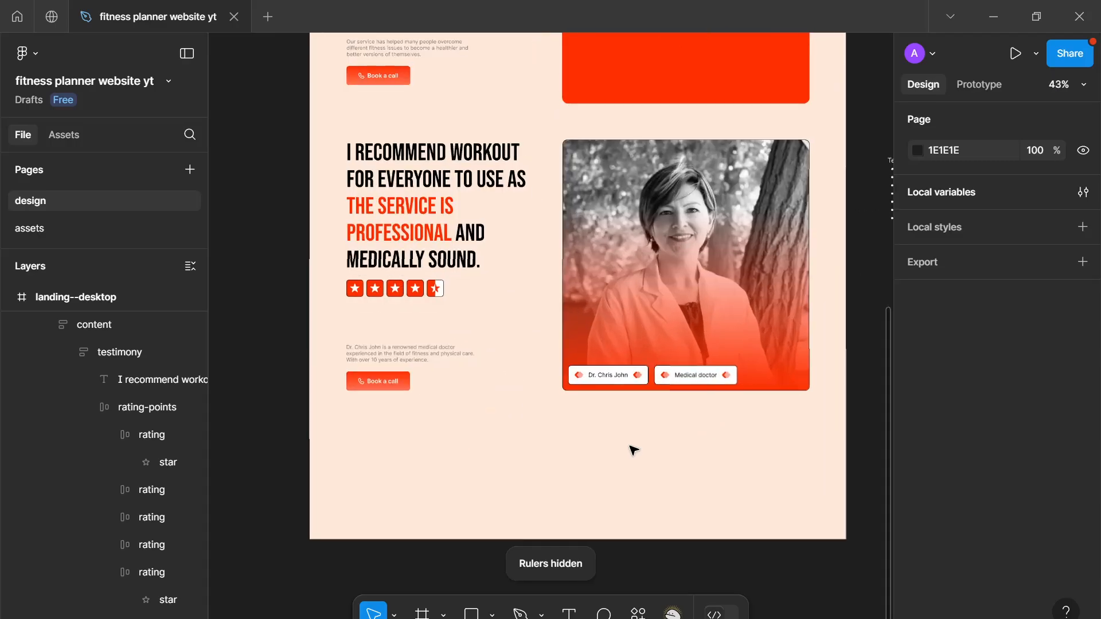
pyautogui.keyDown('ctrl'); pyautogui.scroll(-4, 669, 309); pyautogui.keyUp('ctrl')
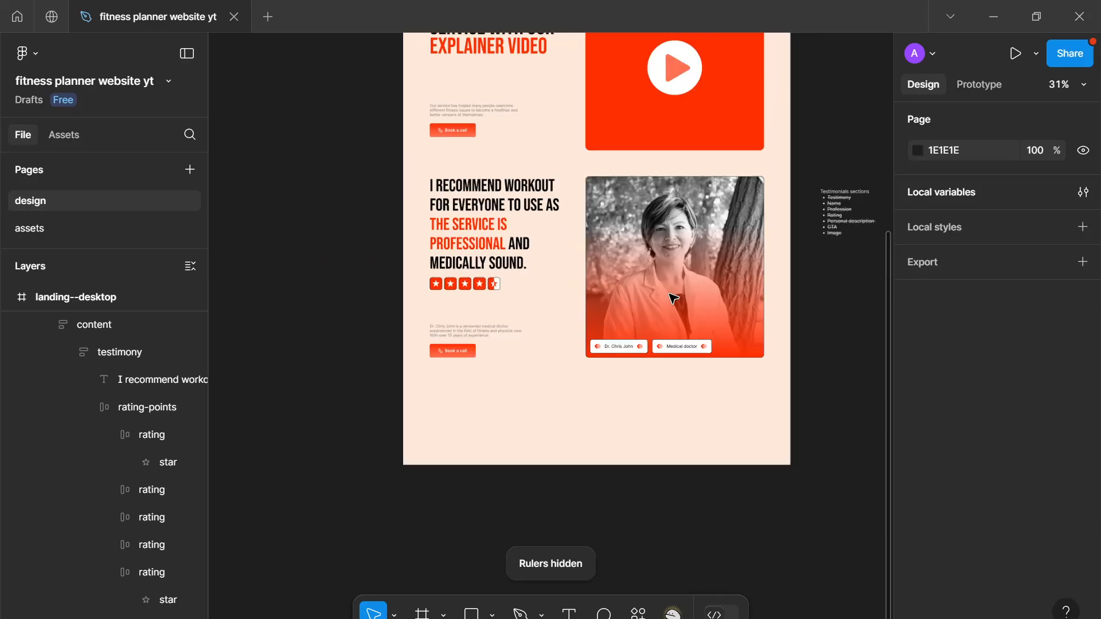
pyautogui.keyDown('ctrl'); pyautogui.scroll(-2, 674, 298); pyautogui.keyUp('ctrl')
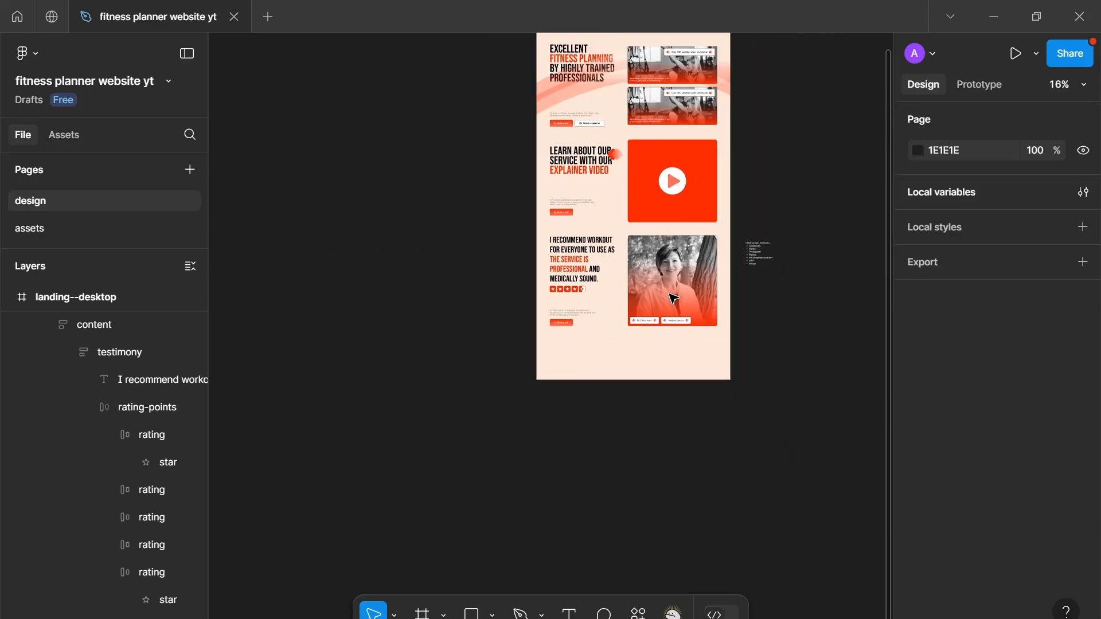
pyautogui.scroll(3, 674, 298)
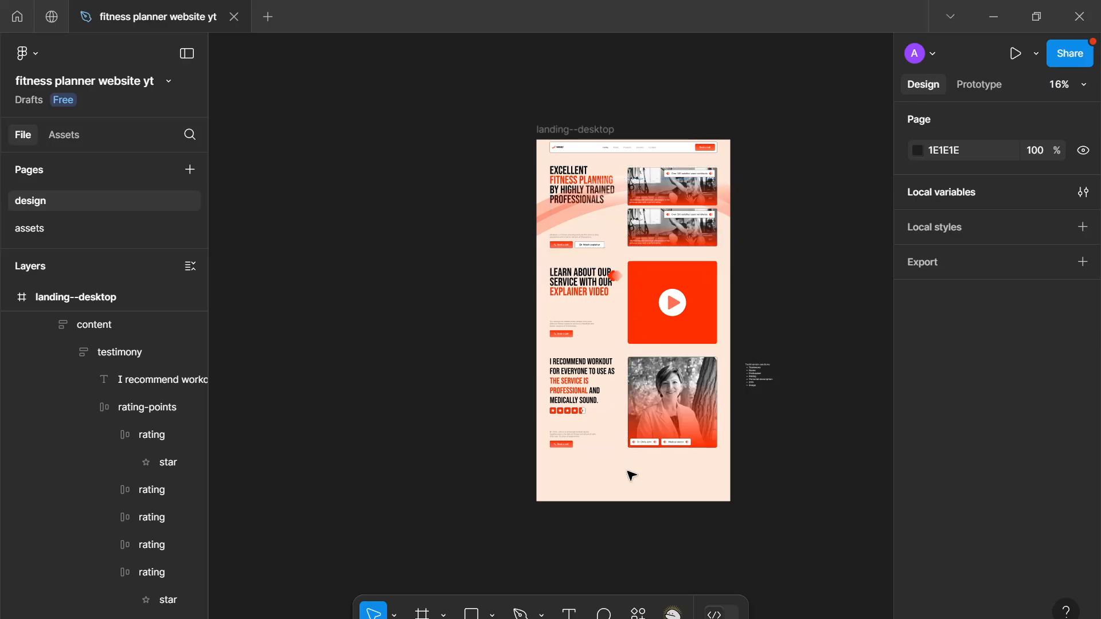
pyautogui.scroll(4, 631, 477)
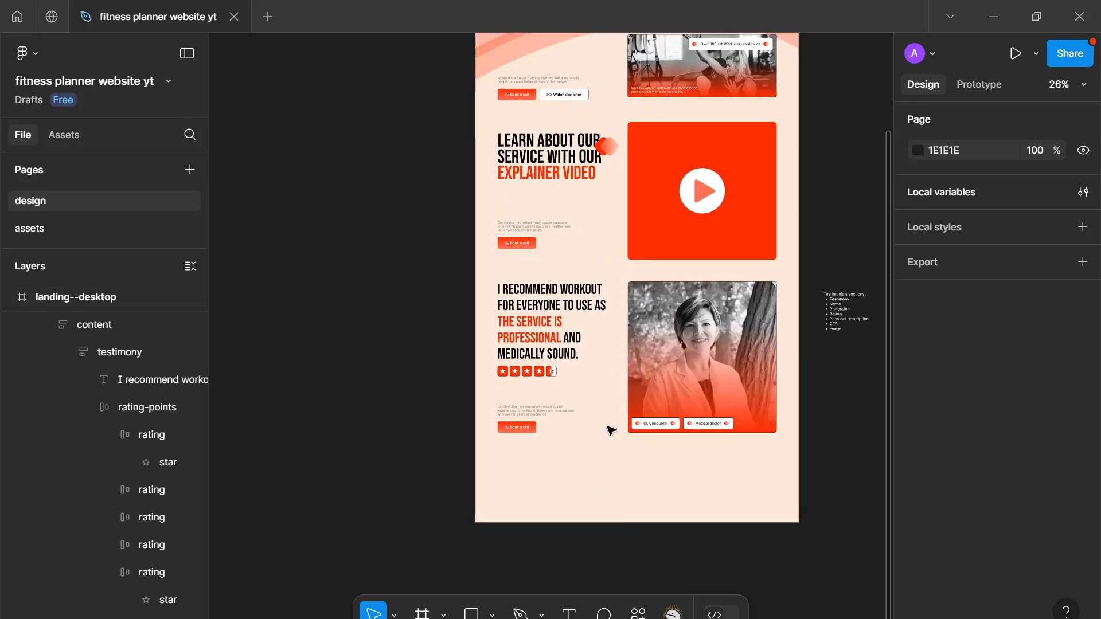
pyautogui.scroll(1, 611, 430)
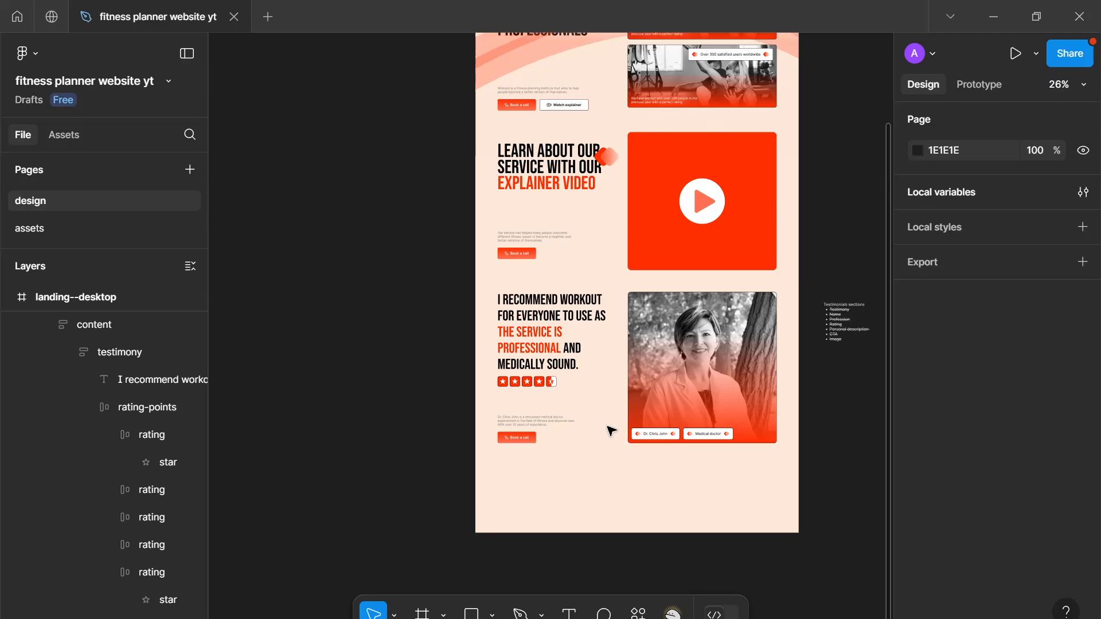
pyautogui.scroll(1, 609, 429)
pyautogui.scroll(-2, 609, 430)
pyautogui.scroll(-1, 617, 437)
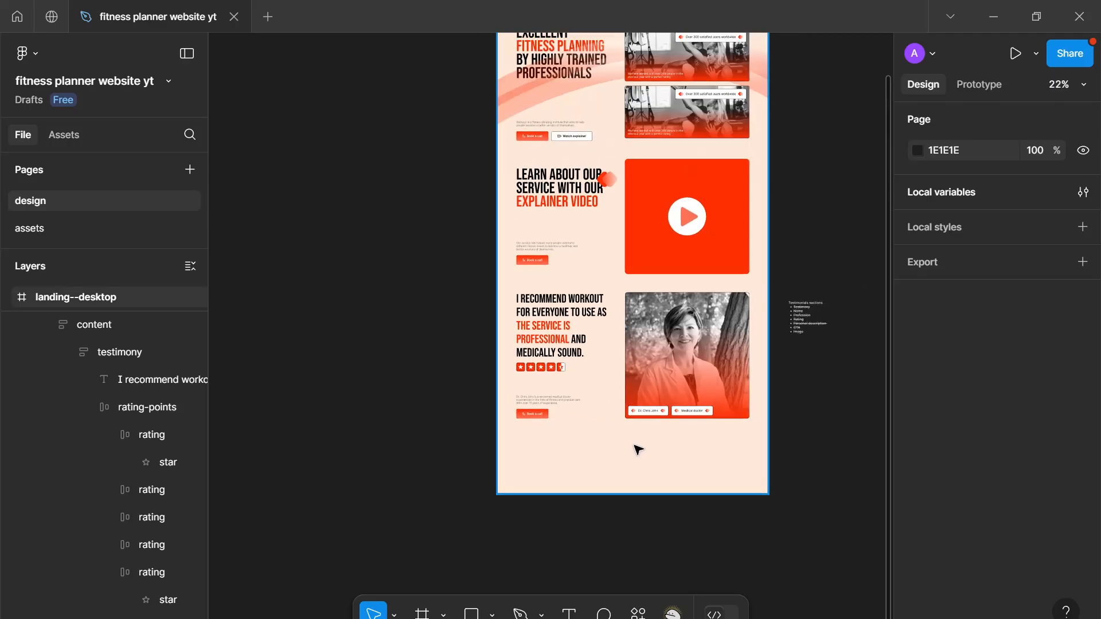
pyautogui.scroll(-3, 638, 449)
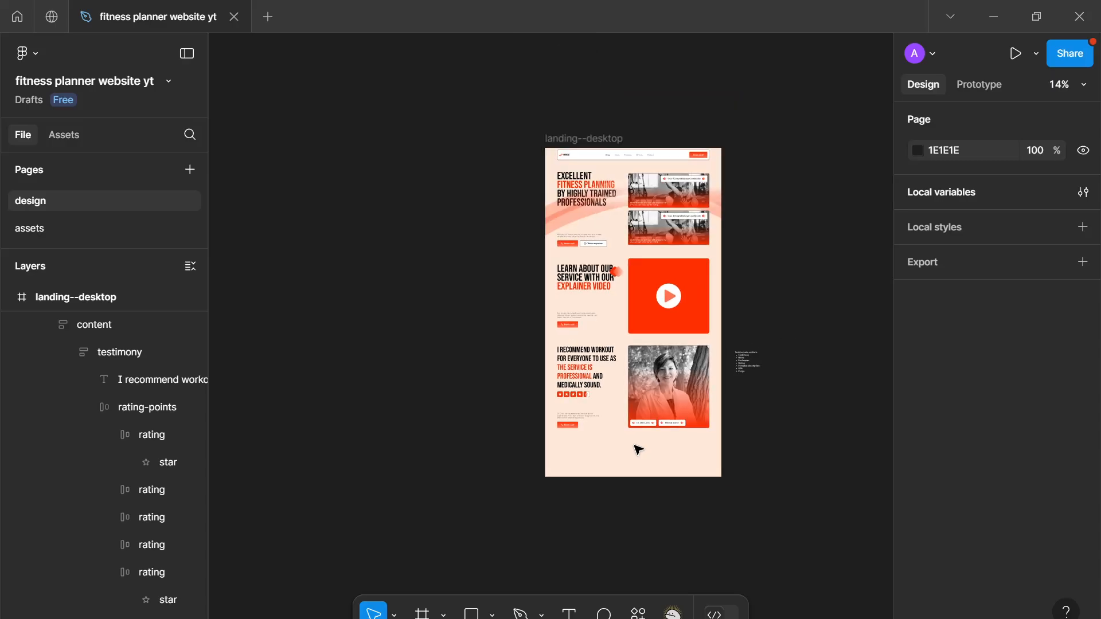
pyautogui.scroll(3, 638, 449)
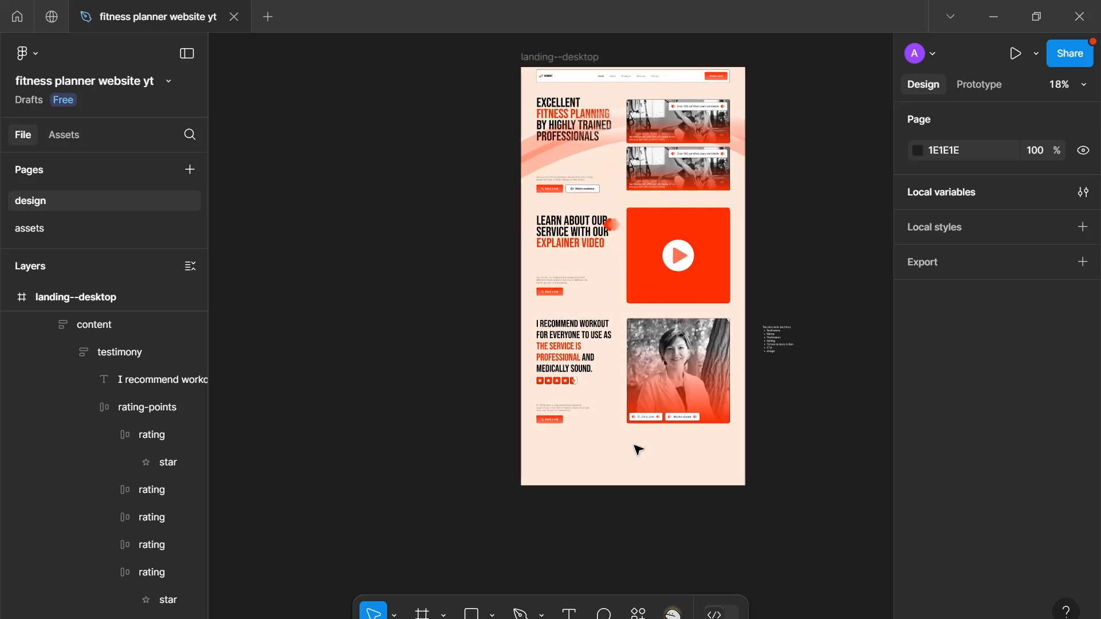
pyautogui.scroll(1, 638, 449)
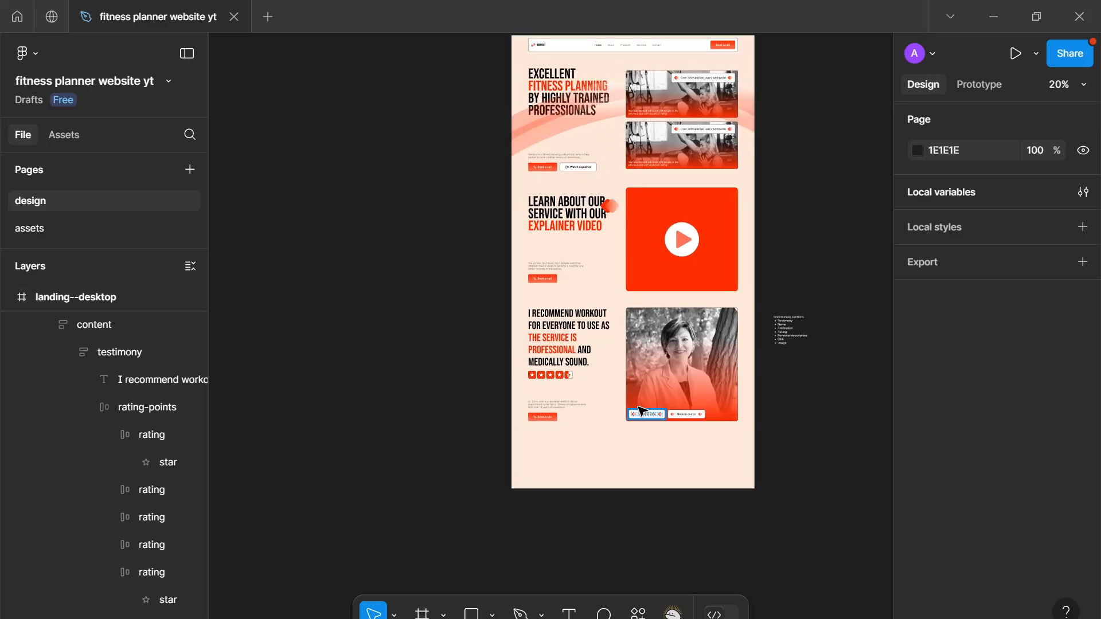
pyautogui.scroll(3, 643, 290)
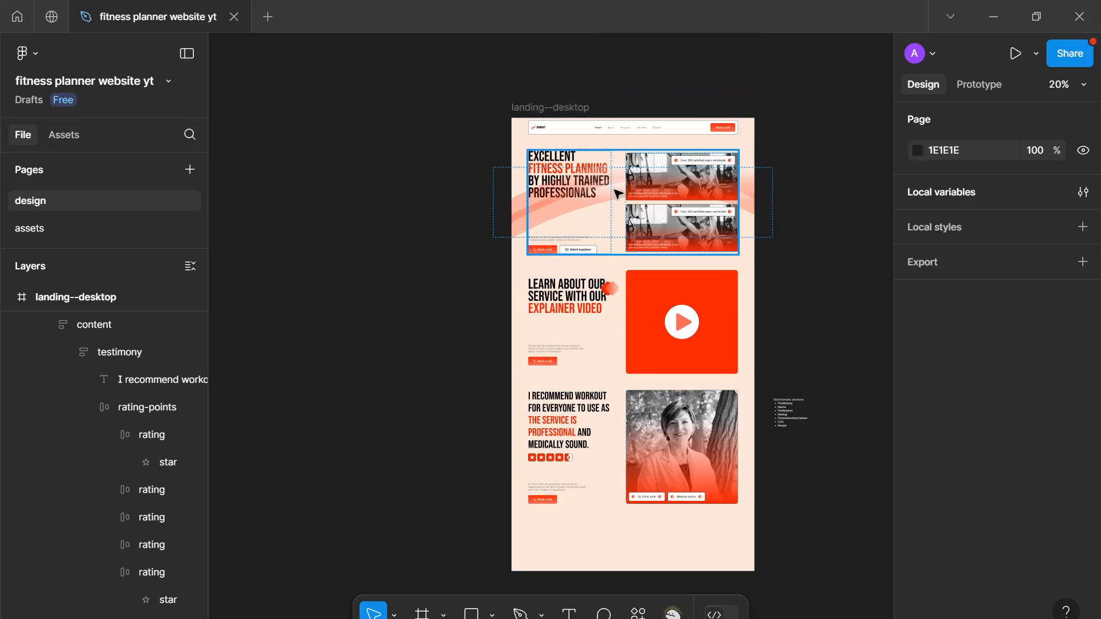
pyautogui.scroll(5, 622, 417)
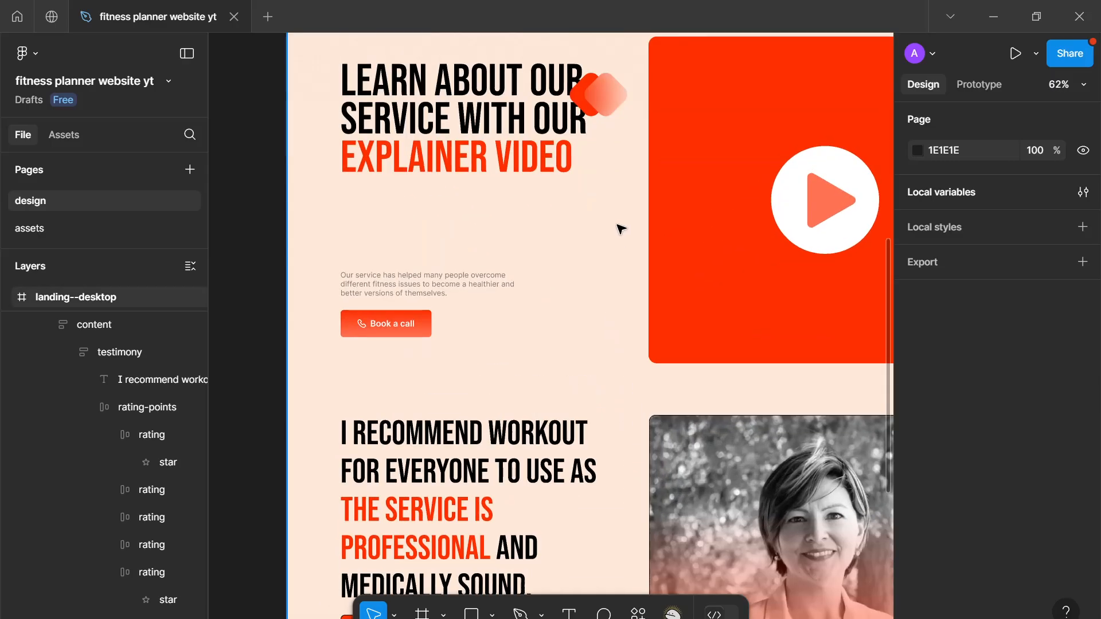
pyautogui.scroll(-5, 605, 362)
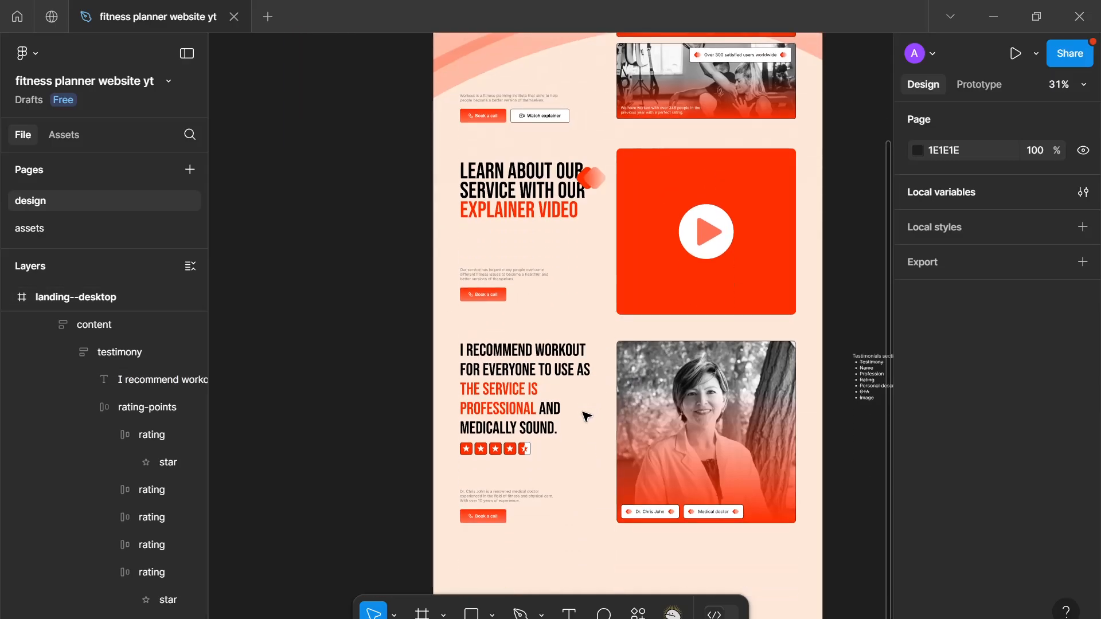
# Step: Give the outer testimony frame 32 horizontal and vertical padding and a solid FFFFFF fill
pyautogui.click(605, 437)
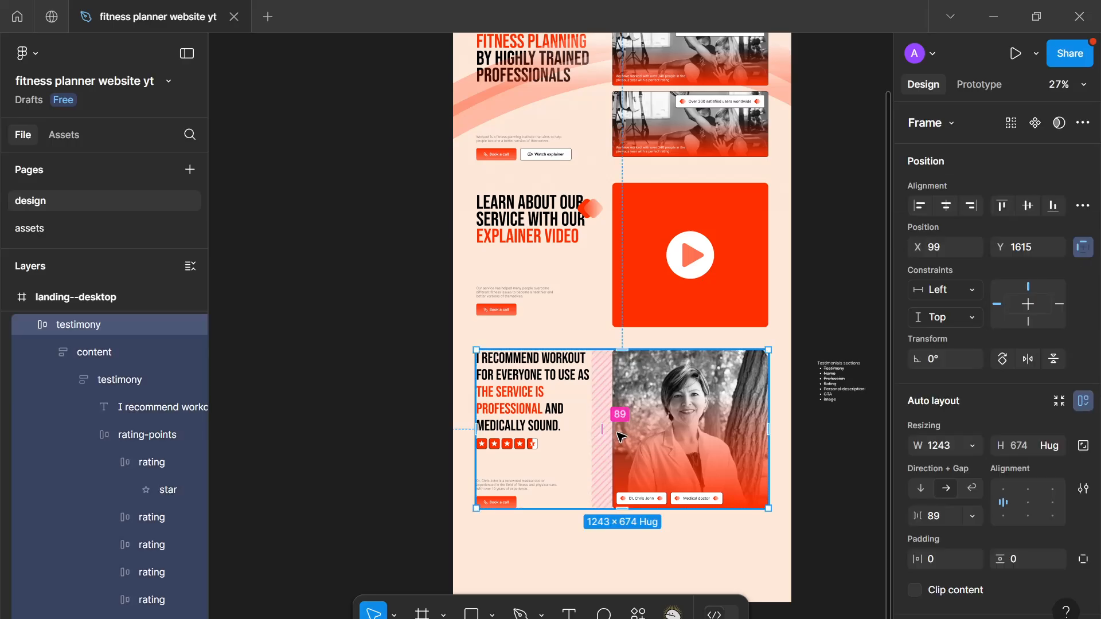
pyautogui.scroll(-5, 965, 461)
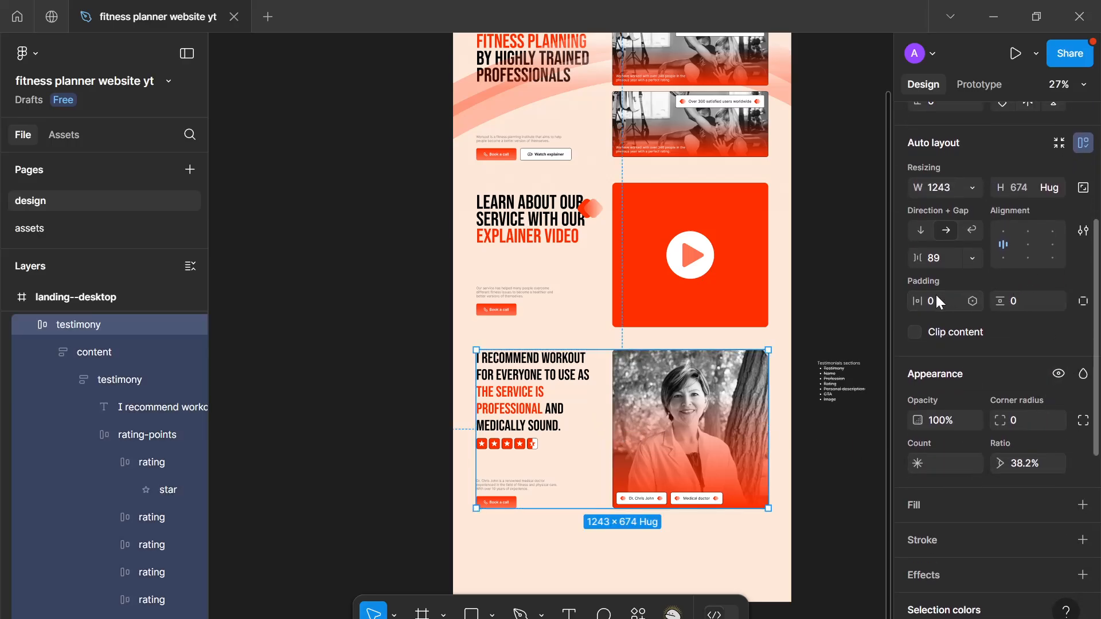
pyautogui.click(1026, 297)
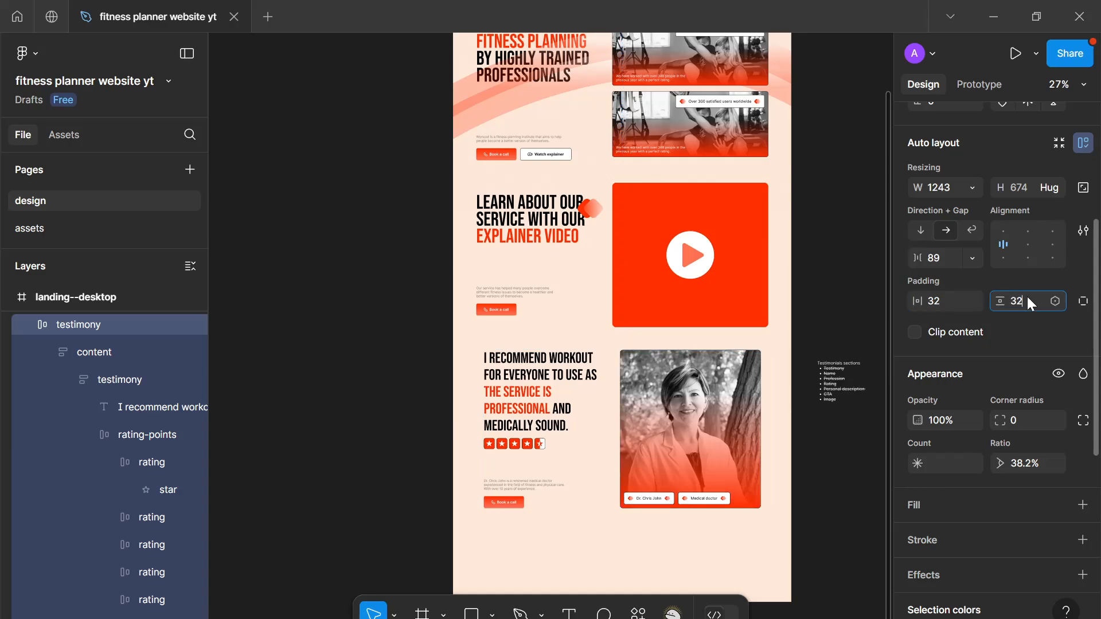
pyautogui.write('32')
pyautogui.scroll(-2, 1001, 351)
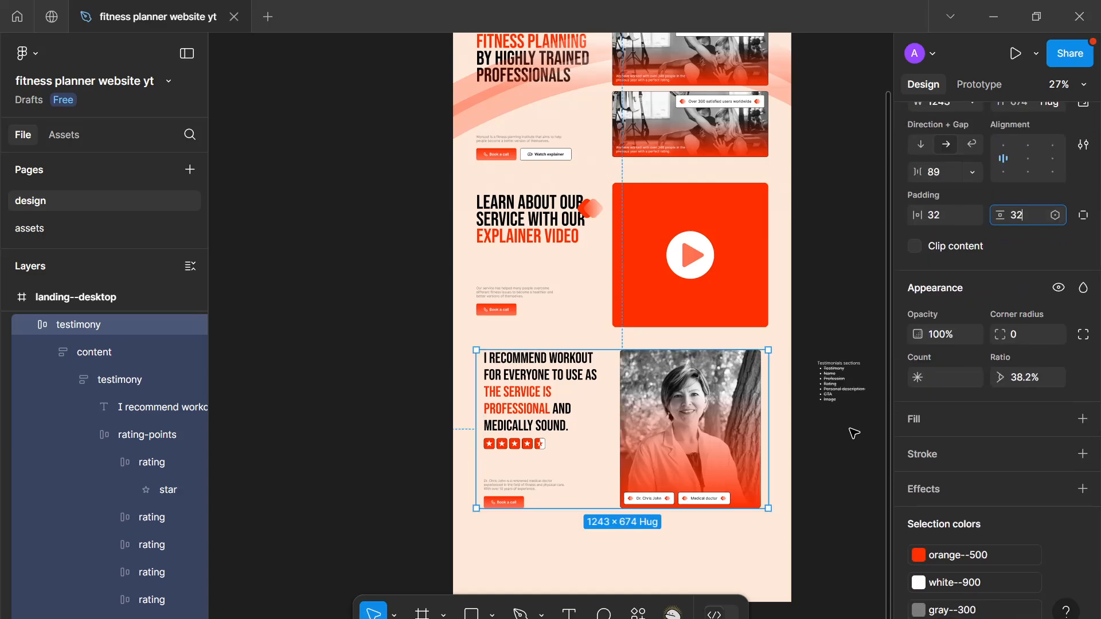
pyautogui.click(1082, 419)
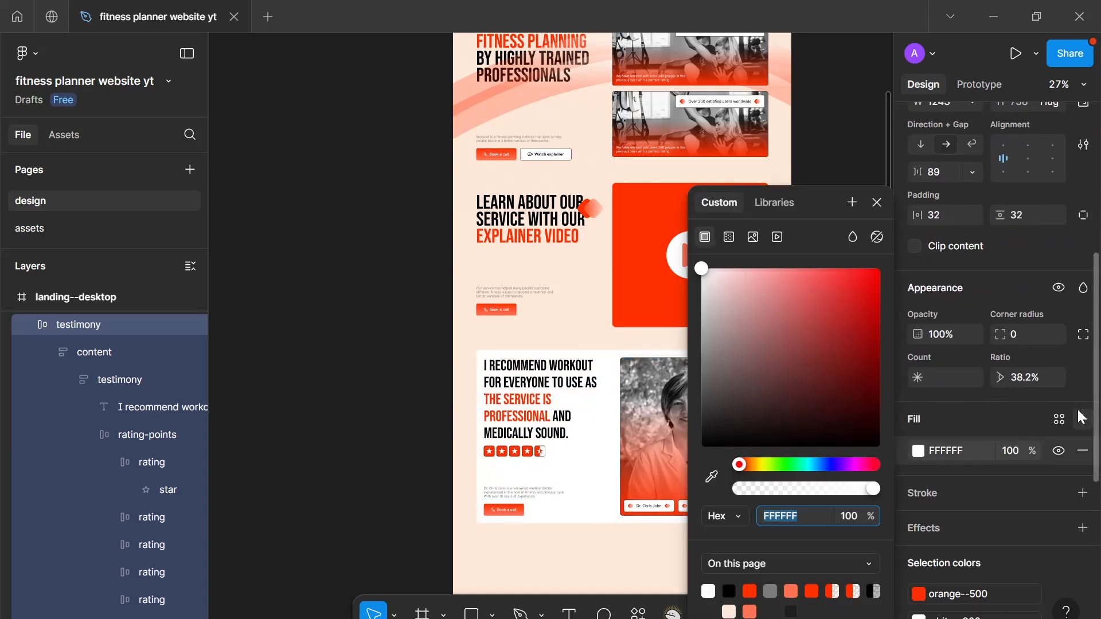
pyautogui.click(876, 202)
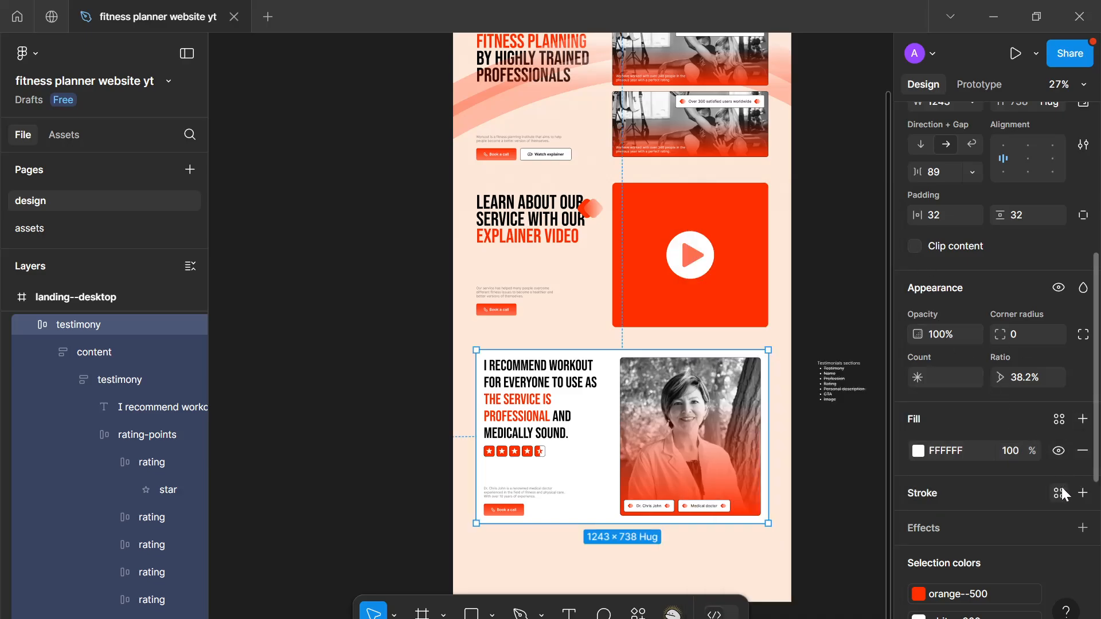
# Step: Add a 000000 inside stroke of weight 1 to the testimony frame and set its corner radius to 12
pyautogui.click(1080, 494)
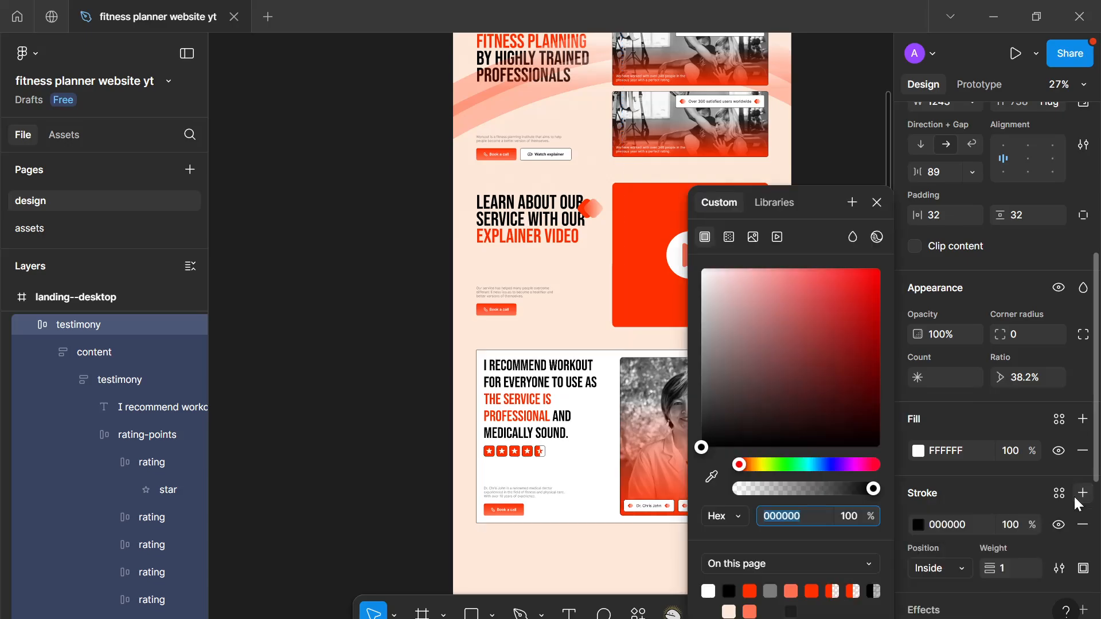
pyautogui.click(876, 202)
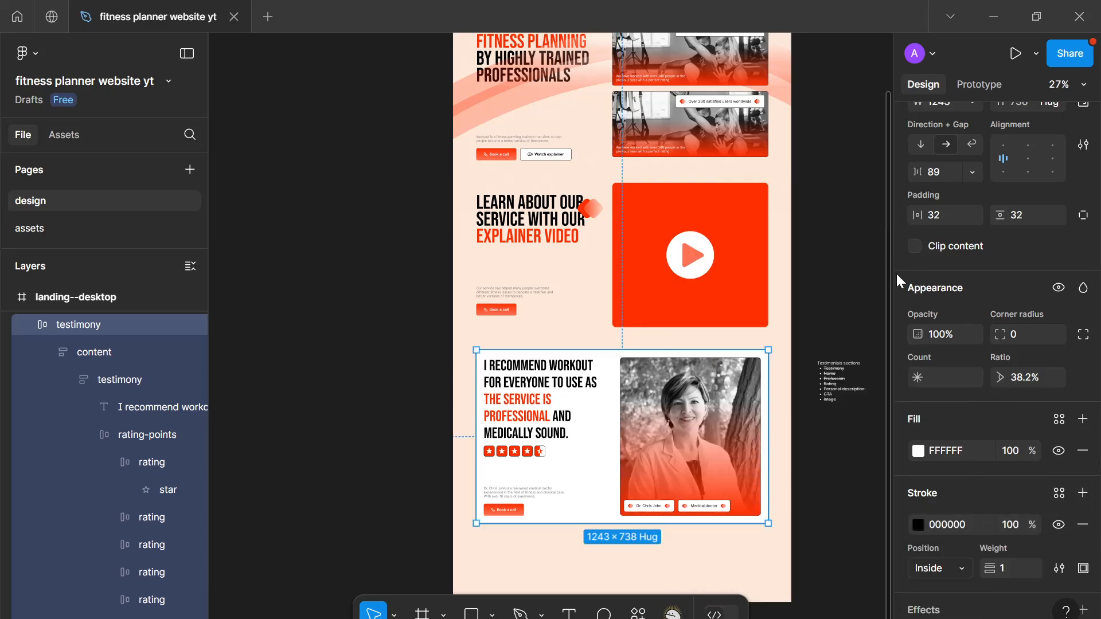
pyautogui.press('Return')
pyautogui.click(1016, 337)
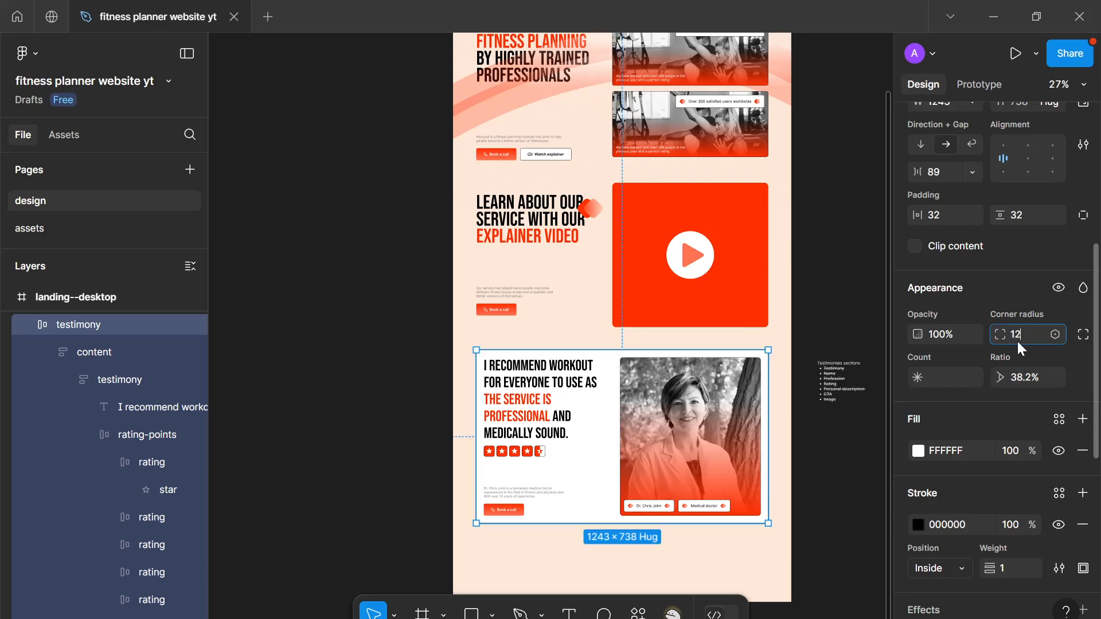
pyautogui.write('12')
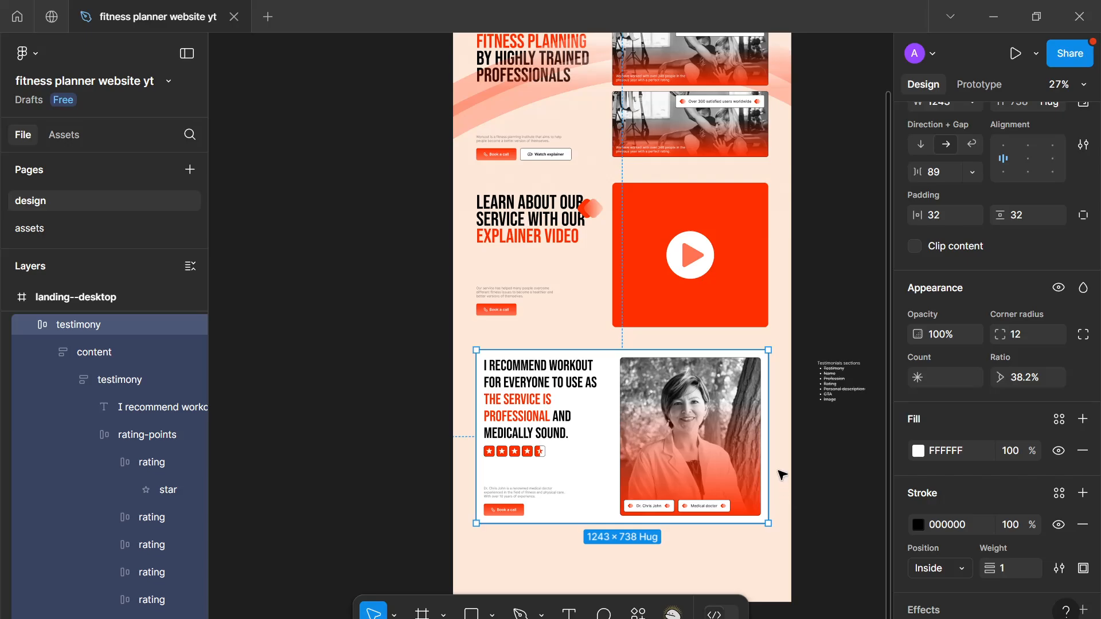
# Step: Show the rulers and guides and extend the testimony card's left edge to X 64, bringing its text to the column guide
pyautogui.hotkey('shift', 'r')
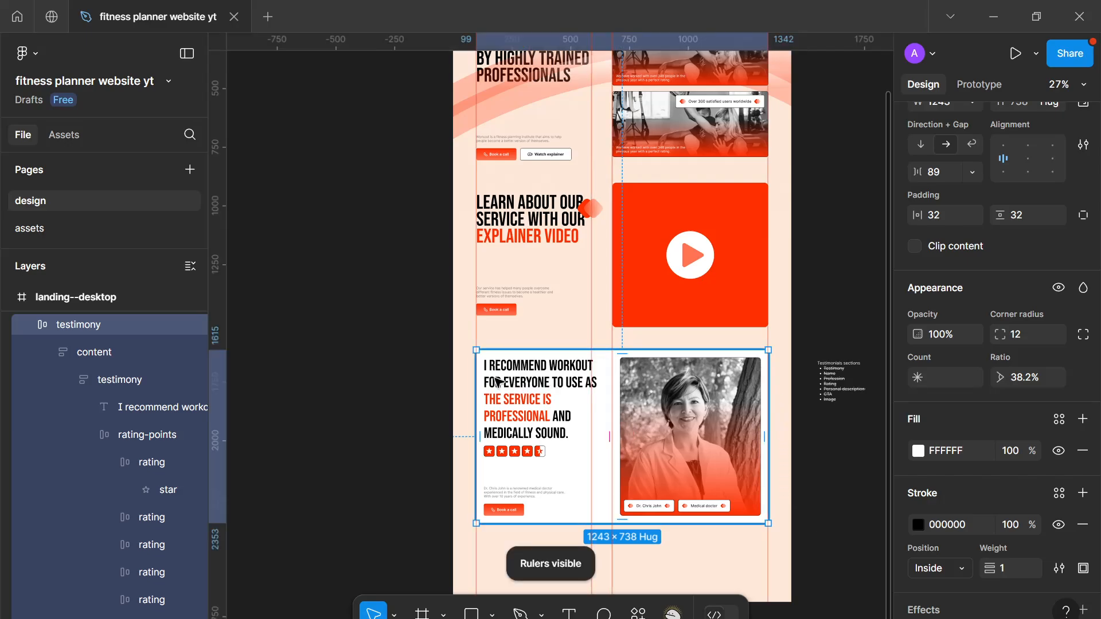
pyautogui.moveTo(470, 371); pyautogui.dragTo(465, 370)
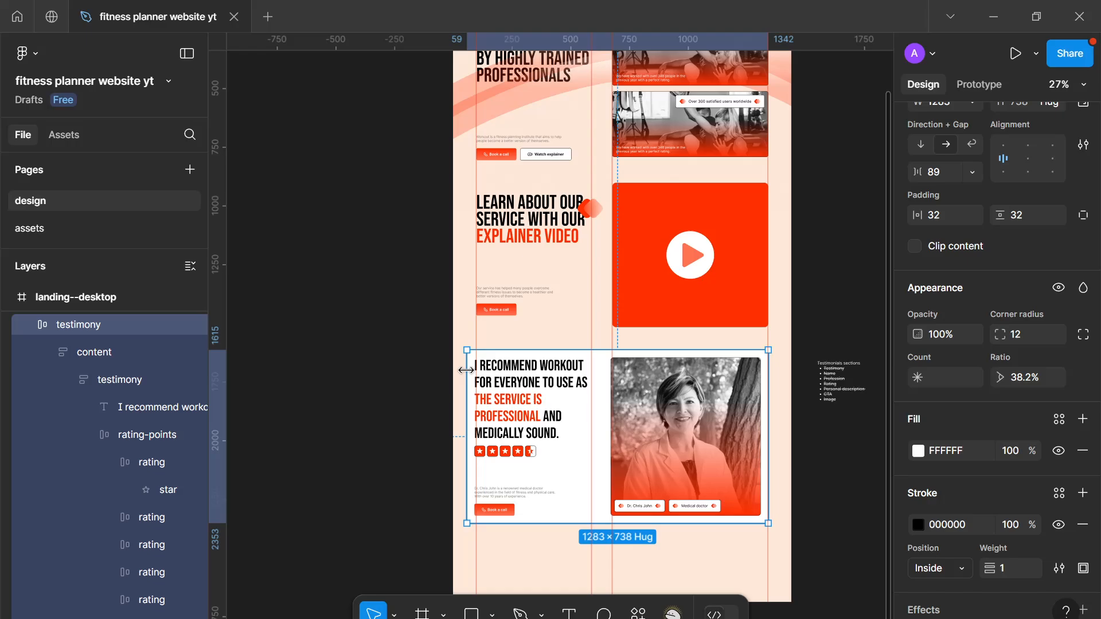
pyautogui.scroll(10, 466, 368)
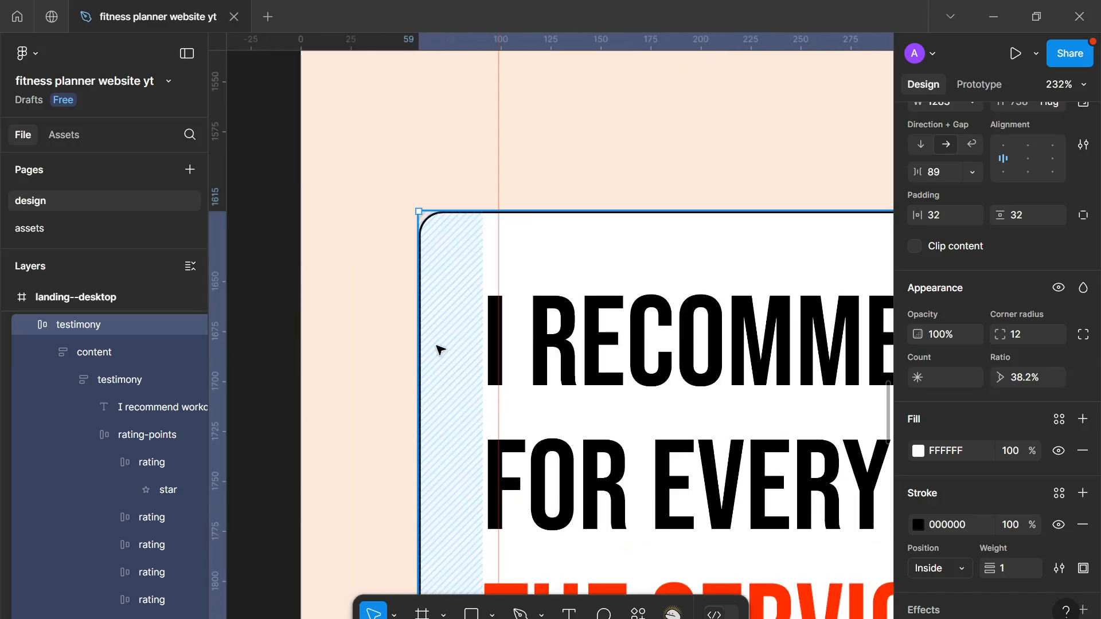
pyautogui.moveTo(415, 340); pyautogui.dragTo(429, 335)
pyautogui.scroll(-10, 627, 389)
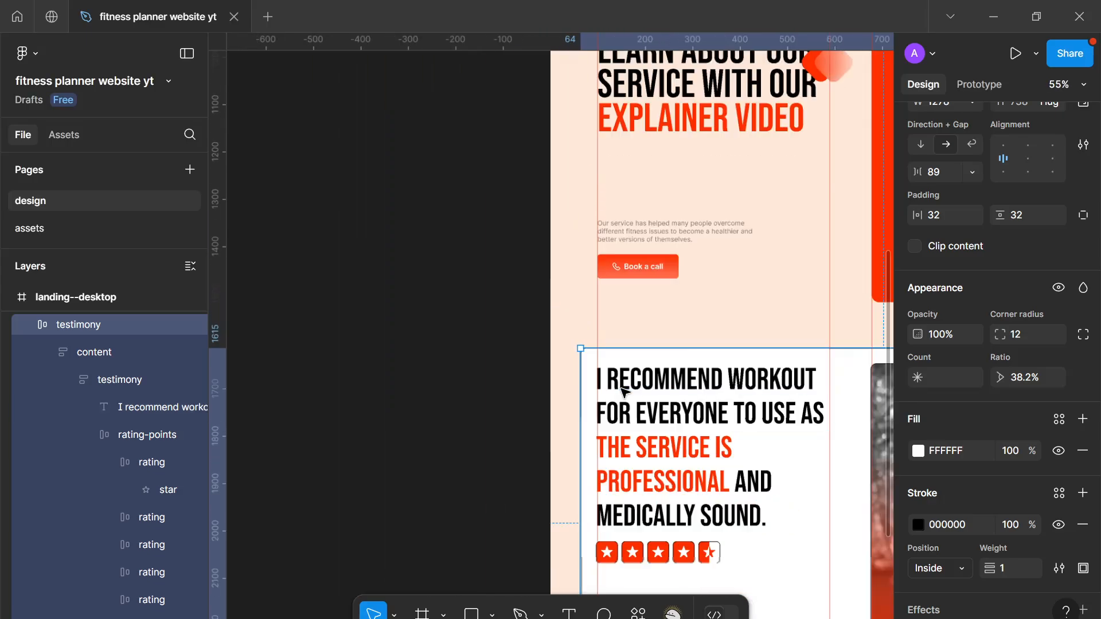
pyautogui.scroll(8, 624, 392)
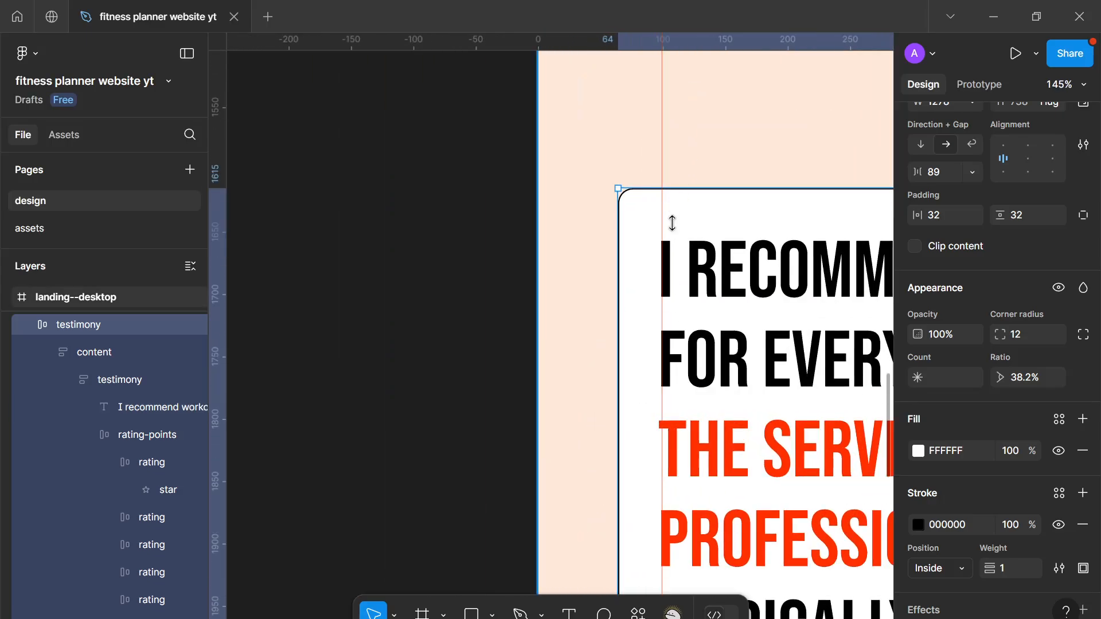
pyautogui.scroll(-10, 654, 368)
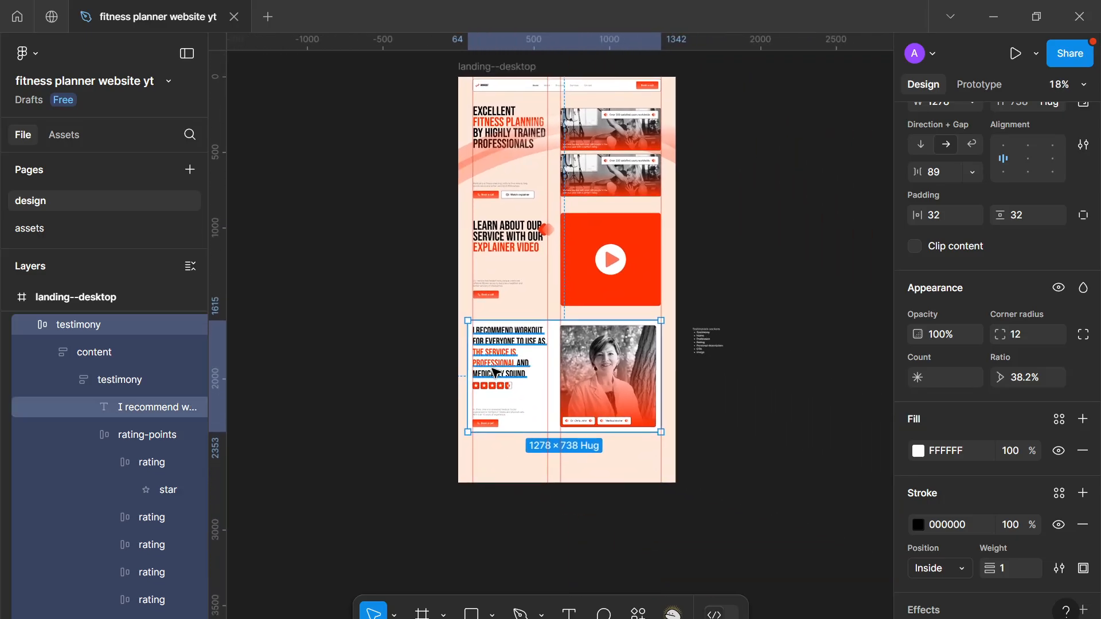
# Step: Extend the testimony card's right edge until the card is 1310 wide, and hide the rulers and guides
pyautogui.scroll(6, 679, 408)
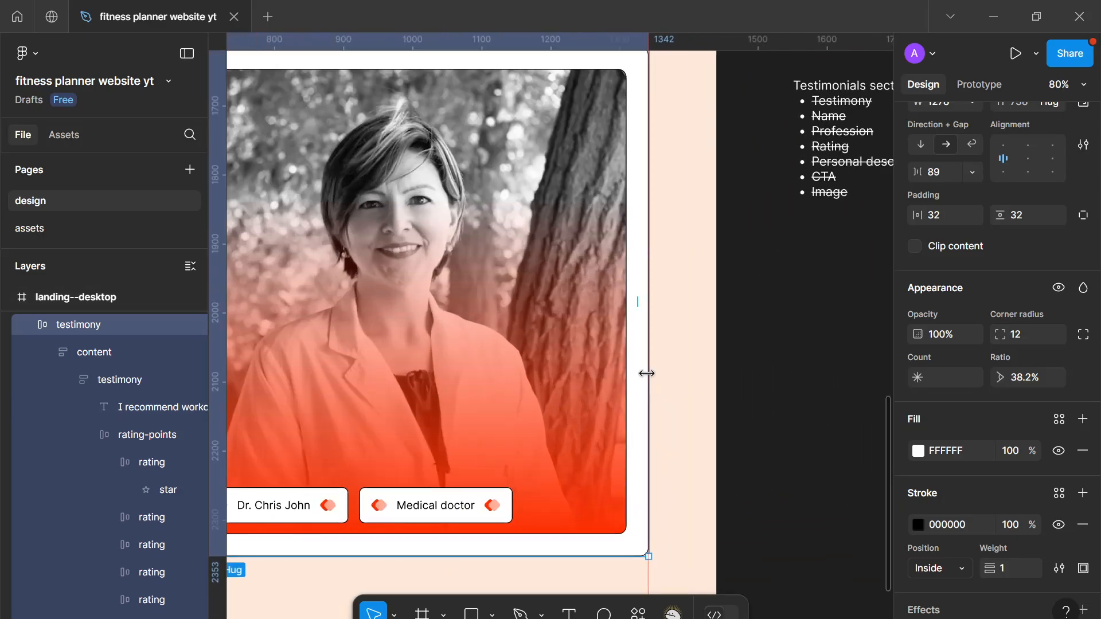
pyautogui.moveTo(658, 377); pyautogui.dragTo(670, 383)
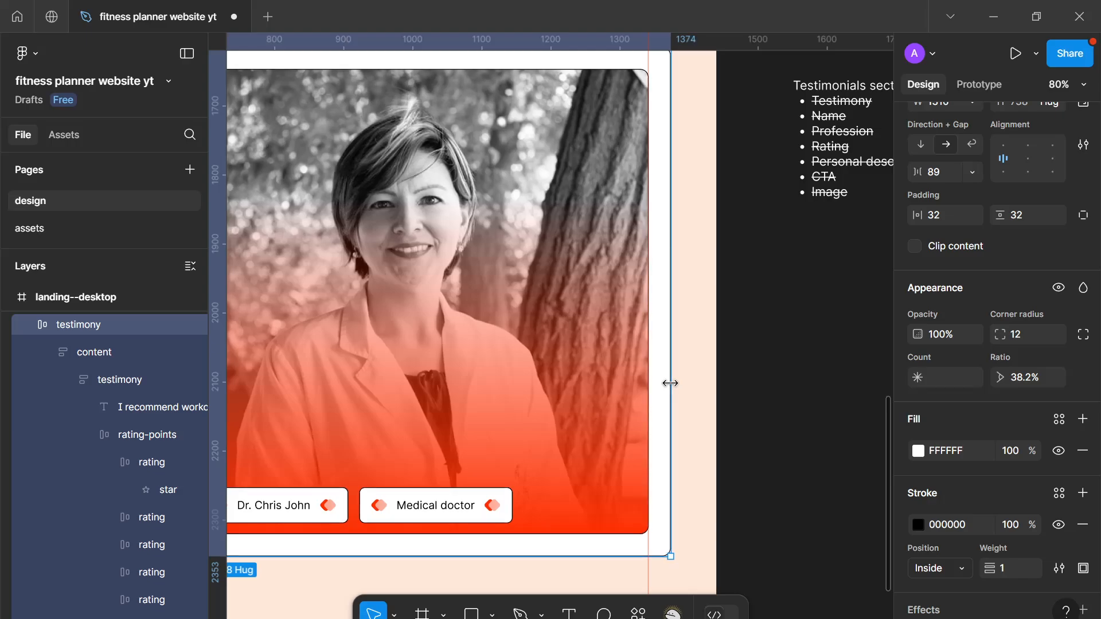
pyautogui.scroll(-6, 695, 215)
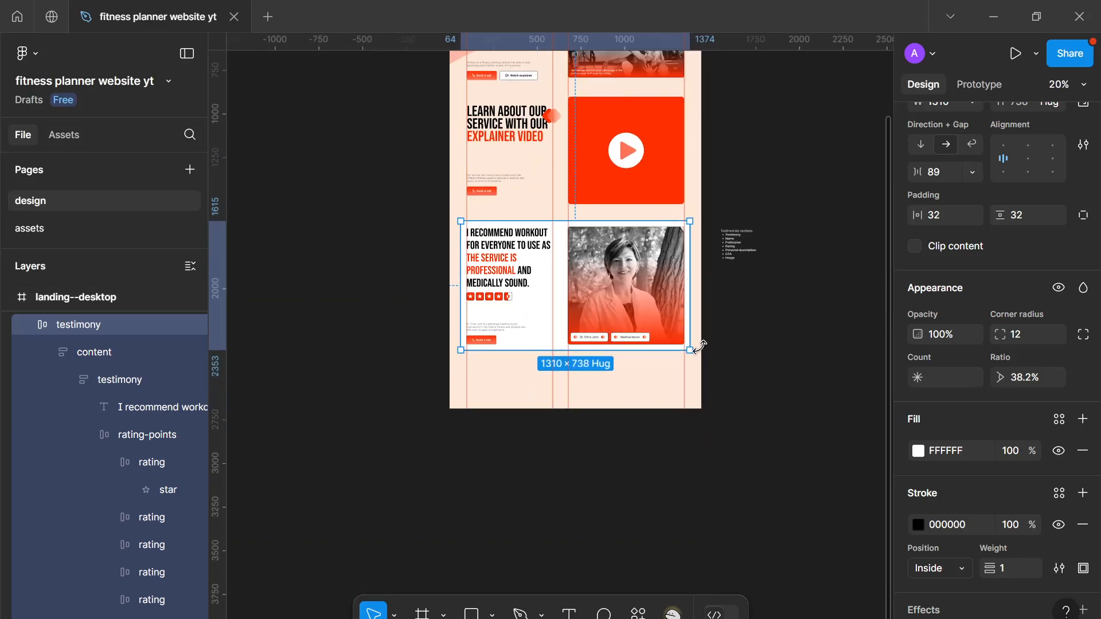
pyautogui.hotkey('shift', 'r')
pyautogui.click(671, 403)
# Step: Examine the bordered testimonial card up close and against the hero and explainer video sections
pyautogui.scroll(5, 664, 401)
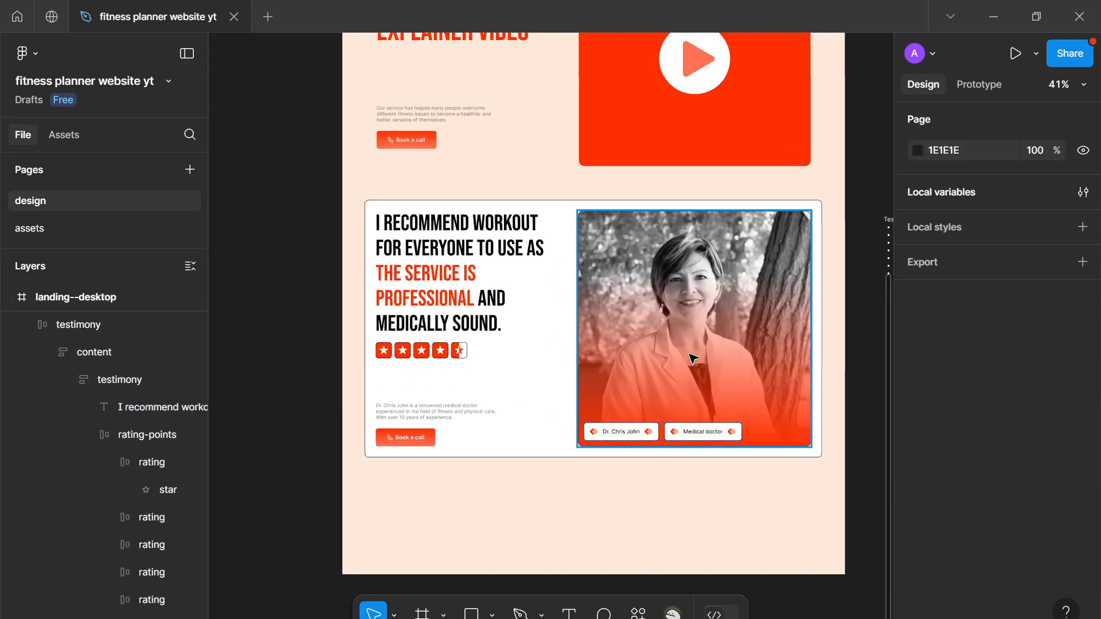
pyautogui.scroll(4, 643, 220)
pyautogui.scroll(-4, 643, 220)
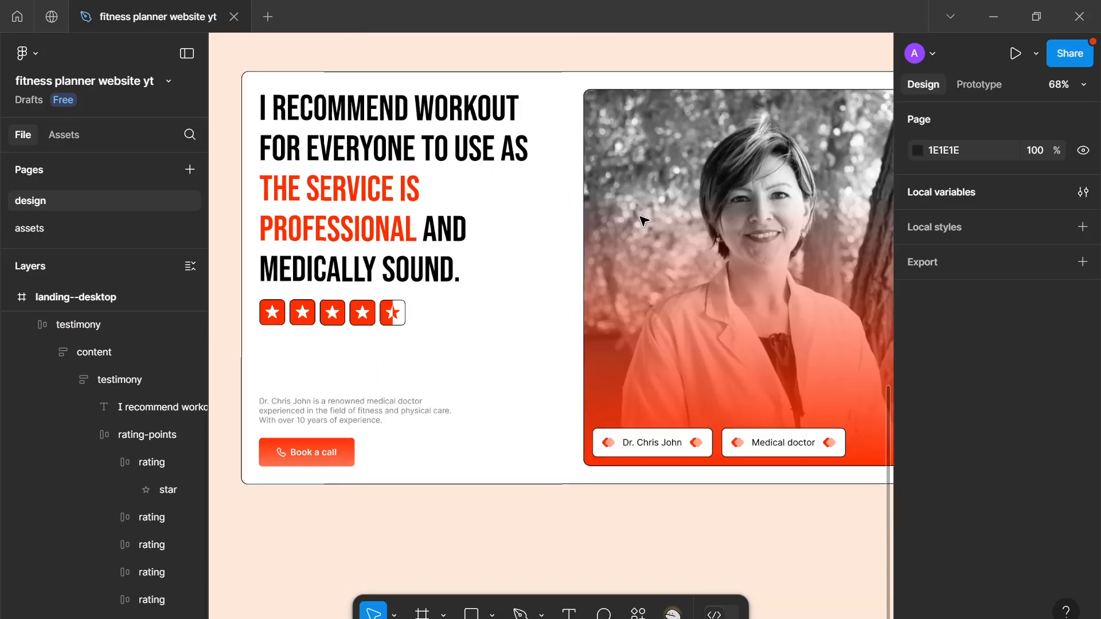
pyautogui.scroll(1, 604, 227)
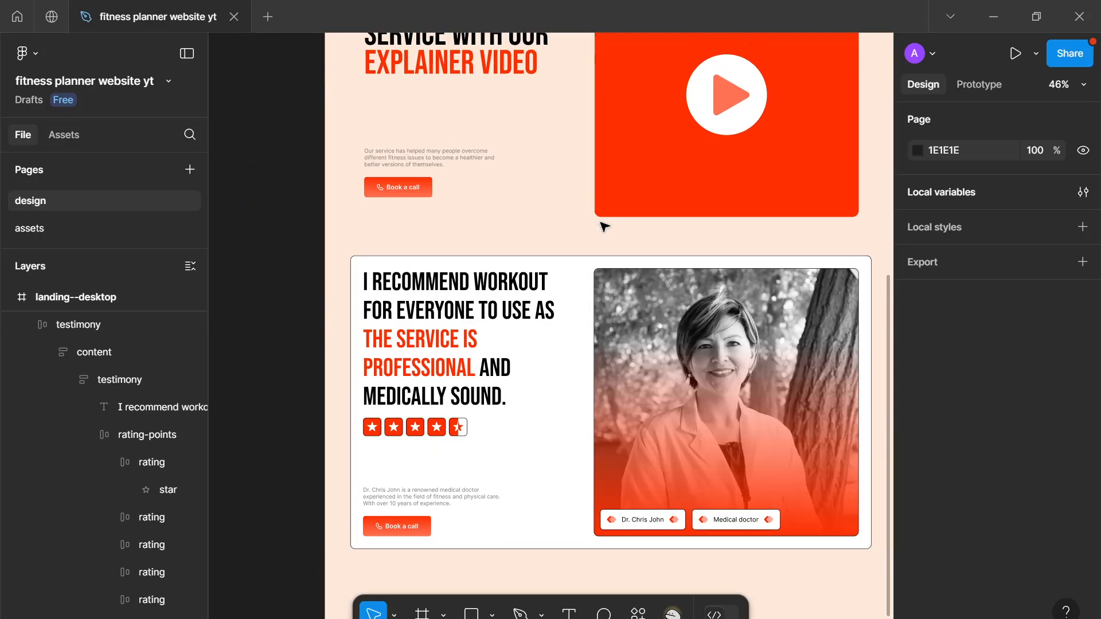
pyautogui.scroll(2, 604, 226)
pyautogui.scroll(-6, 605, 226)
pyautogui.scroll(2, 604, 226)
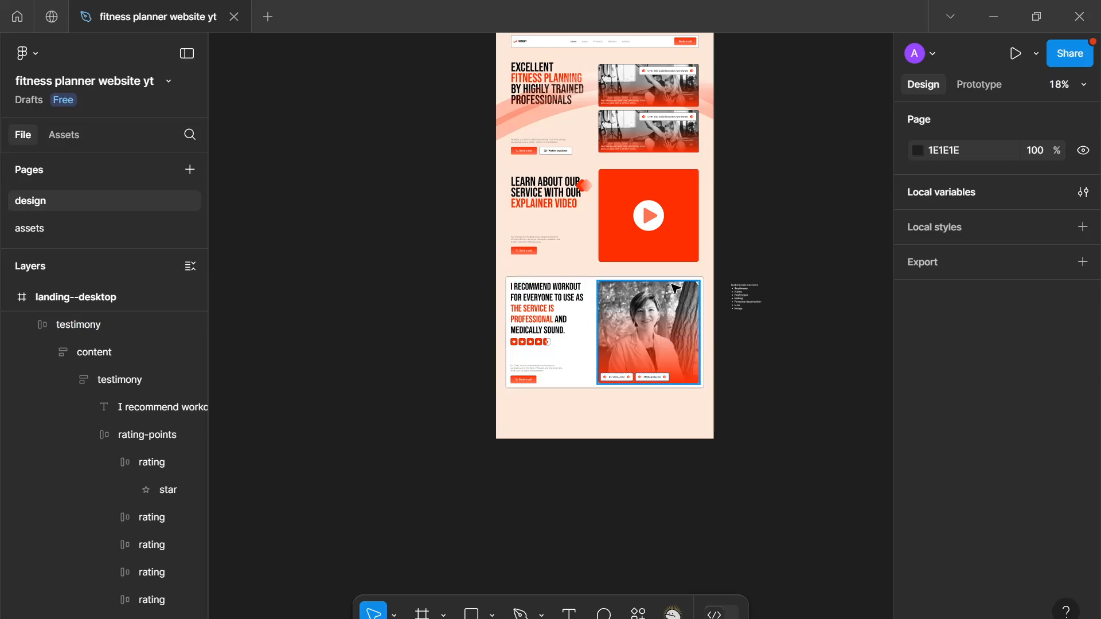
pyautogui.scroll(3, 675, 288)
pyautogui.scroll(2, 675, 289)
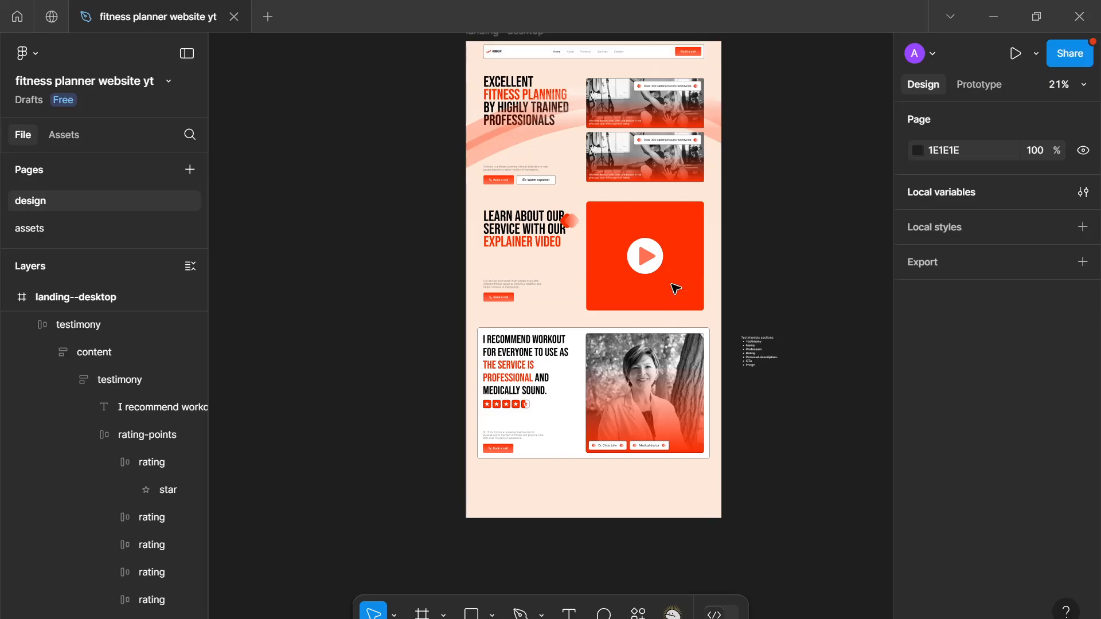
pyautogui.scroll(5, 573, 241)
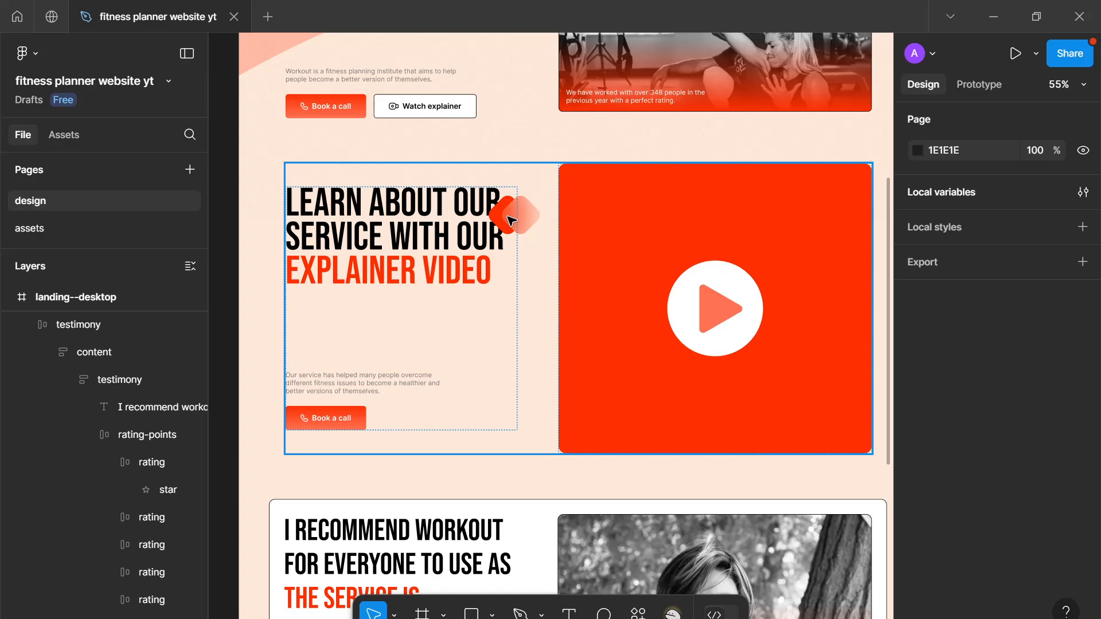
# Step: Duplicate the explainer video heading's accent shape and place the copy beside the testimonial heading, rotated to -14.08°
pyautogui.click(518, 223)
pyautogui.click(518, 222)
pyautogui.scroll(-4, 536, 275)
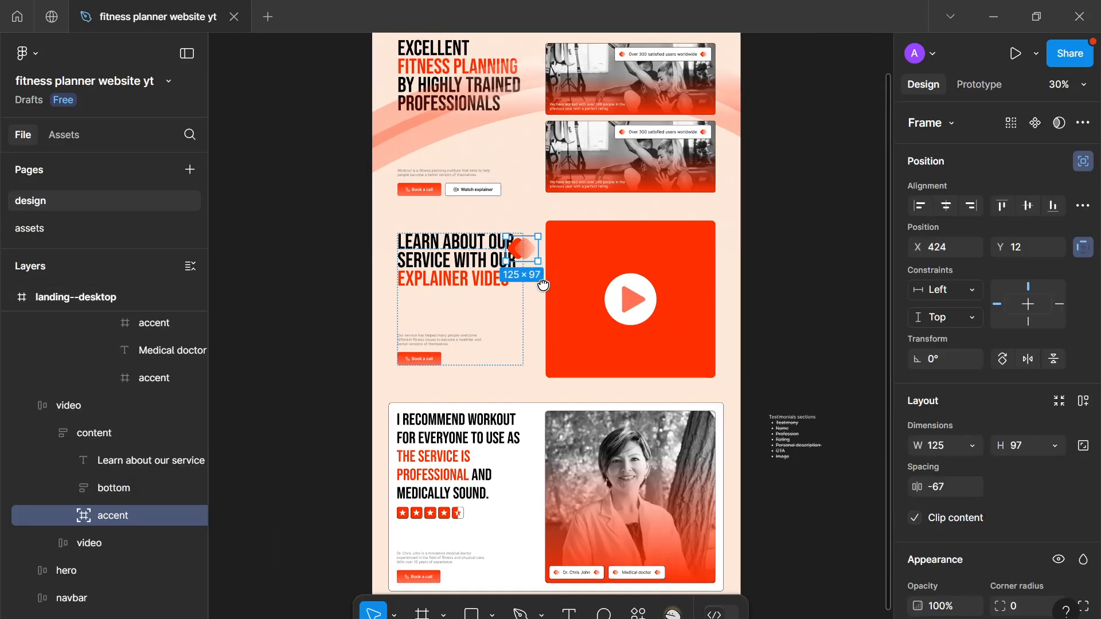
pyautogui.scroll(2, 516, 287)
pyautogui.hotkey('ctrl', 'd')
pyautogui.moveTo(569, 199); pyautogui.dragTo(585, 368)
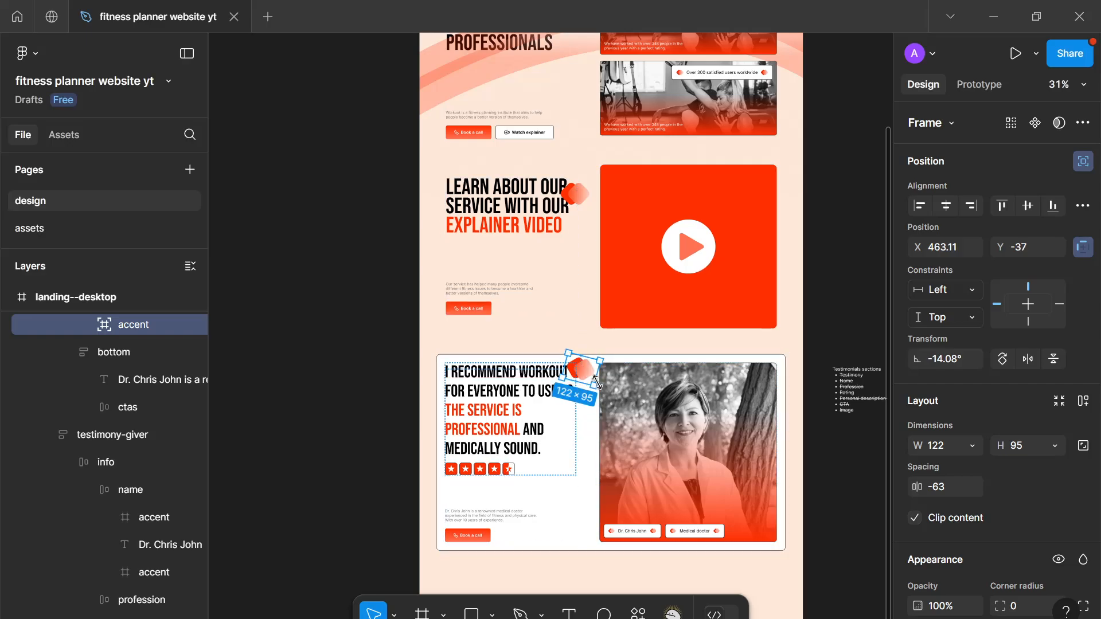
# Step: Enlarge the testimonial accent shape to about 154 × 120 and move it down to Y 89 beside the heading
pyautogui.moveTo(603, 385); pyautogui.dragTo(584, 409)
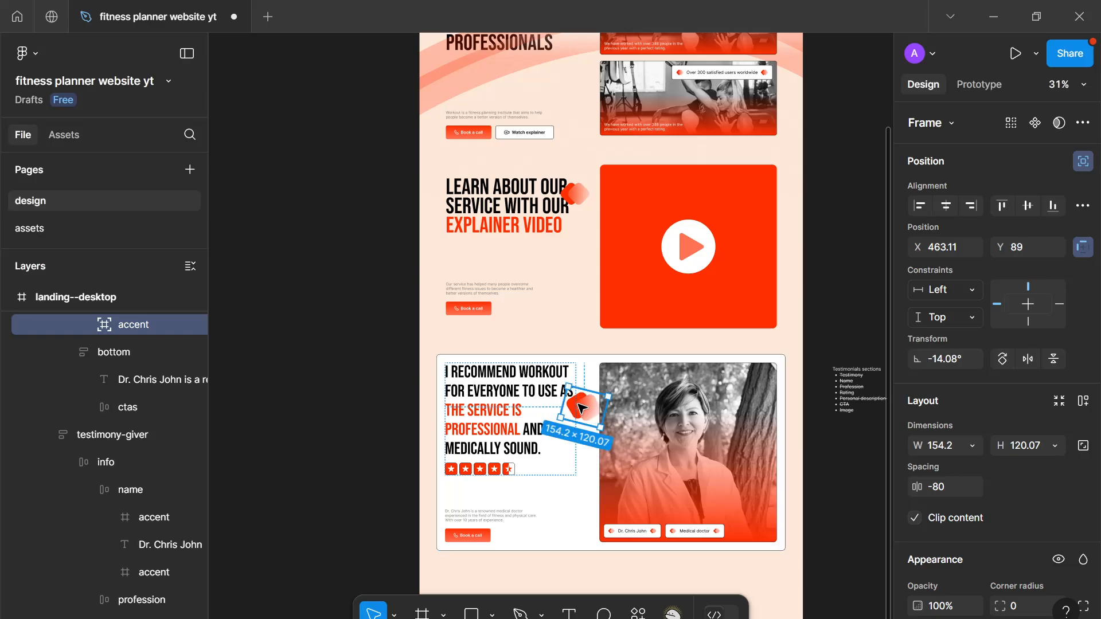
pyautogui.click(838, 277)
pyautogui.scroll(-1, 836, 278)
pyautogui.scroll(-2, 836, 278)
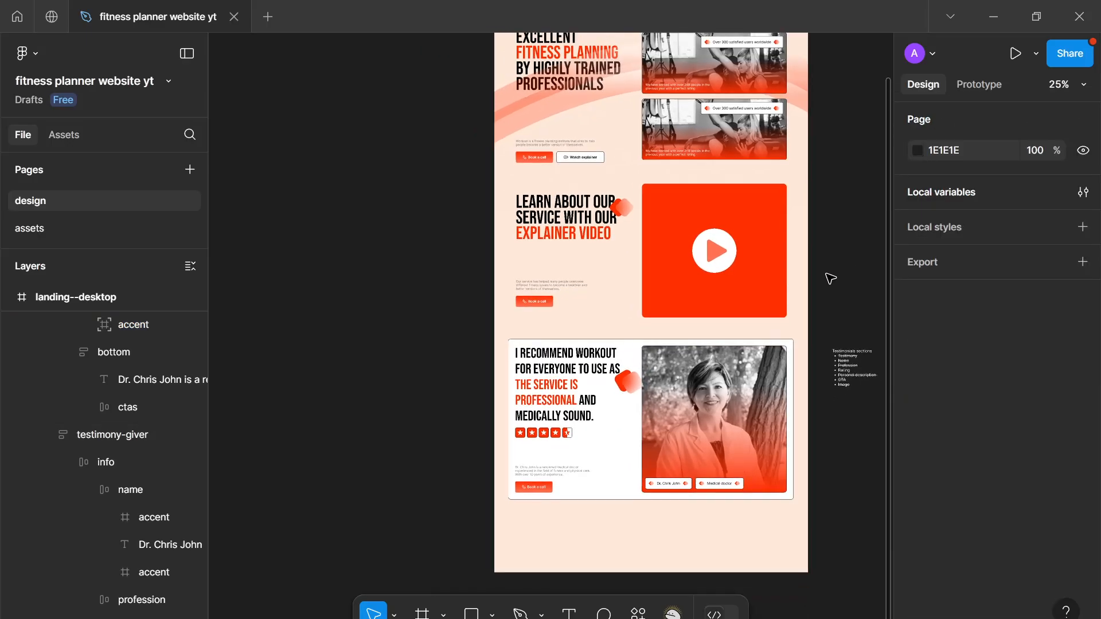
# Step: Send the testimonial accent shape to the back of the inner testimony frame's stacking order
pyautogui.click(635, 390)
pyautogui.scroll(3, 630, 384)
pyautogui.doubleClick(627, 378)
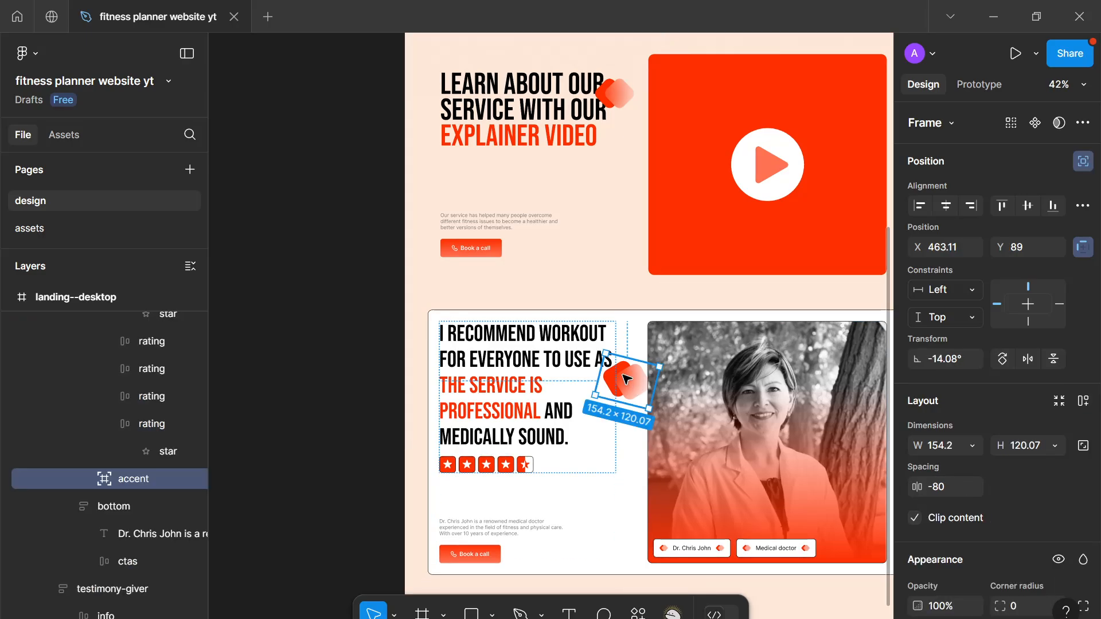
pyautogui.press('[')
pyautogui.press(']')
pyautogui.press('[')
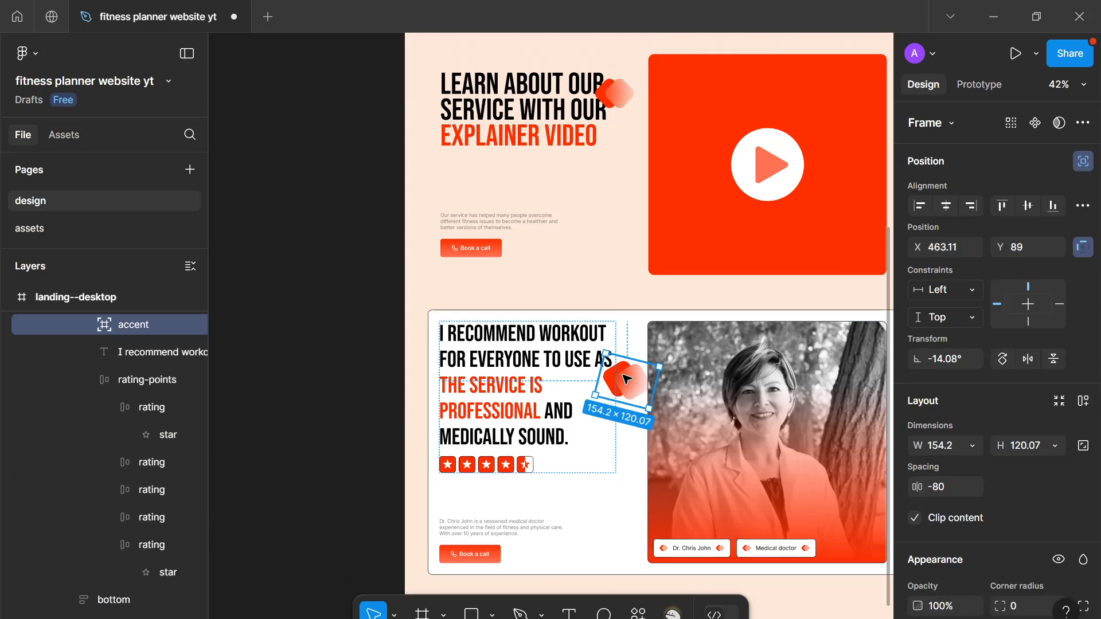
# Step: Shift the testimonial accent shape closer to the heading text, to X 444.21
pyautogui.click(601, 446)
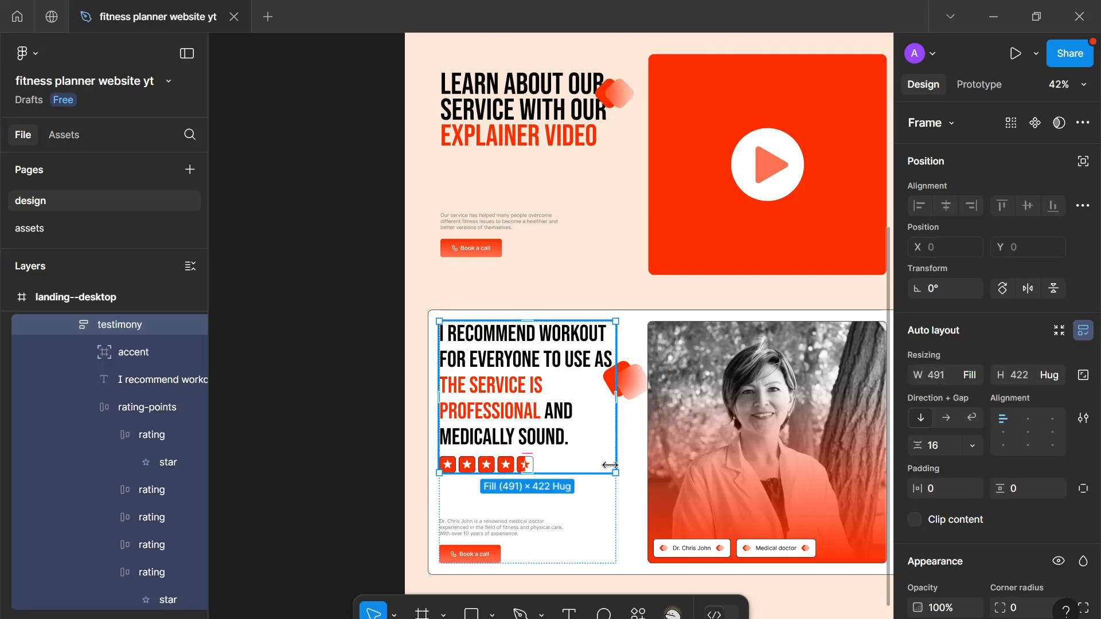
pyautogui.click(631, 380)
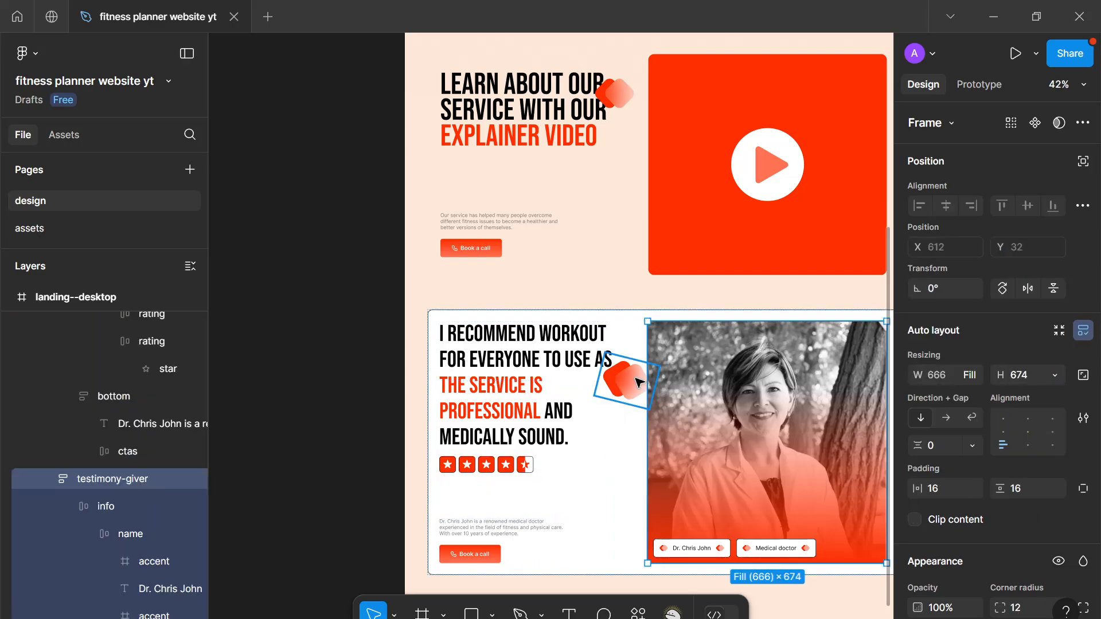
pyautogui.doubleClick(633, 383)
pyautogui.moveTo(633, 382); pyautogui.dragTo(629, 383)
pyautogui.scroll(-2, 683, 506)
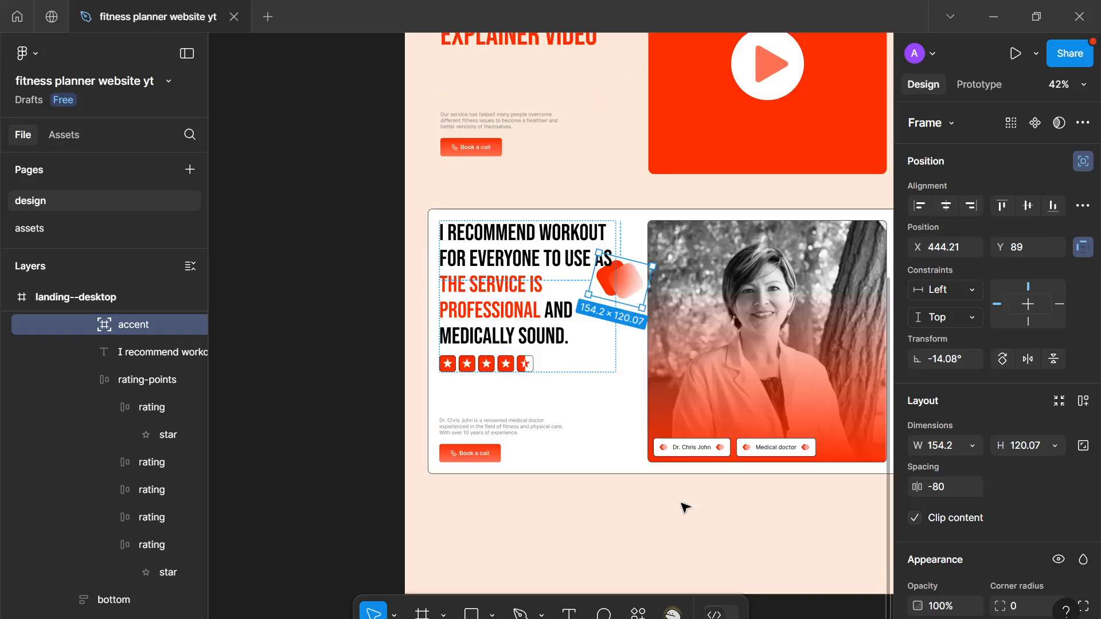
pyautogui.scroll(-2, 700, 516)
pyautogui.click(697, 512)
pyautogui.scroll(-3, 704, 484)
pyautogui.scroll(-2, 704, 483)
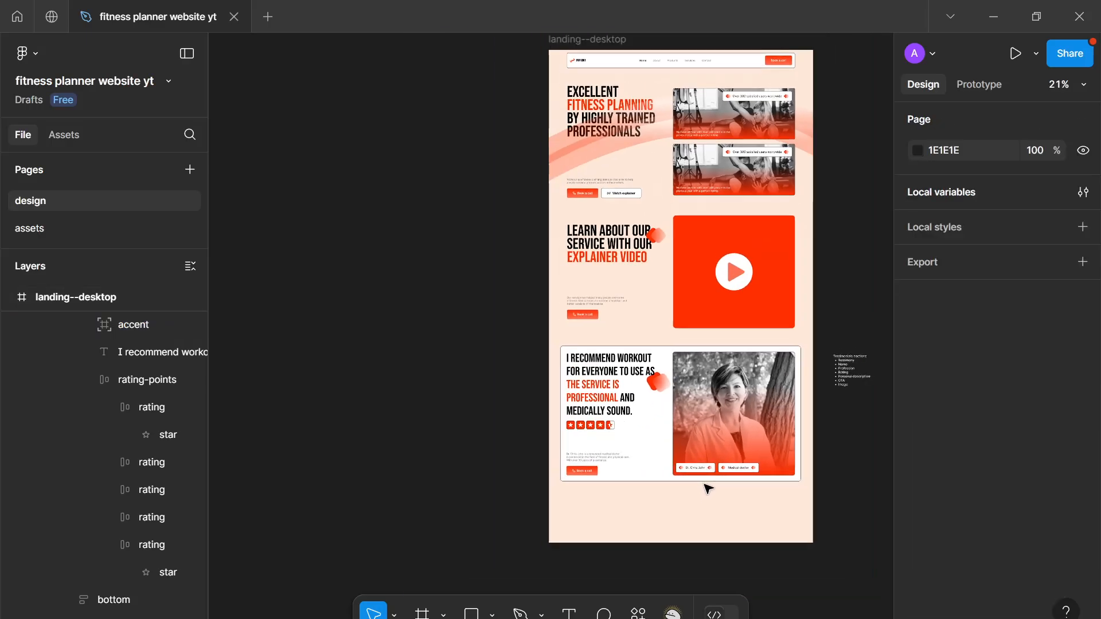
# Step: Measure the gap between the testimony card and the explainer video section, and nudge the card up to Y 1614
pyautogui.moveTo(641, 478); pyautogui.dragTo(553, 477)
pyautogui.scroll(5, 651, 468)
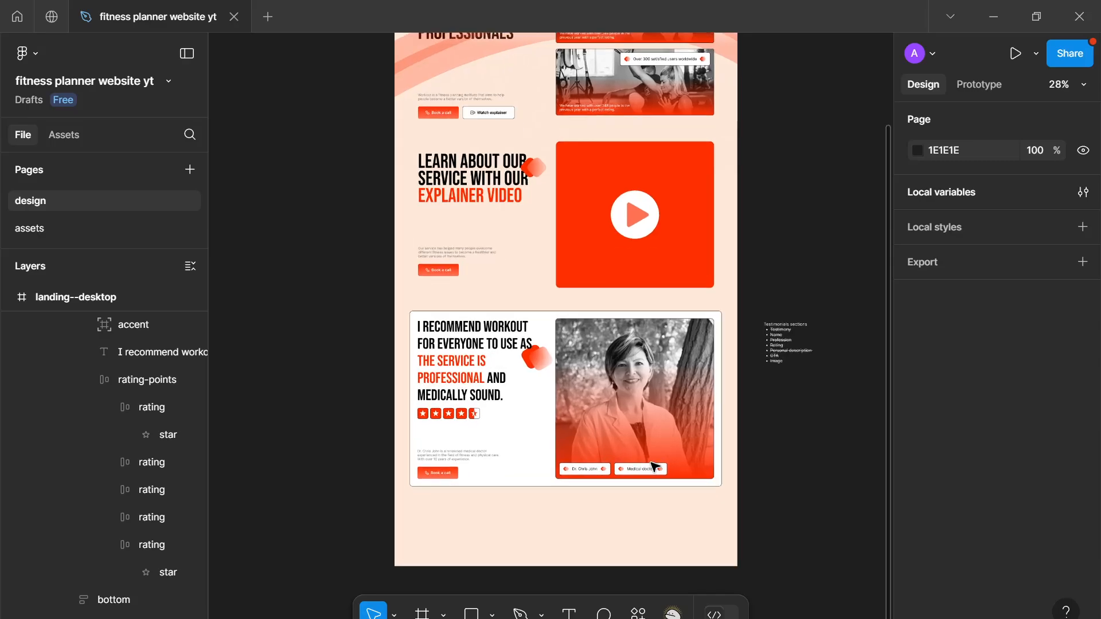
pyautogui.moveTo(647, 461); pyautogui.dragTo(671, 457)
pyautogui.scroll(3, 668, 456)
pyautogui.click(631, 377)
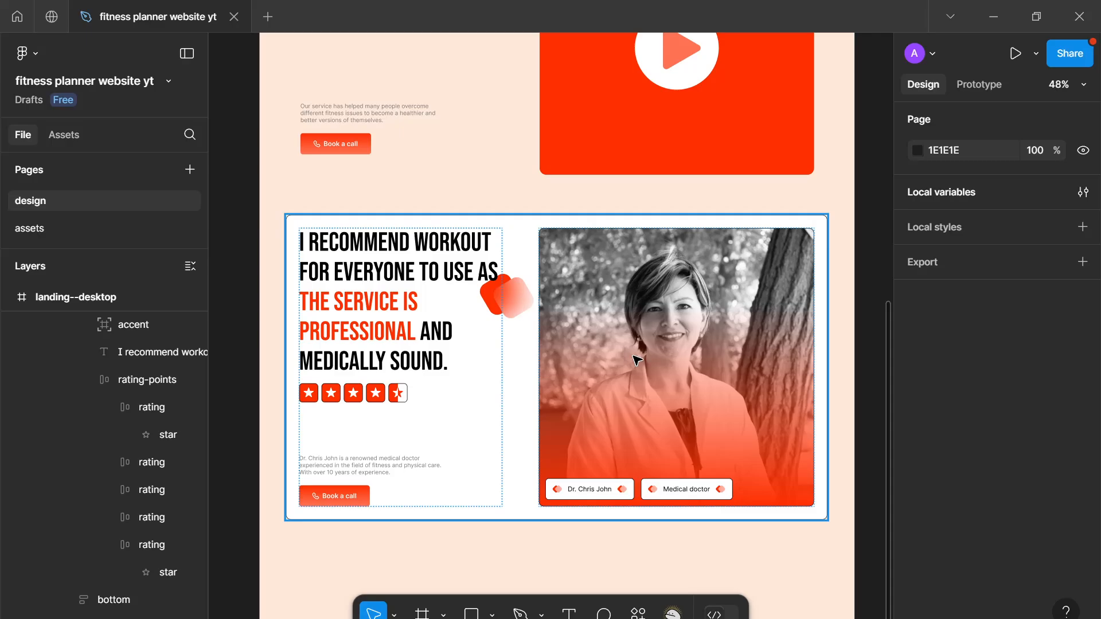
pyautogui.click(636, 360)
pyautogui.press('alt')
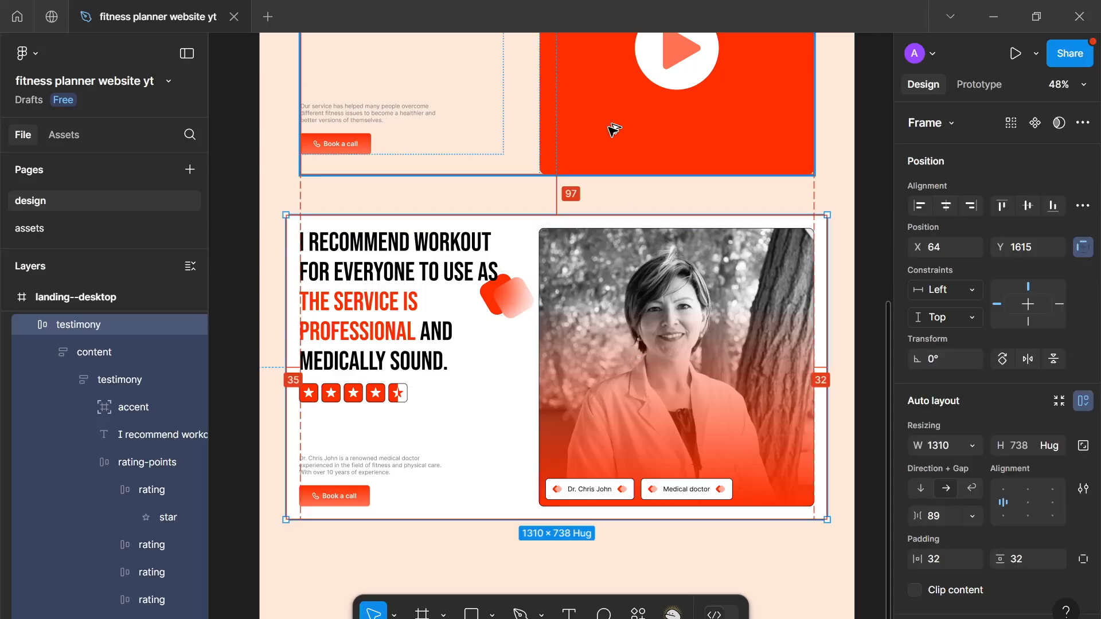
pyautogui.scroll(-6, 610, 141)
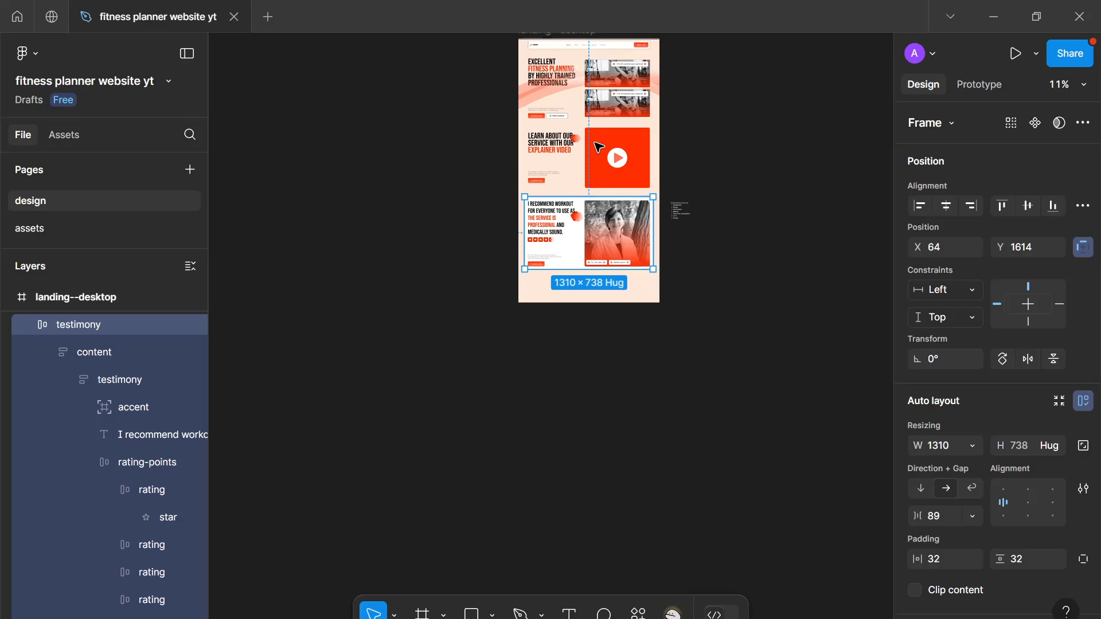
# Step: Compare the testimony card with the explainer video section and centre the card horizontally within the landing page frame
pyautogui.scroll(2, 598, 147)
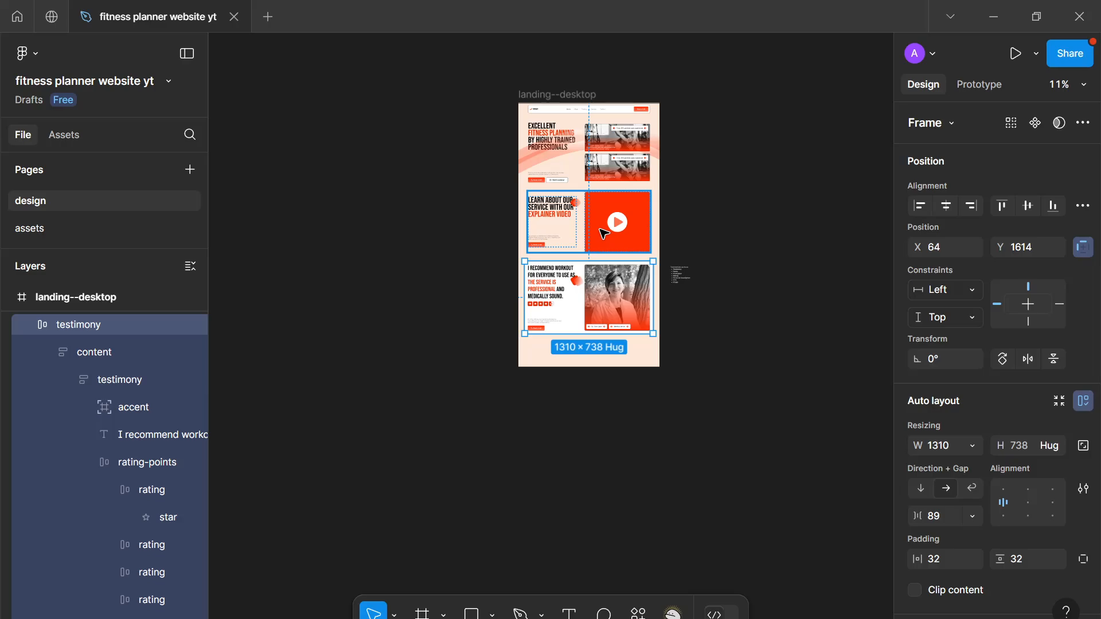
pyautogui.press('alt')
pyautogui.click(604, 192)
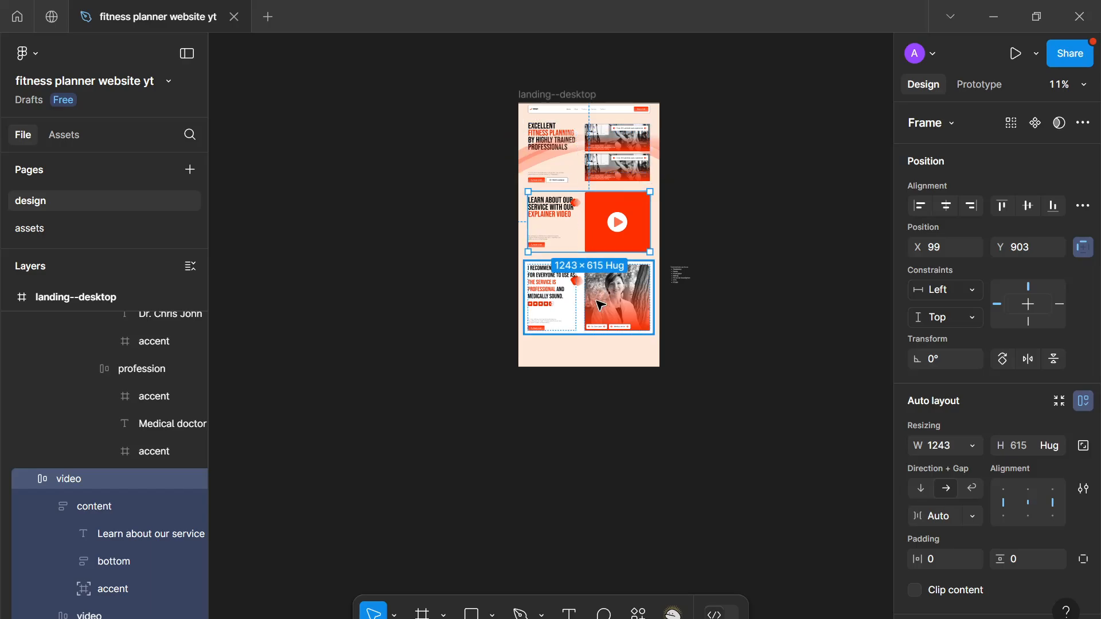
pyautogui.click(590, 261)
pyautogui.click(943, 206)
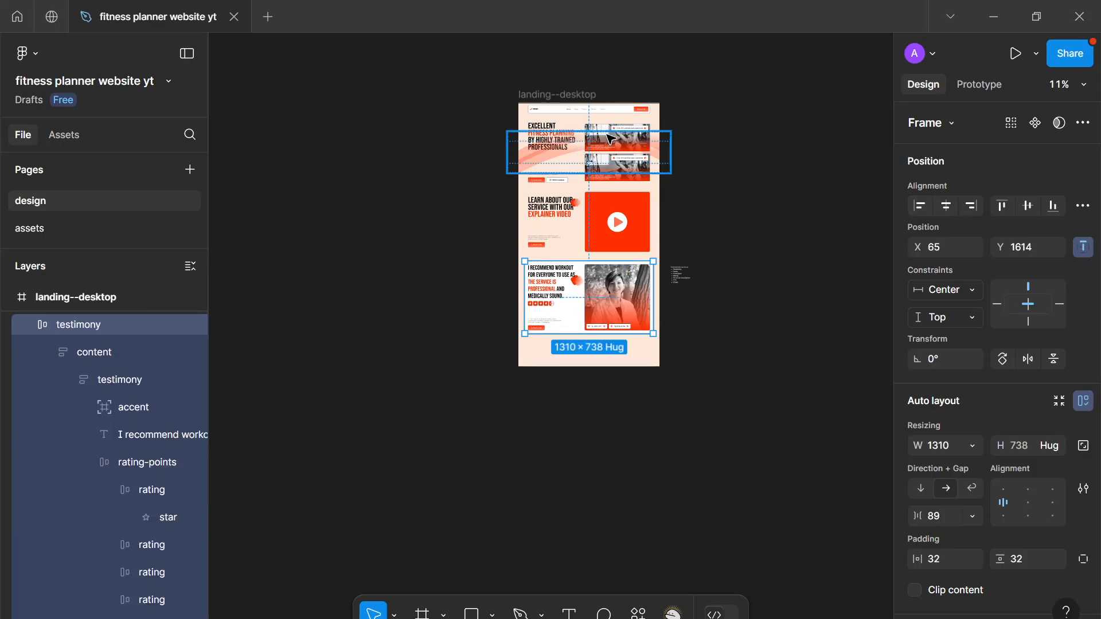
# Step: Shorten the landing--desktop frame from its lower edge to a height of 2467
pyautogui.click(590, 101)
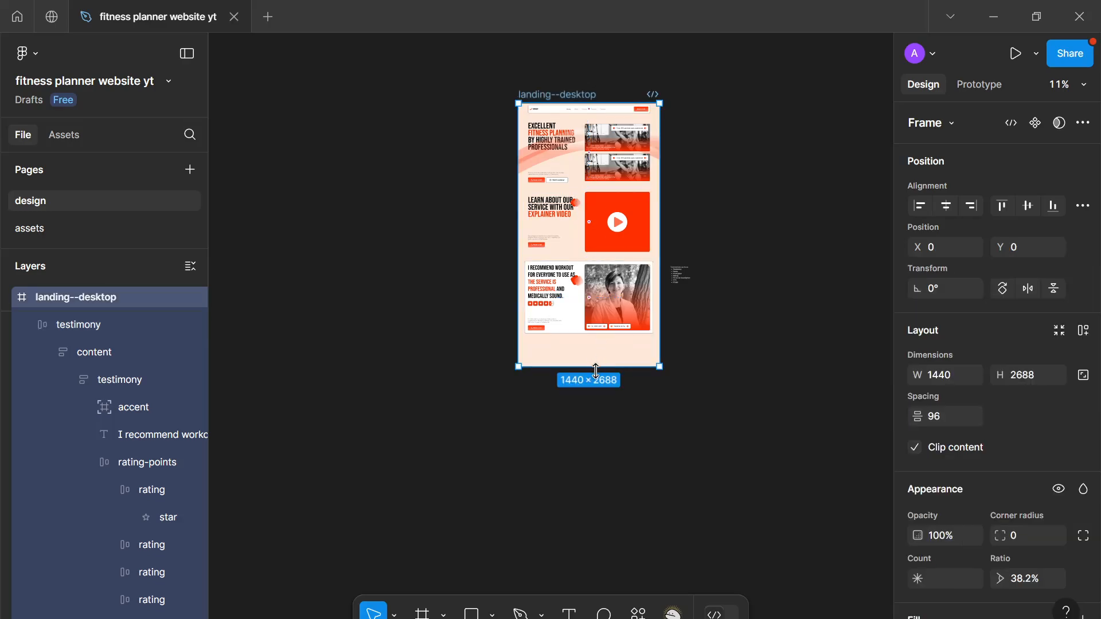
pyautogui.moveTo(589, 367); pyautogui.dragTo(586, 344)
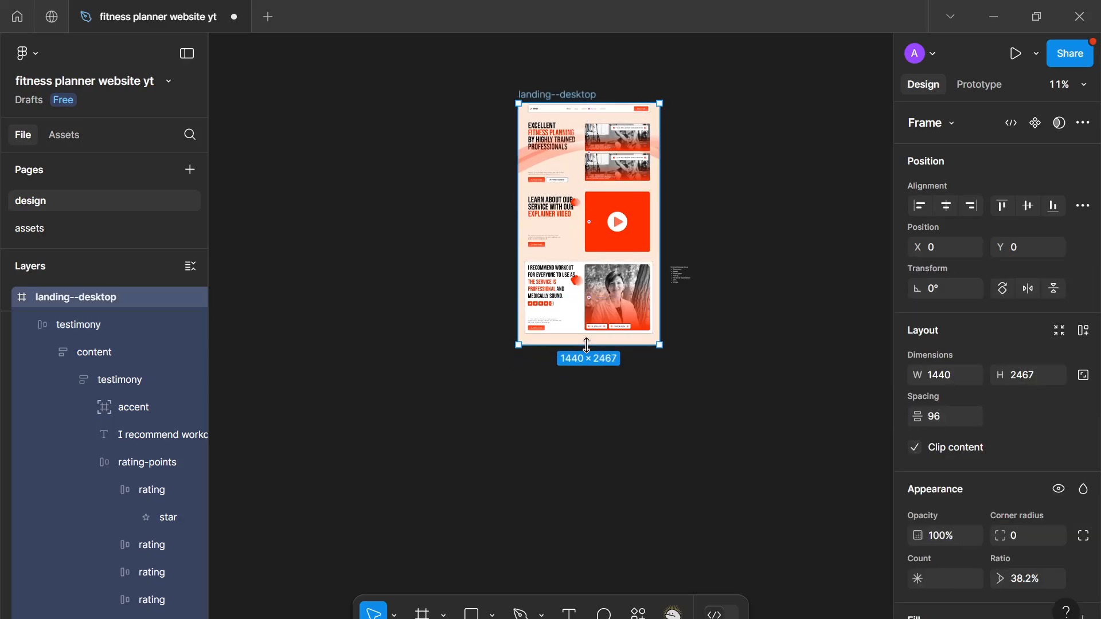
# Step: Link the frame's loose 000000 colour to the black--100 variable and its FFFFFF colour to white--900
pyautogui.scroll(-8, 998, 336)
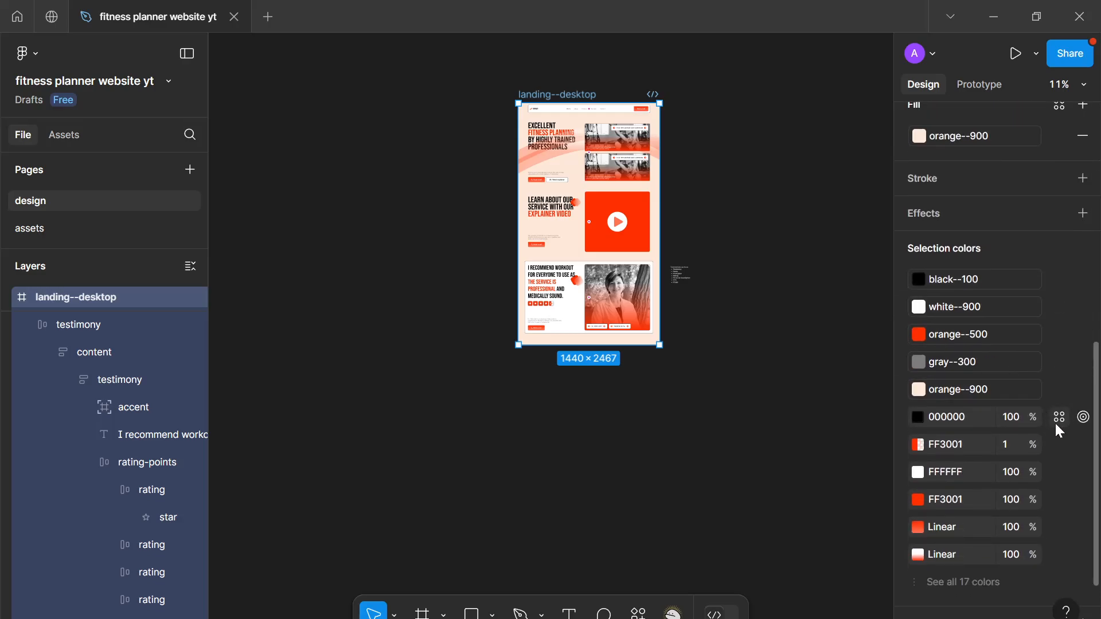
pyautogui.click(1058, 419)
pyautogui.click(811, 447)
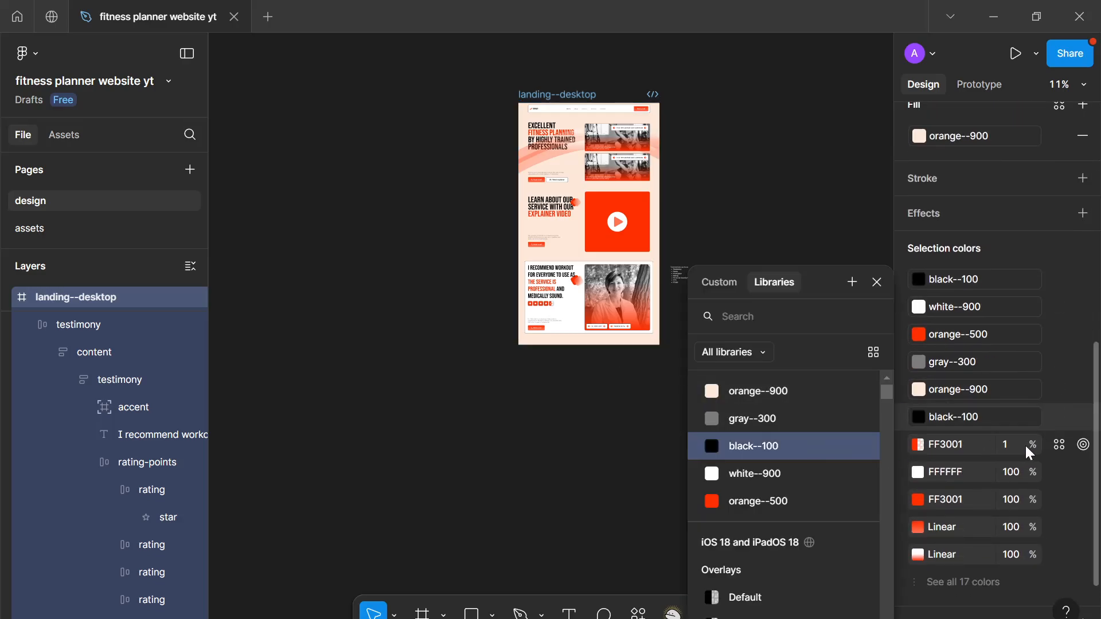
pyautogui.click(904, 484)
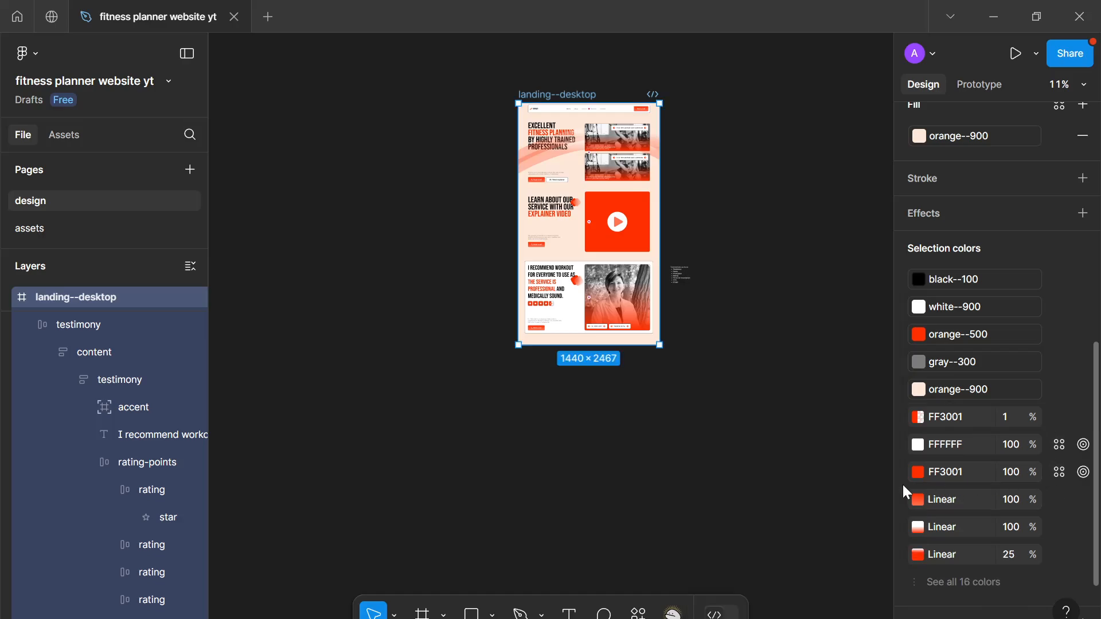
pyautogui.click(1058, 444)
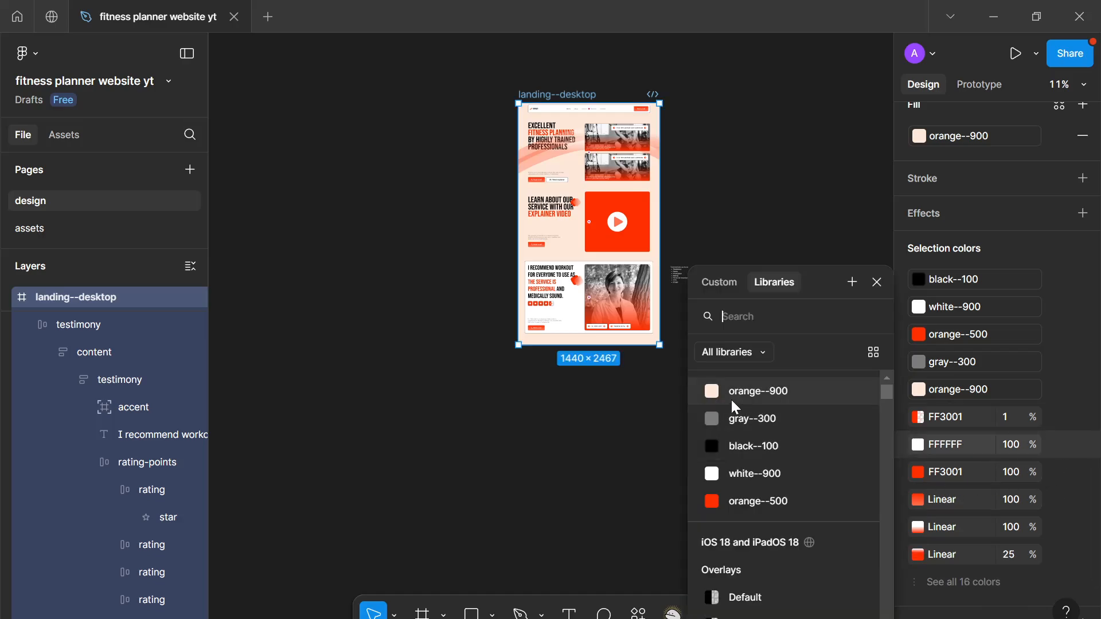
pyautogui.click(768, 478)
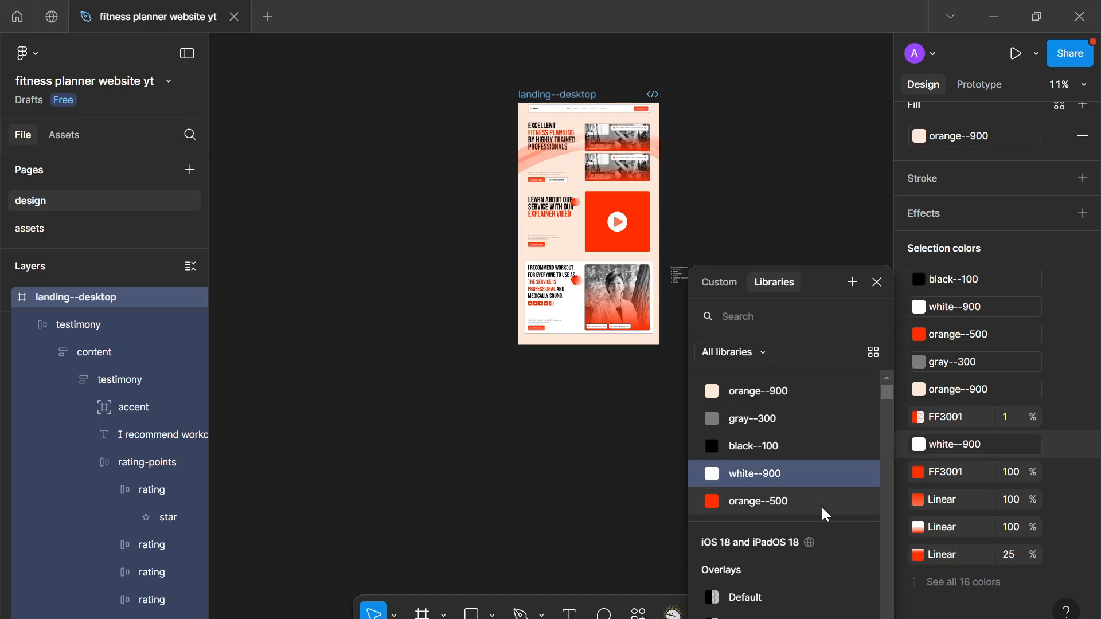
# Step: Create a colour variable named orange--700 from the frame's FF7354 selection colour
pyautogui.click(926, 578)
pyautogui.scroll(-4, 948, 552)
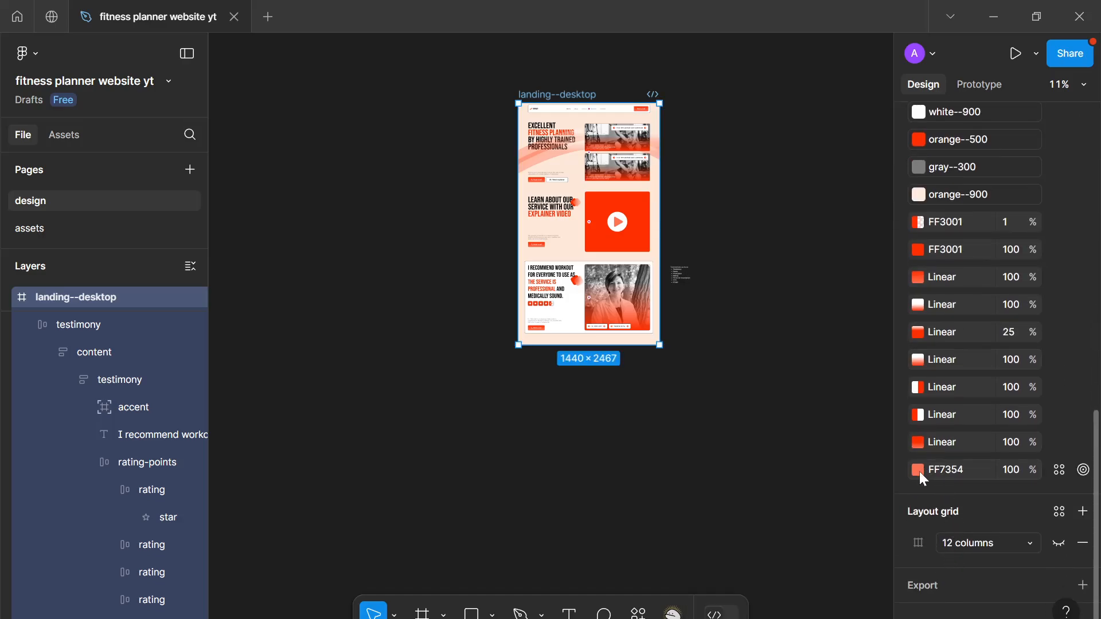
pyautogui.click(1059, 470)
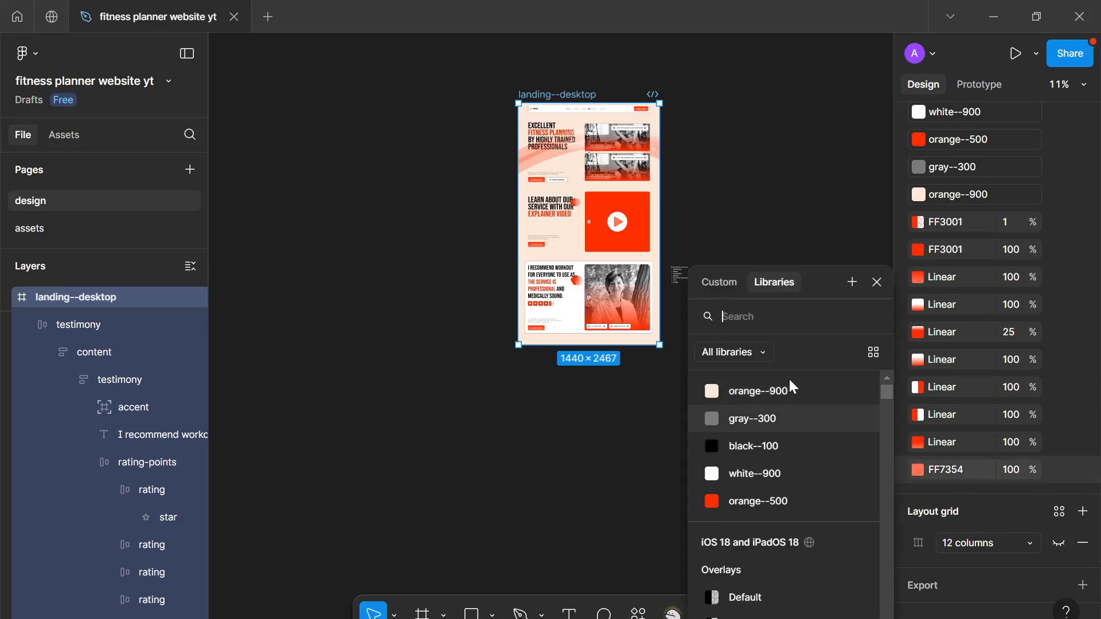
pyautogui.click(851, 290)
pyautogui.write('orange--')
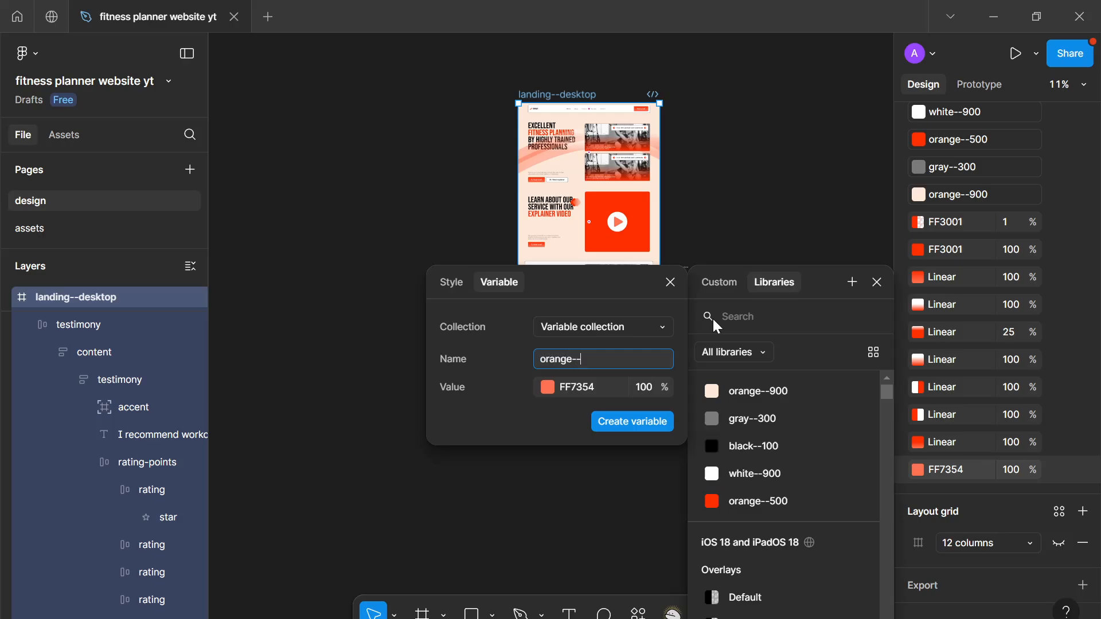
pyautogui.write('700')
pyautogui.press('Return')
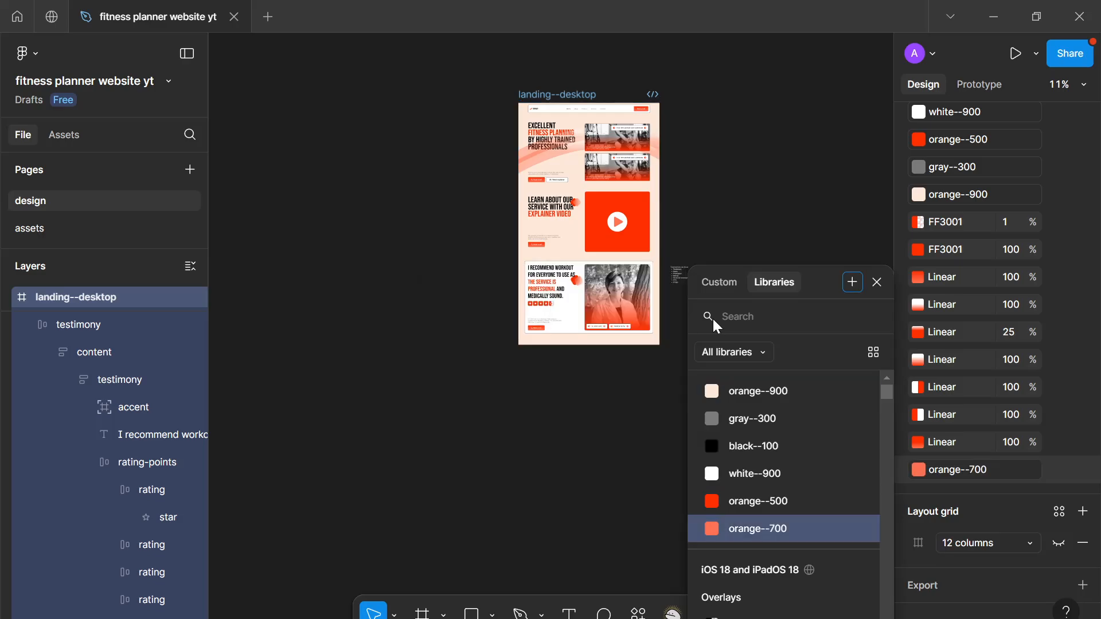
pyautogui.click(819, 273)
# Step: Review the landing page from the header and hero through the explainer video and testimony sections
pyautogui.scroll(5, 720, 287)
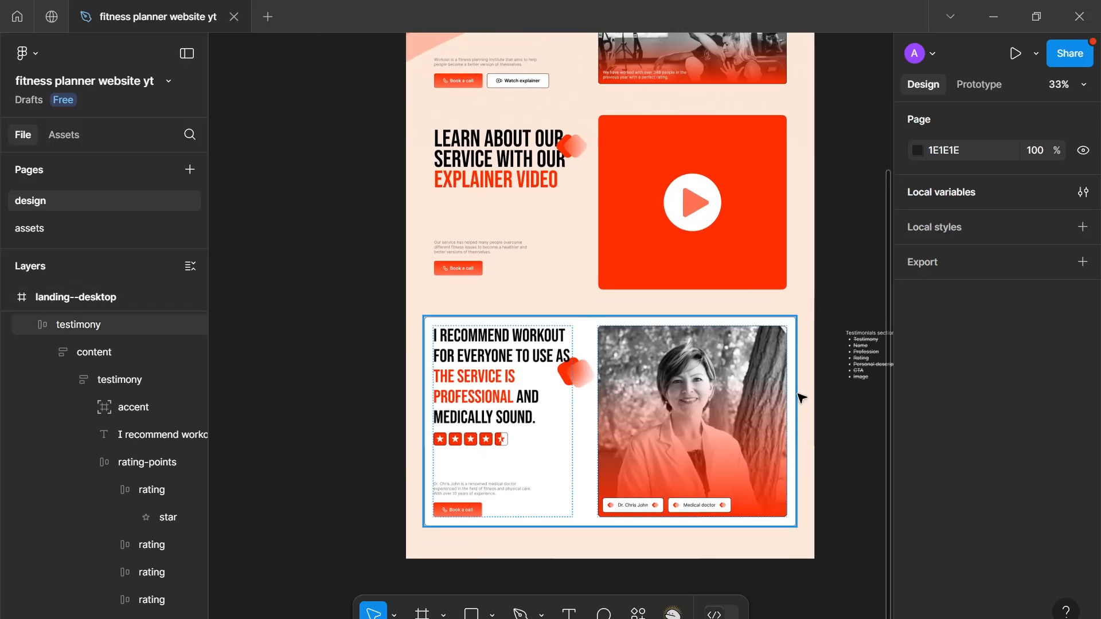
pyautogui.scroll(7, 791, 386)
pyautogui.scroll(1, 775, 389)
pyautogui.scroll(5, 775, 390)
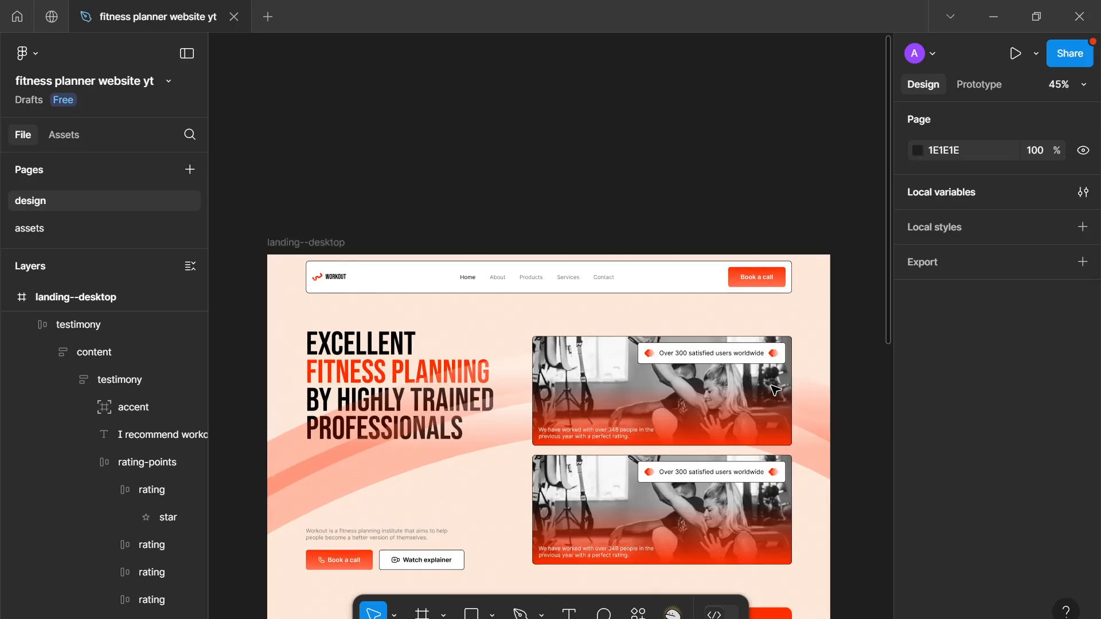
pyautogui.scroll(1, 793, 252)
pyautogui.scroll(-1, 794, 254)
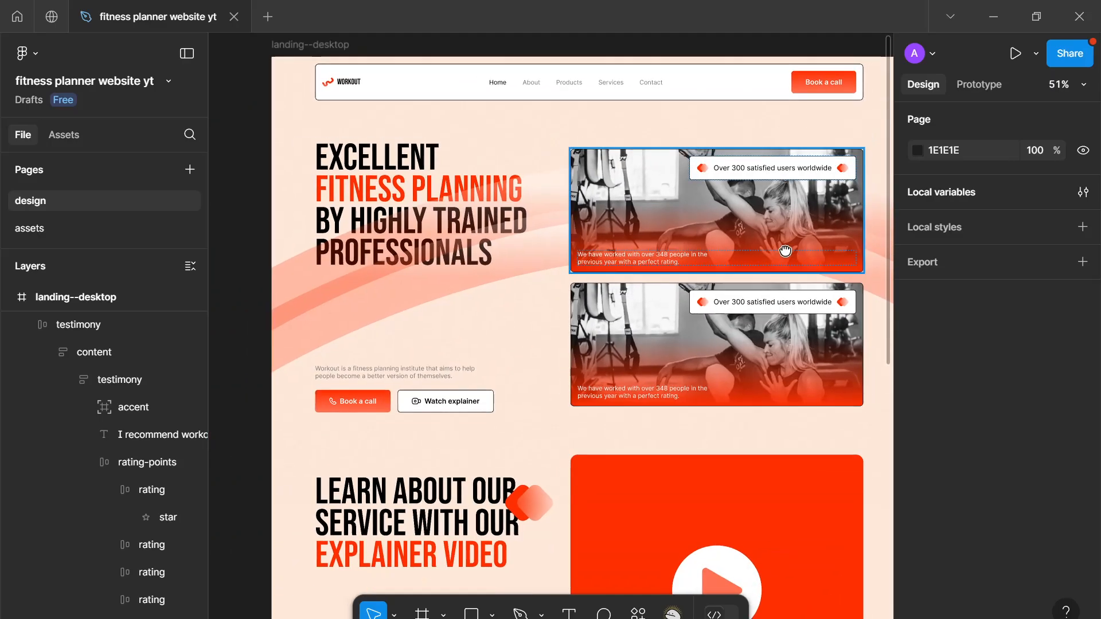
pyautogui.scroll(-1, 777, 239)
pyautogui.scroll(-4, 778, 305)
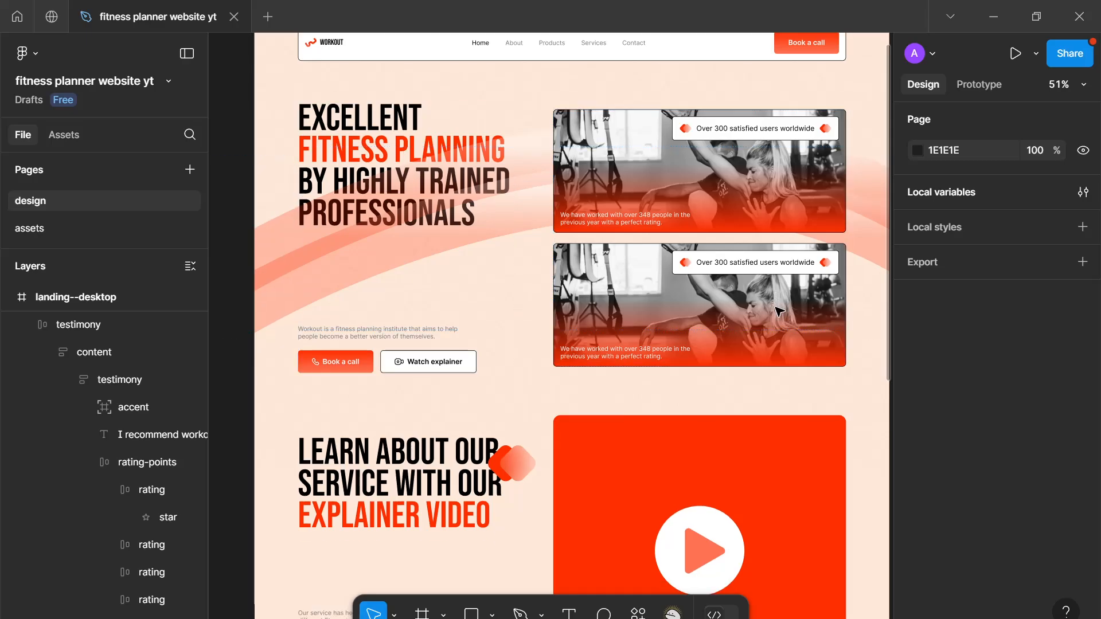
pyautogui.scroll(-5, 778, 311)
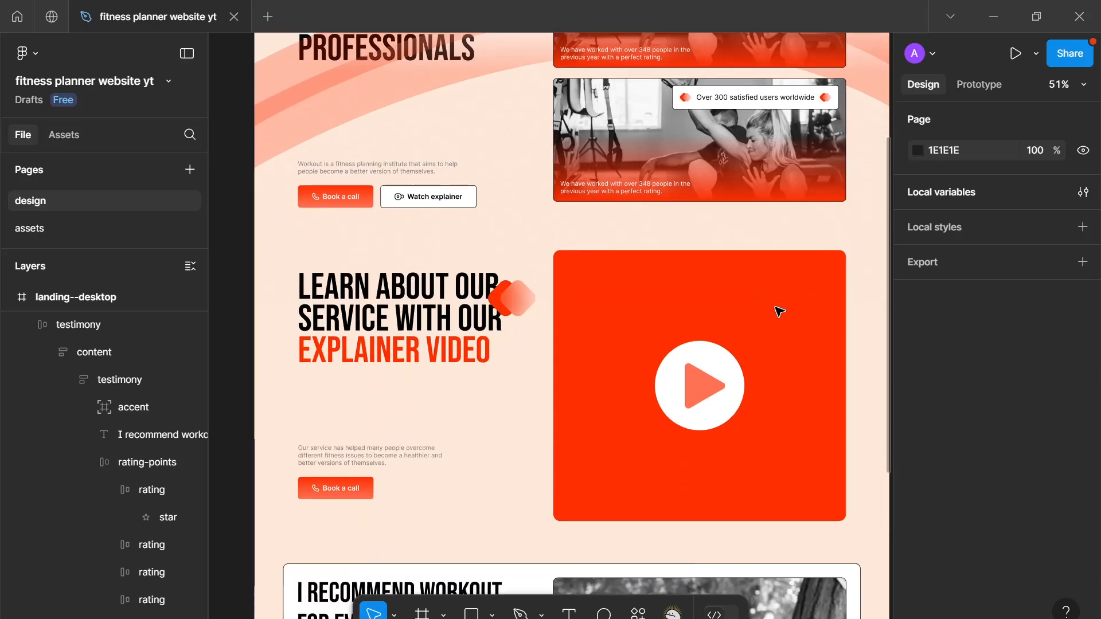
pyautogui.scroll(-5, 778, 311)
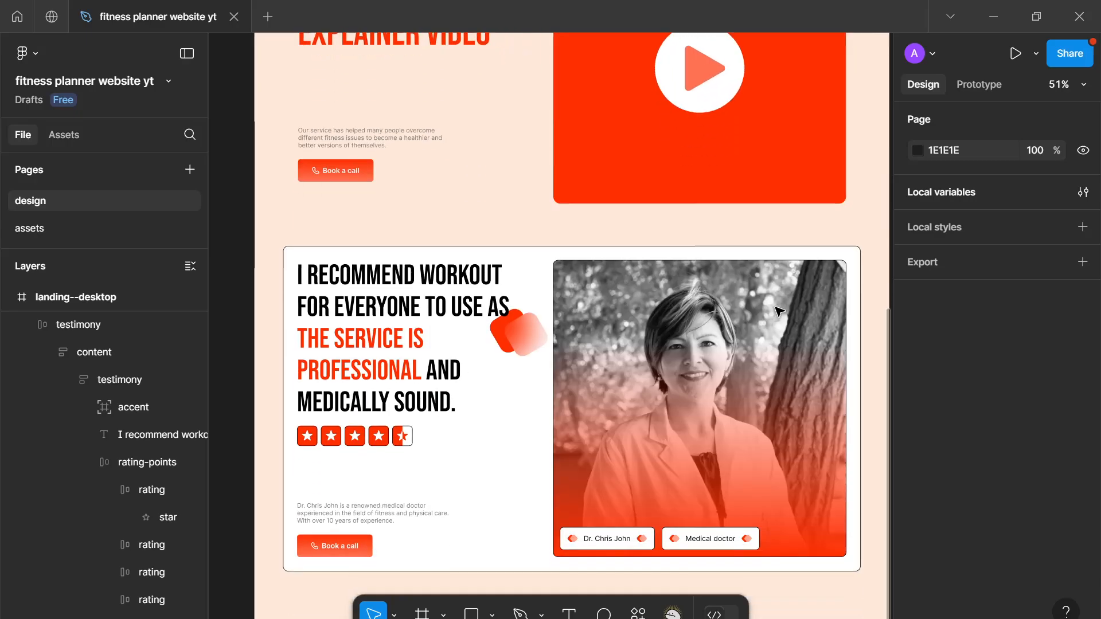
pyautogui.scroll(-5, 778, 311)
pyautogui.scroll(-5, 779, 311)
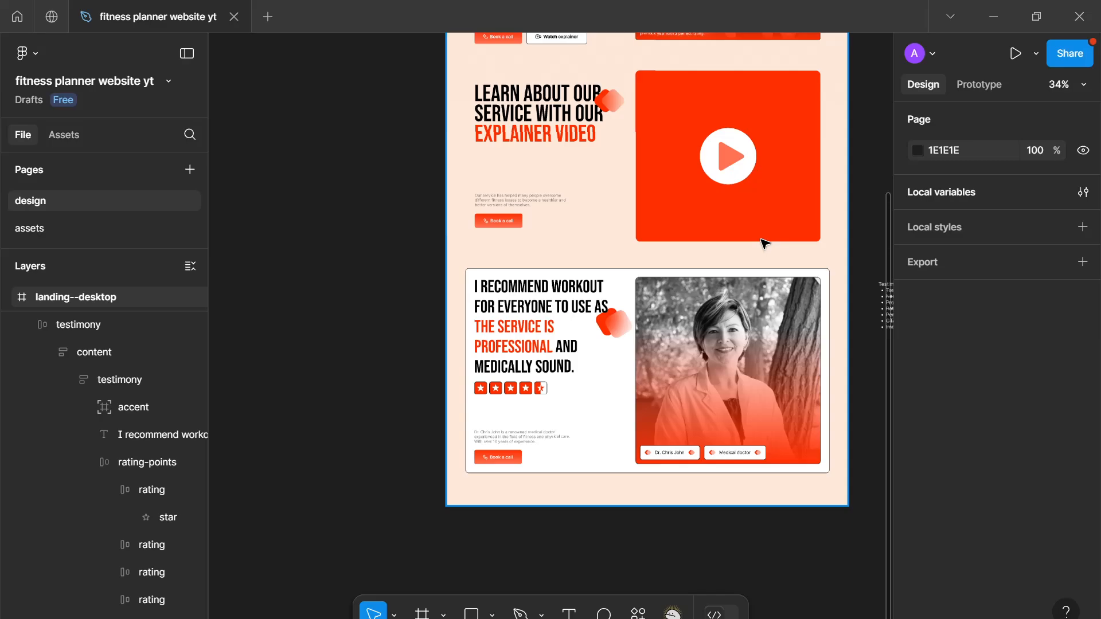
pyautogui.scroll(-2, 696, 351)
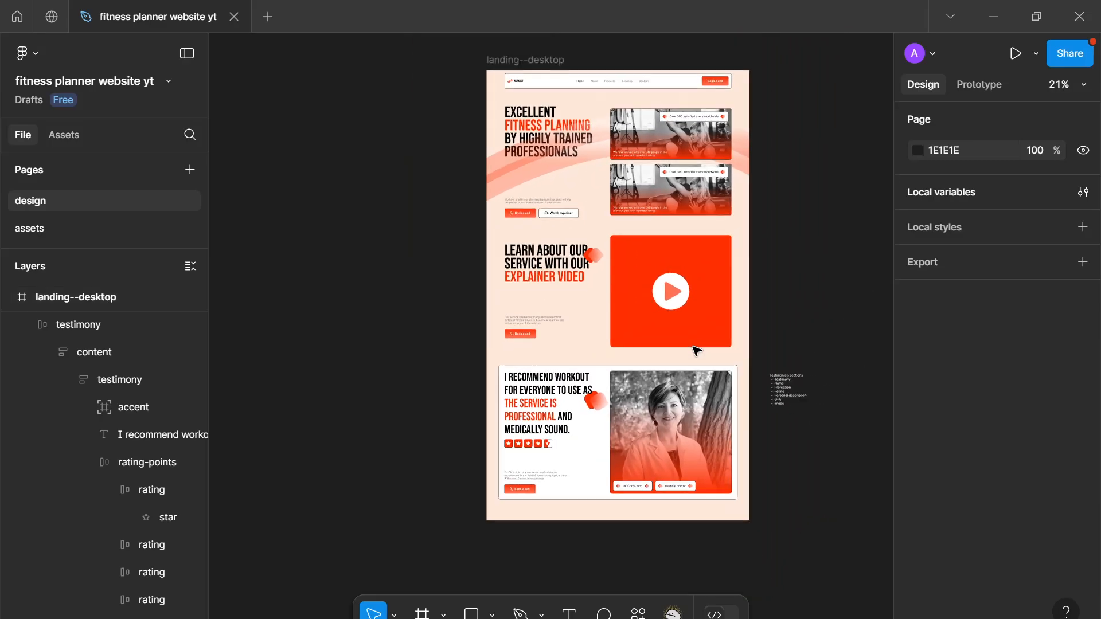